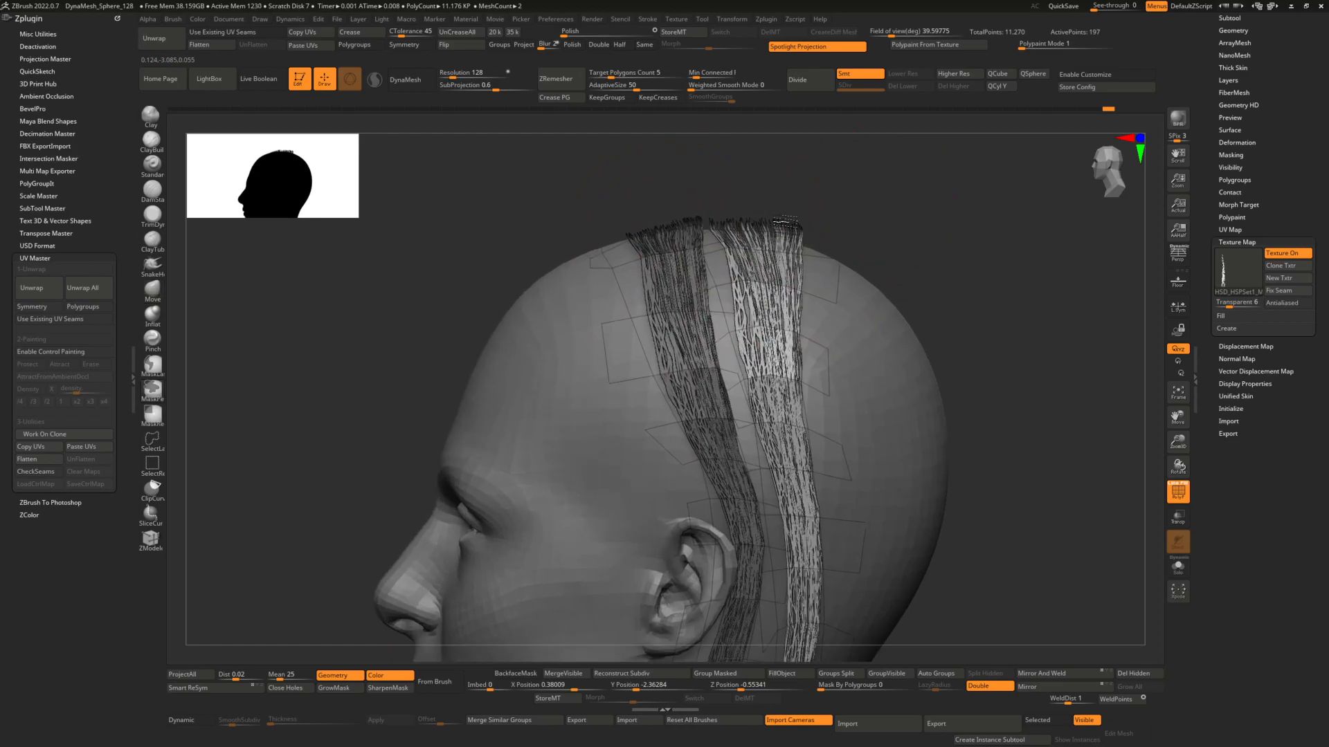
# Examine the textured hair strips on the side of the head and the textures available for their texture map.
pyautogui.rightClick(710, 308)
pyautogui.moveTo(768, 294); pyautogui.dragTo(692, 280, button='right')
pyautogui.moveTo(747, 253); pyautogui.dragTo(734, 238)
pyautogui.moveTo(742, 240); pyautogui.dragTo(796, 228, button='right')
pyautogui.moveTo(782, 225); pyautogui.dragTo(744, 239)
pyautogui.moveTo(812, 214); pyautogui.dragTo(872, 224, button='right')
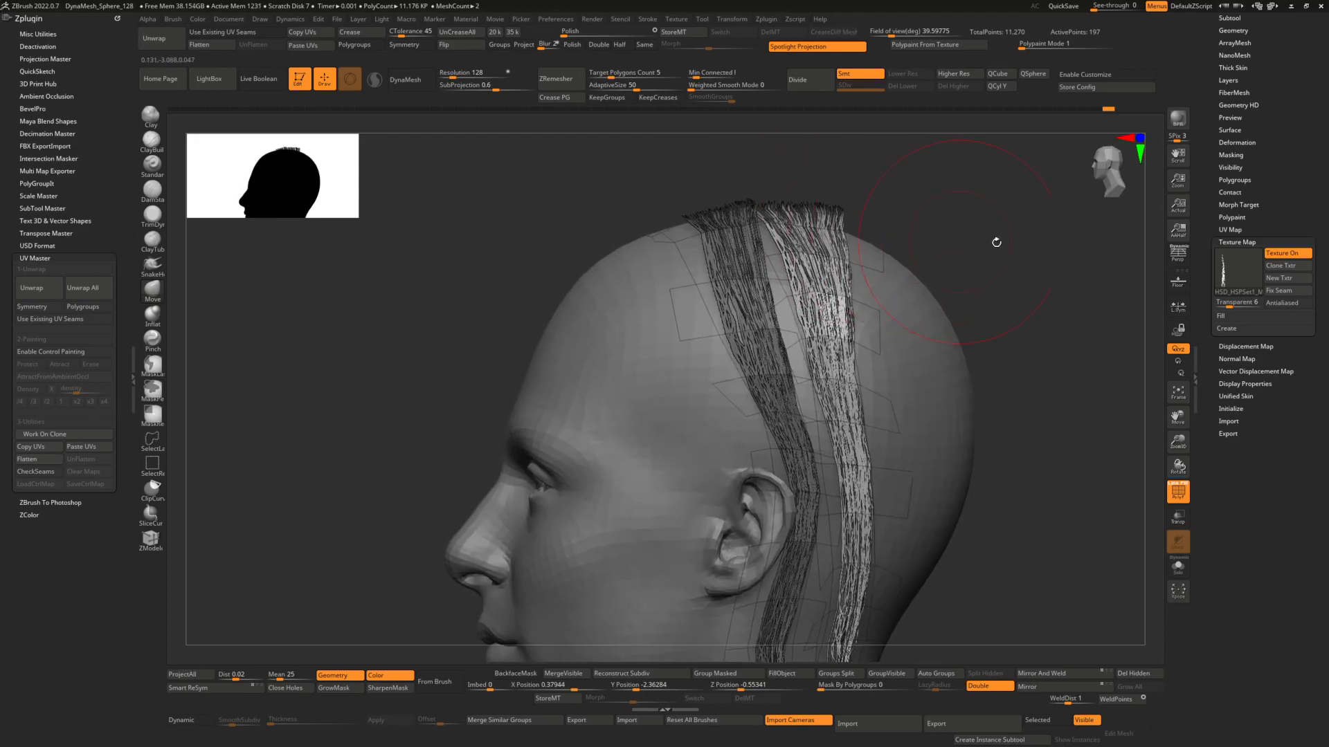
pyautogui.click(1237, 278)
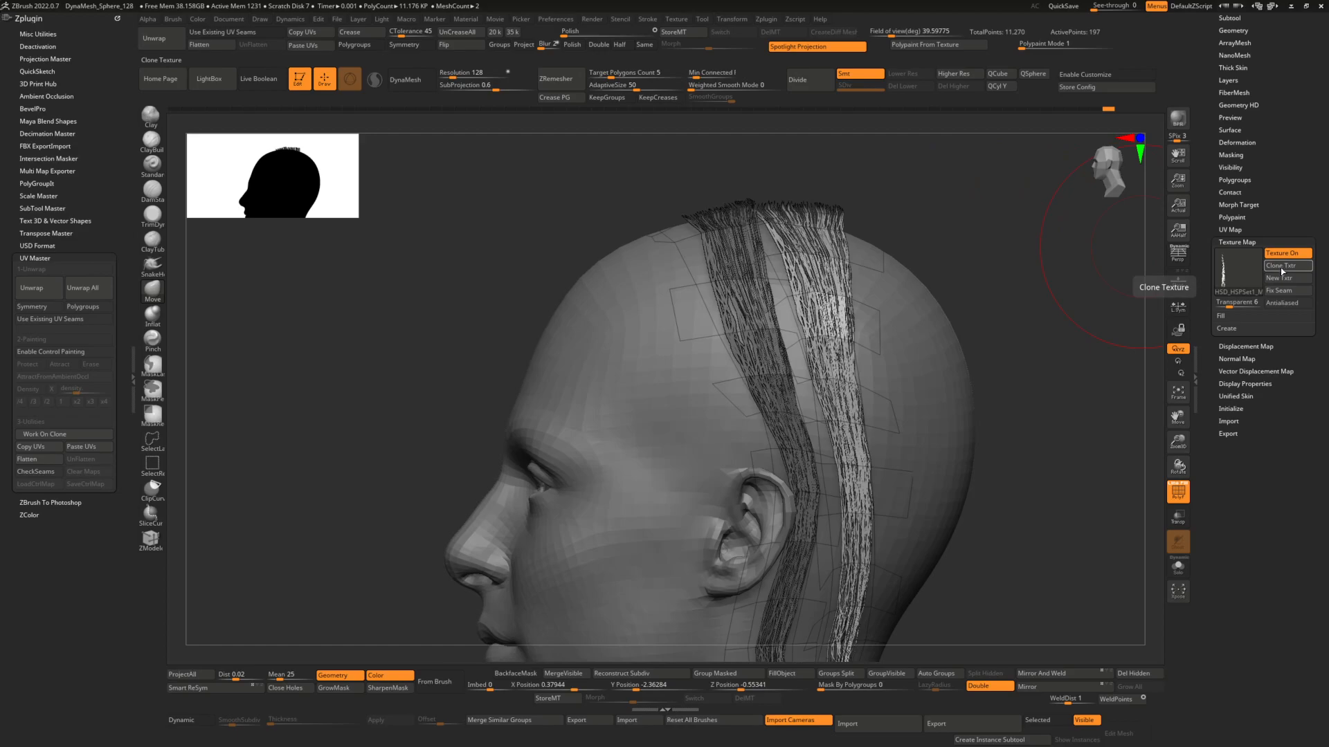
pyautogui.click(680, 23)
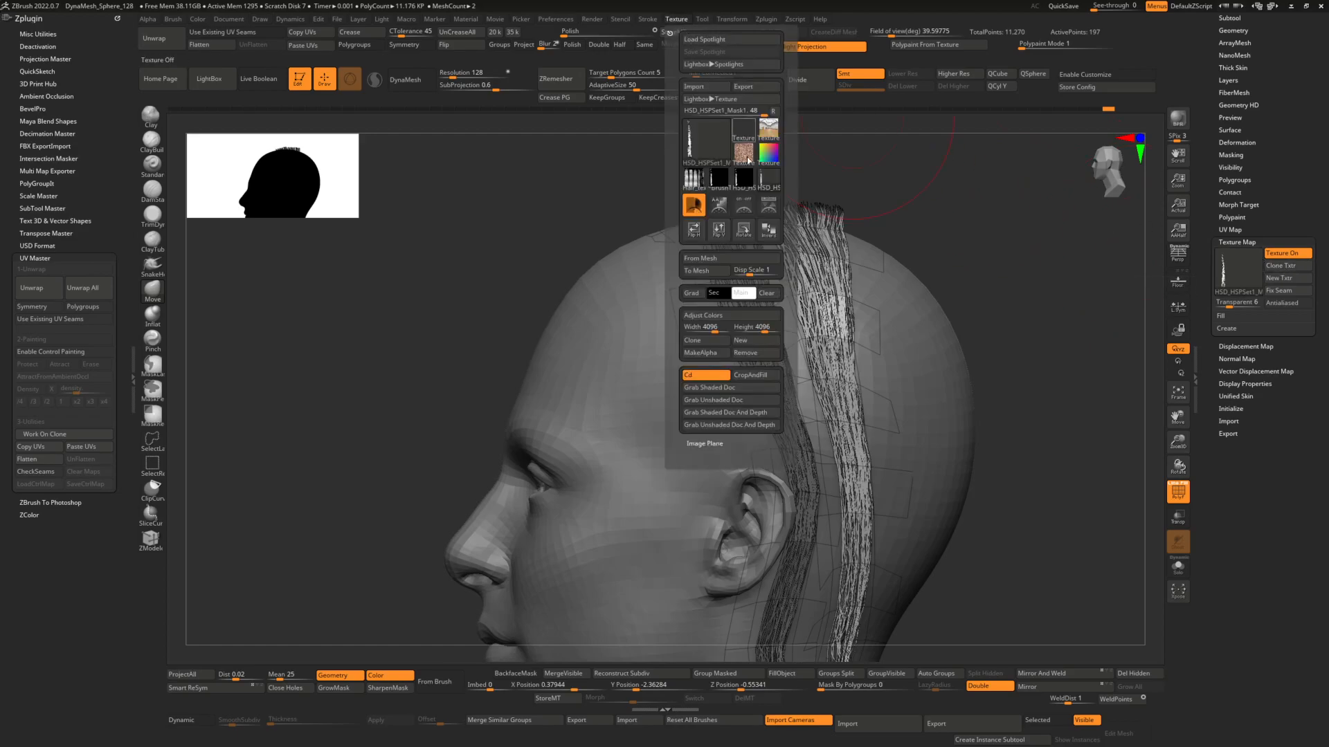
pyautogui.click(1223, 271)
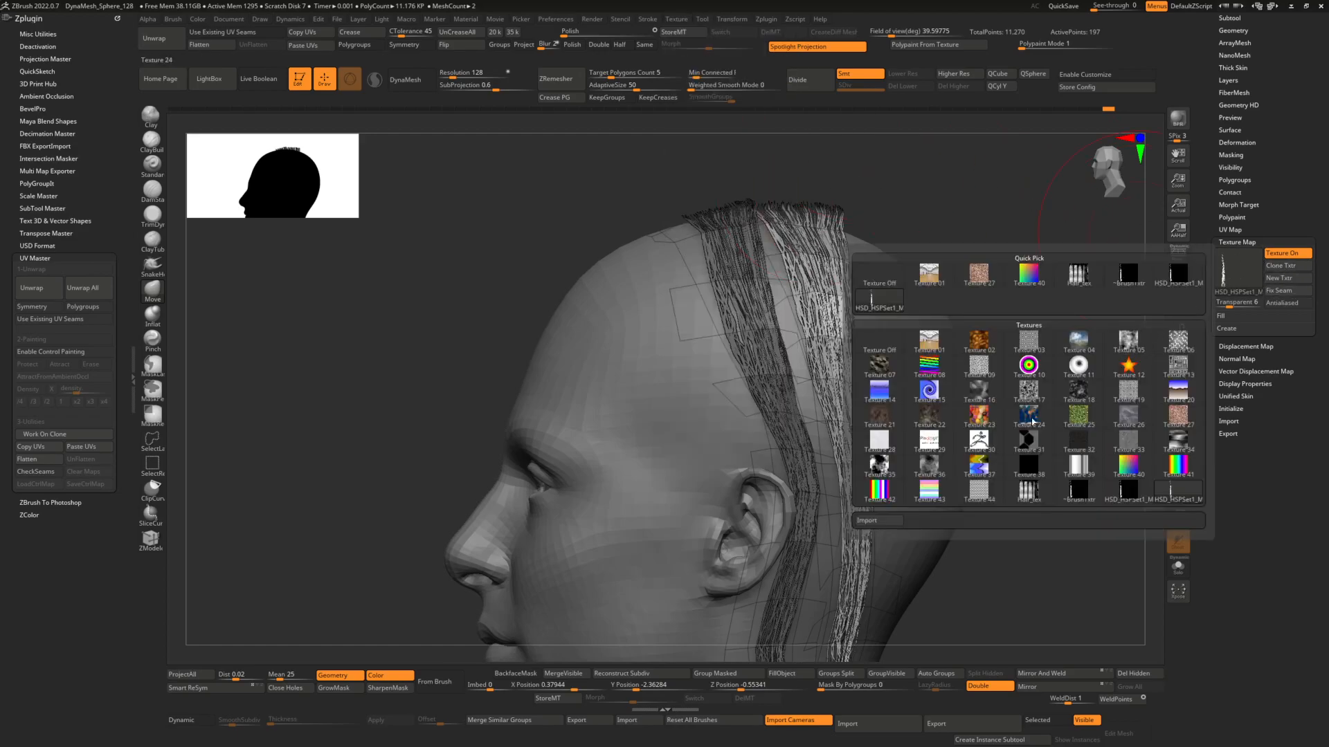
# Set the hair strips' texture transparency to 0 to reveal the black card background, and restore it to 6.
pyautogui.moveTo(1225, 305); pyautogui.dragTo(1216, 310)
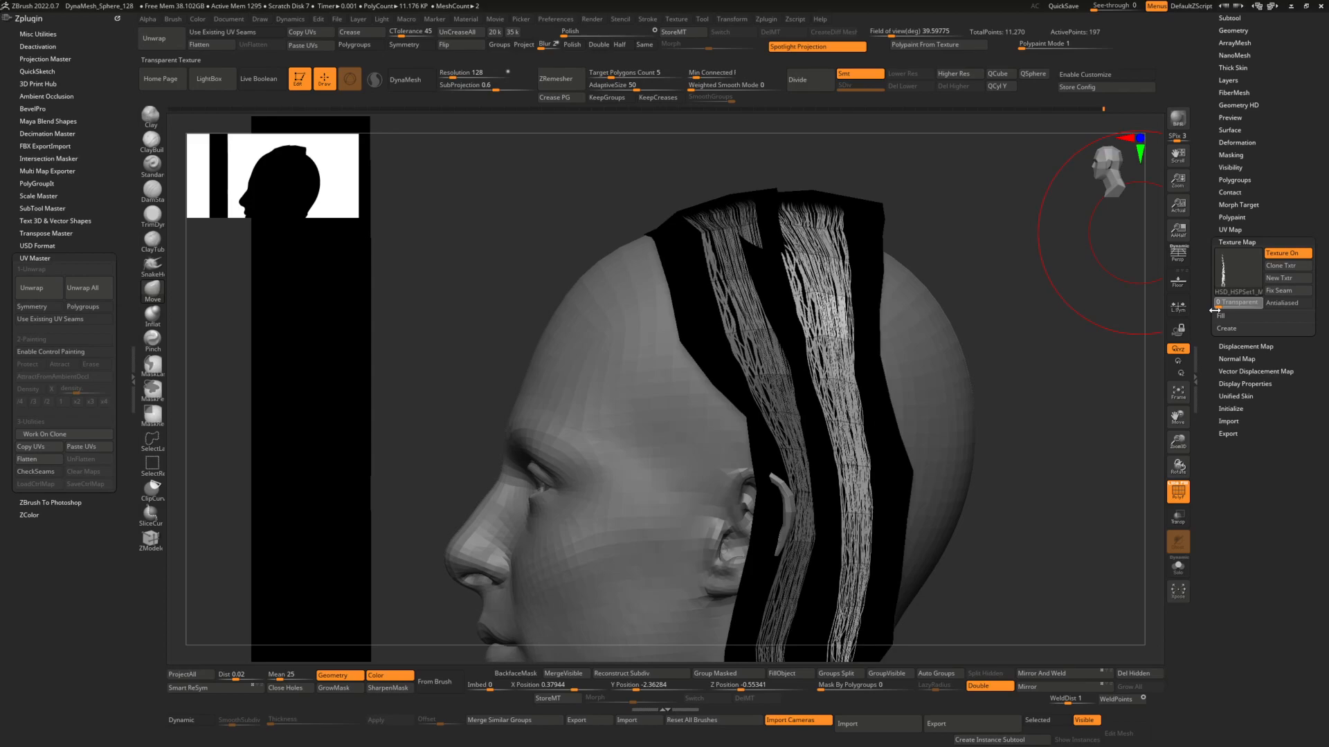
pyautogui.moveTo(851, 318)
pyautogui.keyDown('ctrl'); pyautogui.mouseDown(button='right')
pyautogui.moveTo(841, 269)
pyautogui.moveTo(824, 259)
pyautogui.moveTo(850, 282)
pyautogui.moveTo(808, 325)
pyautogui.mouseUp(button='right'); pyautogui.keyUp('ctrl')
pyautogui.moveTo(803, 298); pyautogui.dragTo(767, 309)
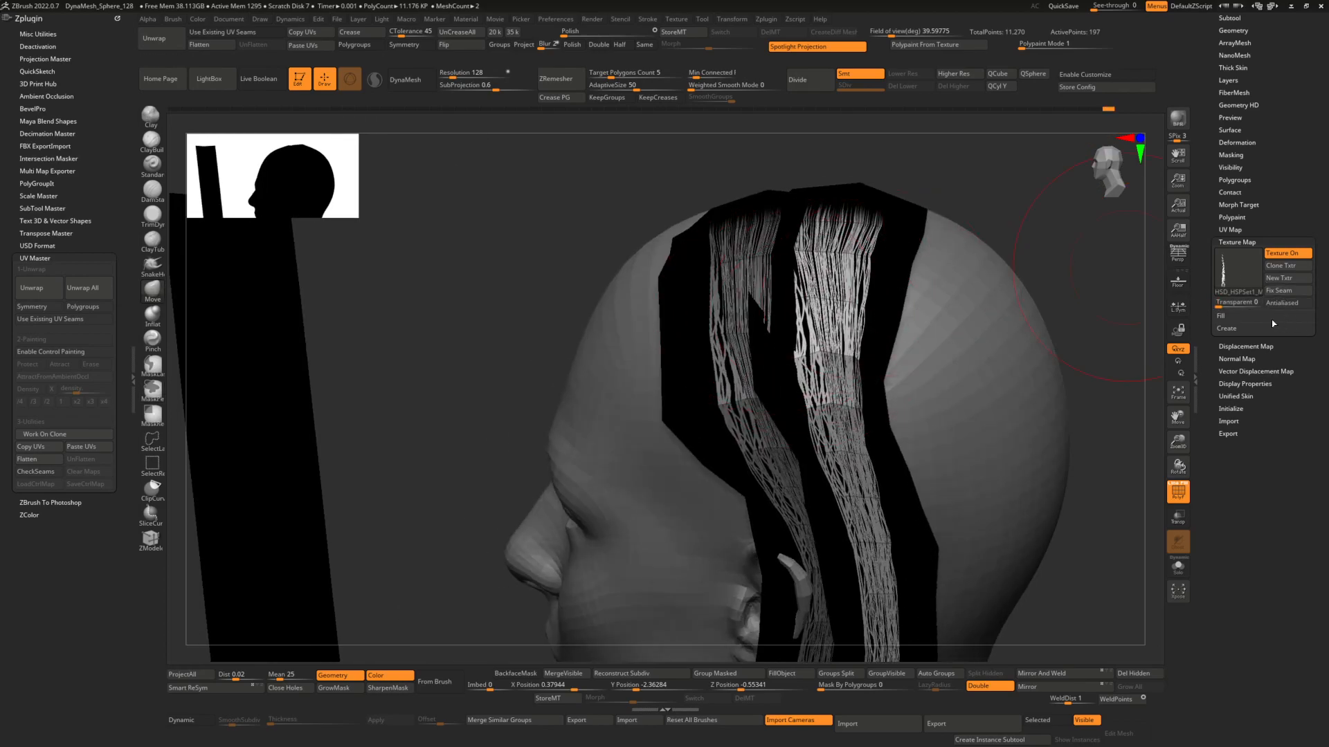
pyautogui.moveTo(1219, 306); pyautogui.dragTo(1229, 306)
# Examine the transparent hair strips from several angles, from the crown down to the neck.
pyautogui.keyDown('ctrl'); pyautogui.moveTo(816, 304); pyautogui.dragTo(853, 332, button='right'); pyautogui.keyUp('ctrl')
pyautogui.moveTo(789, 339); pyautogui.dragTo(811, 345)
pyautogui.moveTo(782, 366); pyautogui.dragTo(720, 362, button='right')
pyautogui.moveTo(735, 361); pyautogui.dragTo(805, 367)
pyautogui.moveTo(833, 297); pyautogui.dragTo(874, 266, button='right')
pyautogui.moveTo(873, 263); pyautogui.dragTo(865, 268)
pyautogui.keyDown('ctrl'); pyautogui.moveTo(865, 267); pyautogui.dragTo(857, 235, button='right'); pyautogui.keyUp('ctrl')
pyautogui.moveTo(803, 311); pyautogui.dragTo(798, 211, button='right')
pyautogui.keyDown('ctrl'); pyautogui.moveTo(817, 478); pyautogui.dragTo(816, 491, button='right'); pyautogui.keyUp('ctrl')
pyautogui.keyDown('alt'); pyautogui.moveTo(816, 498); pyautogui.dragTo(803, 425, button='right'); pyautogui.keyUp('alt')
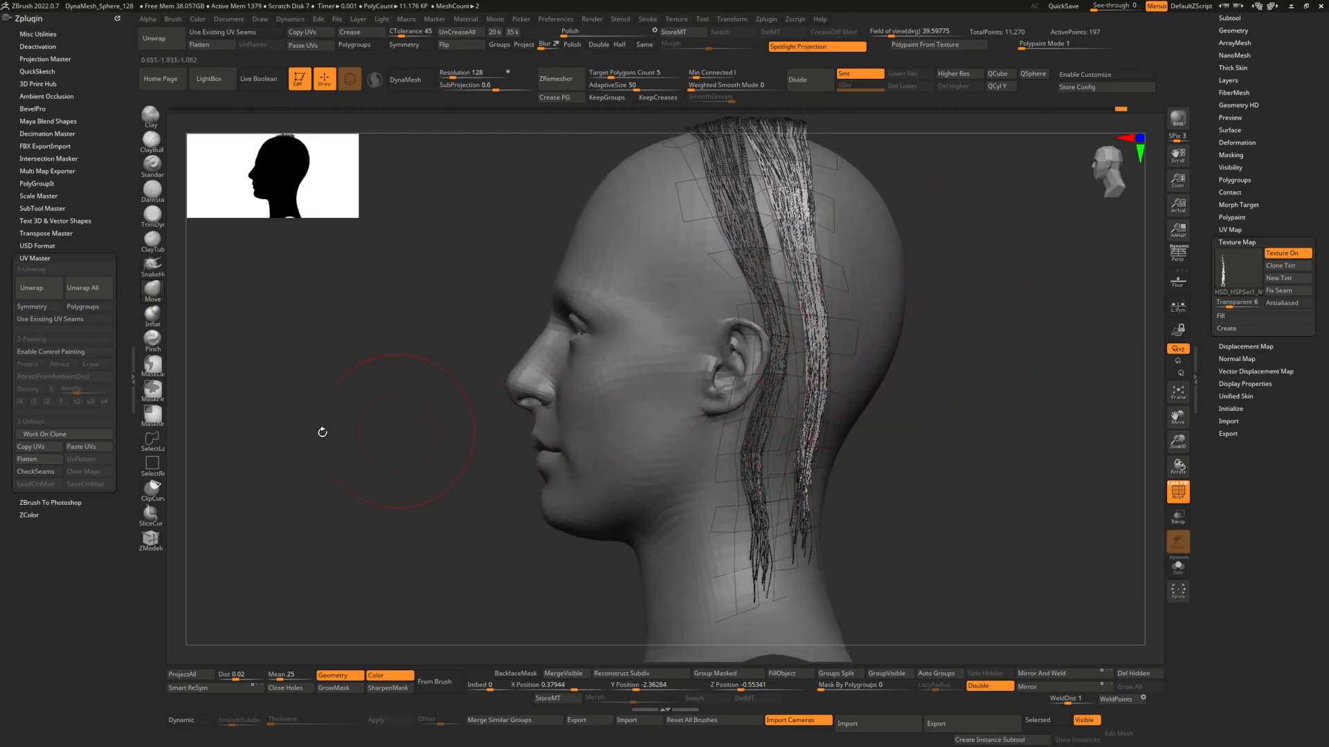
# Flatten the hair strips' UVs, try nudging the middle of the textured strip sideways, and unflatten the mesh.
pyautogui.click(48, 463)
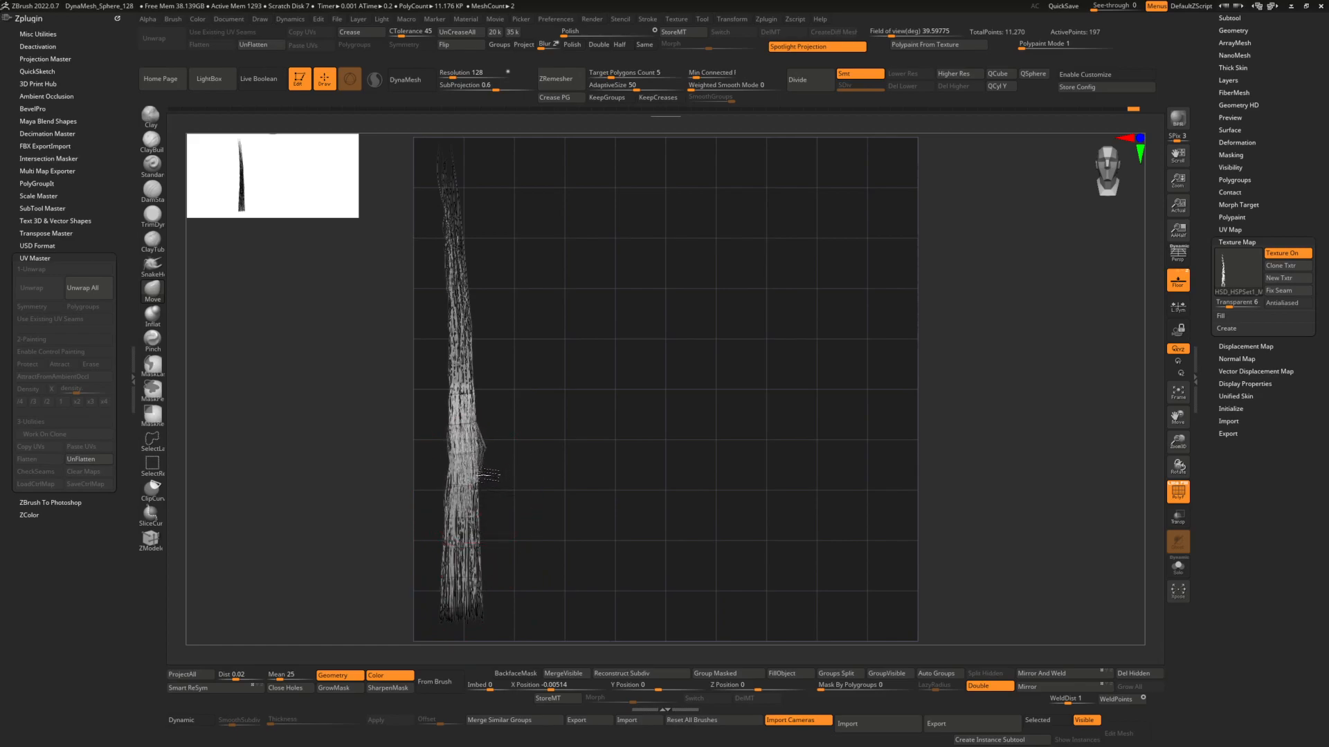
pyautogui.moveTo(474, 400); pyautogui.dragTo(480, 399)
pyautogui.click(81, 459)
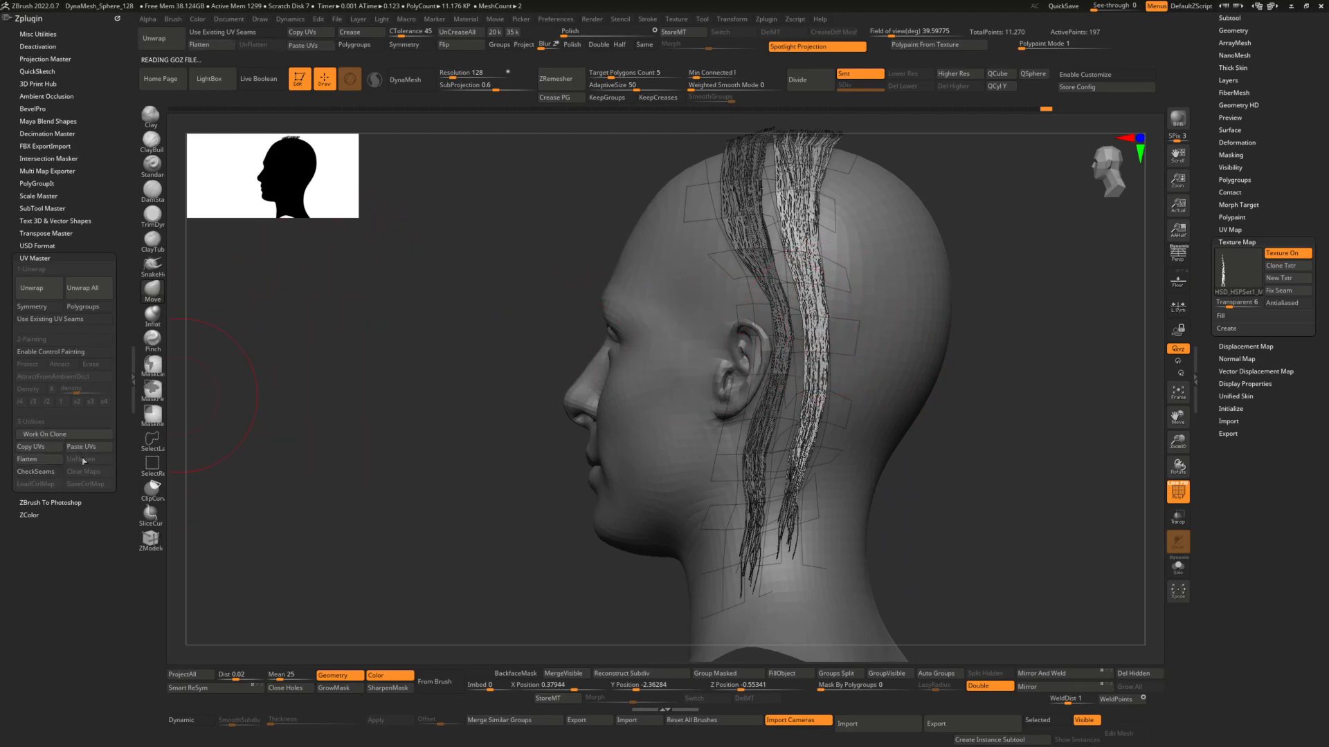
# Flatten the hair strips' UVs with the texture display off and clear the mask from the UV shells.
pyautogui.click(47, 461)
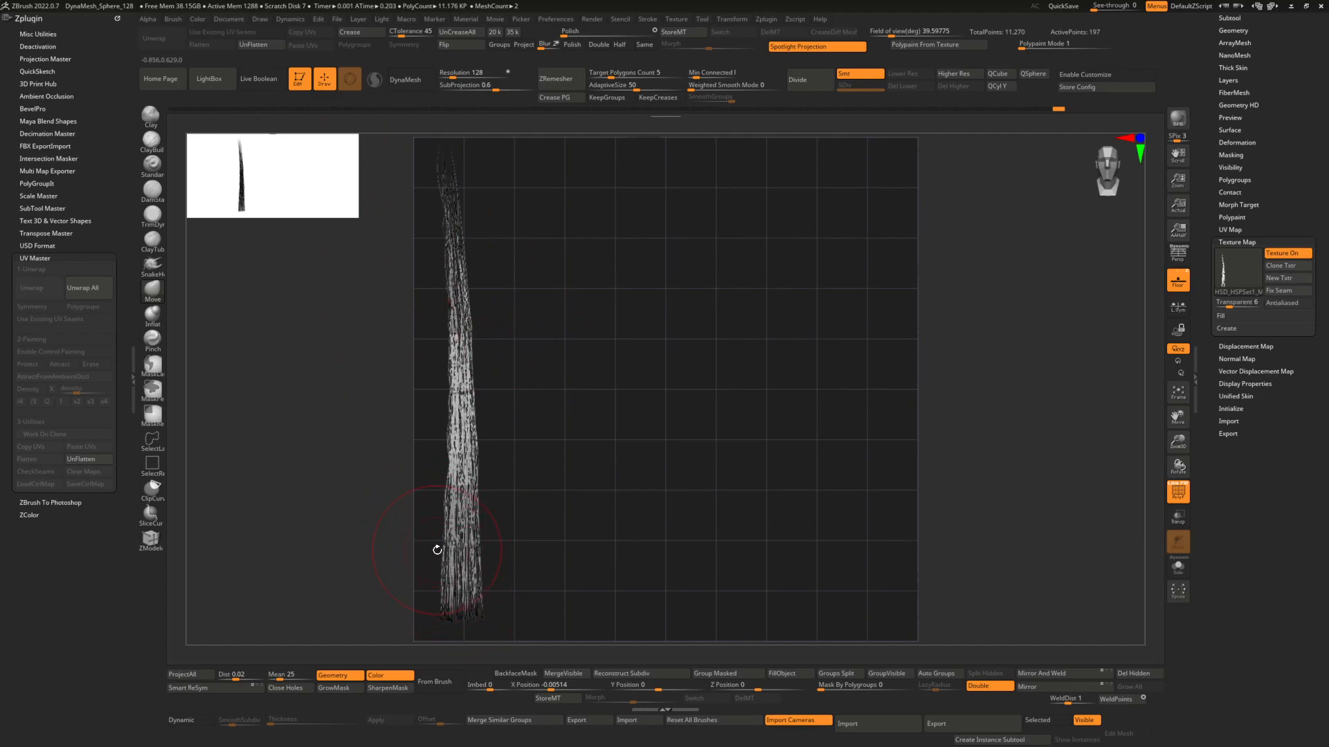
pyautogui.click(1282, 254)
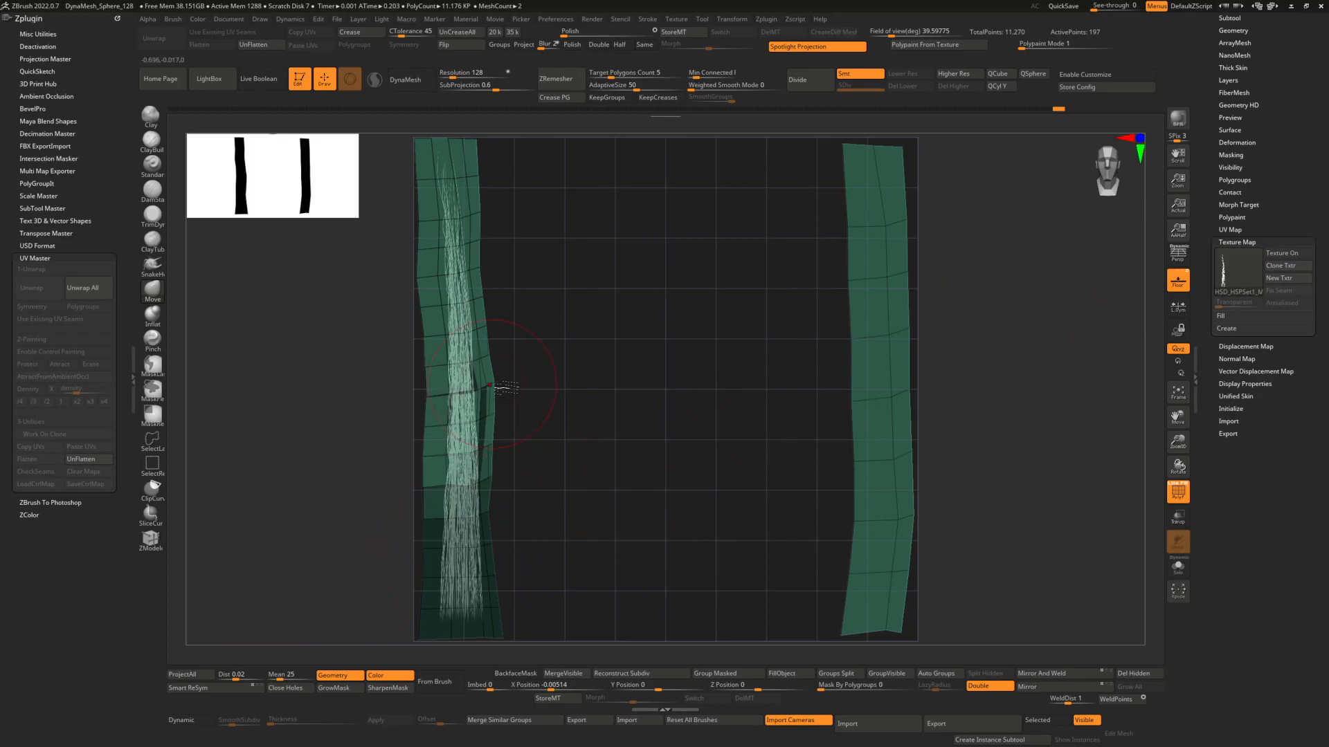
pyautogui.moveTo(505, 401); pyautogui.dragTo(692, 407)
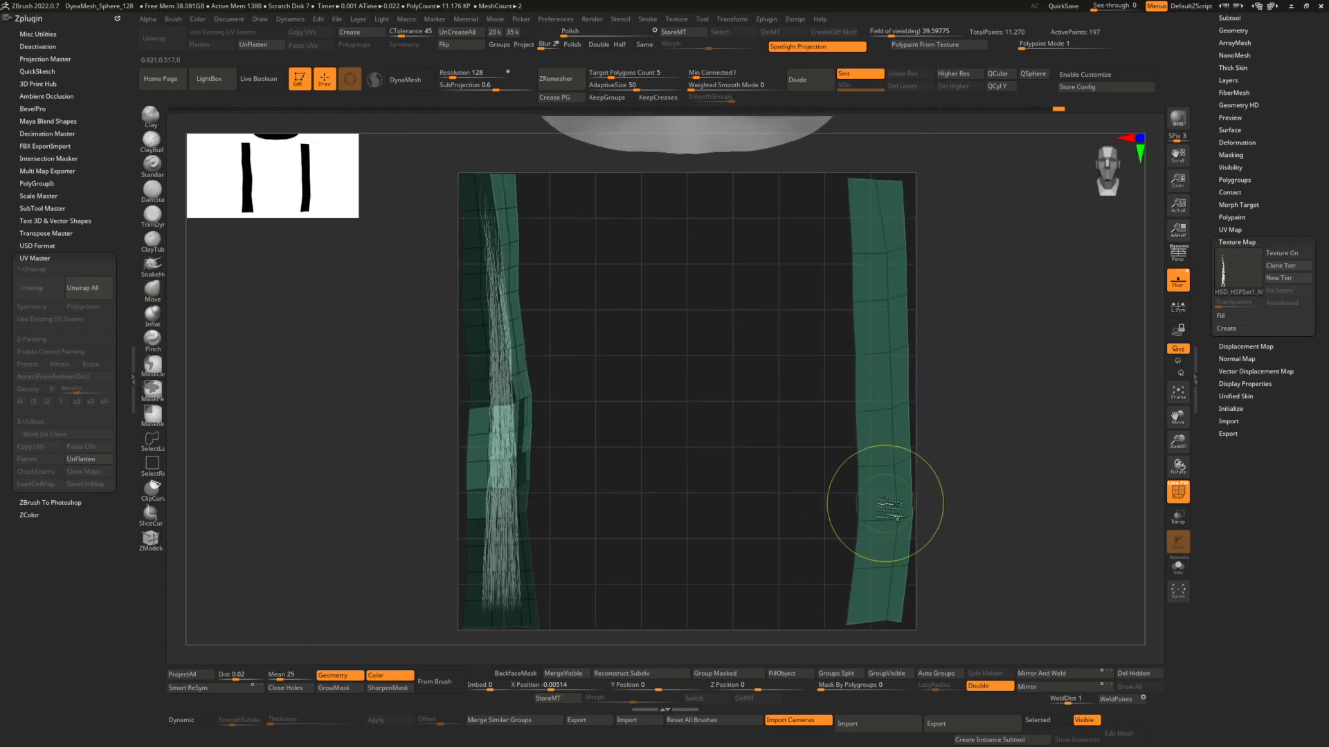
pyautogui.keyDown('ctrl'); pyautogui.click(397, 256); pyautogui.keyUp('ctrl')
pyautogui.keyDown('ctrl'); pyautogui.moveTo(397, 256); pyautogui.dragTo(416, 248); pyautogui.keyUp('ctrl')
# Pull the textured strip's UV corners and outer edge inward with the Move brush, unflatten, and check the flattened layout once more.
pyautogui.moveTo(474, 173); pyautogui.dragTo(490, 189)
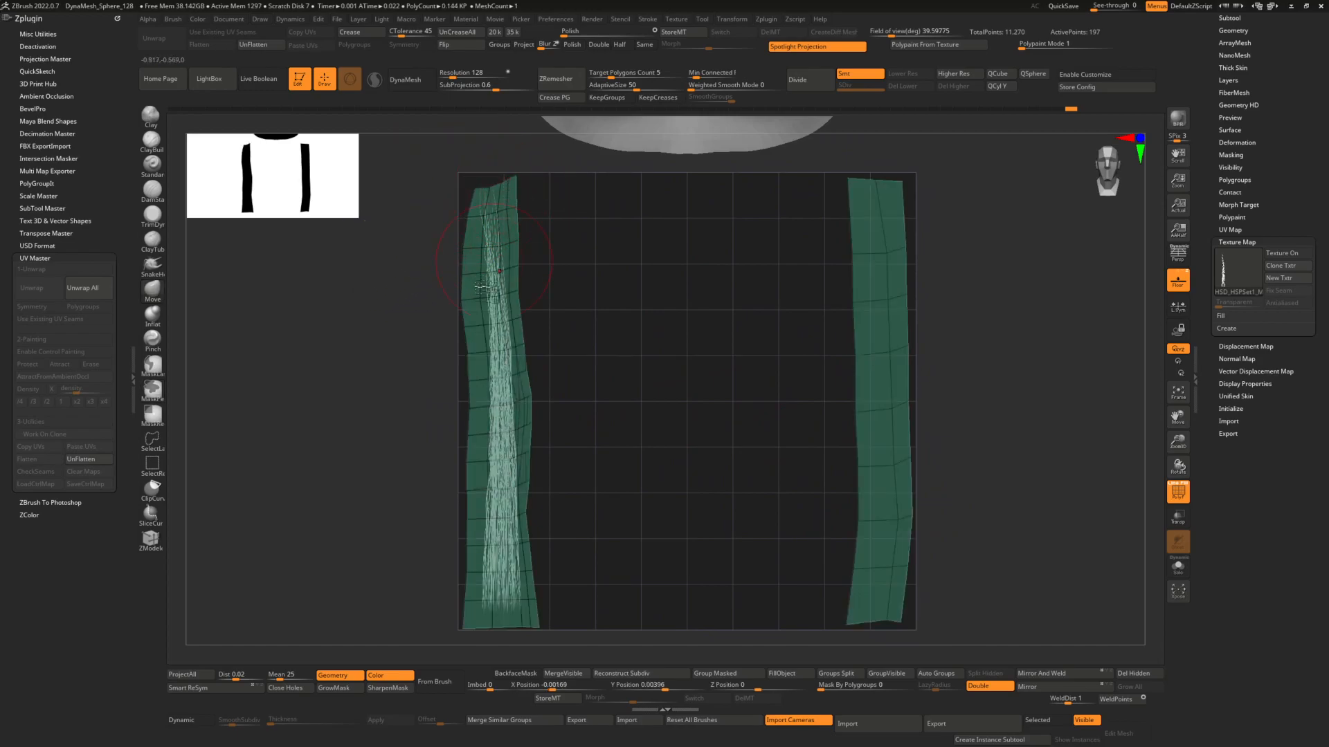
pyautogui.moveTo(465, 286); pyautogui.dragTo(482, 289)
pyautogui.moveTo(464, 628)
pyautogui.mouseDown()
pyautogui.moveTo(474, 610)
pyautogui.moveTo(532, 615)
pyautogui.mouseUp()
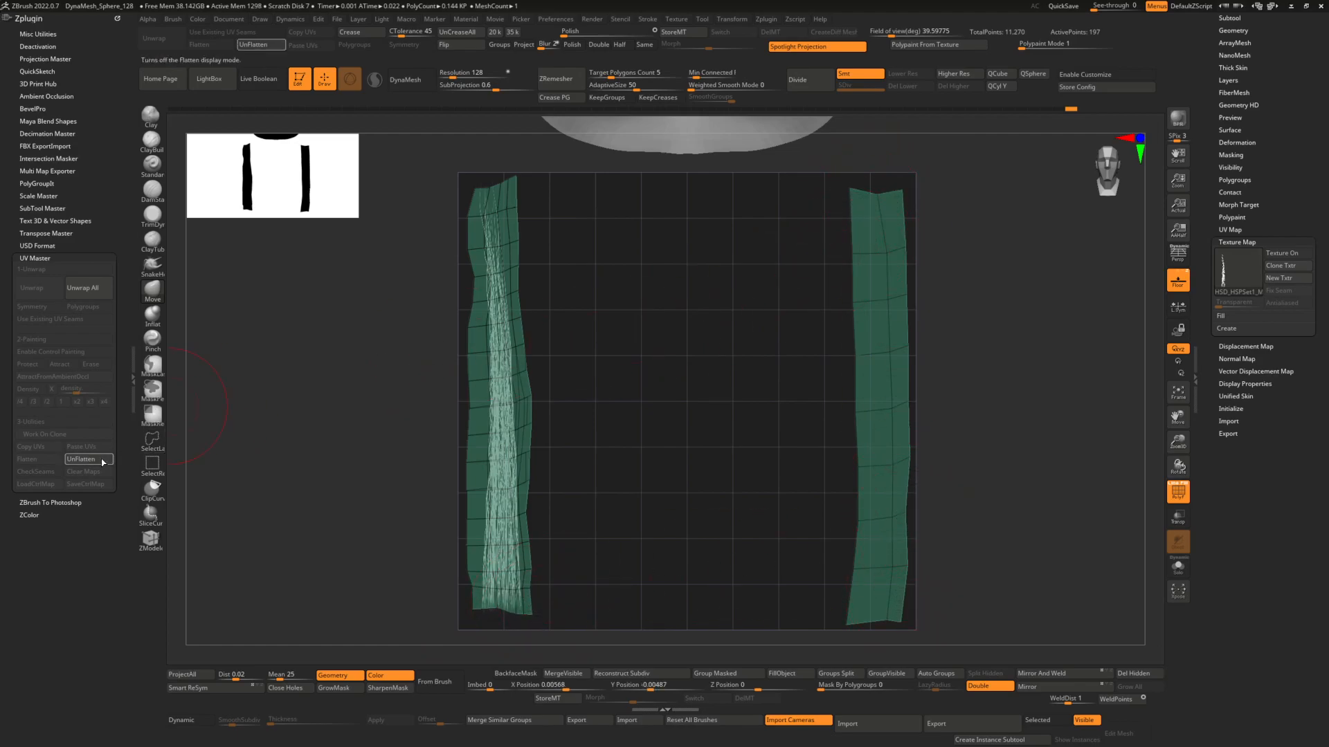
pyautogui.click(100, 463)
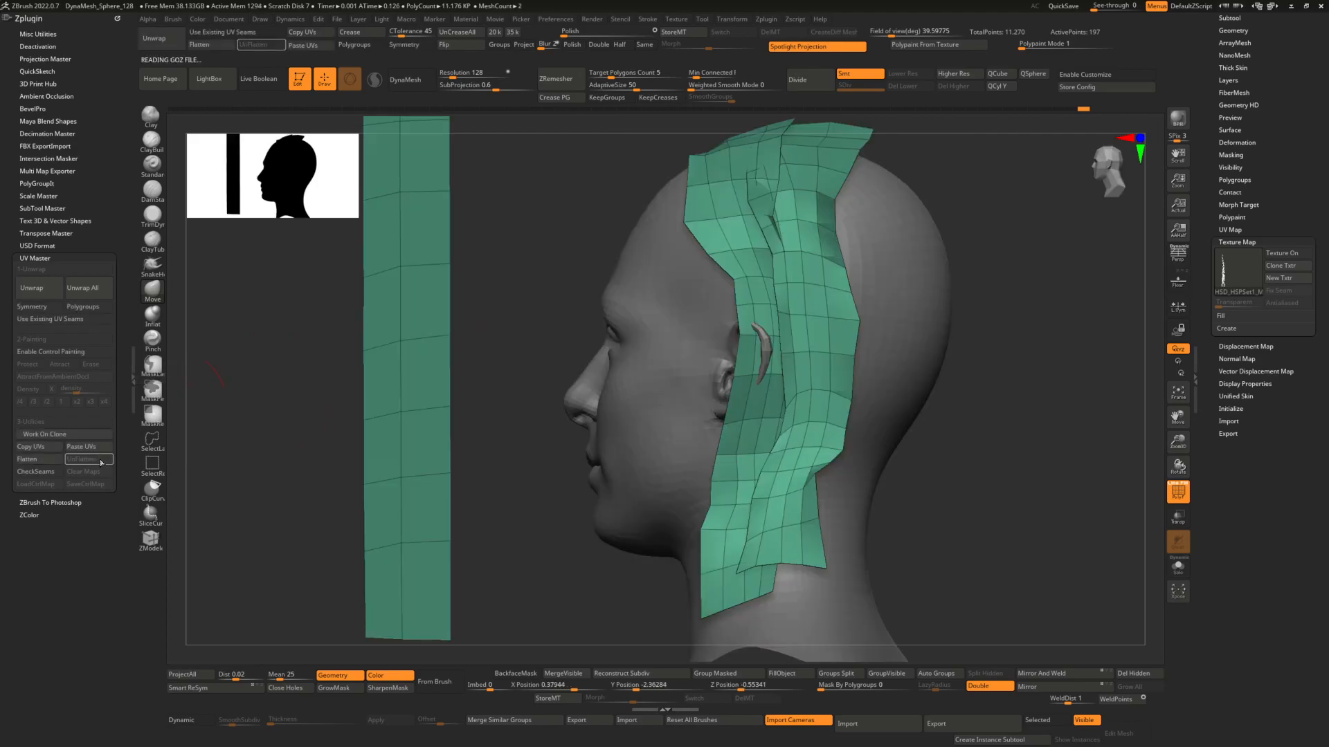
pyautogui.click(52, 461)
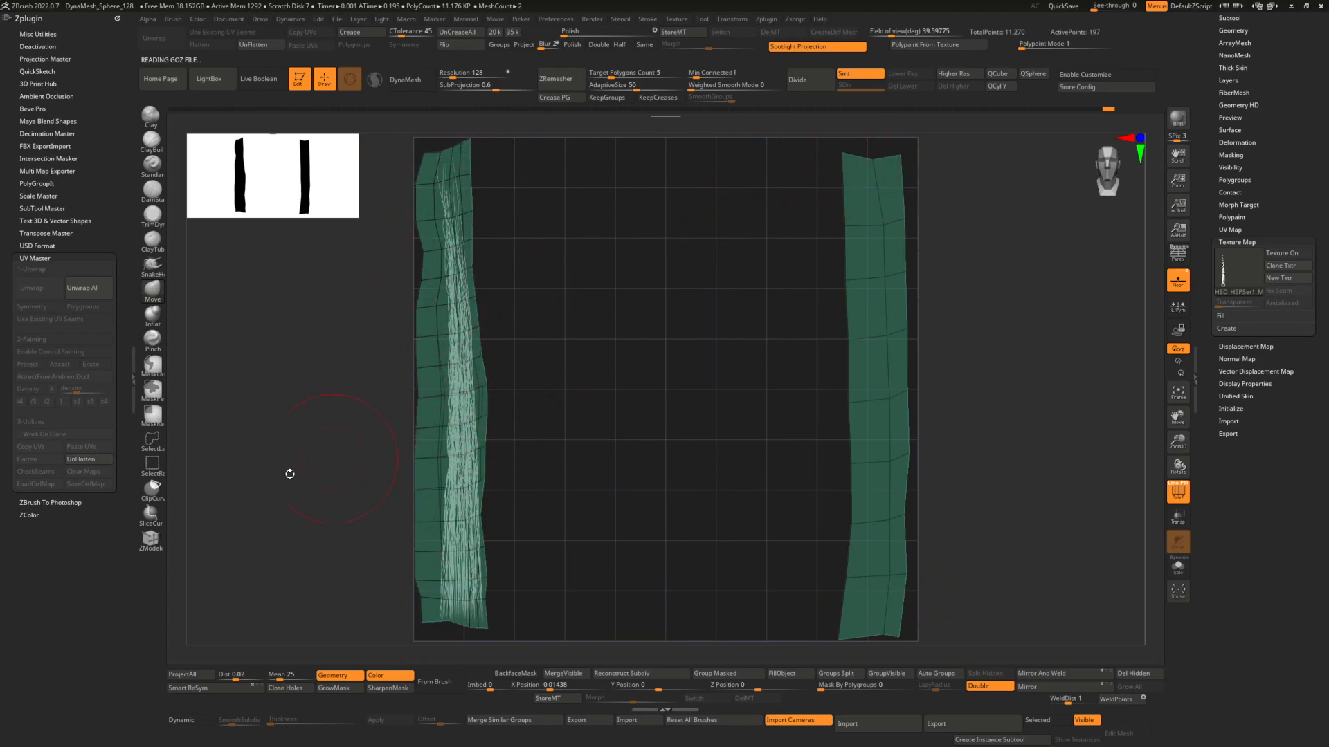
pyautogui.click(90, 461)
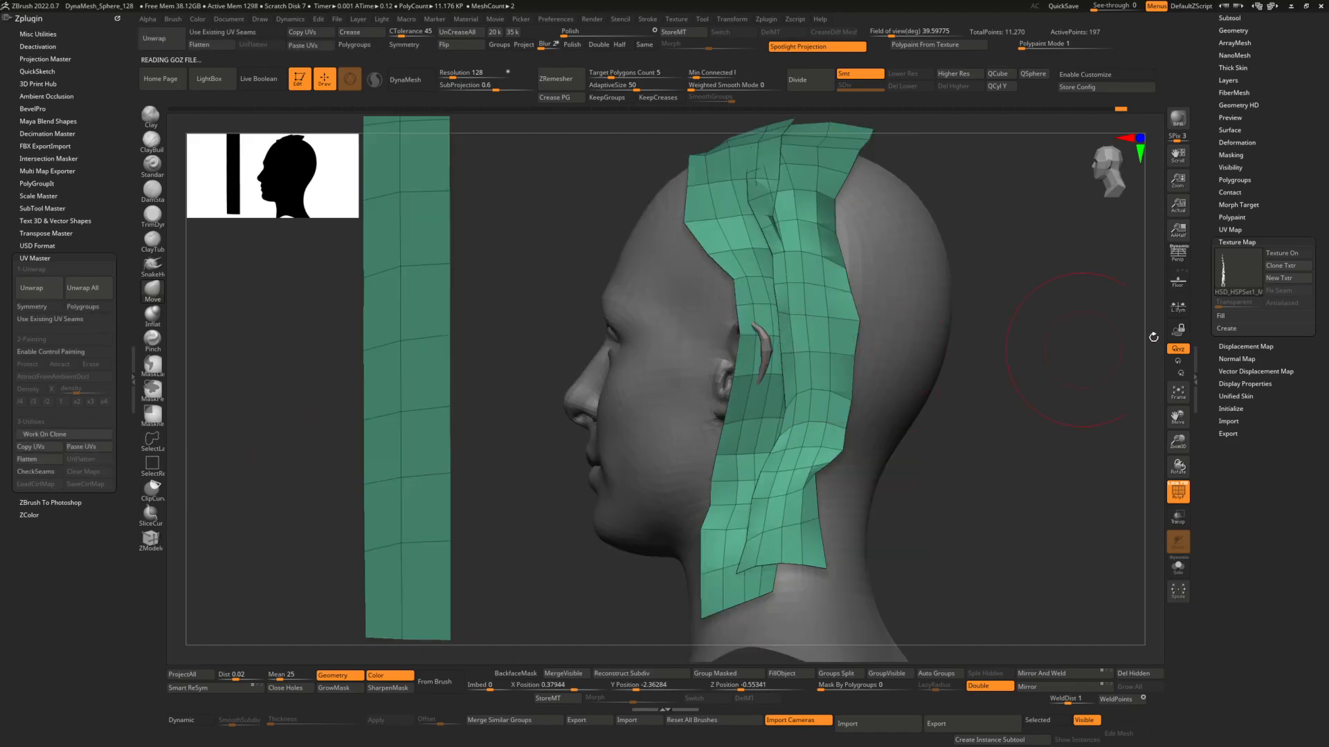
# Toggle the hair strips' texture display and undo the last two changes.
pyautogui.click(1281, 254)
pyautogui.moveTo(775, 207); pyautogui.dragTo(749, 308, button='right')
pyautogui.hotkey('ctrl', 'z')
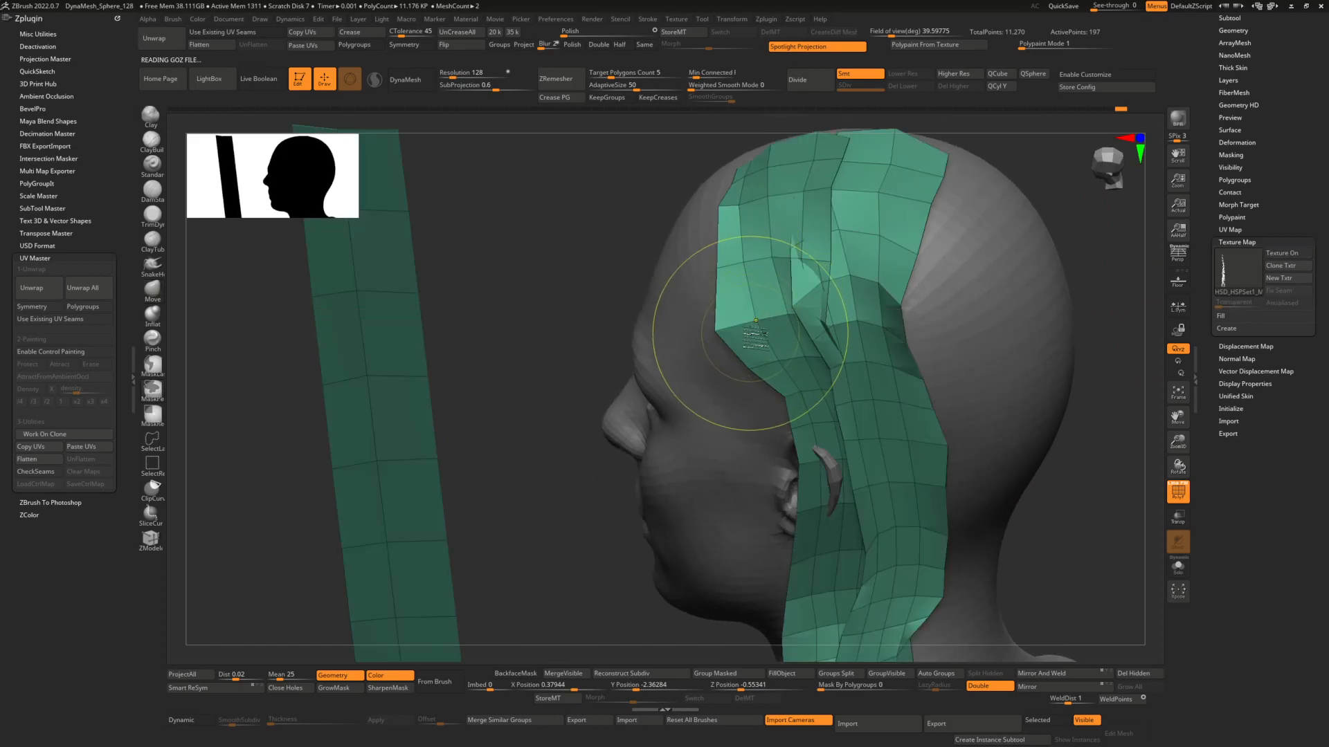
pyautogui.hotkey('ctrl', 'z')
pyautogui.click(1283, 253)
pyautogui.click(1272, 253)
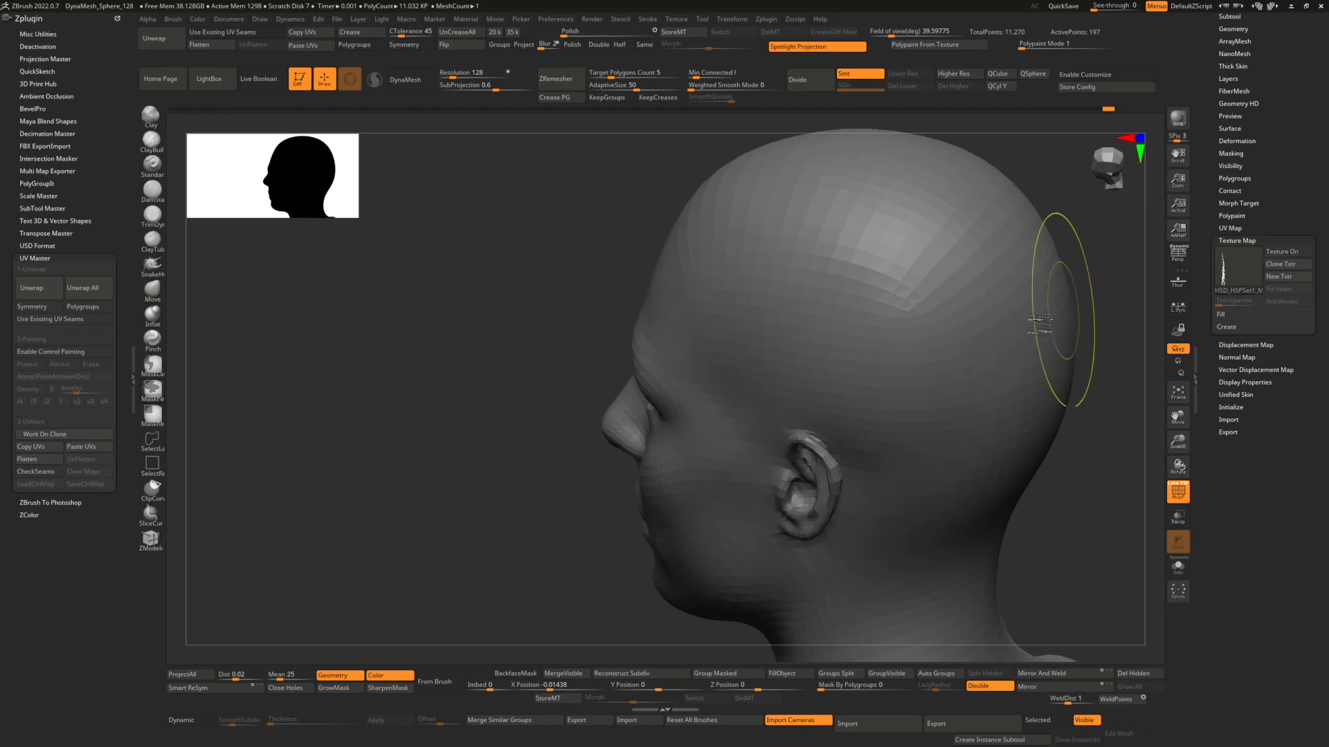
# Turn the texture display on and set the texture transparency to 0.
pyautogui.moveTo(1000, 334)
pyautogui.mouseDown(button='right')
pyautogui.moveTo(997, 320)
pyautogui.moveTo(895, 317)
pyautogui.moveTo(824, 331)
pyautogui.moveTo(874, 326)
pyautogui.mouseUp(button='right')
pyautogui.keyDown('alt'); pyautogui.moveTo(858, 451); pyautogui.dragTo(846, 320, button='right'); pyautogui.keyUp('alt')
pyautogui.click(1280, 251)
pyautogui.moveTo(1232, 300); pyautogui.dragTo(1203, 302)
pyautogui.keyDown('ctrl'); pyautogui.moveTo(1028, 318); pyautogui.dragTo(966, 319, button='right'); pyautogui.keyUp('ctrl')
pyautogui.keyDown('alt'); pyautogui.moveTo(966, 319); pyautogui.dragTo(970, 358, button='right'); pyautogui.keyUp('alt')
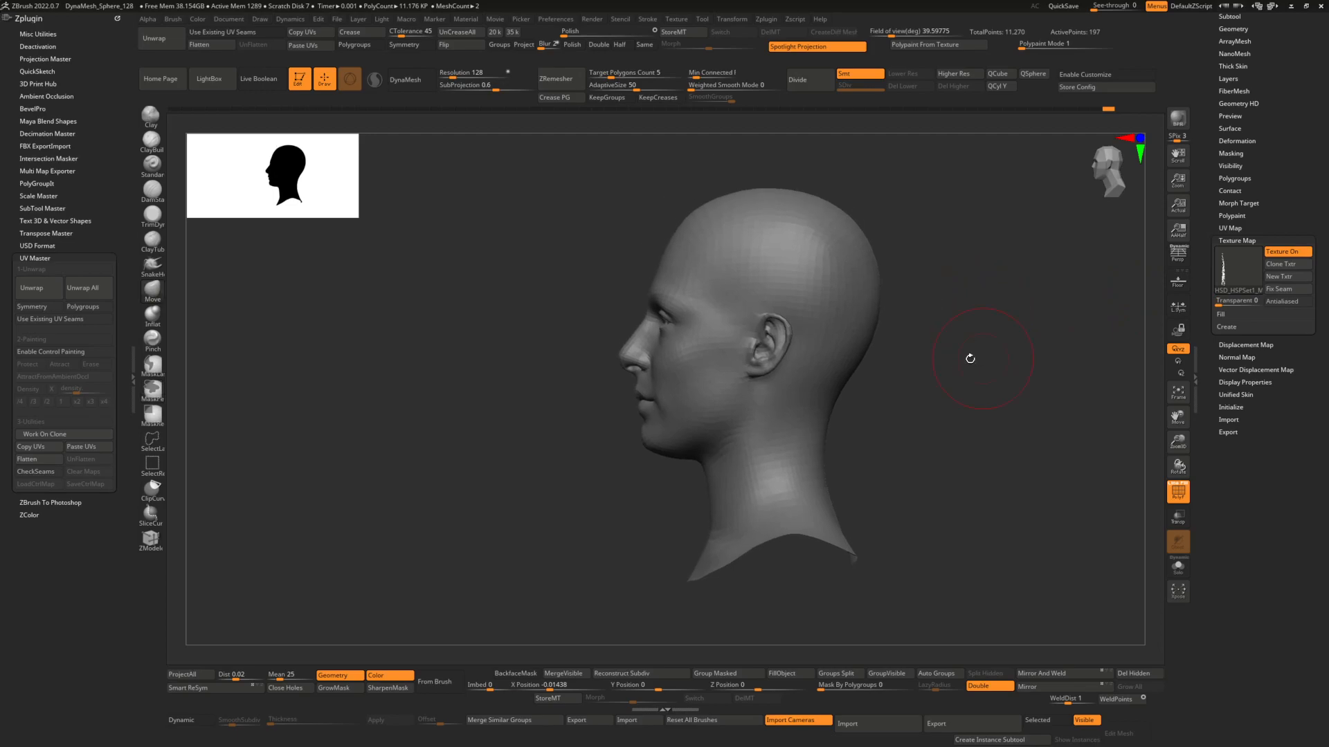
# Flatten and unflatten the hair mesh's UVs, and turn off its double-sided display.
pyautogui.click(50, 461)
pyautogui.click(80, 463)
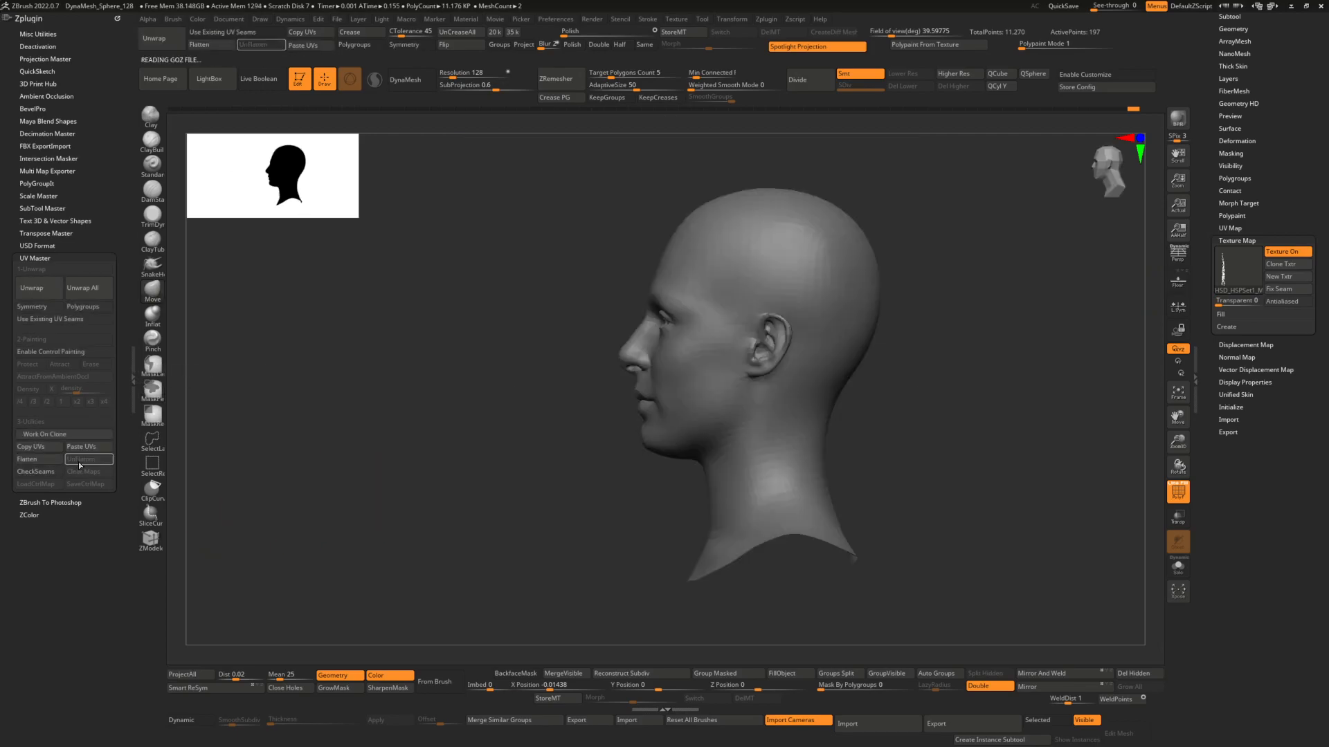
pyautogui.click(990, 688)
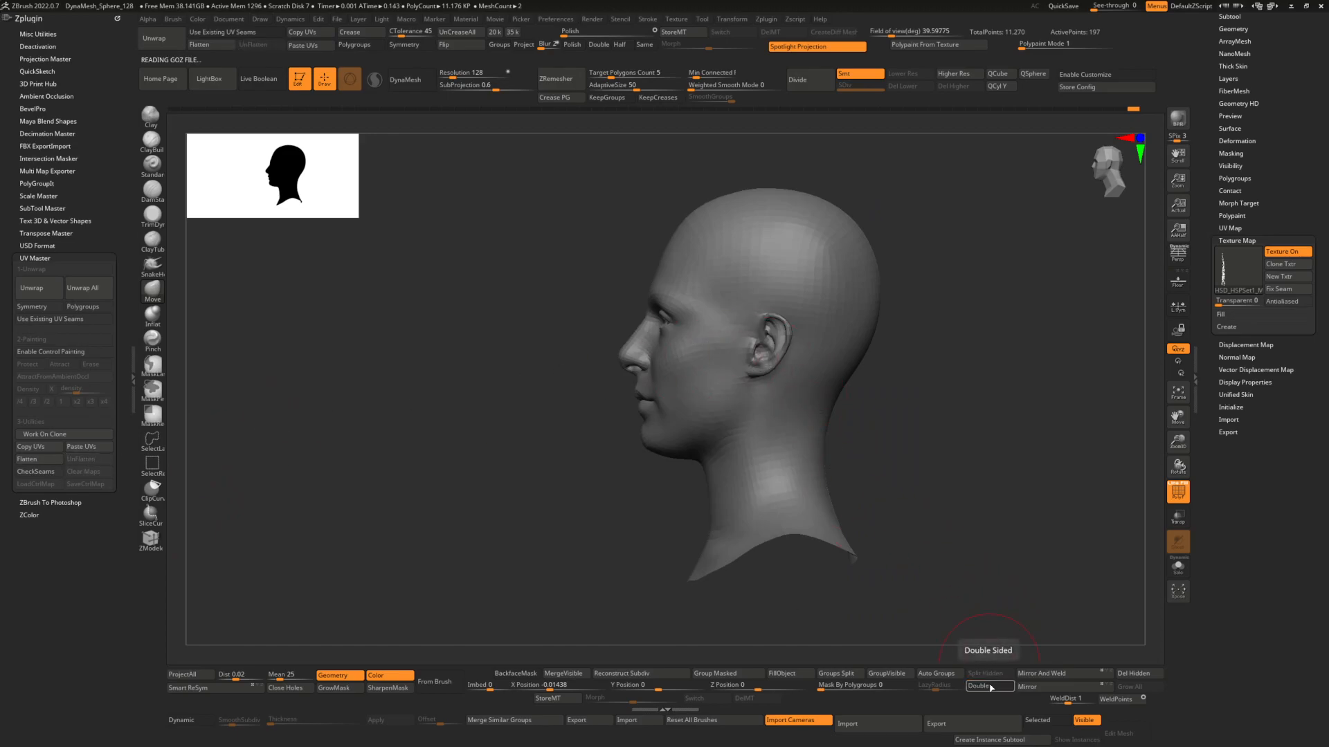
pyautogui.keyDown('shift'); pyautogui.moveTo(905, 511); pyautogui.dragTo(907, 481, button='right'); pyautogui.keyUp('shift')
pyautogui.hotkey('alt', 's')
pyautogui.hotkey('alt', 's')
# Open the subtool list and try to frame the hair plane subtool to locate its geometry.
pyautogui.keyDown('alt'); pyautogui.moveTo(1030, 303); pyautogui.dragTo(823, 357, button='right'); pyautogui.keyUp('alt')
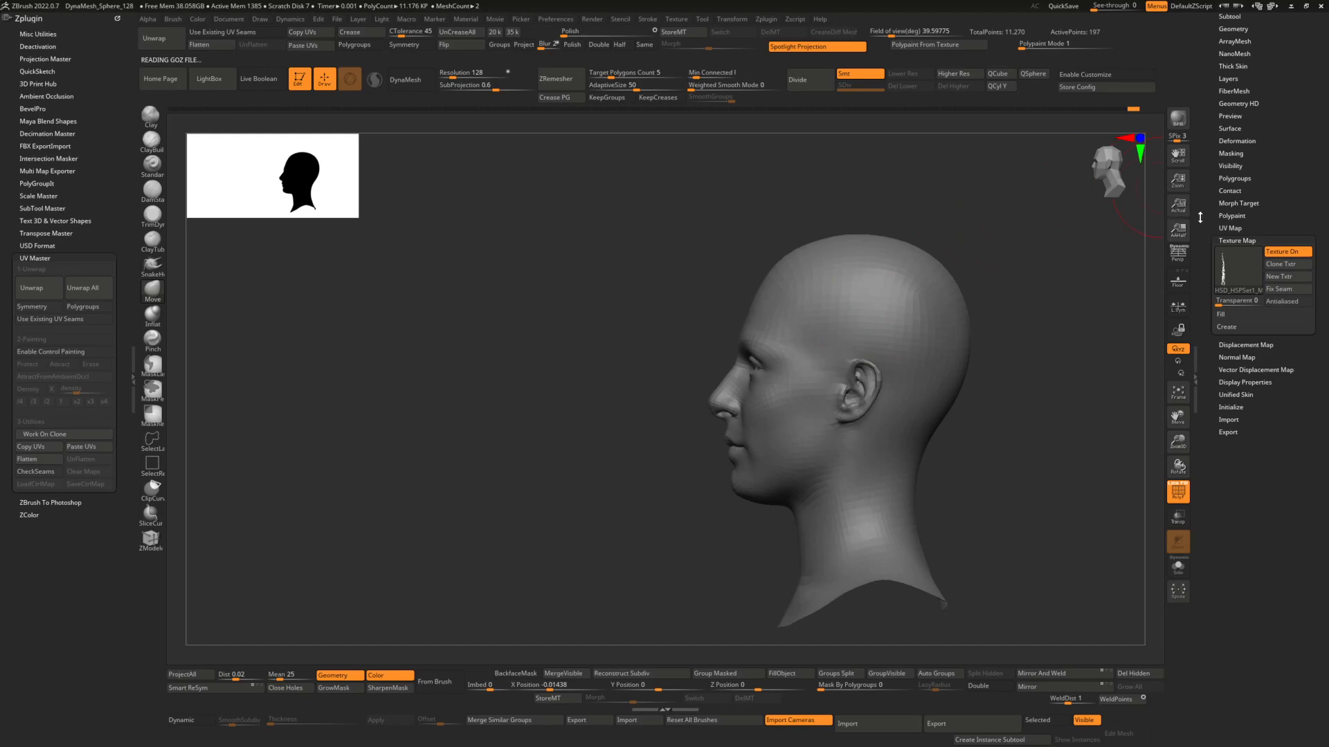
pyautogui.moveTo(1231, 305); pyautogui.dragTo(1225, 286)
pyautogui.moveTo(1202, 119); pyautogui.dragTo(1209, 155)
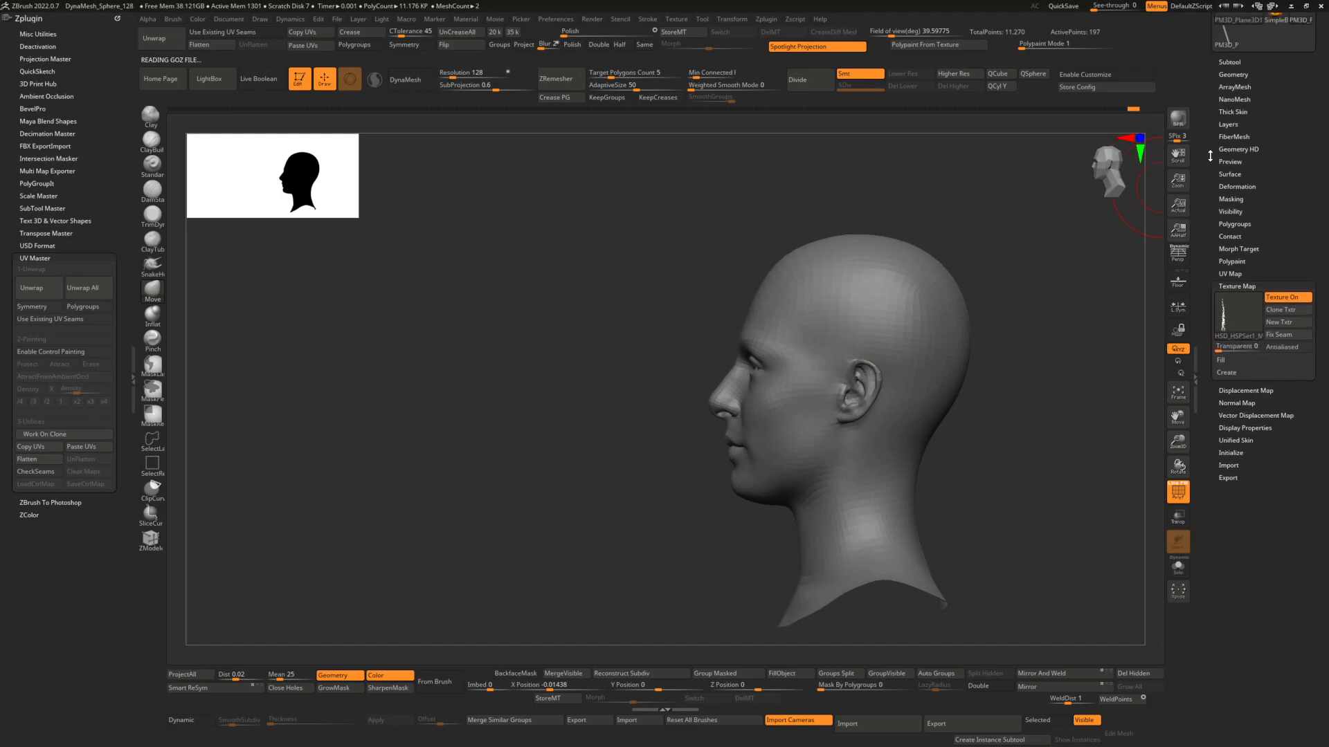
pyautogui.click(1230, 62)
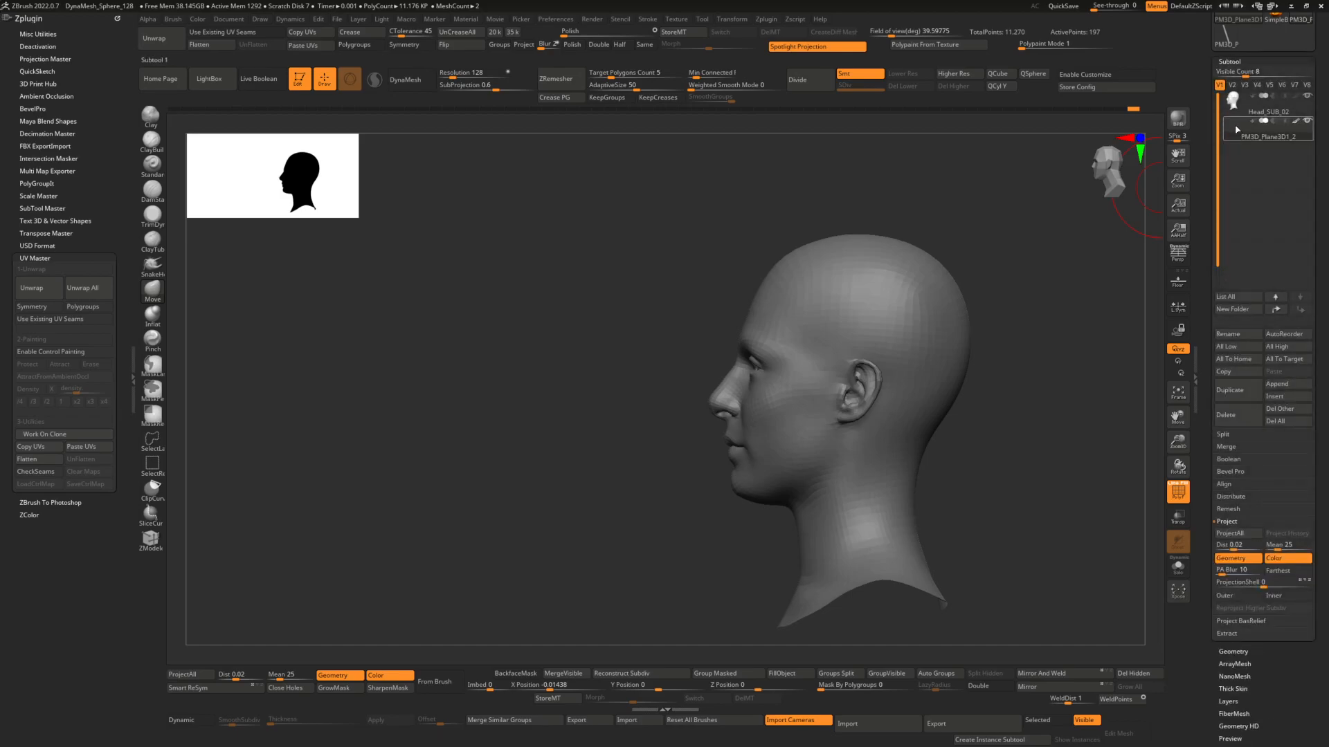
pyautogui.hotkey('shift', 'f')
pyautogui.hotkey('shift', 'f')
pyautogui.keyDown('alt'); pyautogui.moveTo(1041, 351); pyautogui.dragTo(850, 299); pyautogui.keyUp('alt')
pyautogui.press('f')
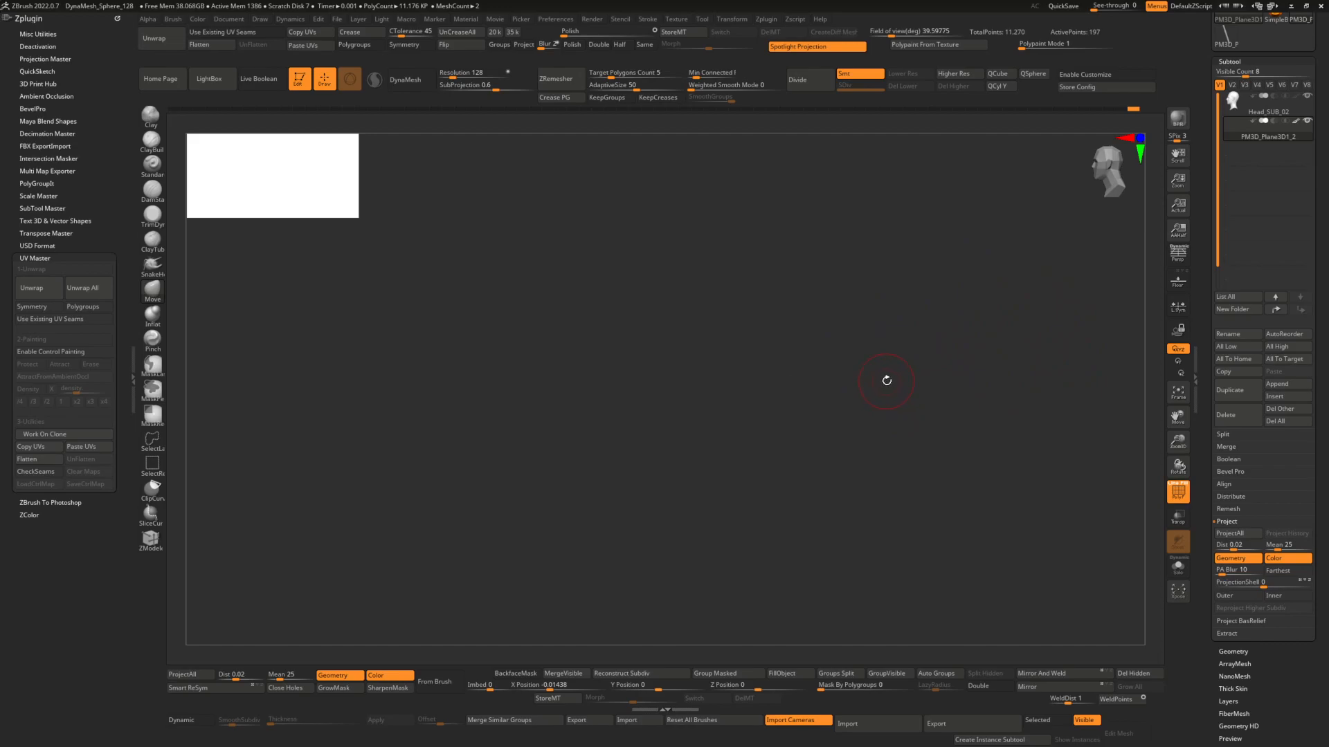
pyautogui.moveTo(894, 379); pyautogui.dragTo(912, 359)
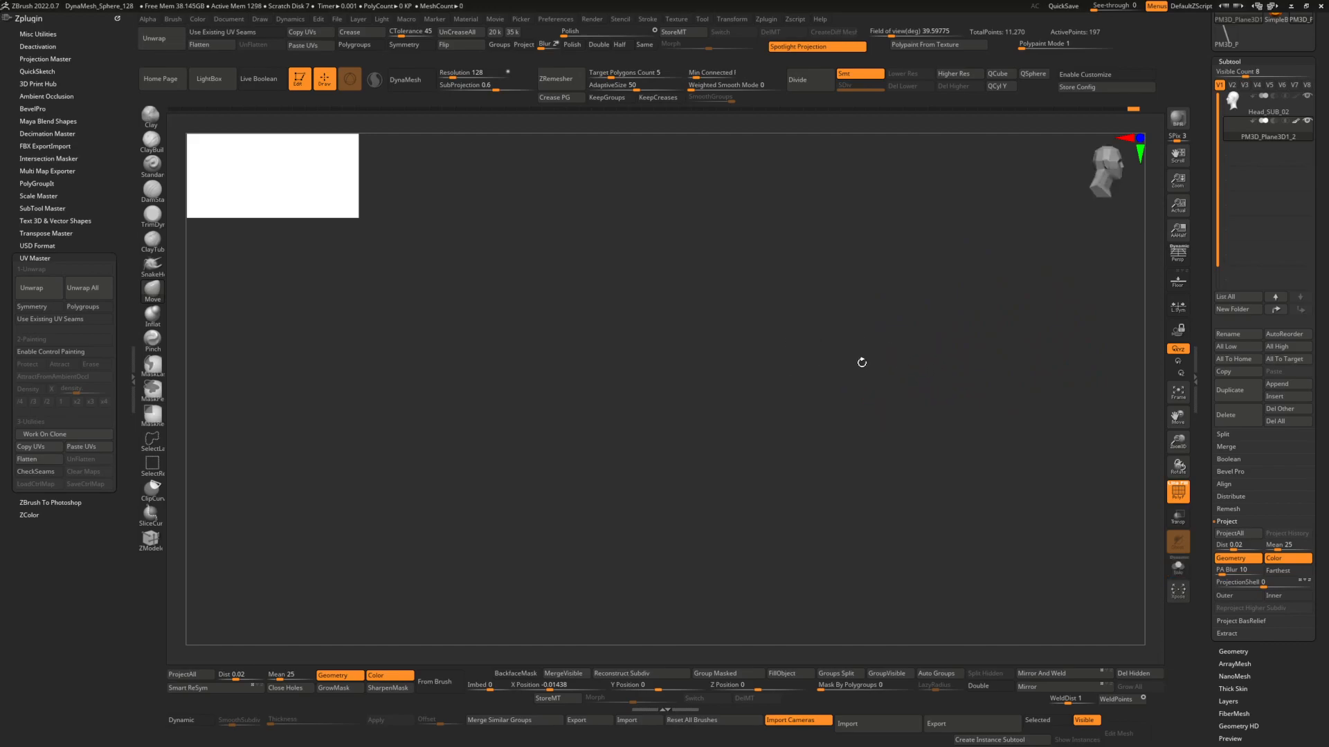
# Flatten the hair plane's UVs, smooth and reshape the textured strip's edges, and unflatten the mesh.
pyautogui.click(39, 459)
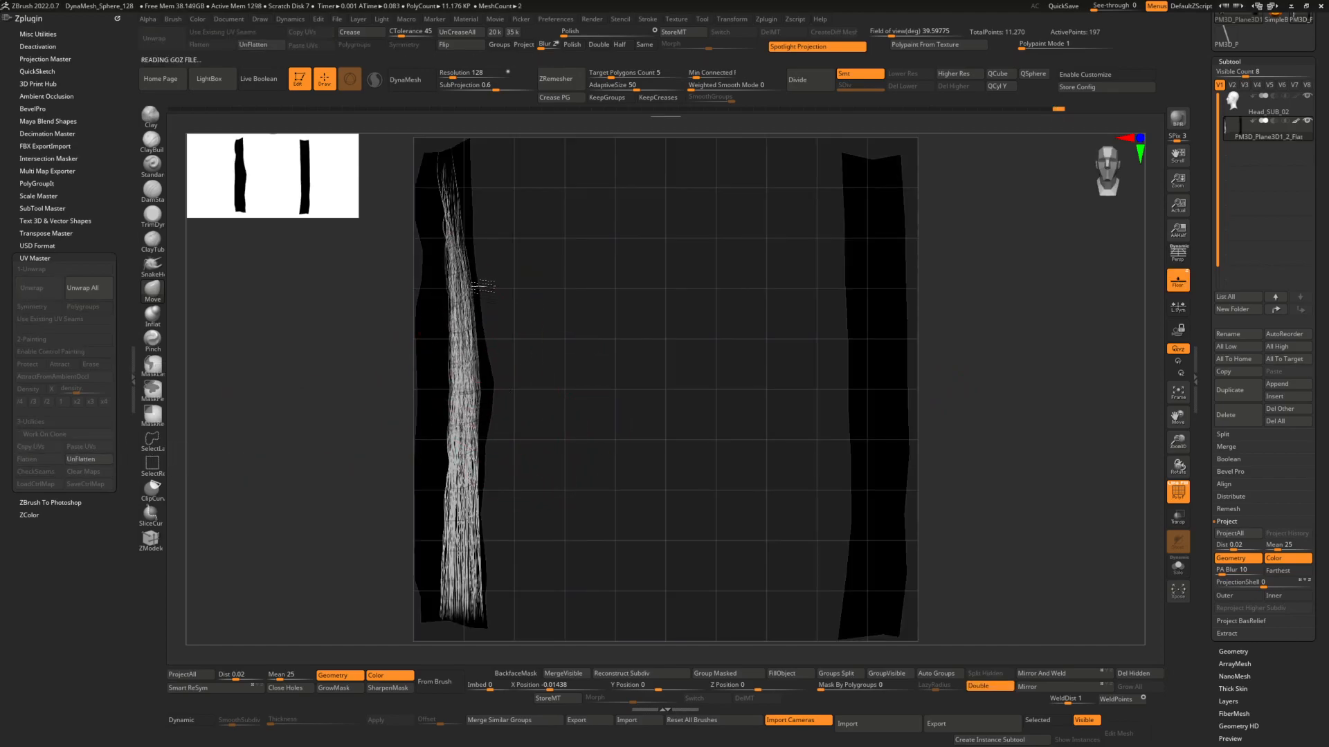
pyautogui.moveTo(429, 449)
pyautogui.keyDown('shift'); pyautogui.mouseDown()
pyautogui.moveTo(427, 571)
pyautogui.moveTo(425, 555)
pyautogui.mouseUp(); pyautogui.keyUp('shift')
pyautogui.moveTo(472, 267)
pyautogui.keyDown('shift'); pyautogui.mouseDown()
pyautogui.moveTo(473, 159)
pyautogui.moveTo(442, 166)
pyautogui.moveTo(436, 225)
pyautogui.mouseUp(); pyautogui.keyUp('shift')
pyautogui.moveTo(481, 302); pyautogui.dragTo(488, 332)
pyautogui.press('space')
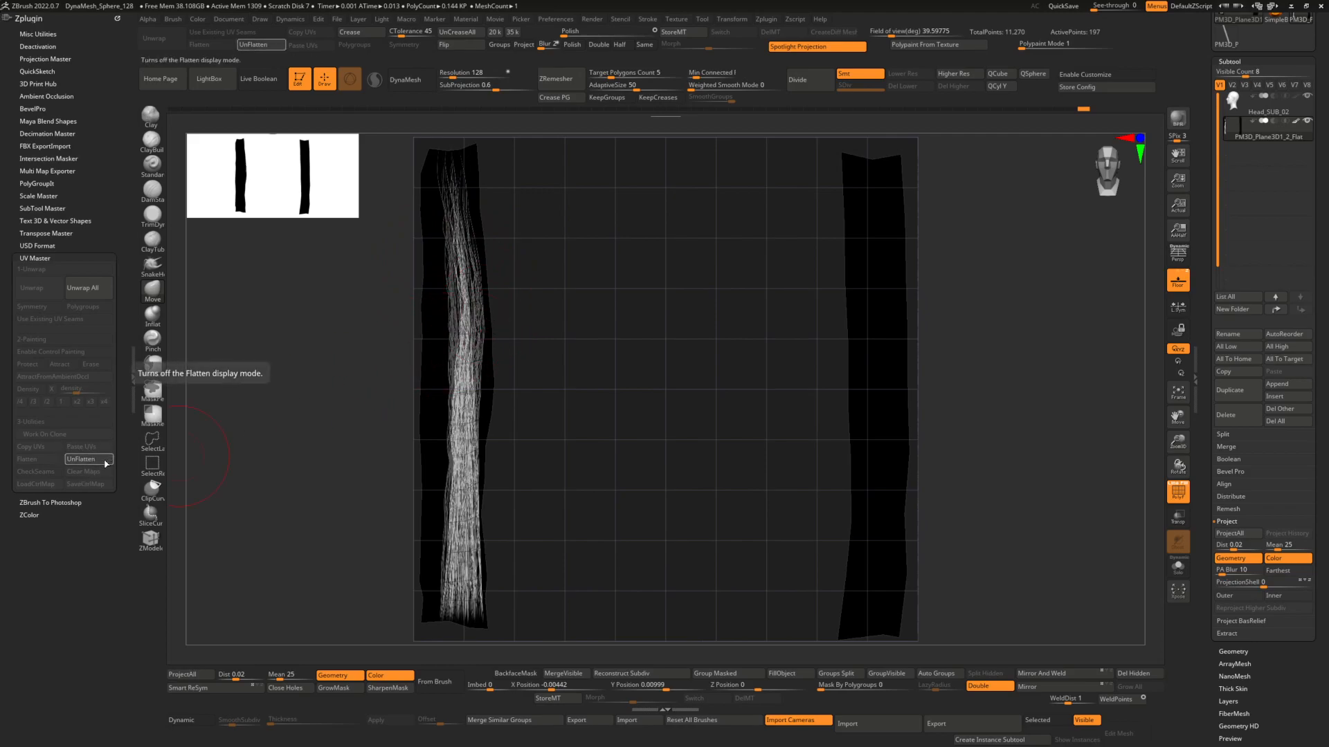
pyautogui.click(106, 461)
# Delete the PM3D_Plane3D1_2 hair strip subtool after checking its position relative to the head.
pyautogui.moveTo(888, 334)
pyautogui.mouseDown(button='right')
pyautogui.moveTo(935, 335)
pyautogui.moveTo(864, 341)
pyautogui.mouseUp(button='right')
pyautogui.keyDown('alt'); pyautogui.moveTo(775, 485); pyautogui.dragTo(733, 446, button='right'); pyautogui.keyUp('alt')
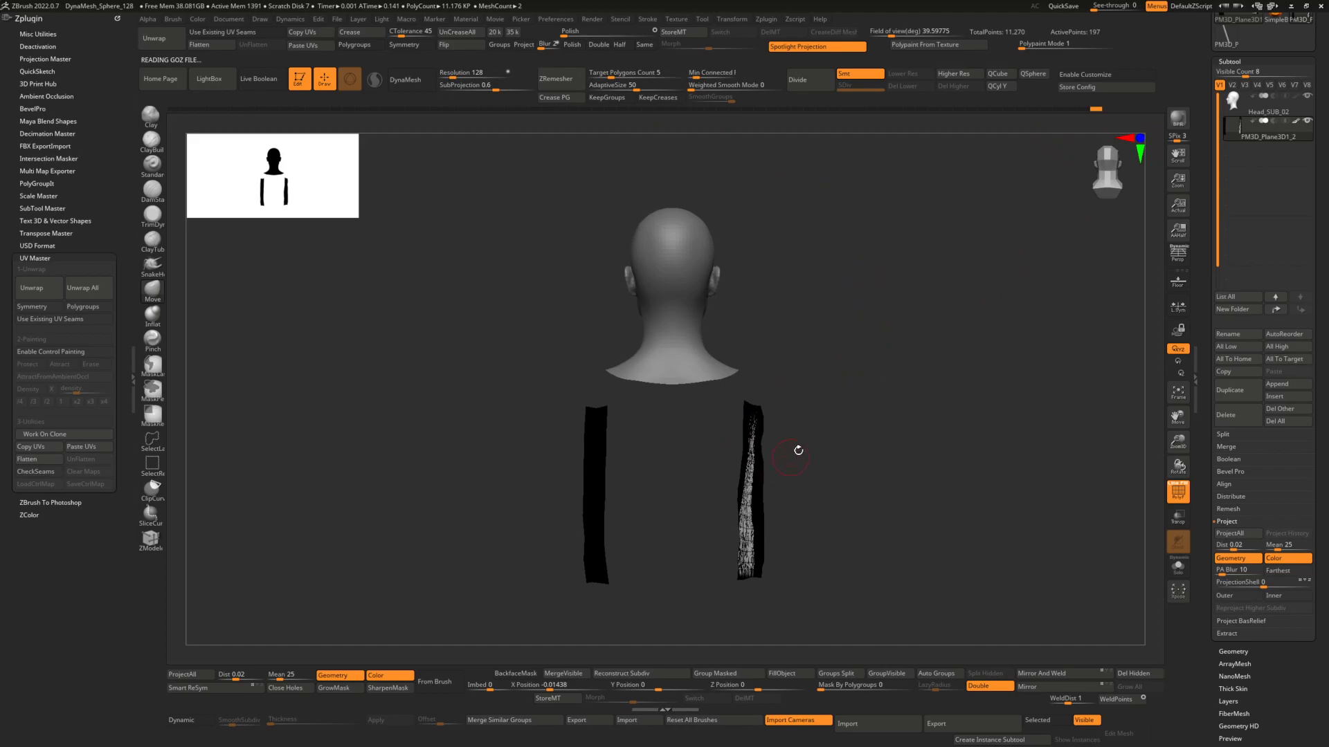
pyautogui.moveTo(876, 337); pyautogui.dragTo(903, 254, button='right')
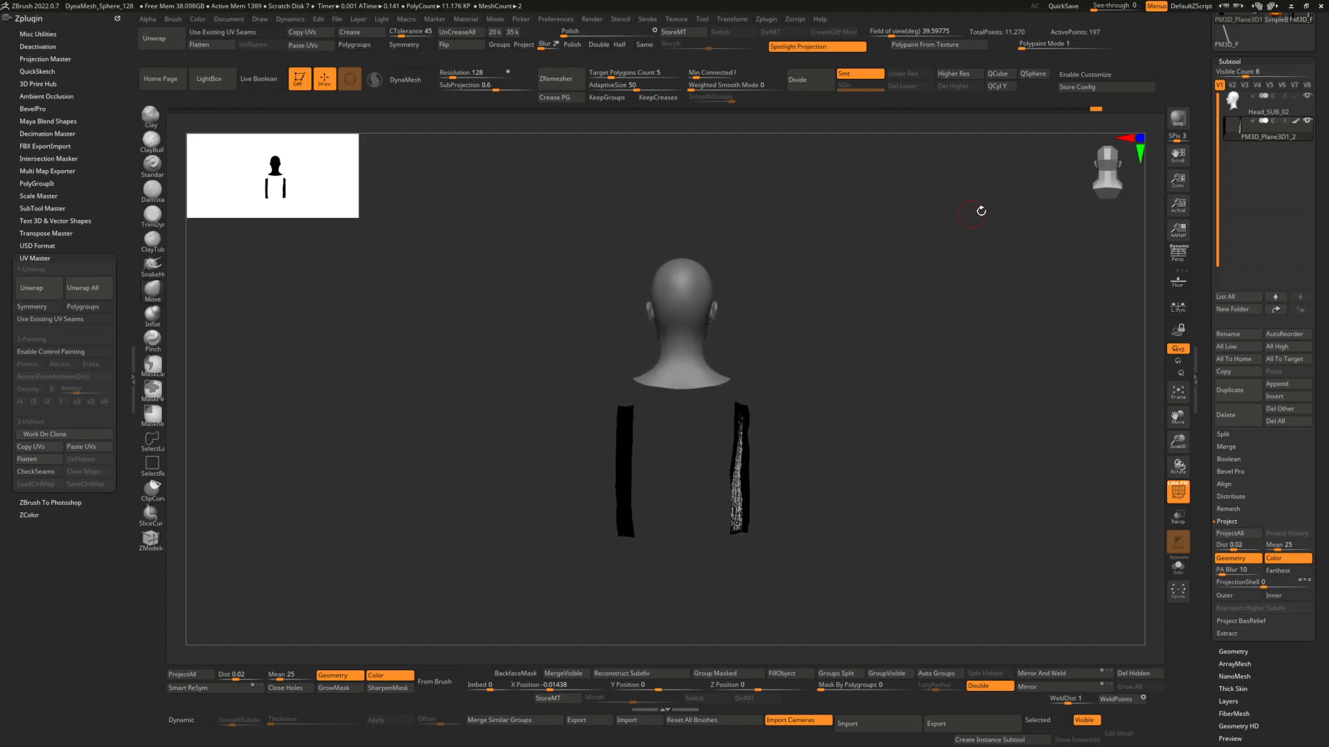
pyautogui.click(1226, 415)
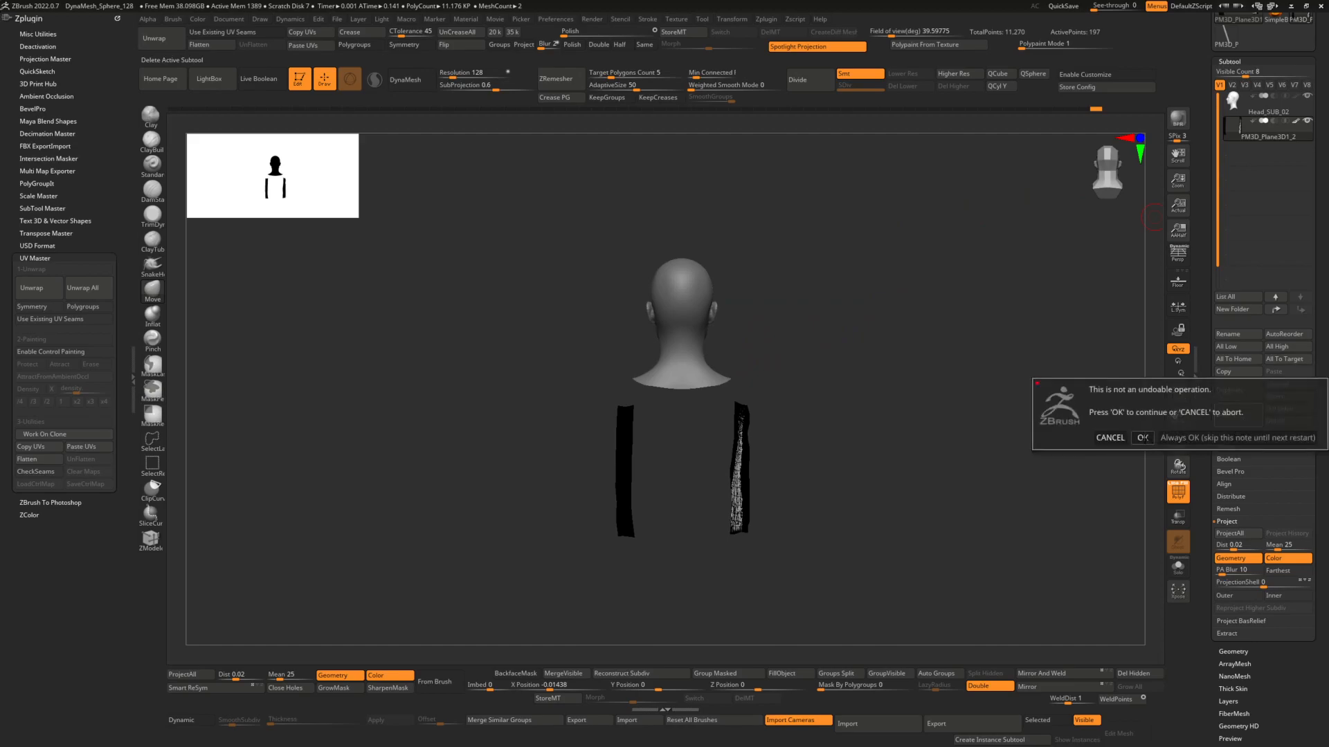
pyautogui.click(1143, 438)
# Append a Plane3D mesh as a new subtool alongside the head and make it the active subtool.
pyautogui.moveTo(1030, 419)
pyautogui.mouseDown(button='right')
pyautogui.moveTo(913, 376)
pyautogui.moveTo(860, 379)
pyautogui.moveTo(774, 298)
pyautogui.moveTo(793, 313)
pyautogui.moveTo(792, 341)
pyautogui.moveTo(863, 353)
pyautogui.moveTo(851, 330)
pyautogui.mouseUp(button='right')
pyautogui.click(1279, 390)
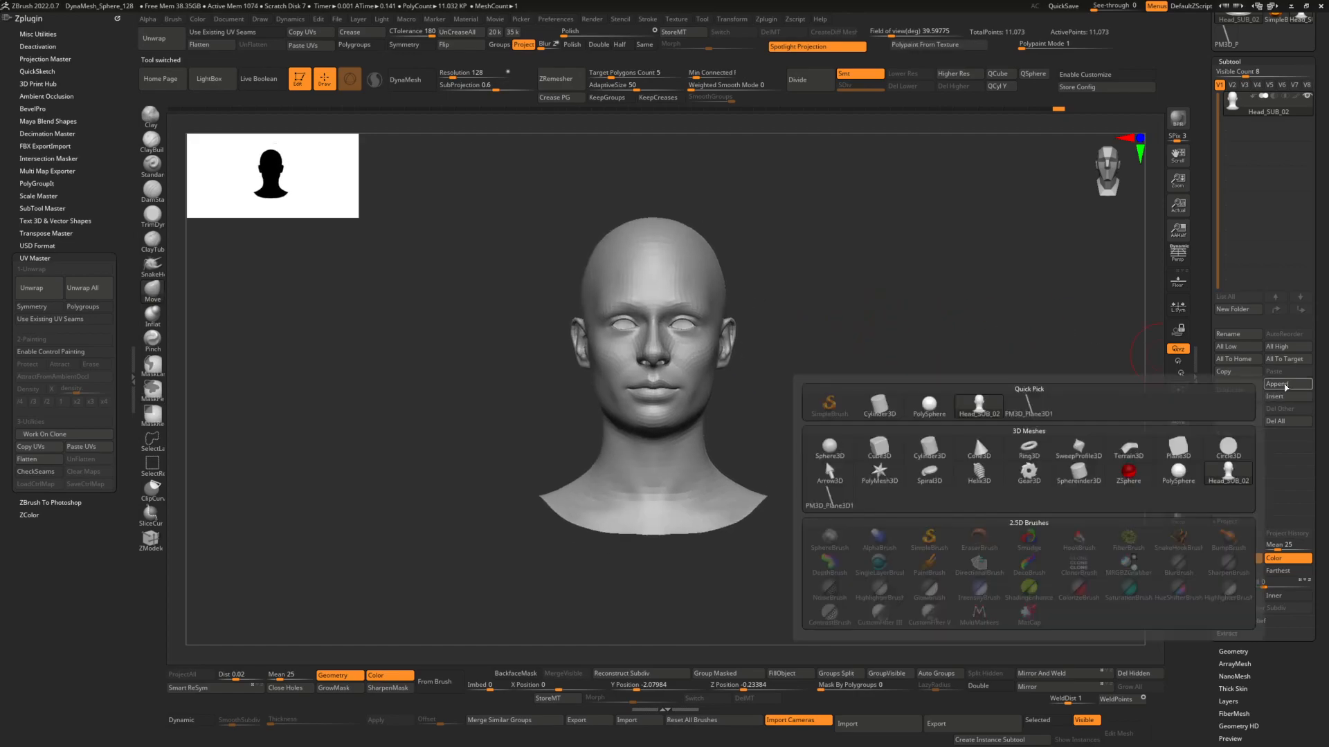
pyautogui.click(1286, 386)
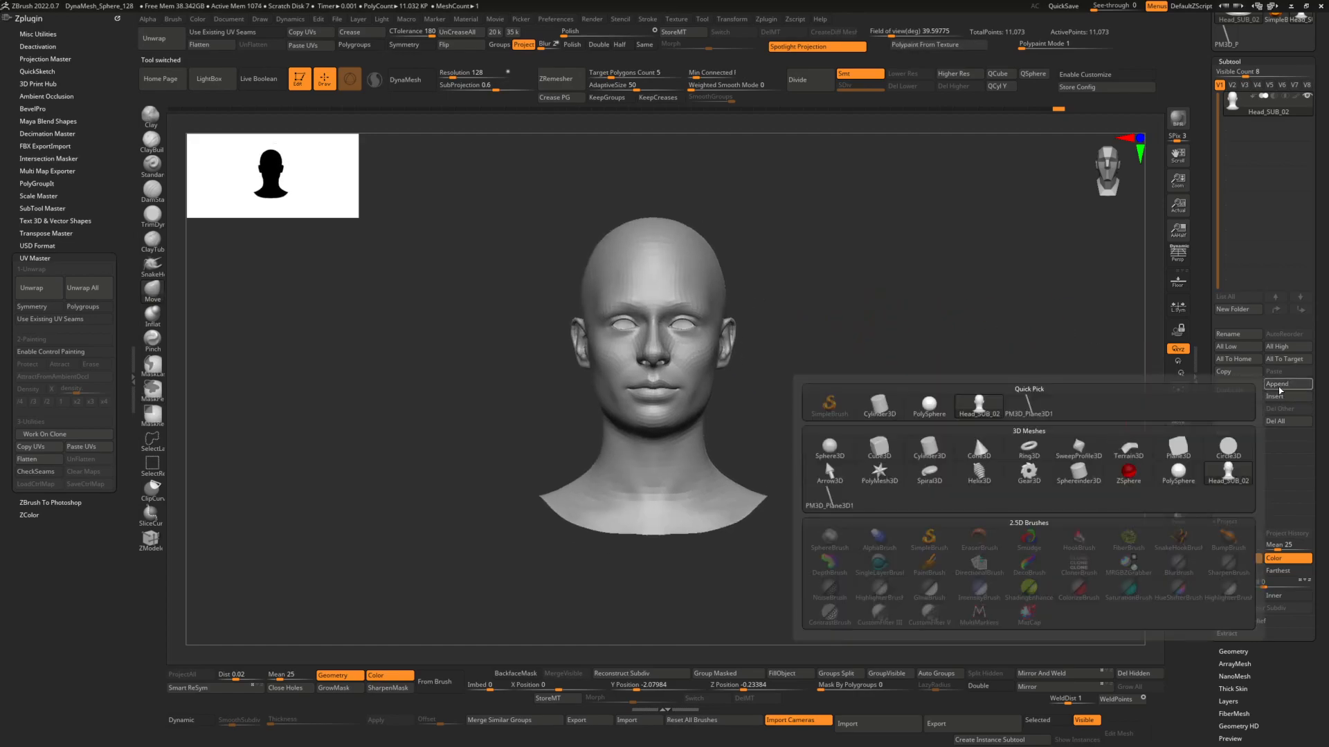
pyautogui.click(1283, 386)
pyautogui.click(1186, 455)
pyautogui.click(1261, 130)
pyautogui.keyDown('alt'); pyautogui.moveTo(1105, 297); pyautogui.dragTo(1003, 293); pyautogui.keyUp('alt')
pyautogui.moveTo(1214, 517); pyautogui.dragTo(1218, 414)
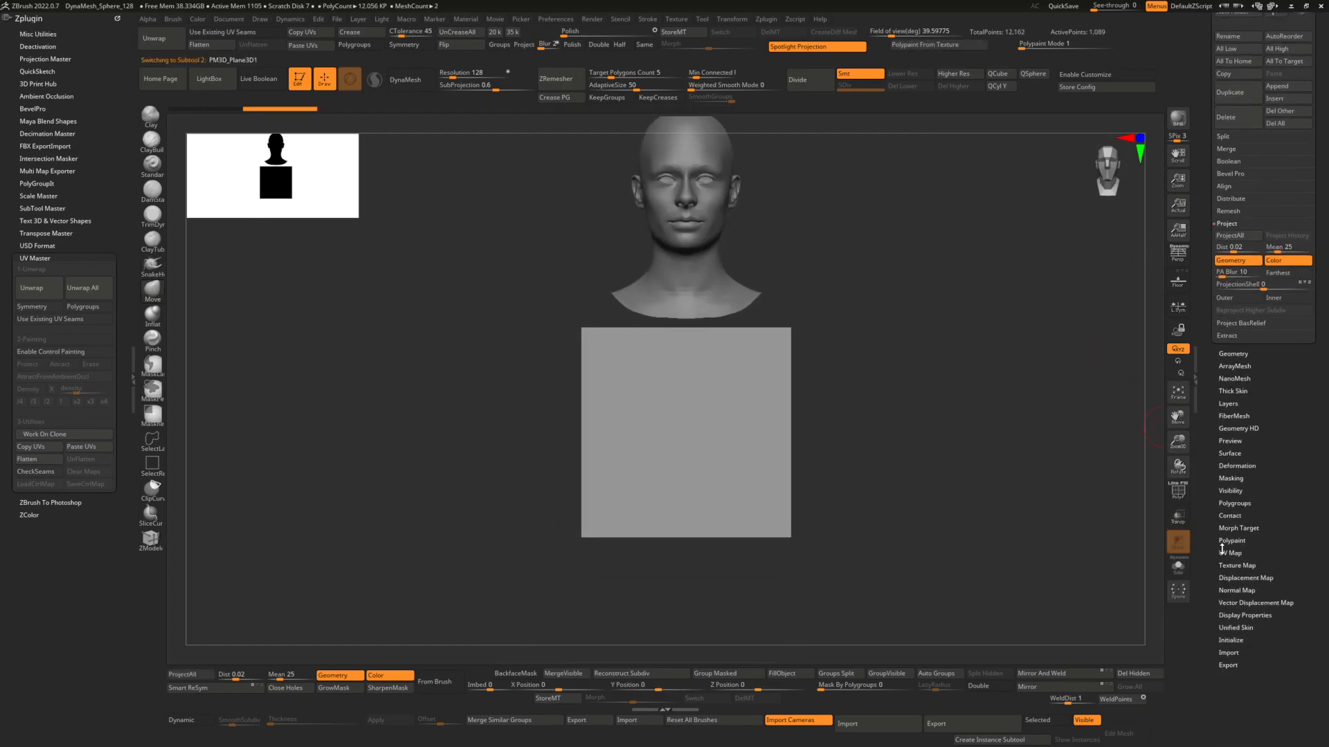
# Switch to HakStrand Designer and preview the hair strand's Color Map and Mask Map.
pyautogui.hotkey('alt', 'Tab')
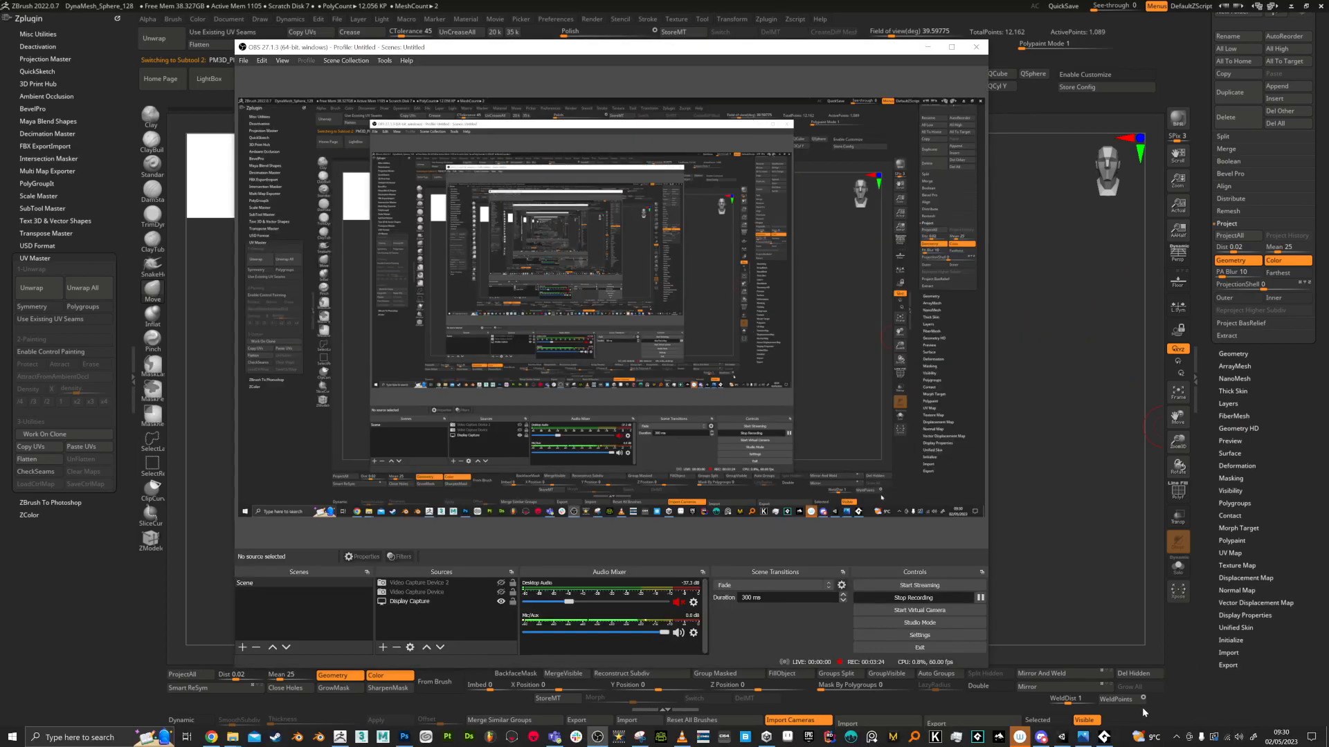
pyautogui.click(1084, 735)
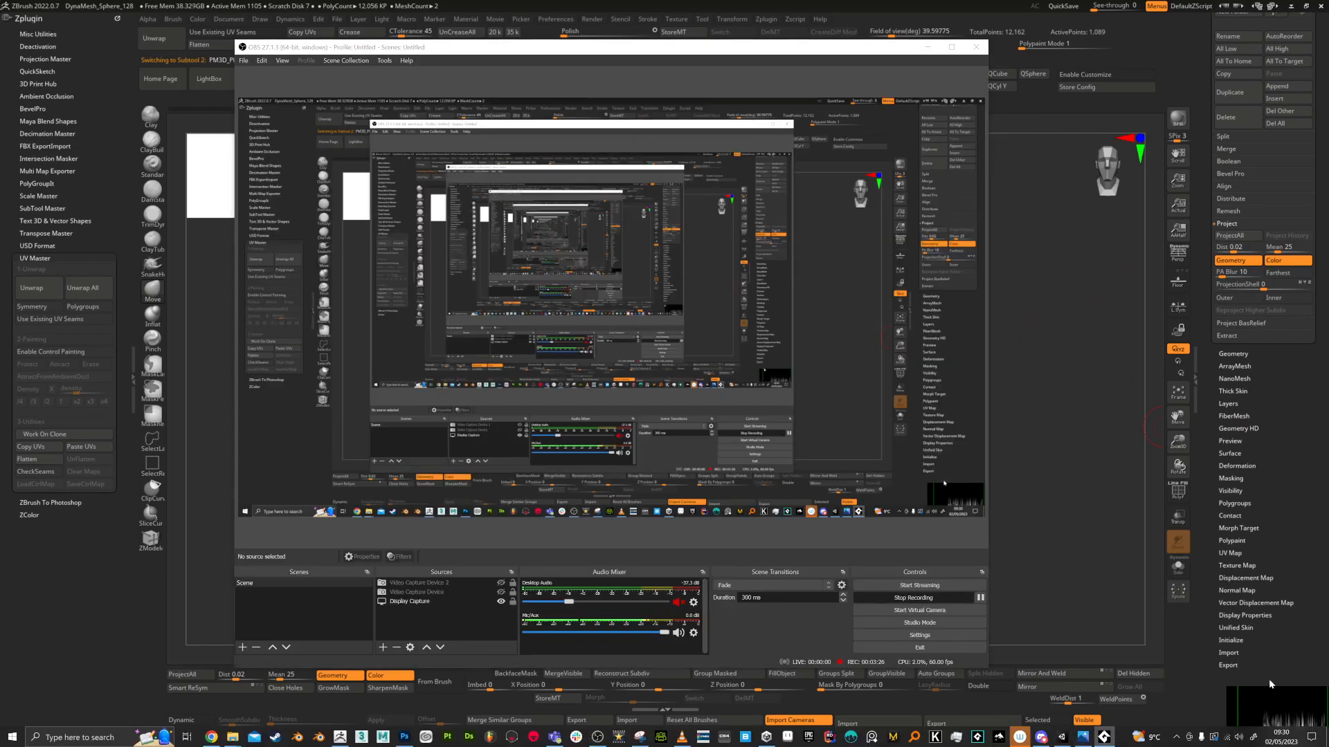
pyautogui.moveTo(1258, 680); pyautogui.dragTo(144, 8)
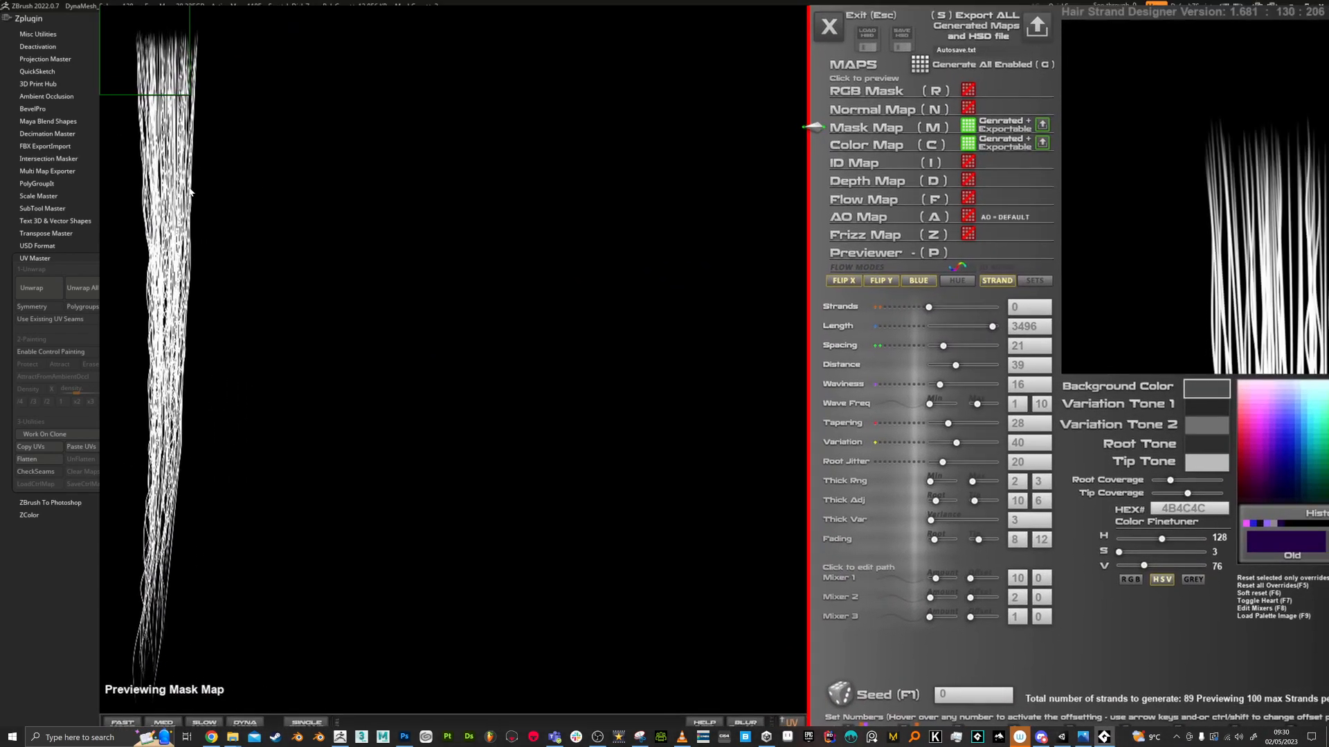
pyautogui.click(871, 148)
pyautogui.click(875, 128)
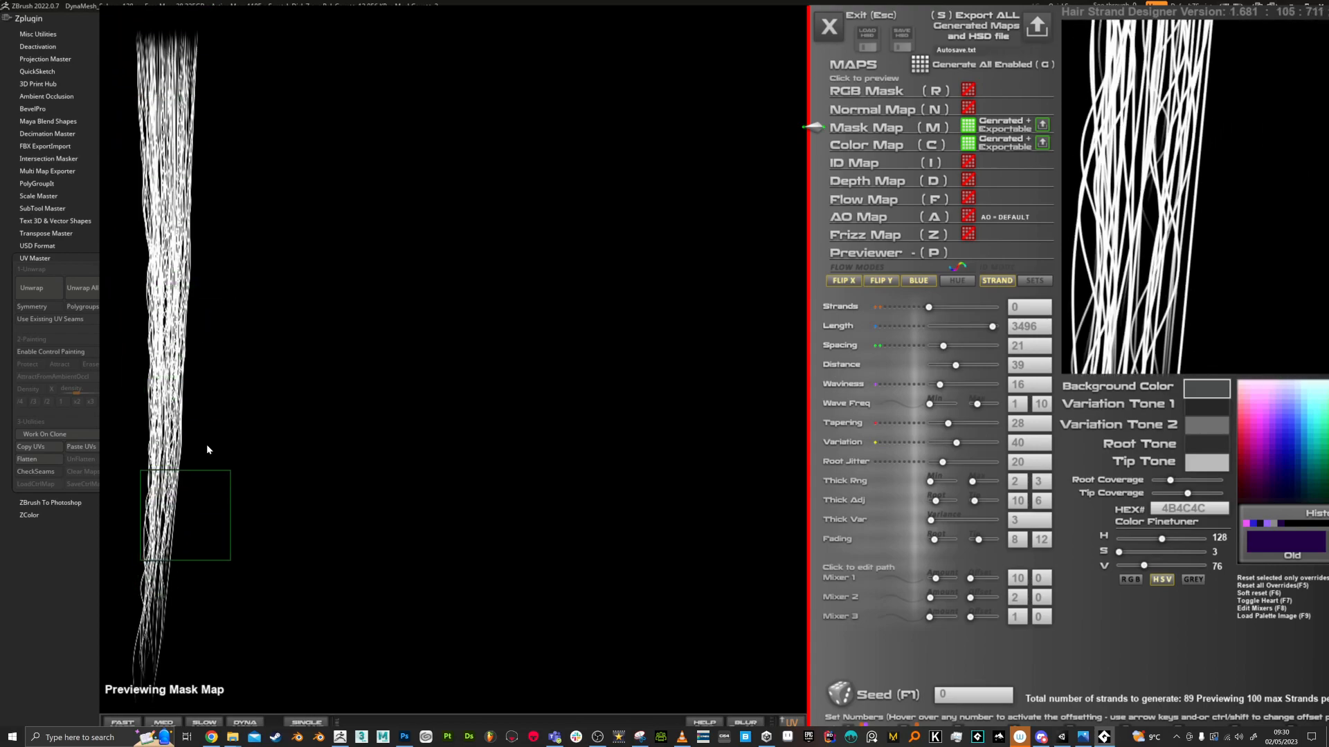
# Move the HakStrand Designer window out of the way and switch back to ZBrush.
pyautogui.hotkey('alt', 'Tab')
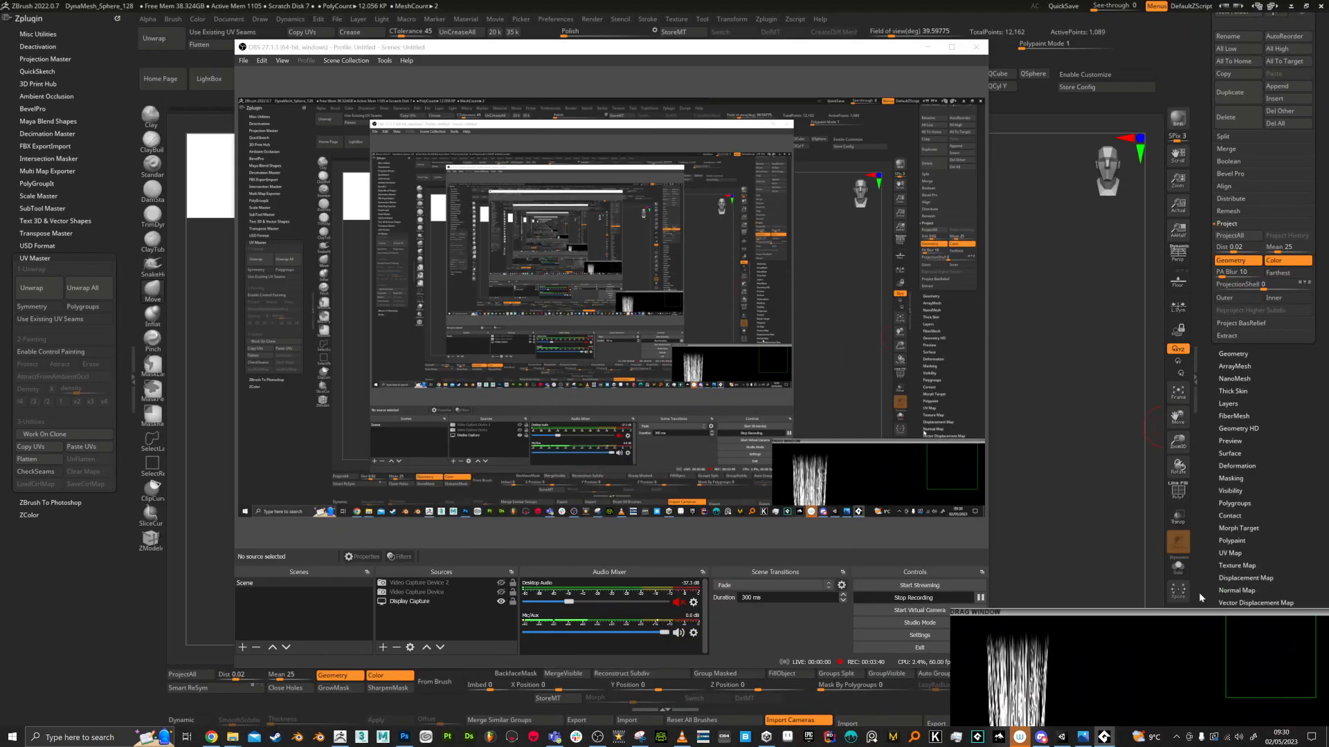
pyautogui.moveTo(996, 613); pyautogui.dragTo(1308, 717)
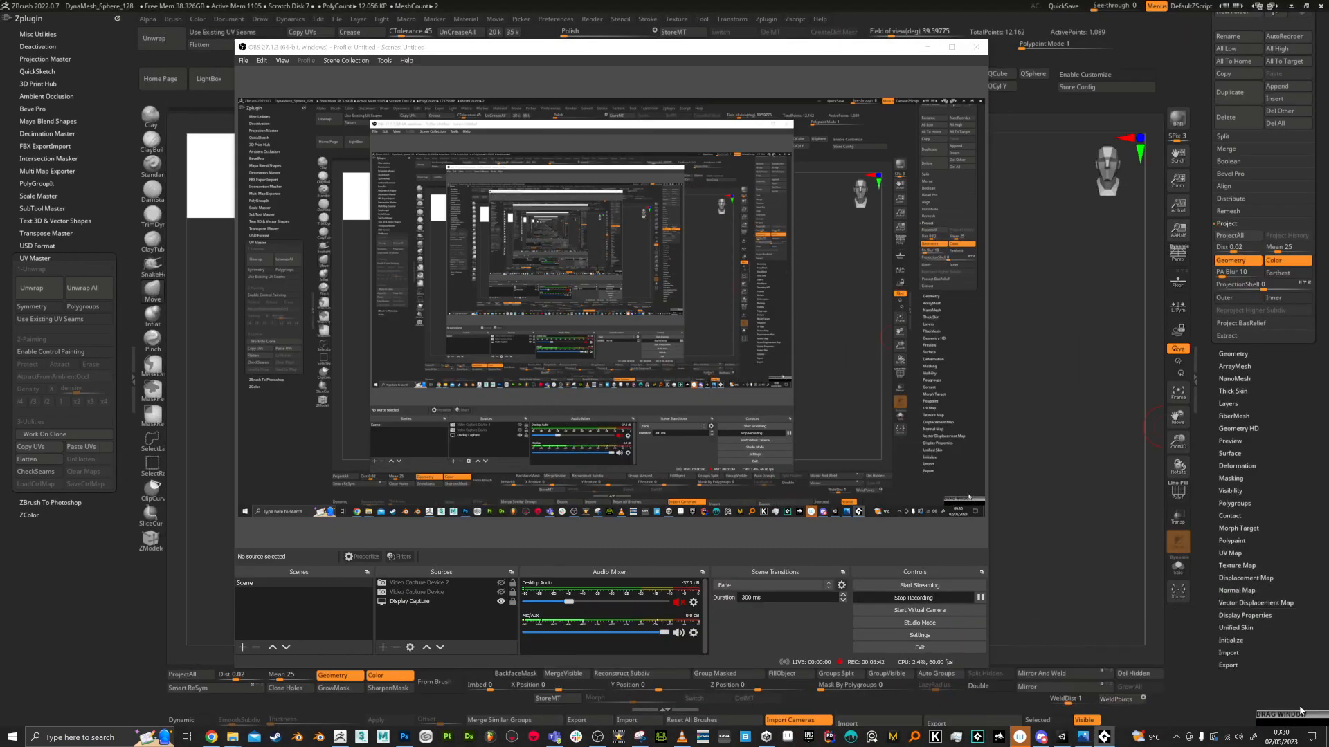
pyautogui.hotkey('alt', 'Tab')
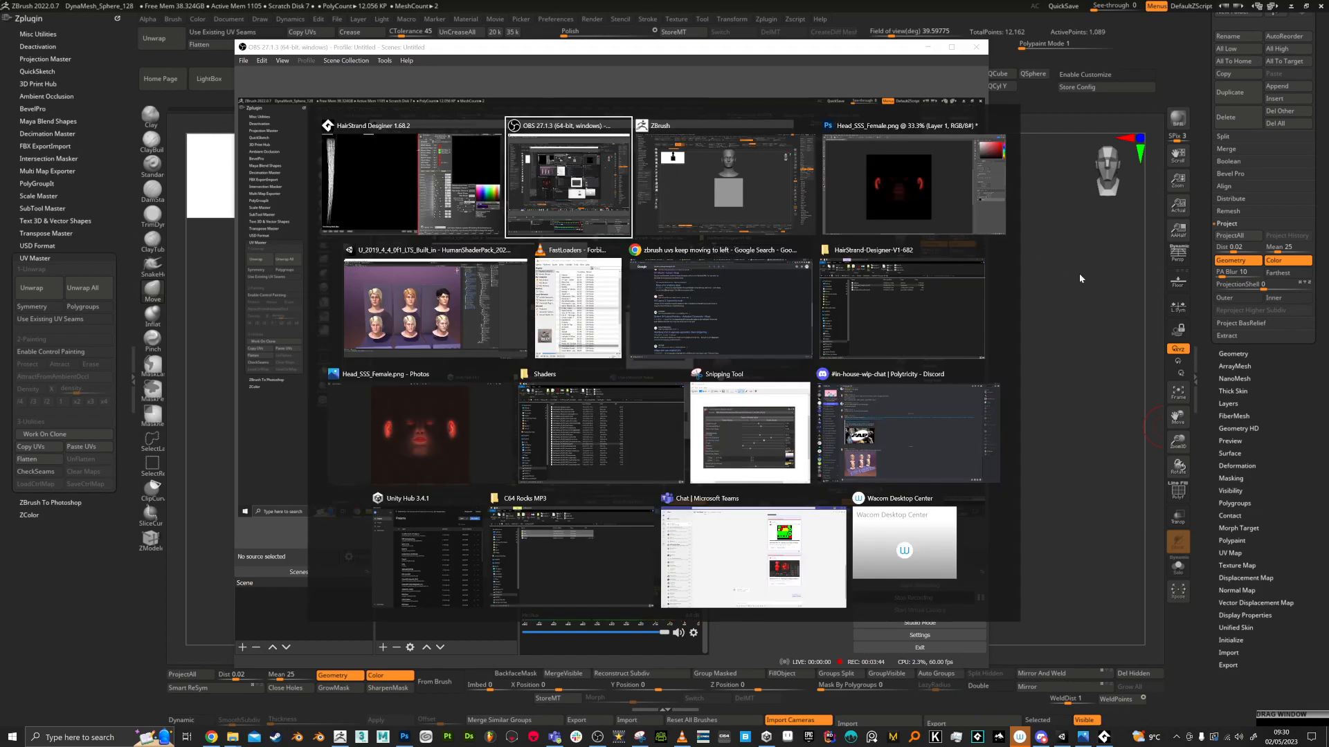
pyautogui.click(1091, 289)
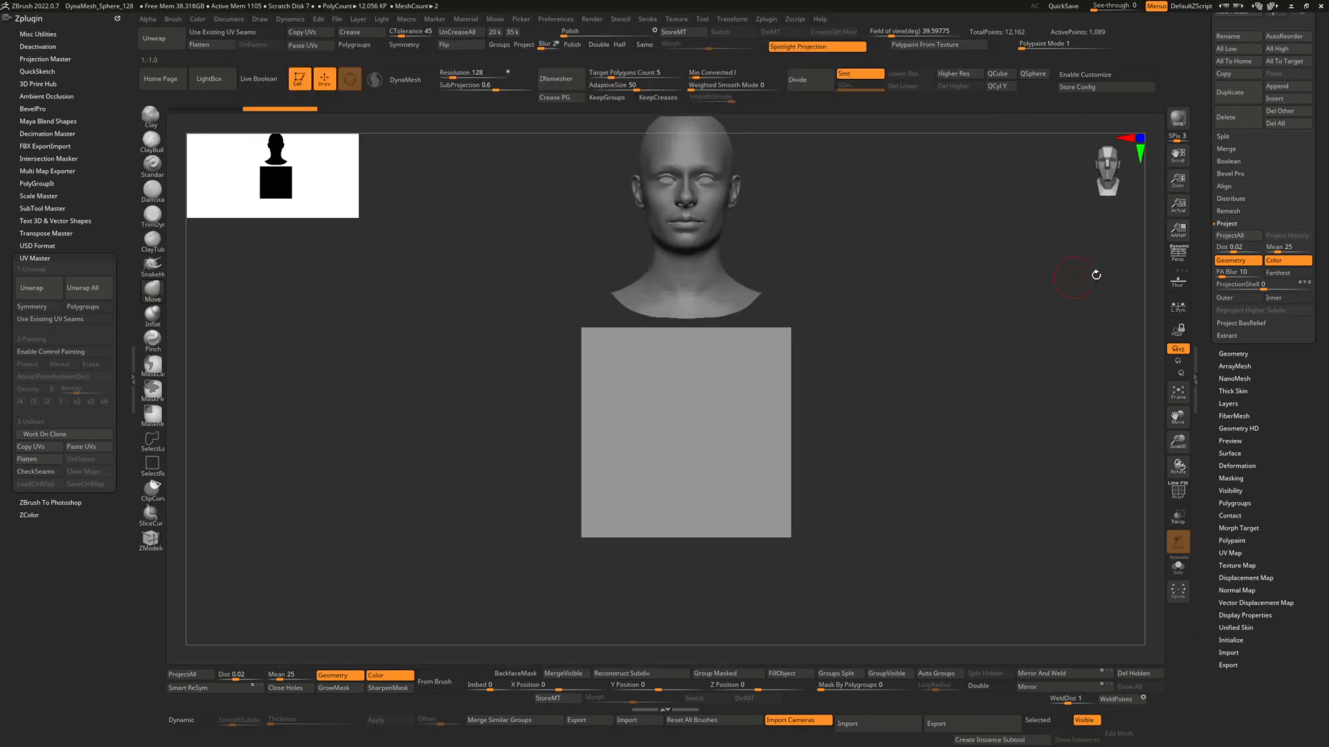
# Import the HSD_HSPSet1_Mask image from the Desktop as the new plane's texture map.
pyautogui.scroll(-2, 1215, 441)
pyautogui.scroll(6, 1218, 454)
pyautogui.scroll(-5, 1219, 459)
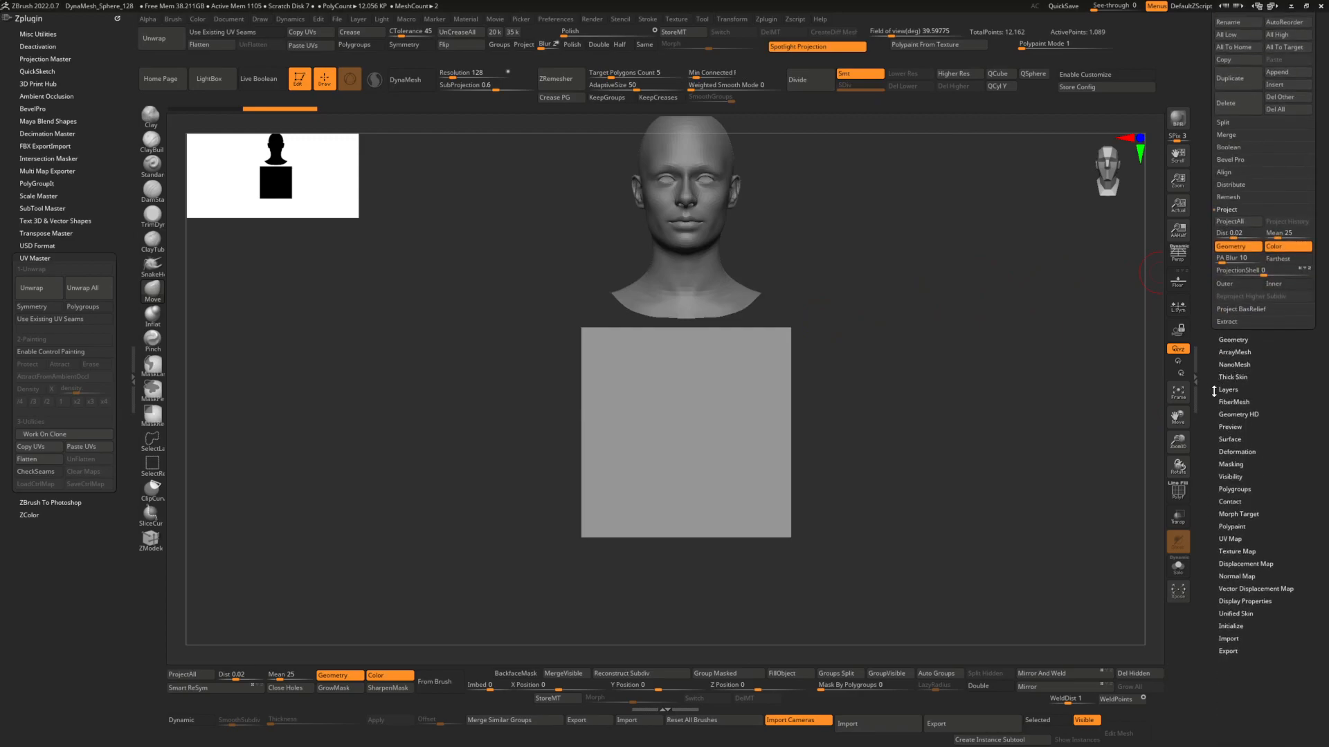
pyautogui.click(1228, 552)
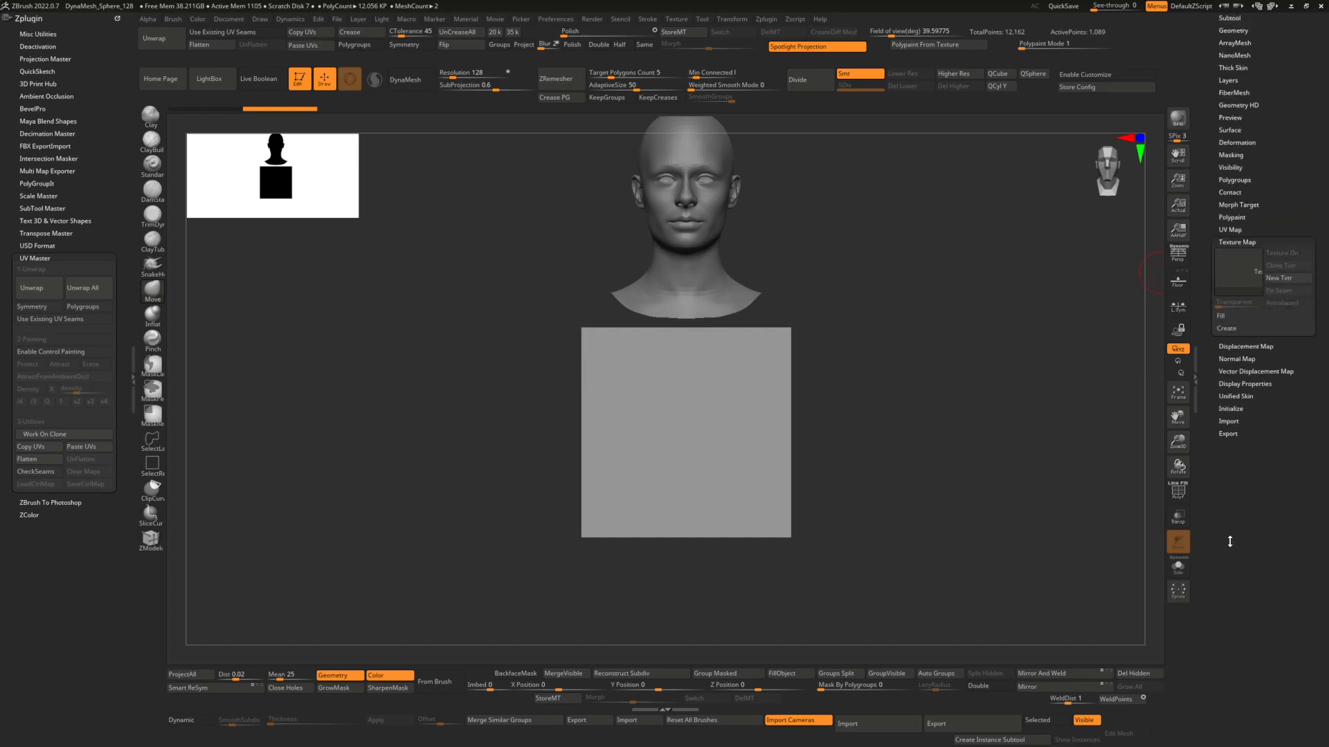
pyautogui.click(1243, 287)
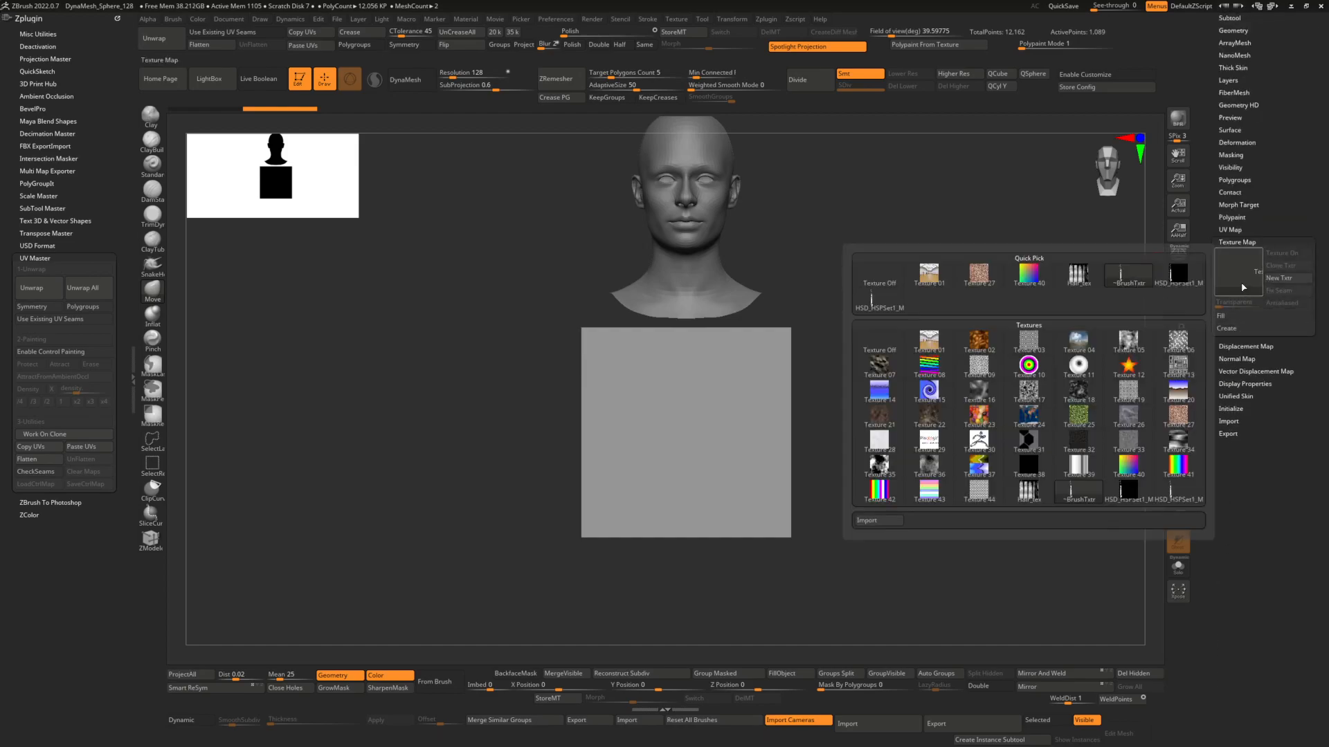
pyautogui.click(897, 524)
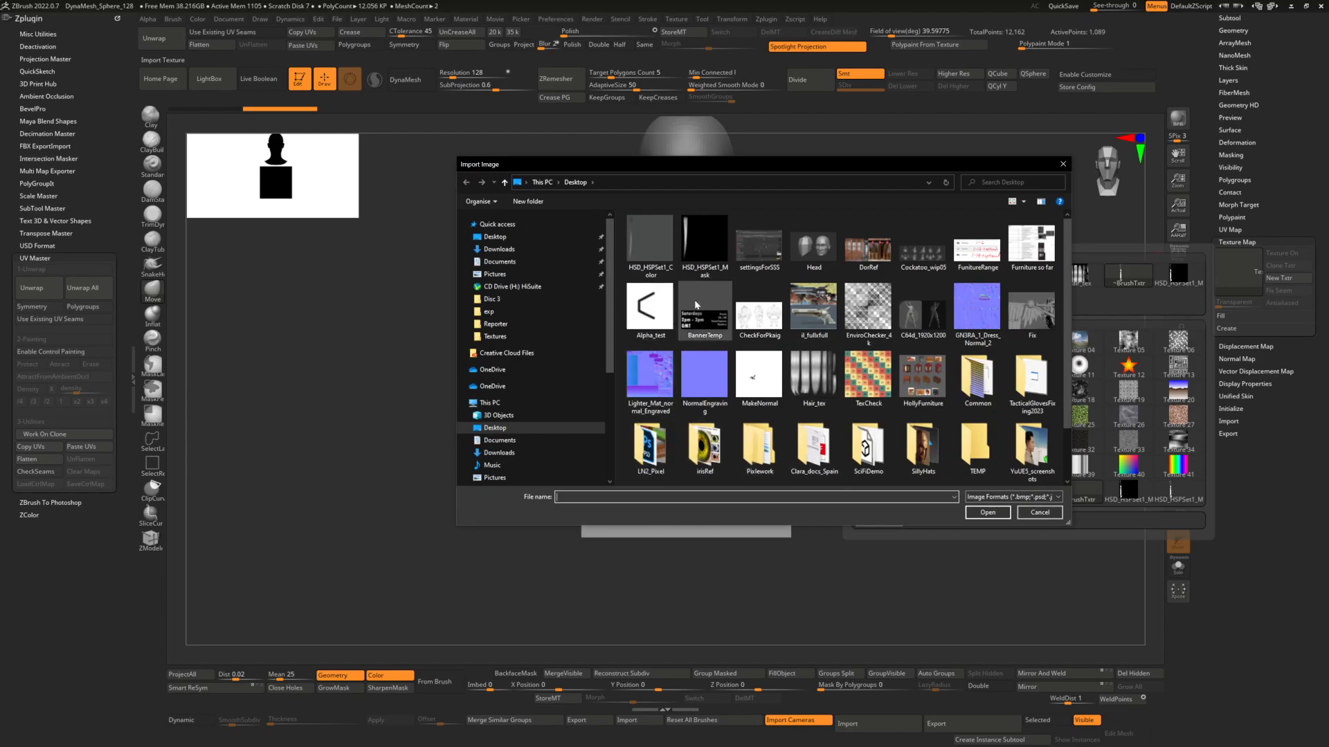
pyautogui.click(705, 245)
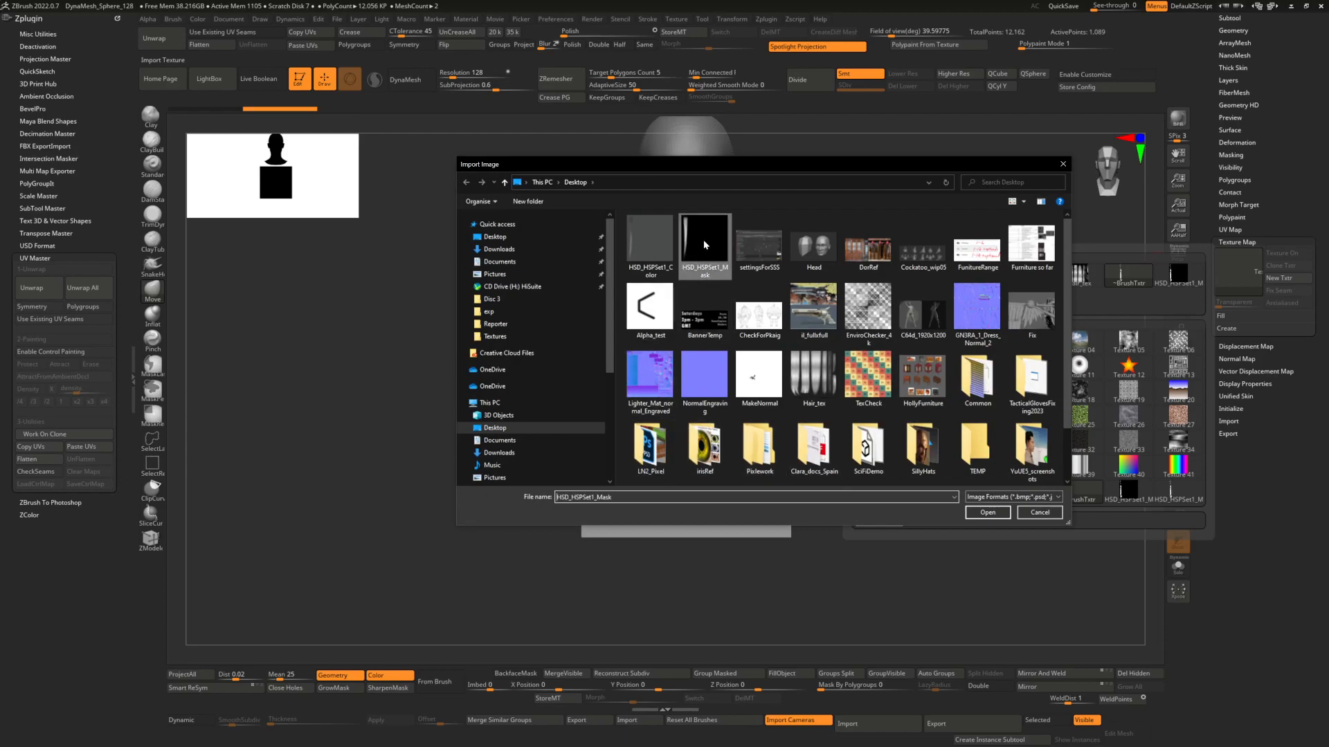
pyautogui.click(987, 512)
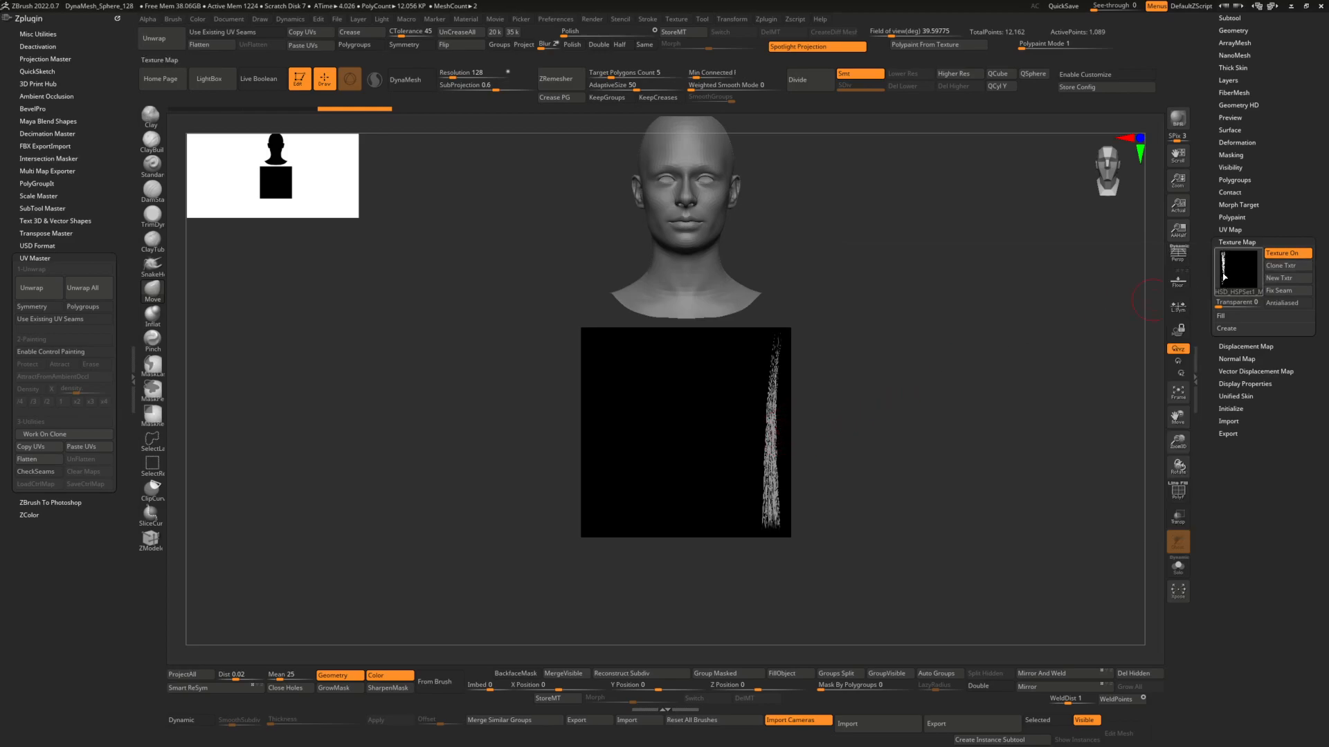
# Try isolating the hair-textured strip of the plane by hiding the black area beside it.
pyautogui.moveTo(803, 408); pyautogui.dragTo(847, 348, button='right')
pyautogui.keyDown('shift'); pyautogui.moveTo(854, 397); pyautogui.dragTo(862, 395, button='right'); pyautogui.keyUp('shift')
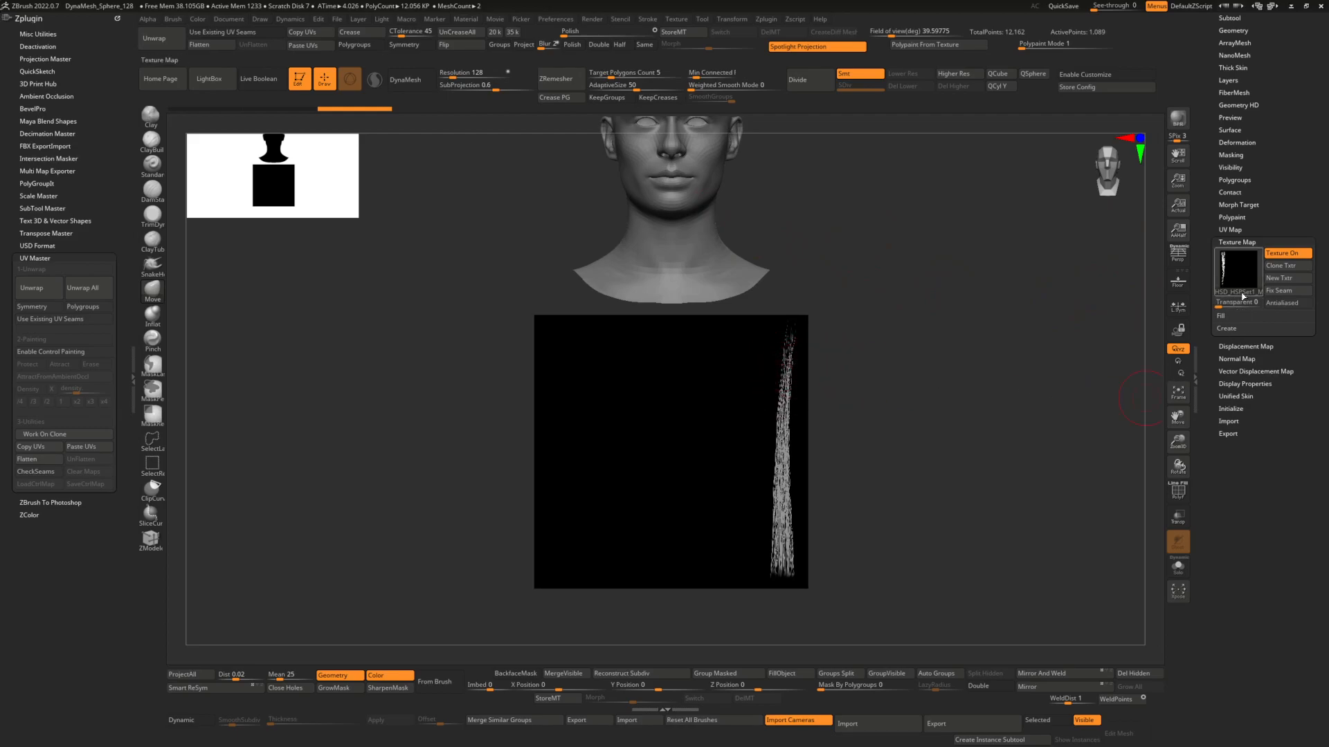
pyautogui.moveTo(1243, 277)
pyautogui.keyDown('ctrl'); pyautogui.keyDown('alt'); pyautogui.keyDown('shift'); pyautogui.moveTo(486, 272); pyautogui.dragTo(764, 627); pyautogui.keyUp('shift'); pyautogui.keyUp('alt'); pyautogui.keyUp('ctrl')
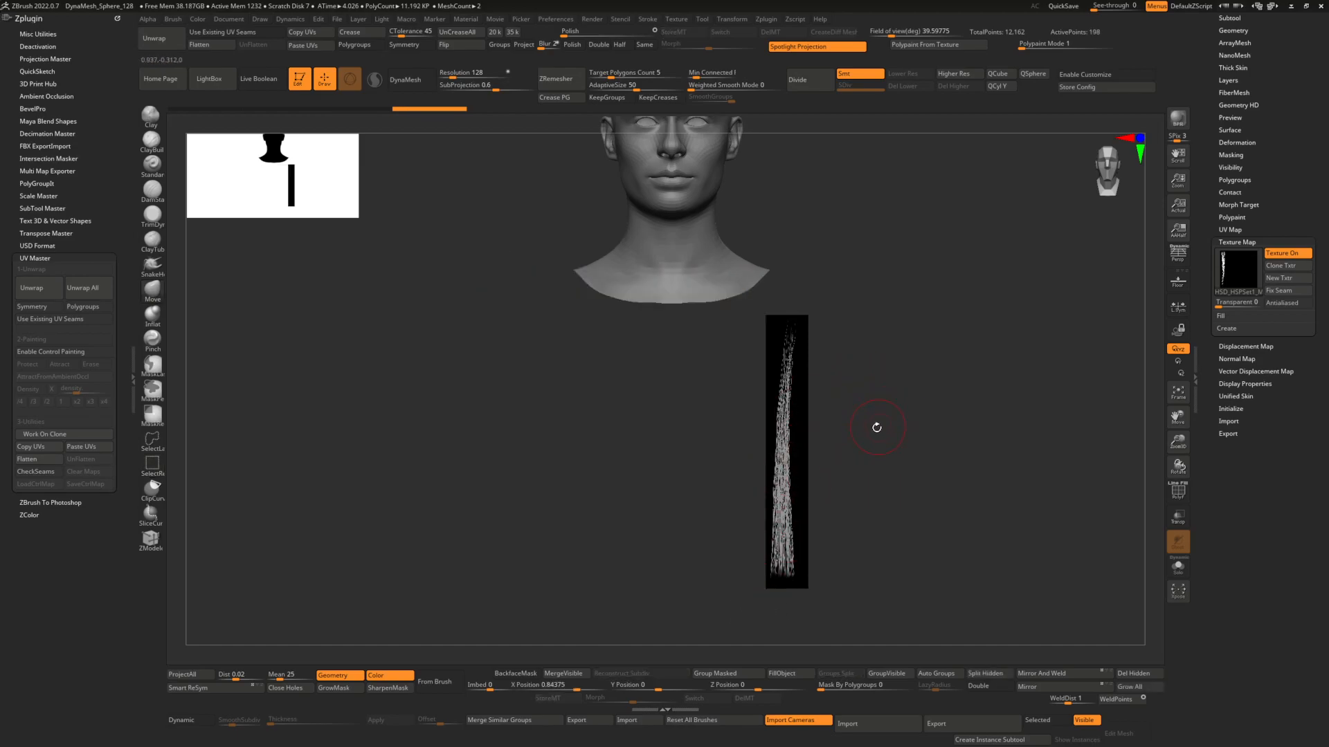
pyautogui.keyDown('ctrl'); pyautogui.keyDown('shift'); pyautogui.click(877, 435); pyautogui.keyUp('shift'); pyautogui.keyUp('ctrl')
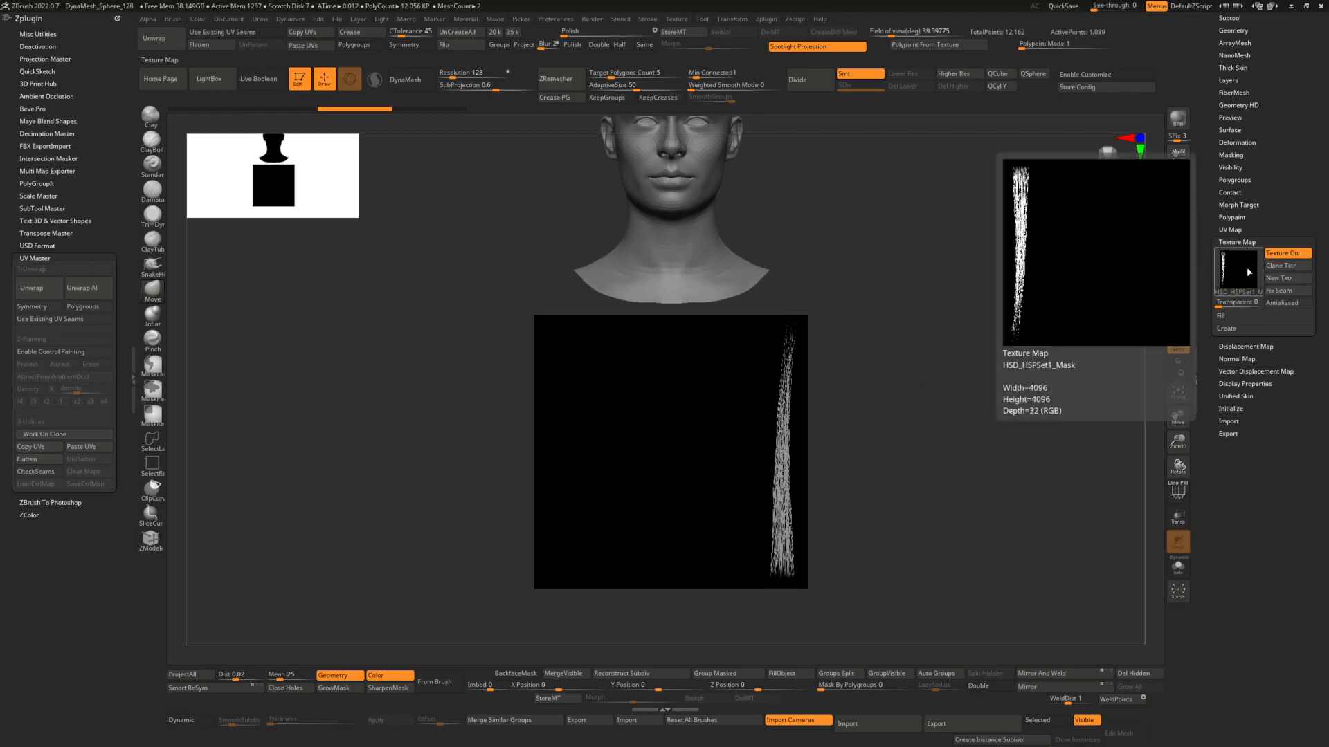
# Flip the HSD_HSPSet1_Mask texture vertically and reapply it to the plane.
pyautogui.click(676, 19)
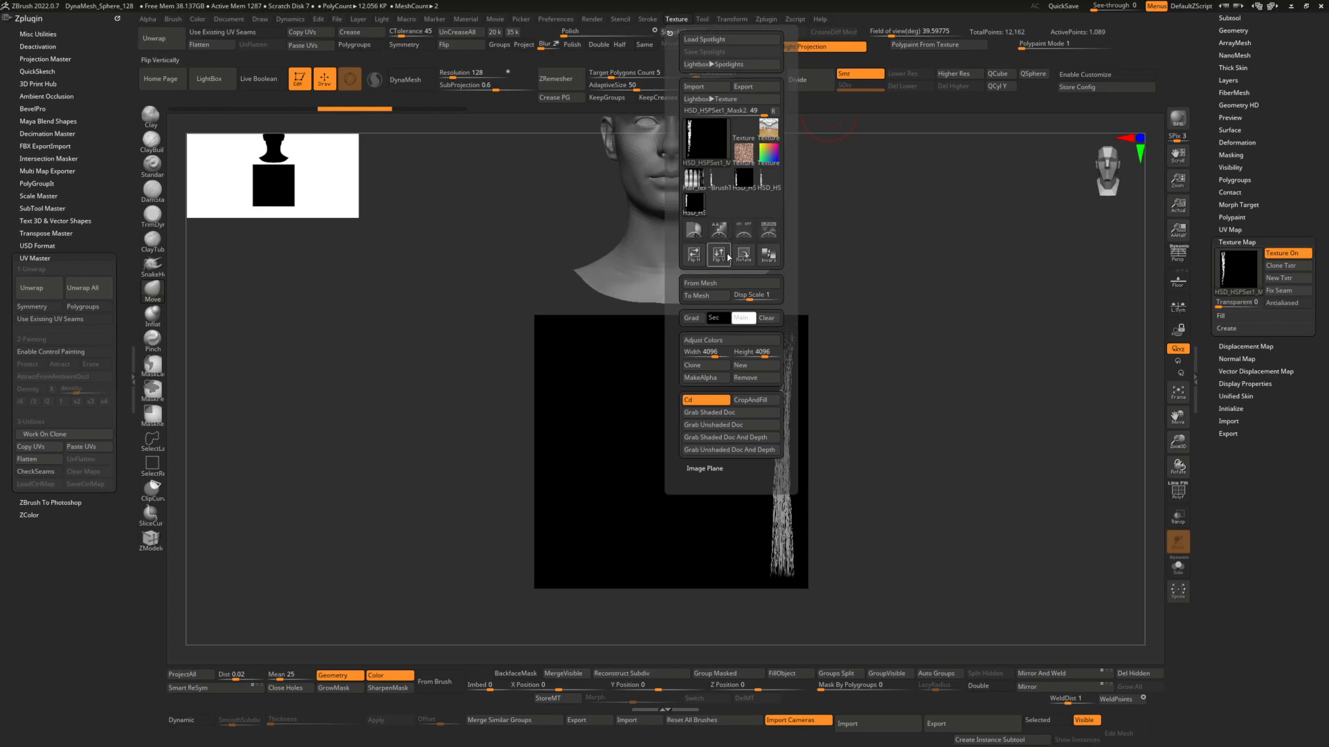
pyautogui.click(1238, 276)
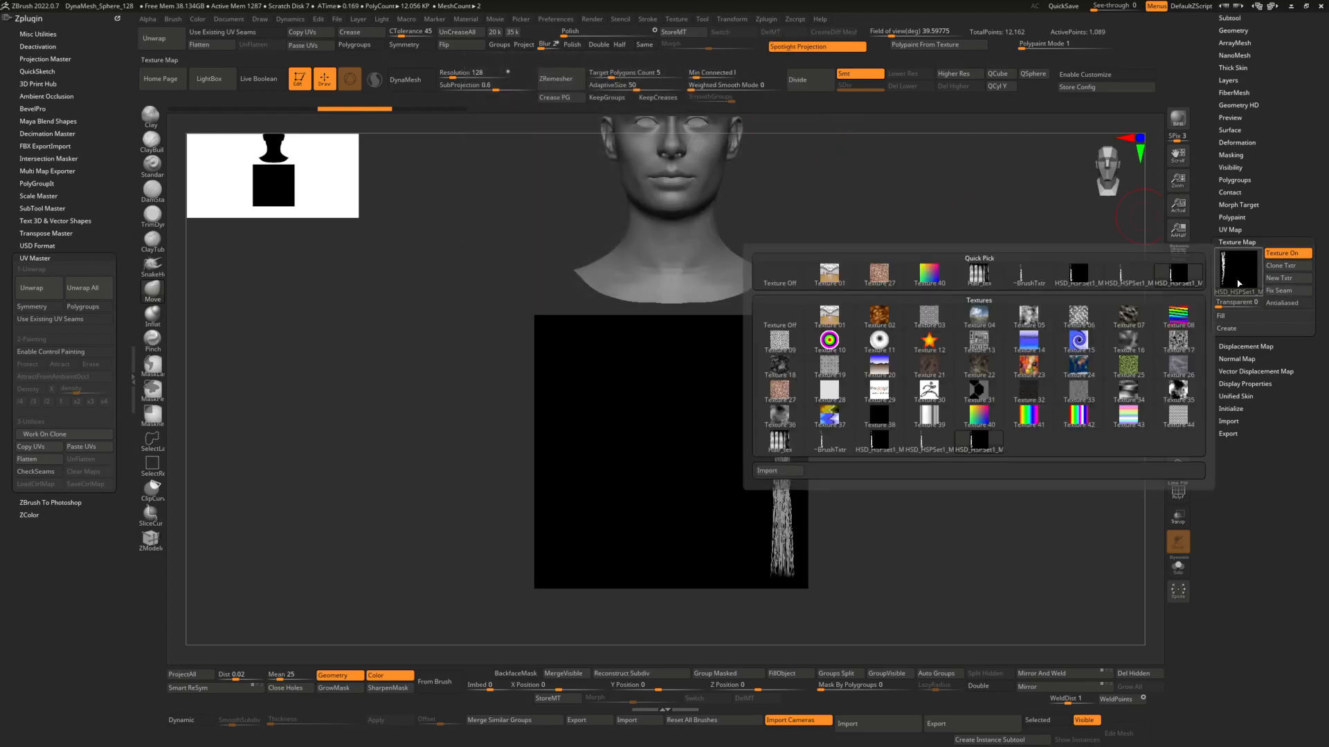
pyautogui.click(1213, 275)
pyautogui.click(984, 443)
# Try a texture transparency of 6 on the plane and inspect the hair strands up close.
pyautogui.moveTo(1221, 304); pyautogui.dragTo(1237, 306)
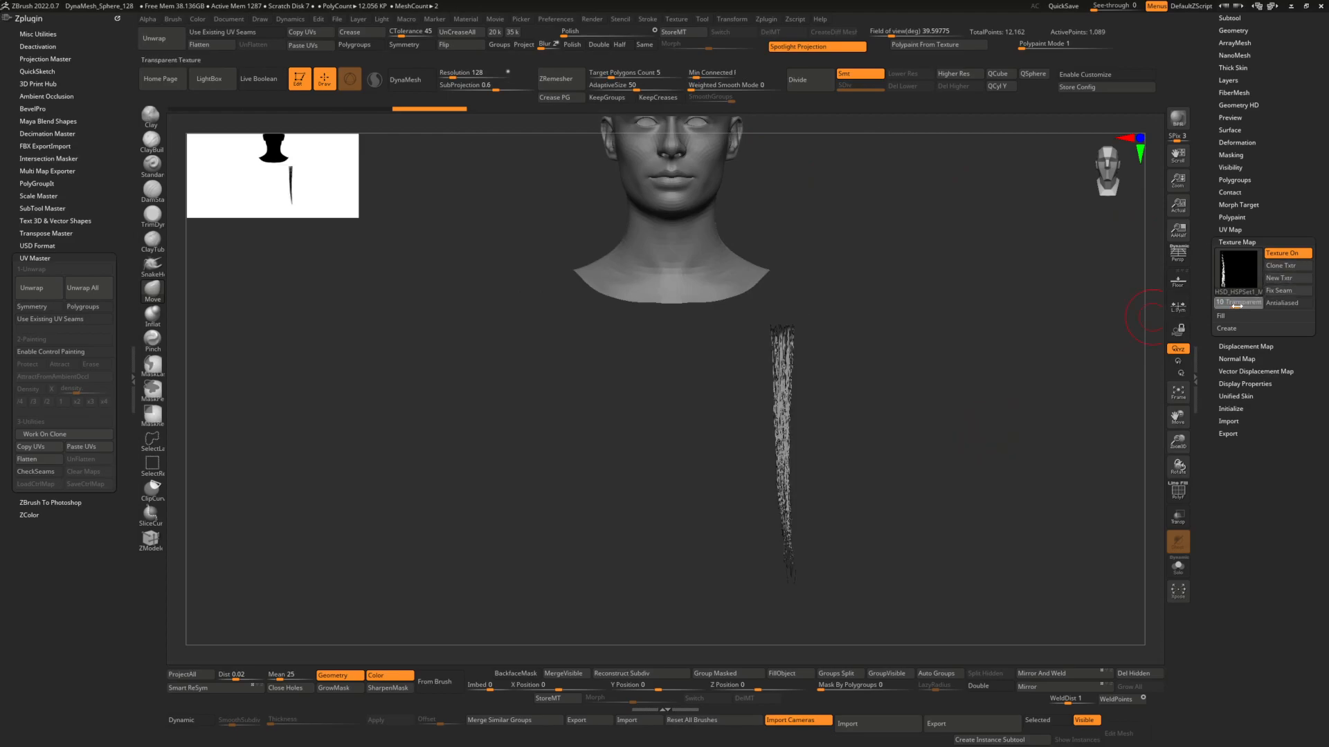
pyautogui.keyDown('ctrl'); pyautogui.moveTo(970, 379); pyautogui.dragTo(917, 404, button='right'); pyautogui.keyUp('ctrl')
pyautogui.keyDown('alt'); pyautogui.moveTo(917, 404); pyautogui.dragTo(815, 383, button='right'); pyautogui.keyUp('alt')
pyautogui.keyDown('ctrl'); pyautogui.moveTo(899, 337); pyautogui.dragTo(919, 336, button='right'); pyautogui.keyUp('ctrl')
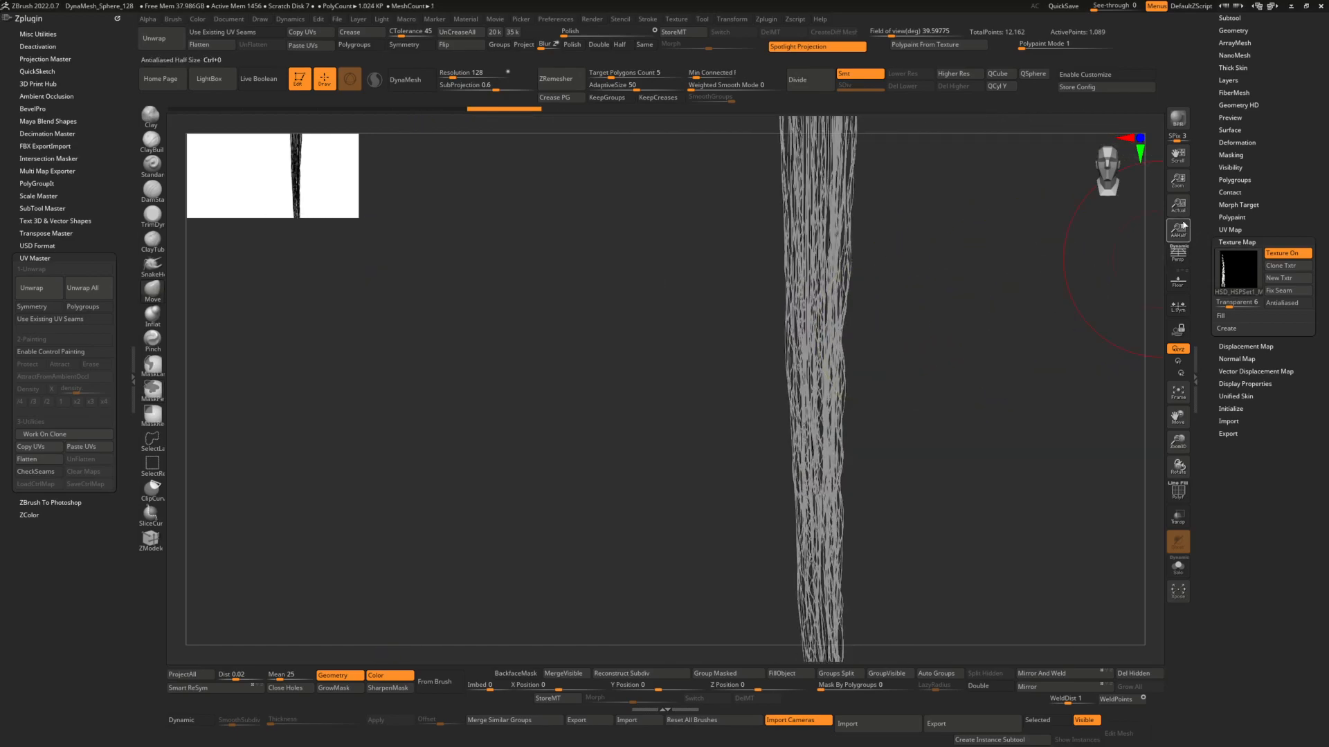
# Compare the strands with antialiased texture on and off, viewing the canvas at antialiased half size and actual size.
pyautogui.click(1179, 231)
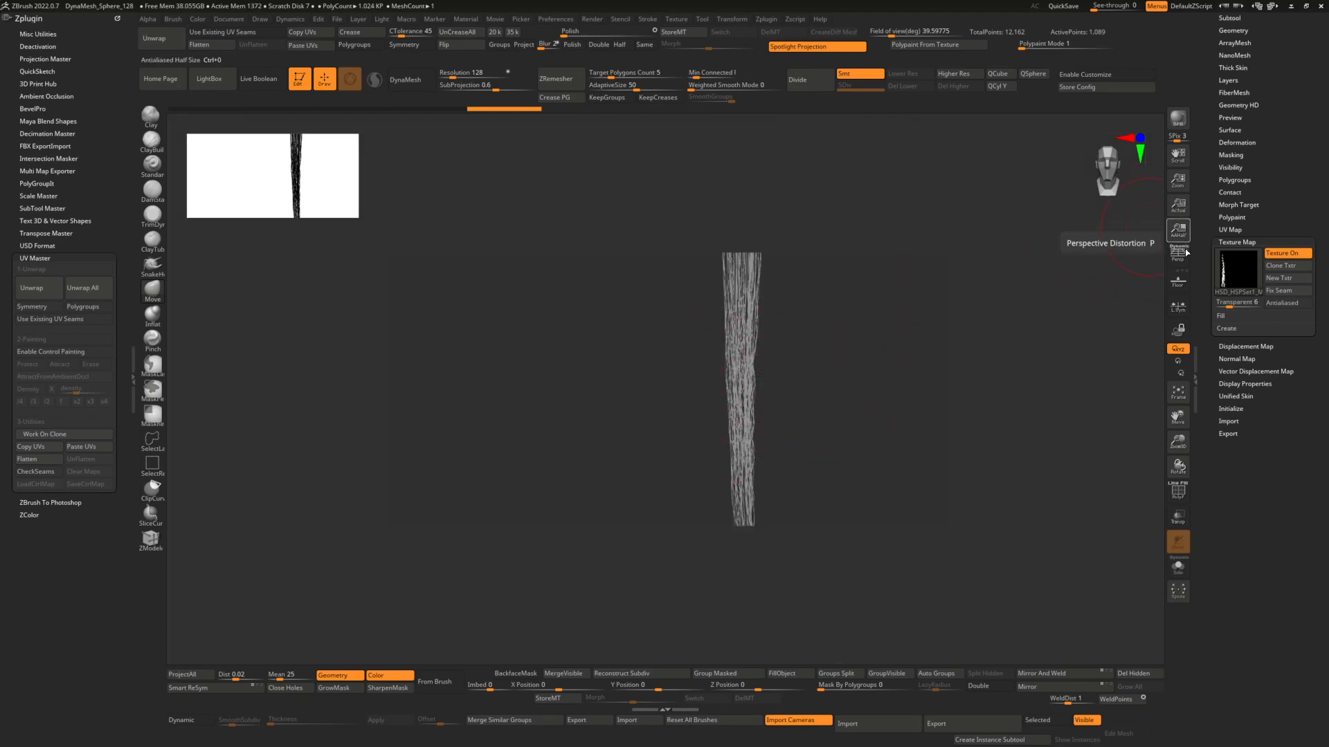
pyautogui.click(1281, 304)
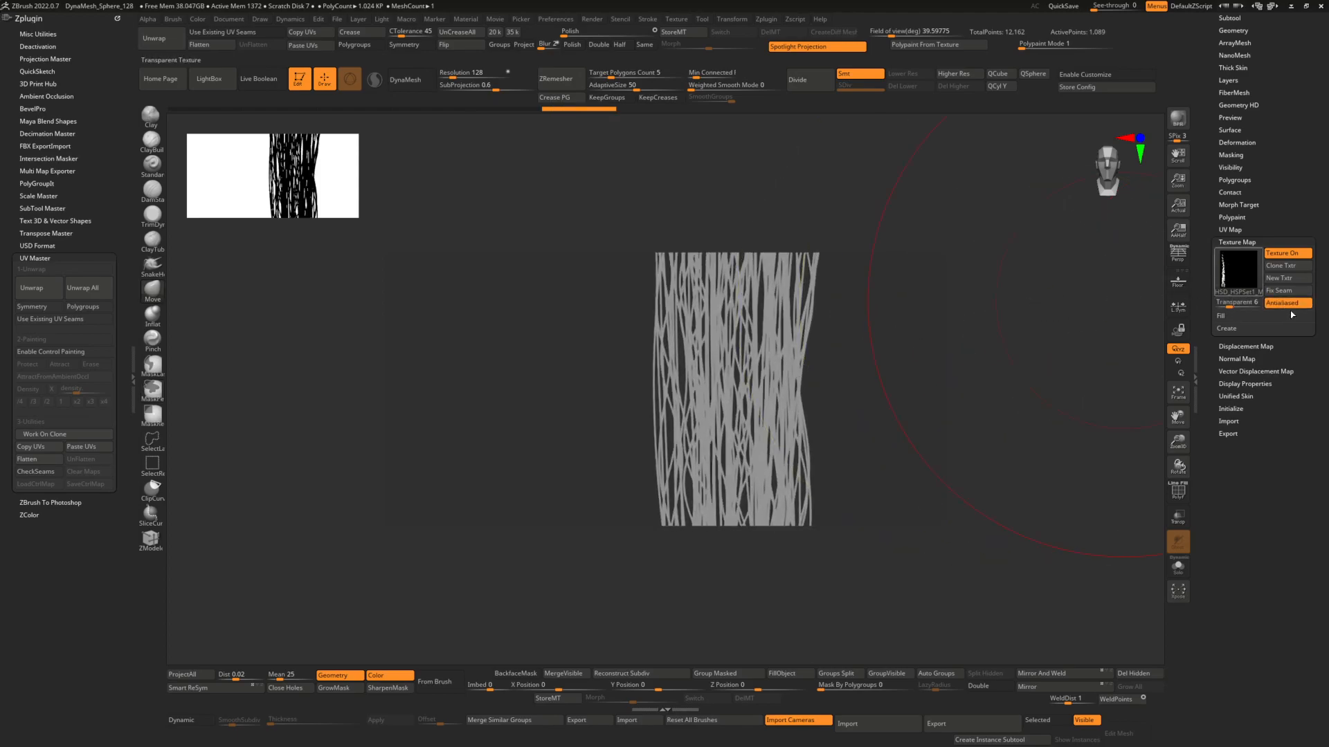
pyautogui.click(1294, 309)
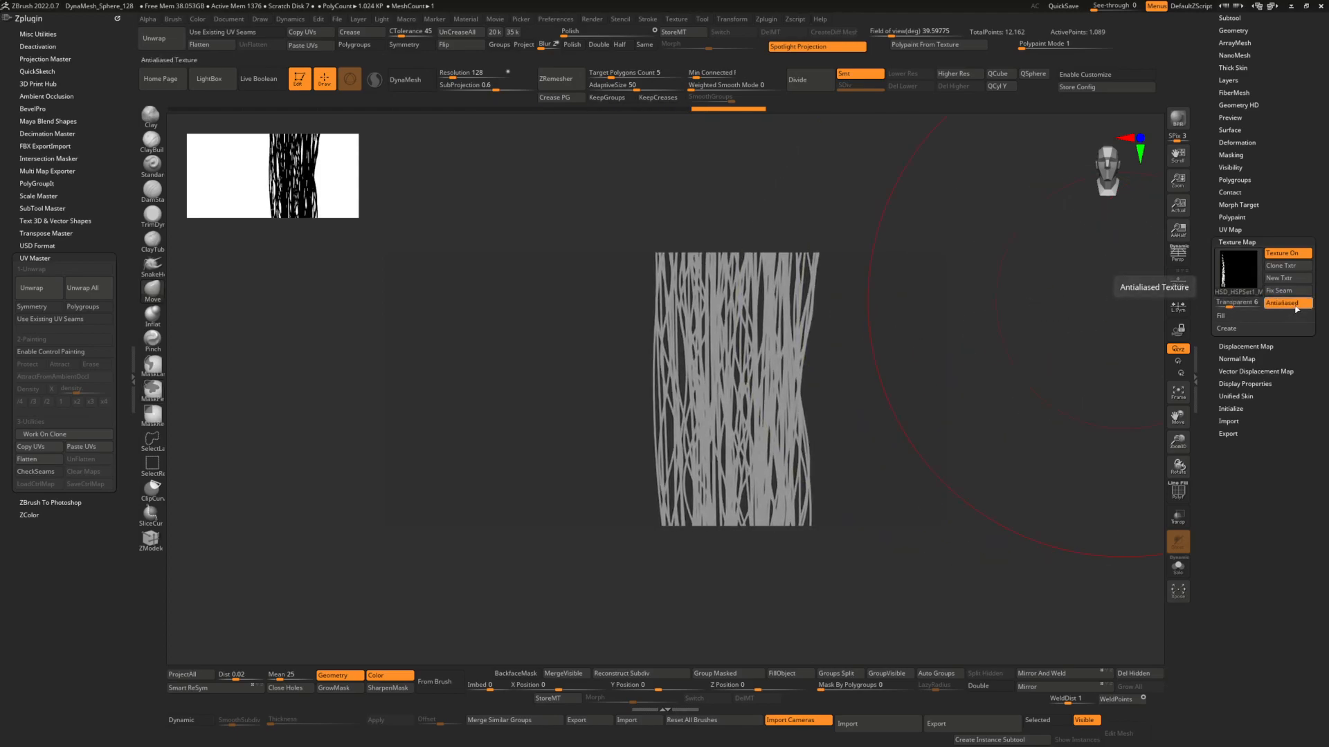
pyautogui.click(1293, 306)
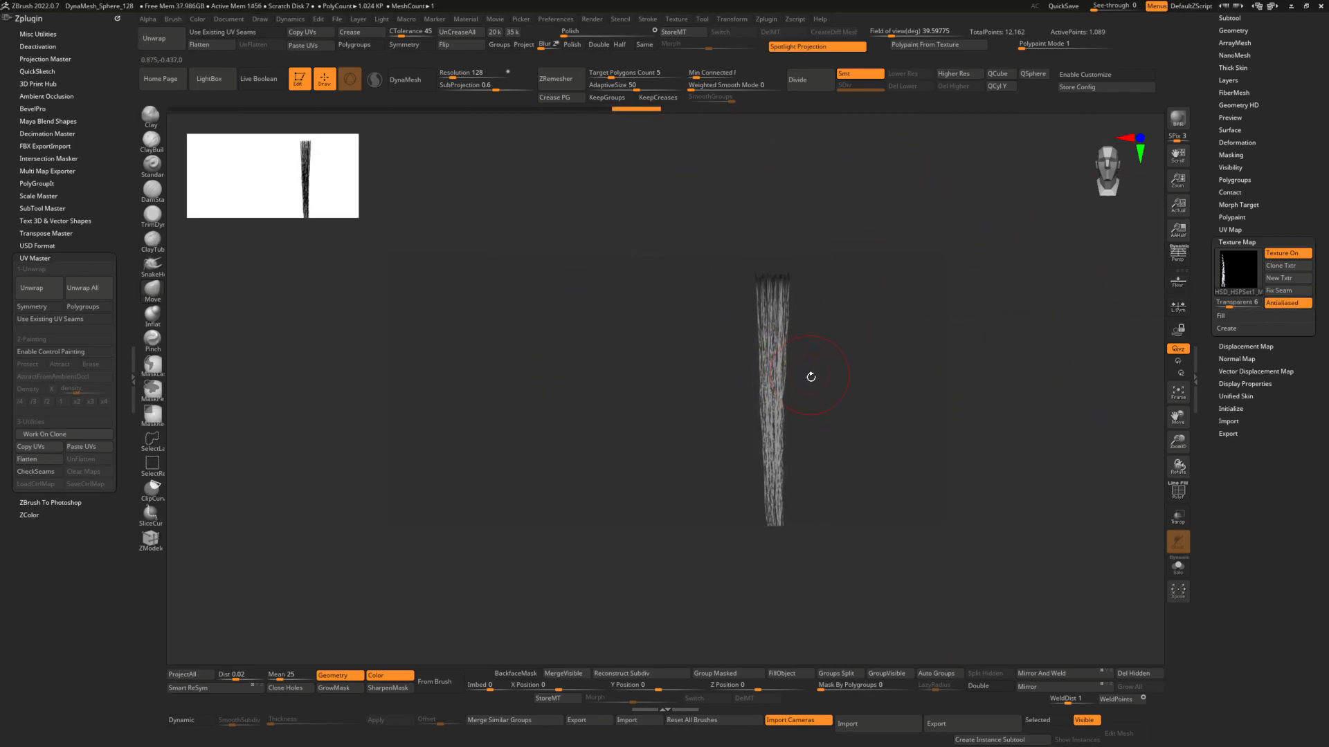
pyautogui.click(1178, 208)
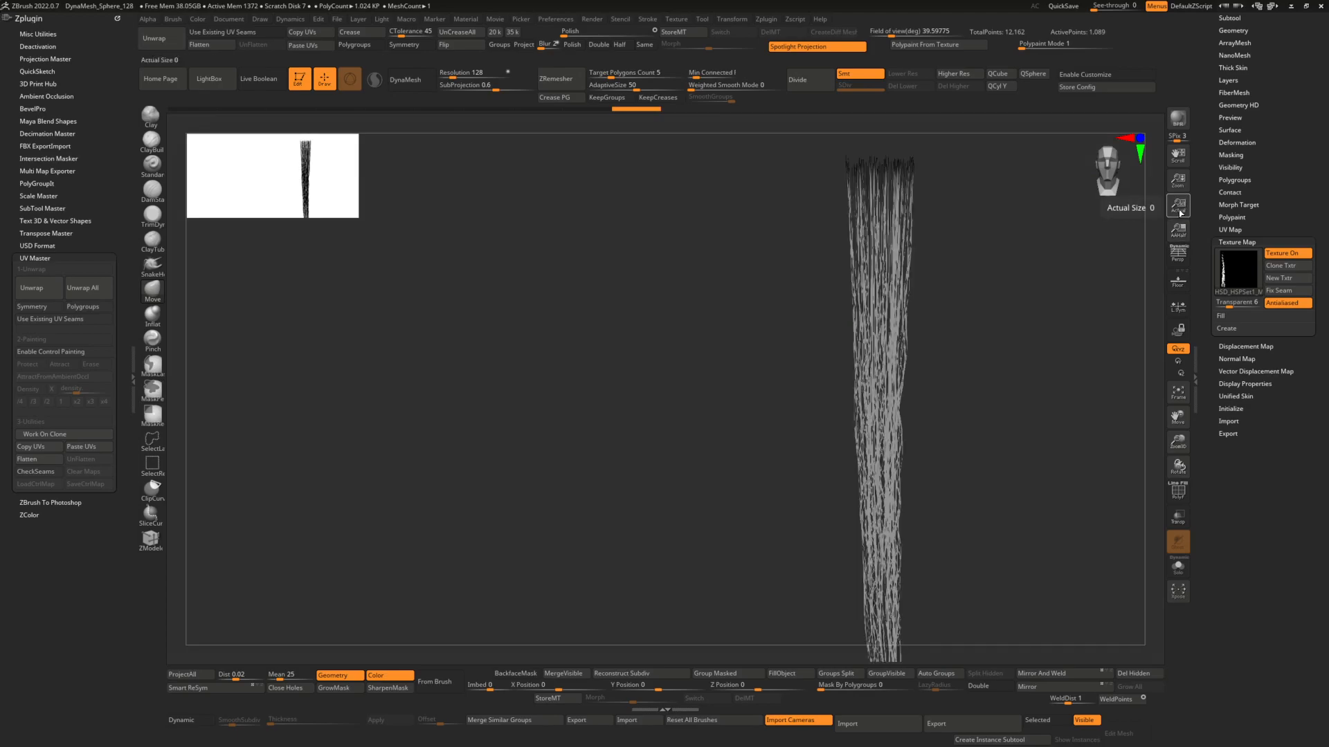
pyautogui.click(1282, 303)
# Show the plane's polygon wireframe and reset its texture transparency to 0.
pyautogui.keyDown('ctrl'); pyautogui.moveTo(1011, 322); pyautogui.dragTo(915, 452, button='right'); pyautogui.keyUp('ctrl')
pyautogui.keyDown('ctrl'); pyautogui.moveTo(915, 453); pyautogui.dragTo(1141, 421, button='right'); pyautogui.keyUp('ctrl')
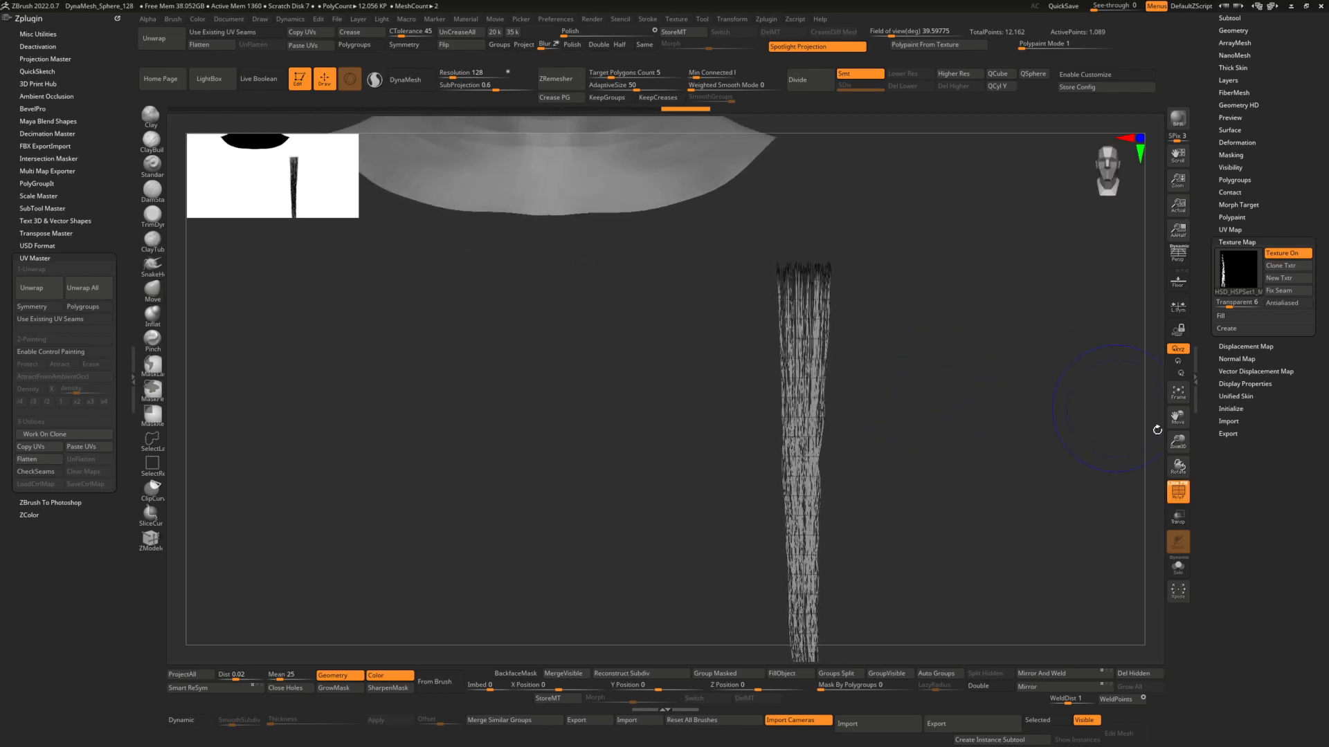
pyautogui.moveTo(1049, 412); pyautogui.dragTo(846, 351, button='right')
pyautogui.moveTo(1230, 305); pyautogui.dragTo(1208, 304)
pyautogui.moveTo(883, 382); pyautogui.dragTo(929, 396, button='right')
pyautogui.keyDown('ctrl'); pyautogui.moveTo(1078, 395); pyautogui.dragTo(1029, 356, button='right'); pyautogui.keyUp('ctrl')
# Turn off the plane's texture and reconstruct one lower subdivision level, undoing the extra second reconstruction.
pyautogui.click(1282, 254)
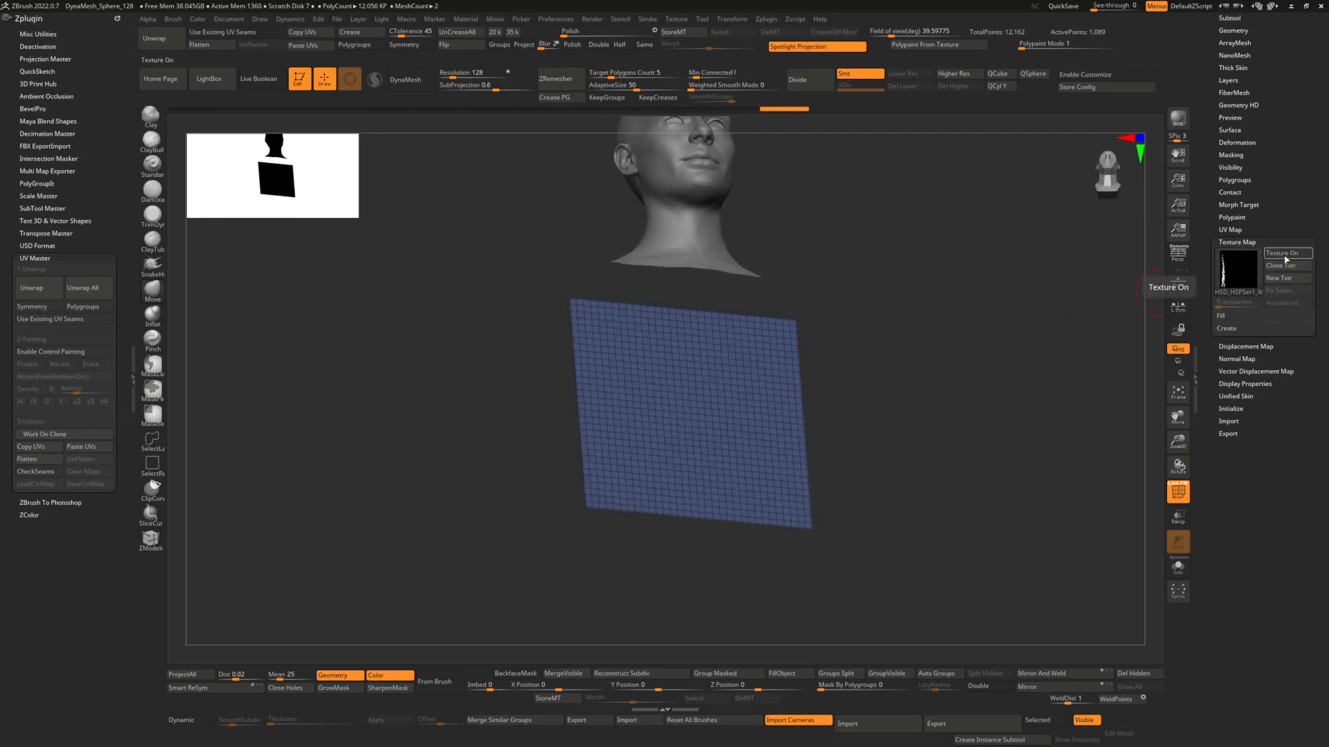
pyautogui.click(1278, 255)
pyautogui.click(1283, 255)
pyautogui.moveTo(931, 361); pyautogui.dragTo(916, 380, button='right')
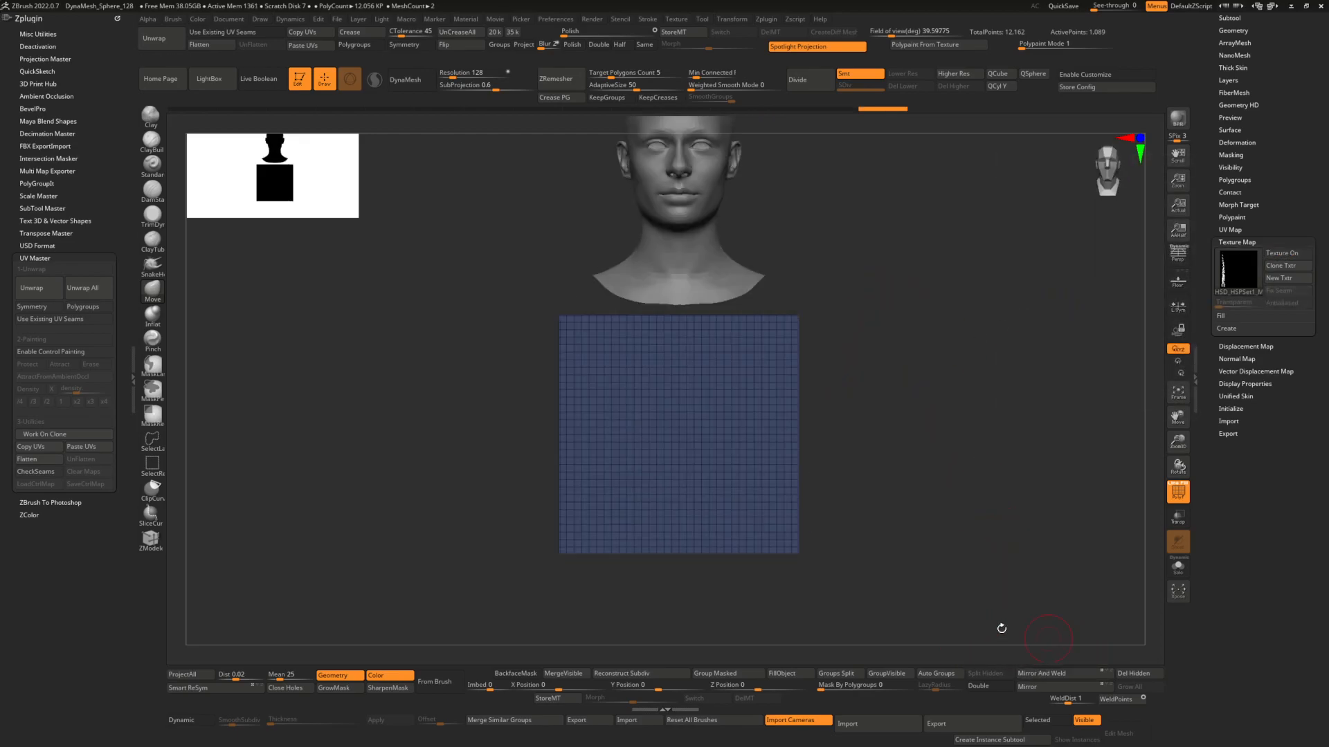
pyautogui.click(644, 673)
pyautogui.click(644, 674)
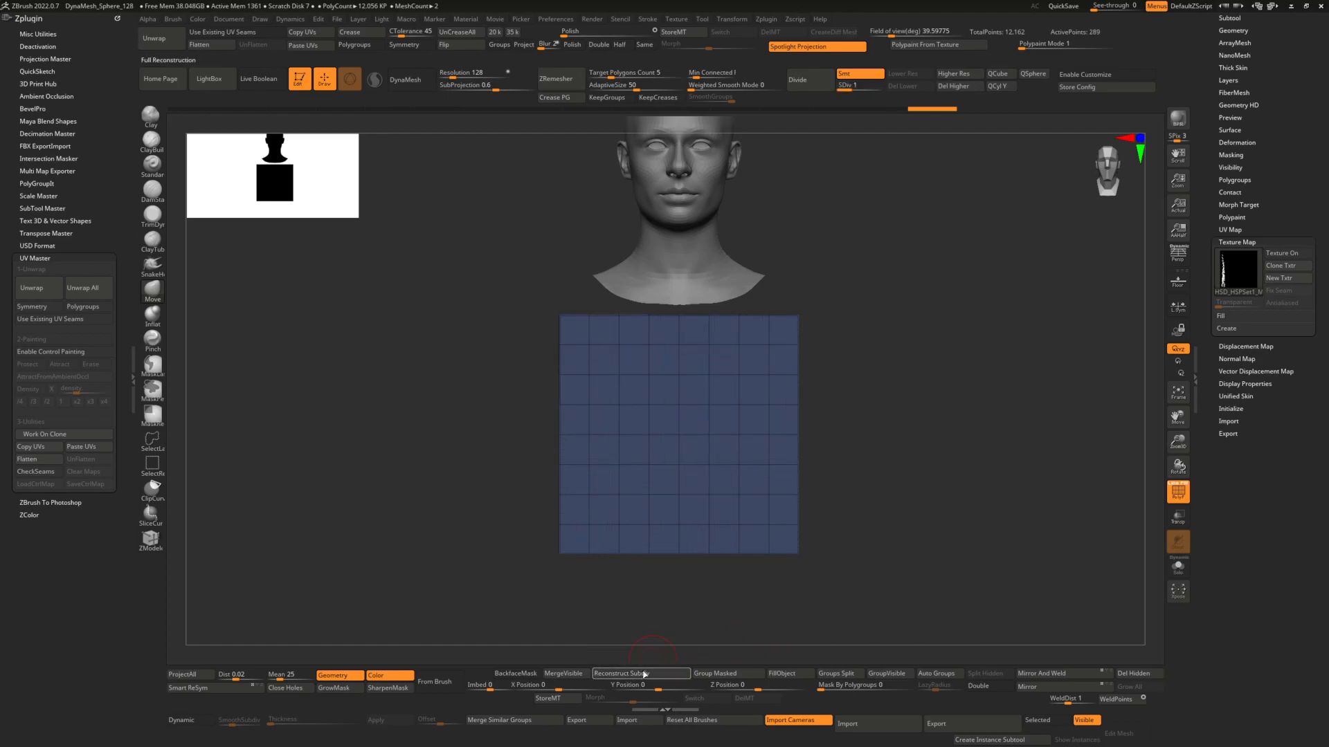
pyautogui.hotkey('ctrl', 'z')
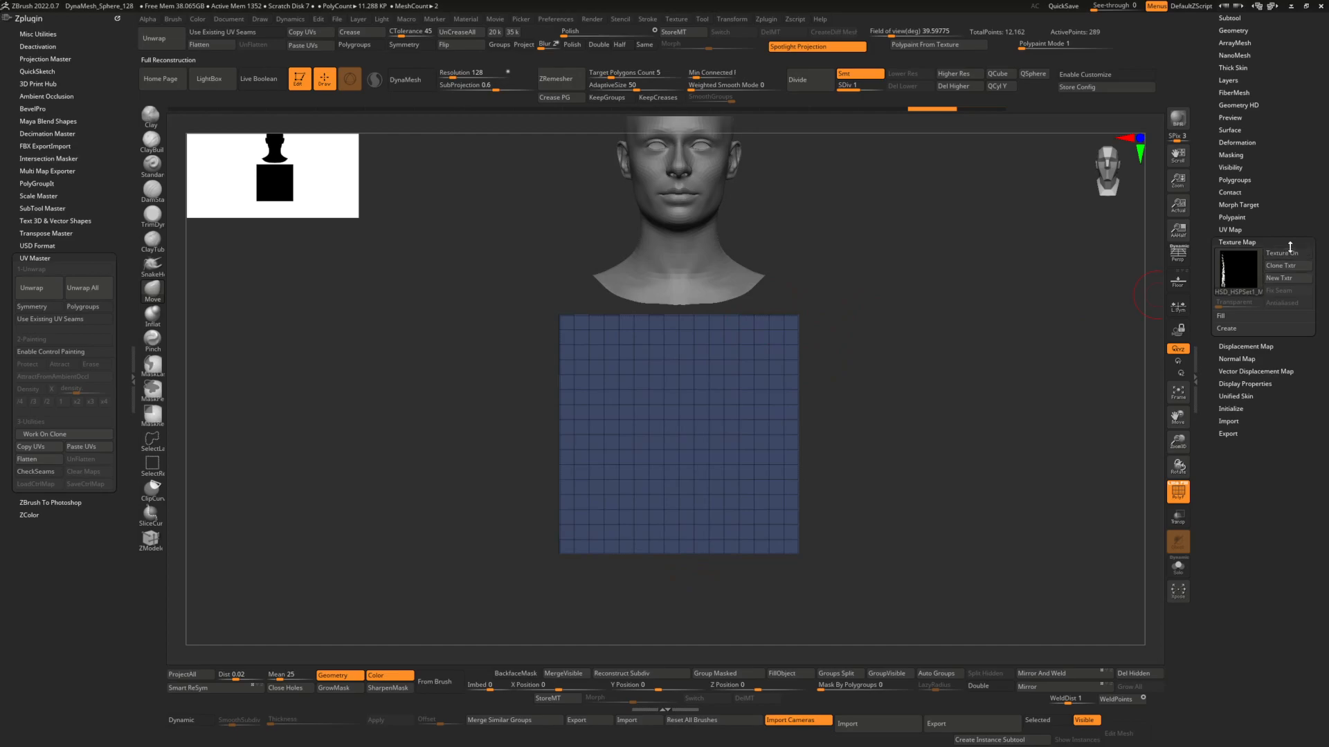
# With the texture back on, reduce the plane to its hair strip, deleting the higher subdivision level and the hidden polygons.
pyautogui.click(1287, 253)
pyautogui.keyDown('ctrl'); pyautogui.keyDown('alt'); pyautogui.keyDown('shift'); pyautogui.moveTo(538, 276); pyautogui.dragTo(753, 588); pyautogui.keyUp('shift'); pyautogui.keyUp('alt'); pyautogui.keyUp('ctrl')
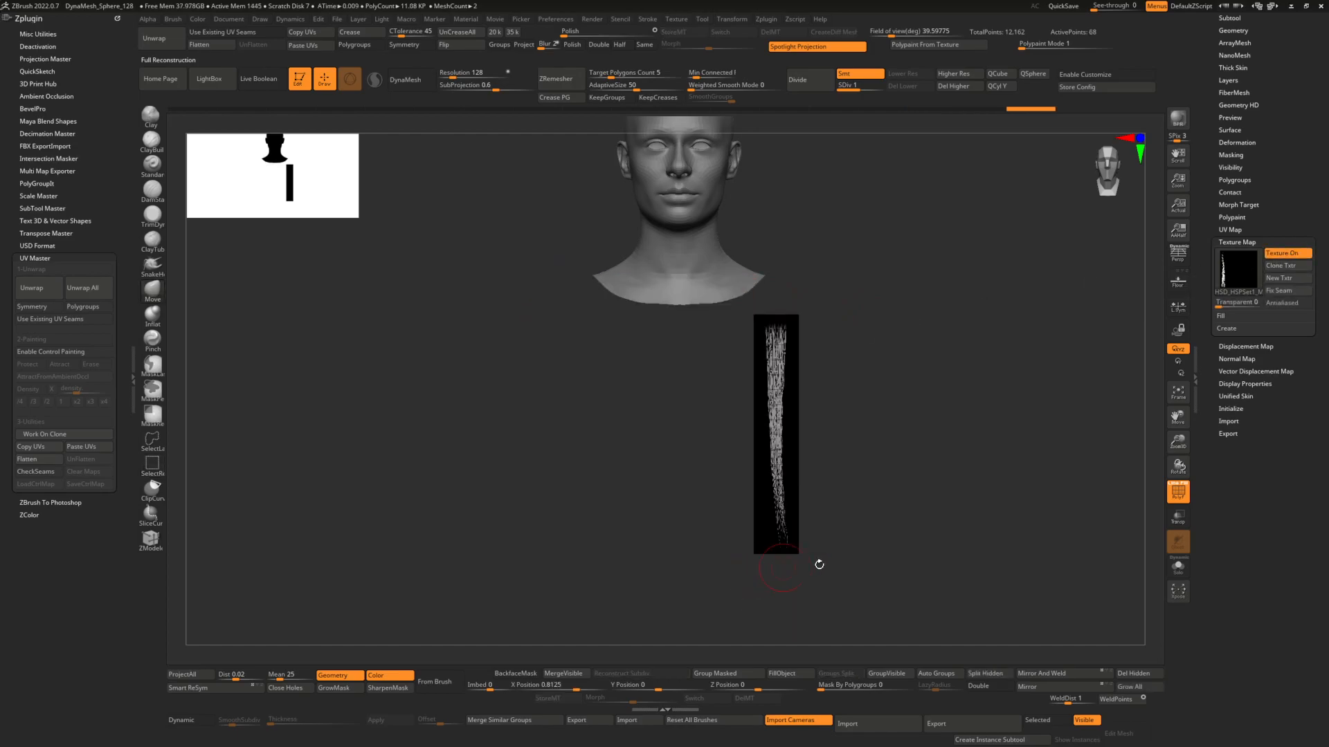
pyautogui.click(957, 86)
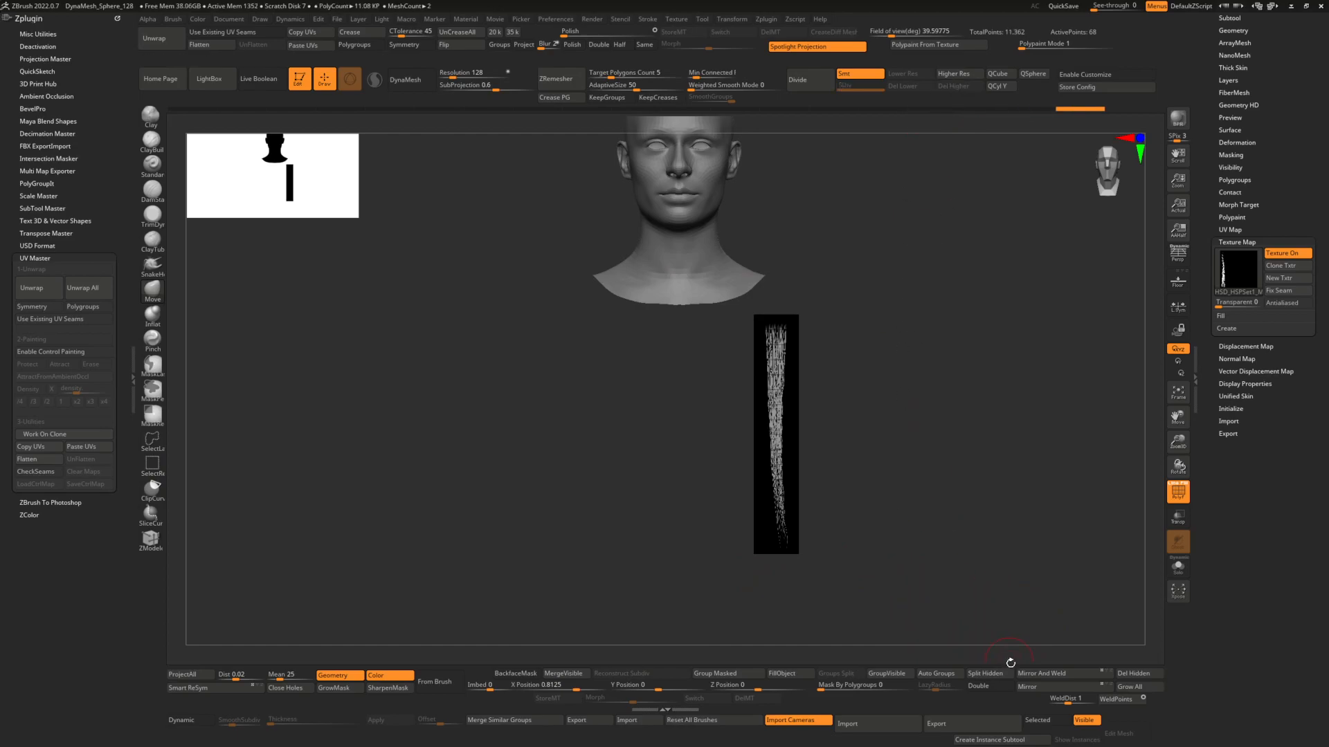
pyautogui.click(997, 674)
pyautogui.keyDown('ctrl'); pyautogui.moveTo(831, 369); pyautogui.dragTo(1017, 602, button='right'); pyautogui.keyUp('ctrl')
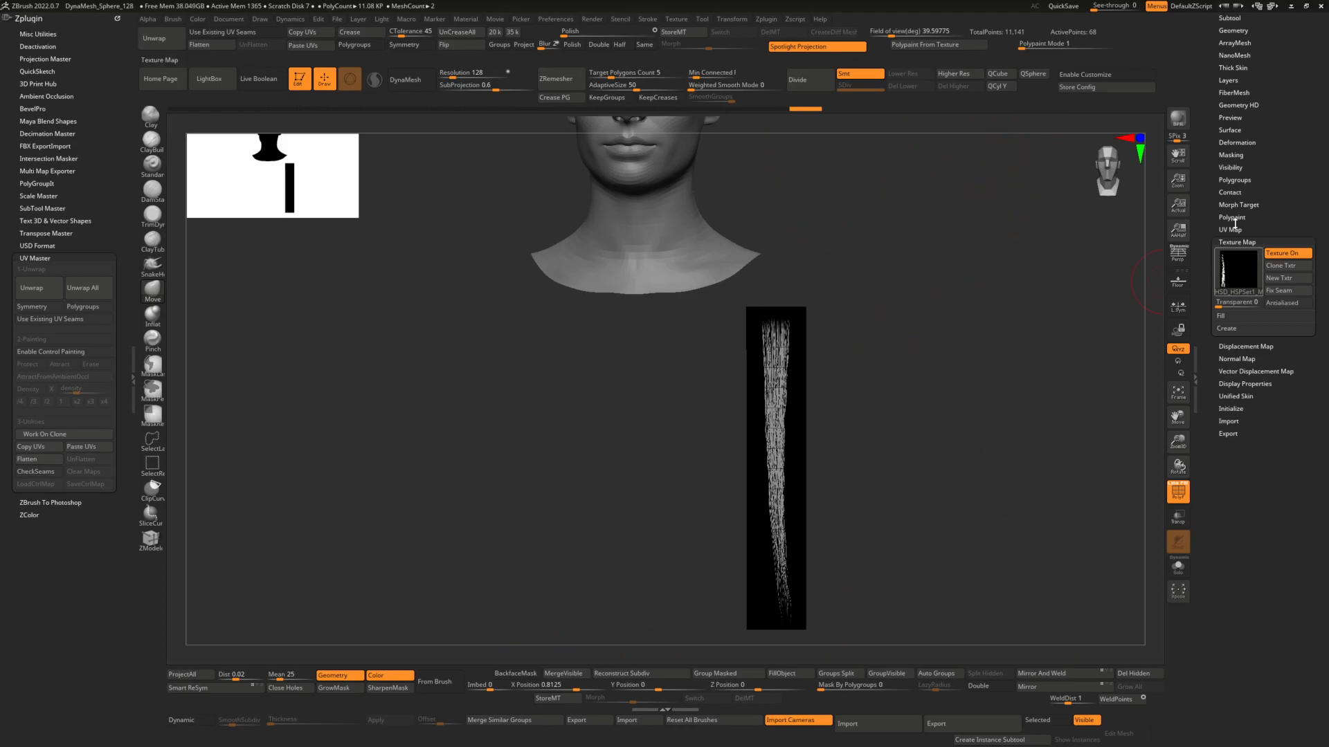
pyautogui.moveTo(807, 390); pyautogui.dragTo(858, 279, button='right')
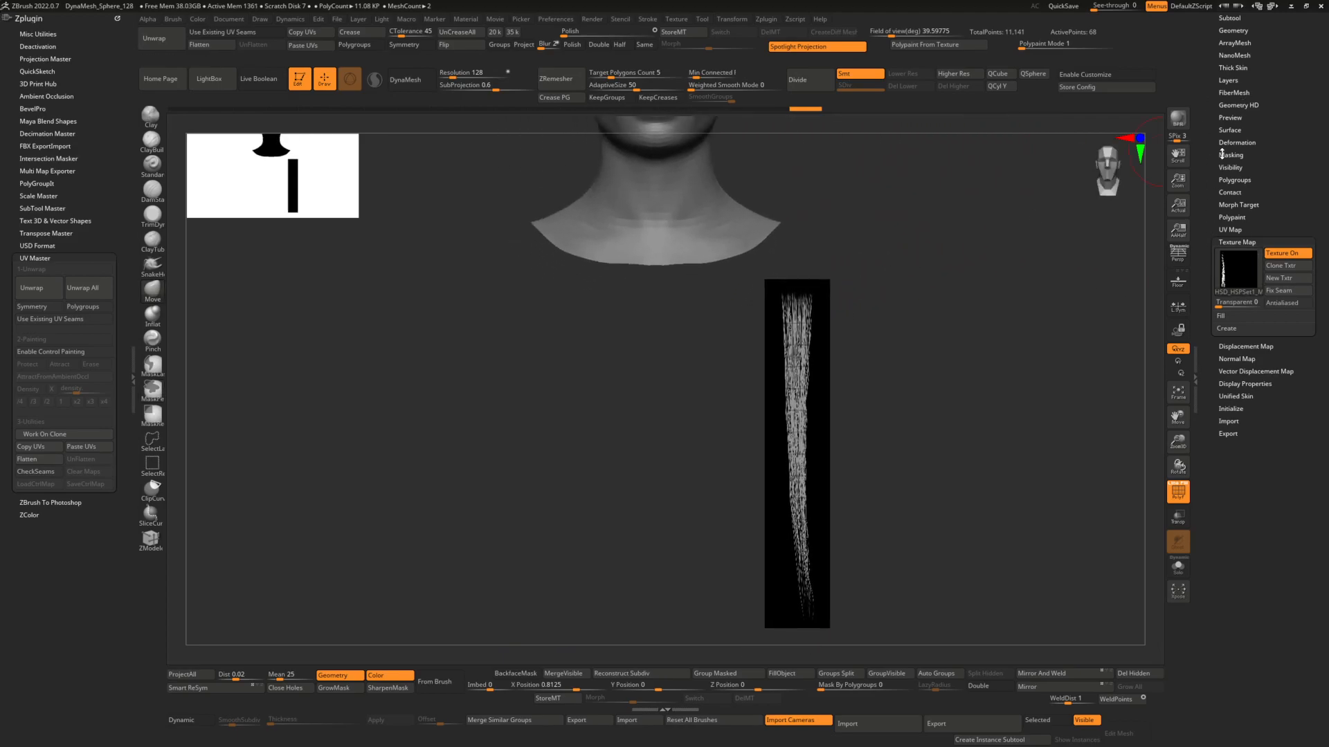
# Turn the hair strip to face sideways and raise it alongside the head.
pyautogui.keyDown('alt'); pyautogui.moveTo(847, 325); pyautogui.dragTo(833, 333, button='right'); pyautogui.keyUp('alt')
pyautogui.moveTo(764, 365)
pyautogui.mouseDown(button='right')
pyautogui.moveTo(740, 402)
pyautogui.moveTo(780, 385)
pyautogui.moveTo(822, 409)
pyautogui.moveTo(839, 356)
pyautogui.moveTo(756, 389)
pyautogui.moveTo(761, 362)
pyautogui.moveTo(755, 440)
pyautogui.mouseUp(button='right')
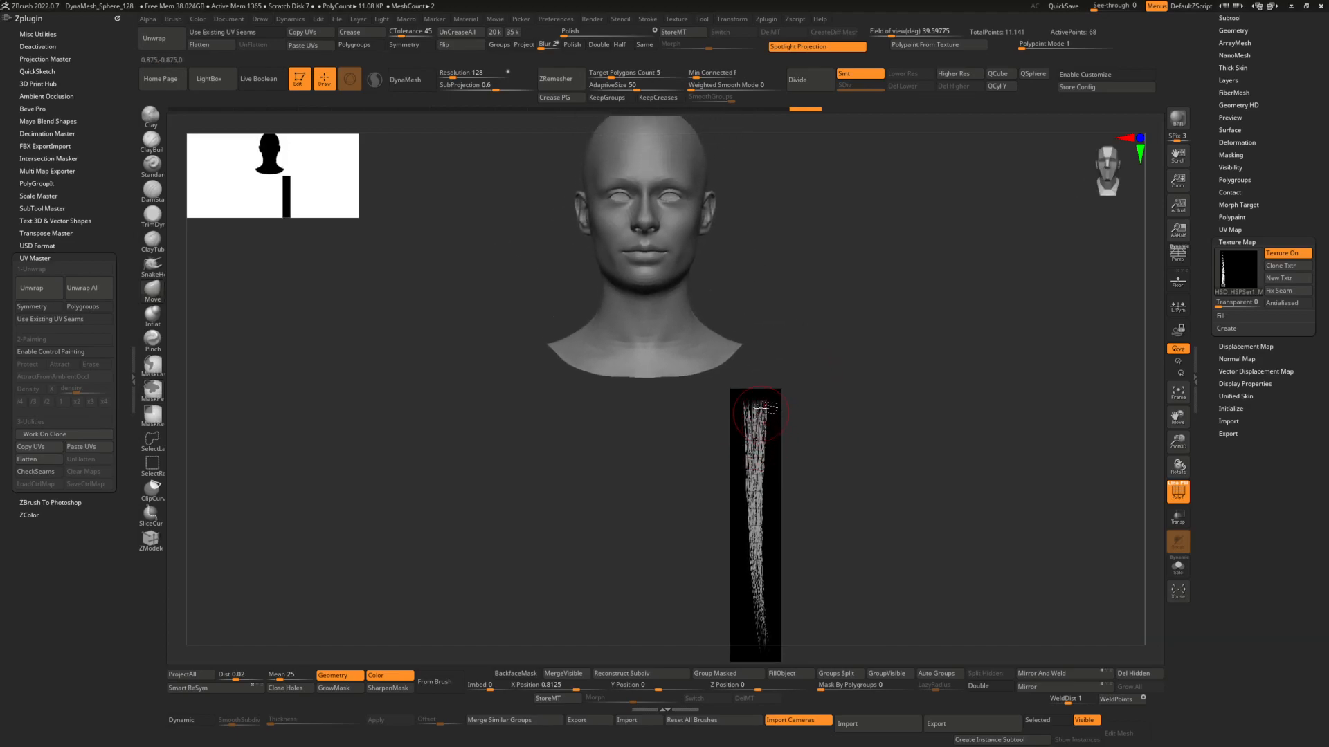
pyautogui.press('w')
pyautogui.click(625, 441)
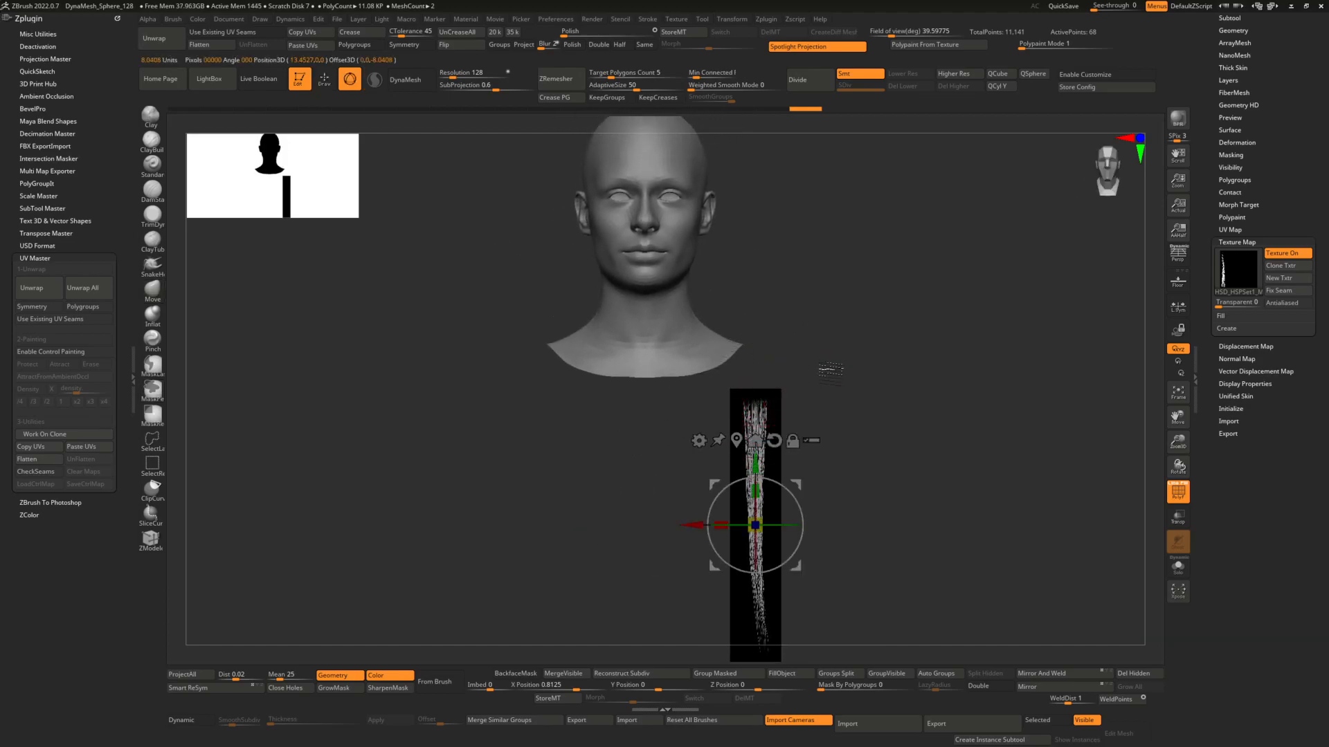
pyautogui.moveTo(756, 466); pyautogui.dragTo(756, 226)
pyautogui.moveTo(858, 288); pyautogui.dragTo(820, 343, button='right')
pyautogui.moveTo(765, 357)
pyautogui.mouseDown()
pyautogui.moveTo(801, 350)
pyautogui.moveTo(796, 339)
pyautogui.moveTo(835, 311)
pyautogui.mouseUp()
pyautogui.keyDown('alt'); pyautogui.moveTo(836, 312); pyautogui.dragTo(817, 405, button='right'); pyautogui.keyUp('alt')
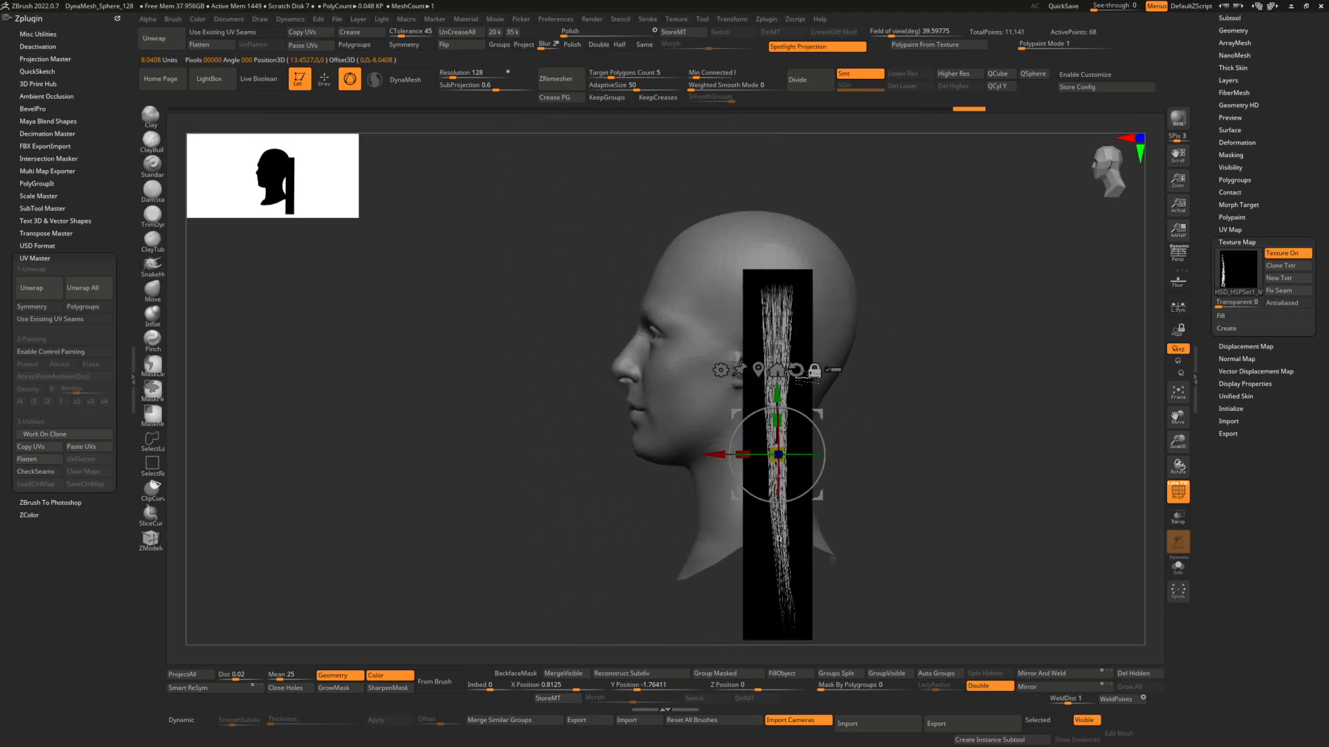
pyautogui.moveTo(777, 393); pyautogui.dragTo(777, 324)
pyautogui.keyDown('ctrl'); pyautogui.moveTo(817, 321); pyautogui.dragTo(877, 389, button='right'); pyautogui.keyUp('ctrl')
pyautogui.moveTo(895, 444); pyautogui.dragTo(832, 444)
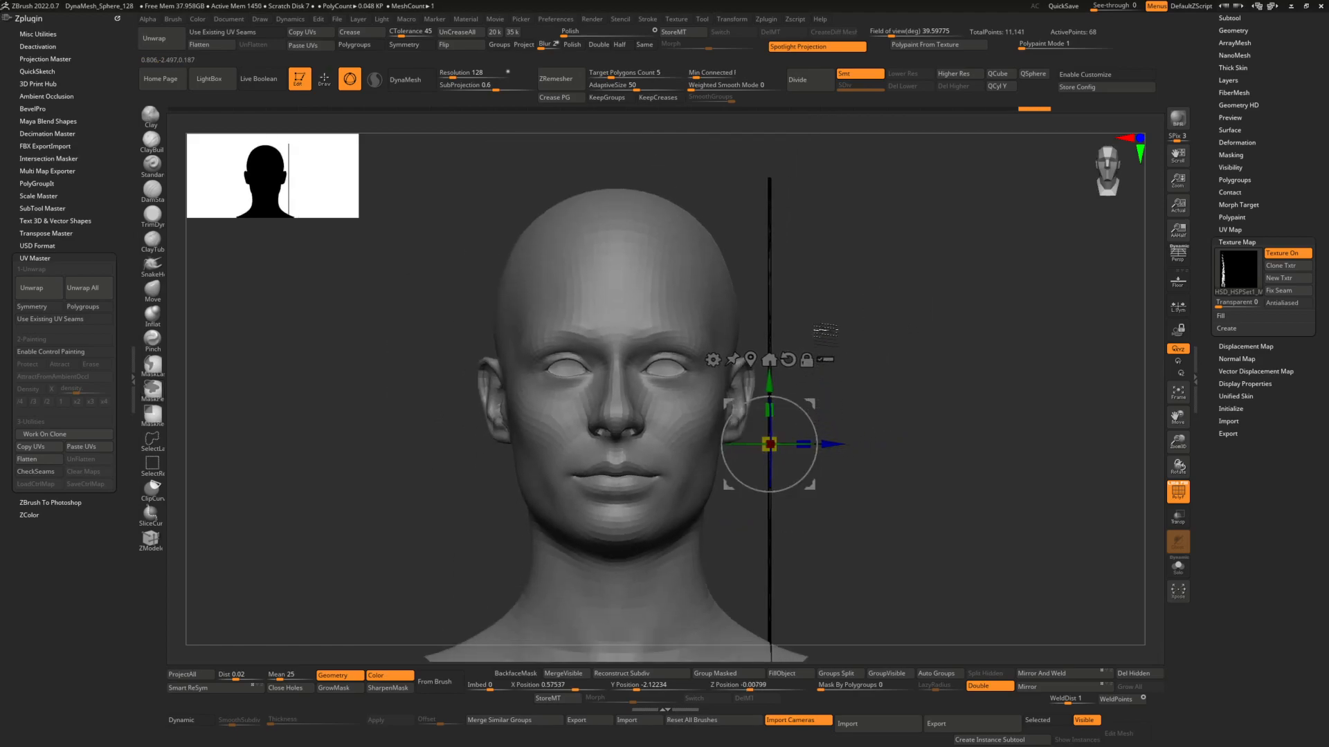
# Relocate the transform gizmo to the strip's upper end and try transforming the strip from there, undoing the change.
pyautogui.press('q')
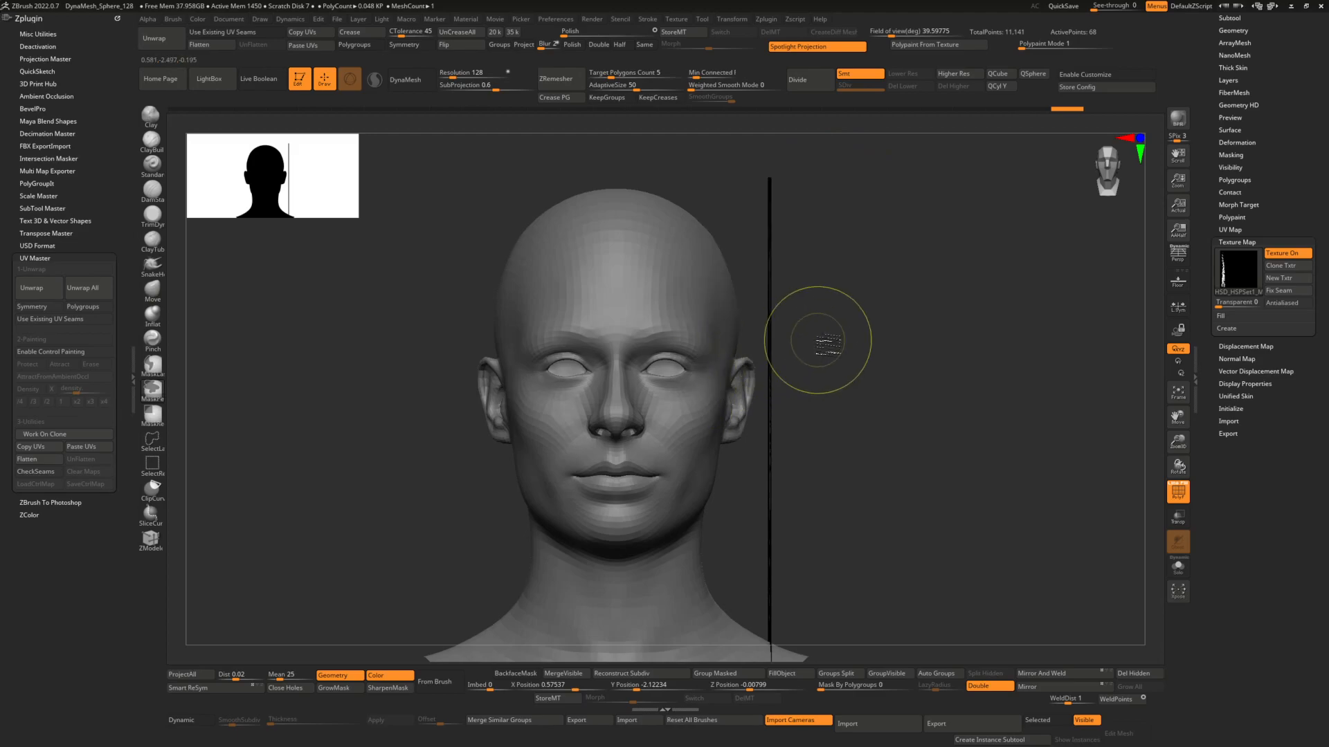
pyautogui.press('r')
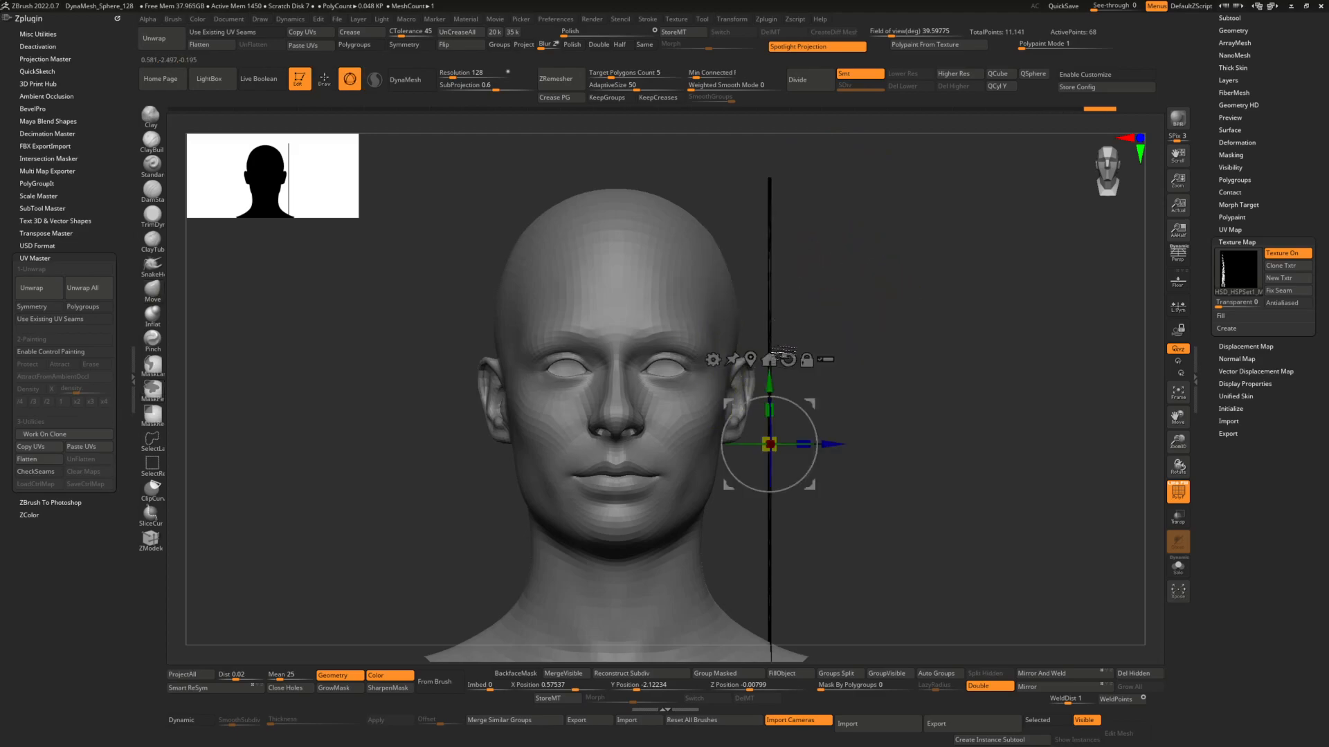
pyautogui.moveTo(772, 377); pyautogui.dragTo(761, 162)
pyautogui.keyDown('alt'); pyautogui.moveTo(787, 182); pyautogui.dragTo(796, 236, button='right'); pyautogui.keyUp('alt')
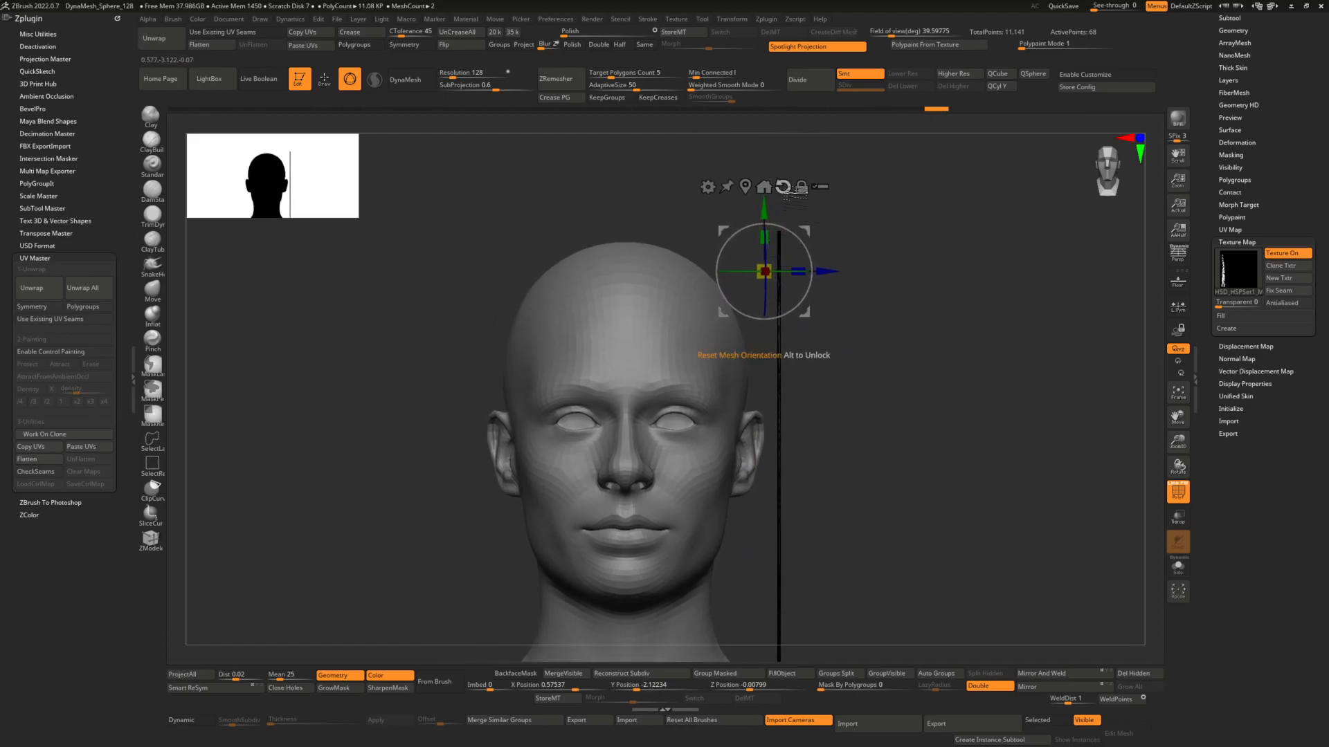
pyautogui.moveTo(805, 246); pyautogui.dragTo(788, 230)
pyautogui.hotkey('ctrl', 'z')
# Bend the strip's upper end in over the head and curve its length around it, undoing the last distorting strokes.
pyautogui.moveTo(806, 328)
pyautogui.mouseDown(button='right')
pyautogui.moveTo(783, 340)
pyautogui.moveTo(828, 285)
pyautogui.mouseUp(button='right')
pyautogui.press('q')
pyautogui.press('w')
pyautogui.moveTo(811, 263)
pyautogui.mouseDown()
pyautogui.moveTo(805, 245)
pyautogui.moveTo(789, 266)
pyautogui.moveTo(680, 237)
pyautogui.moveTo(702, 237)
pyautogui.mouseUp()
pyautogui.press('q')
pyautogui.press('space')
pyautogui.press('space')
pyautogui.moveTo(736, 300); pyautogui.dragTo(757, 284)
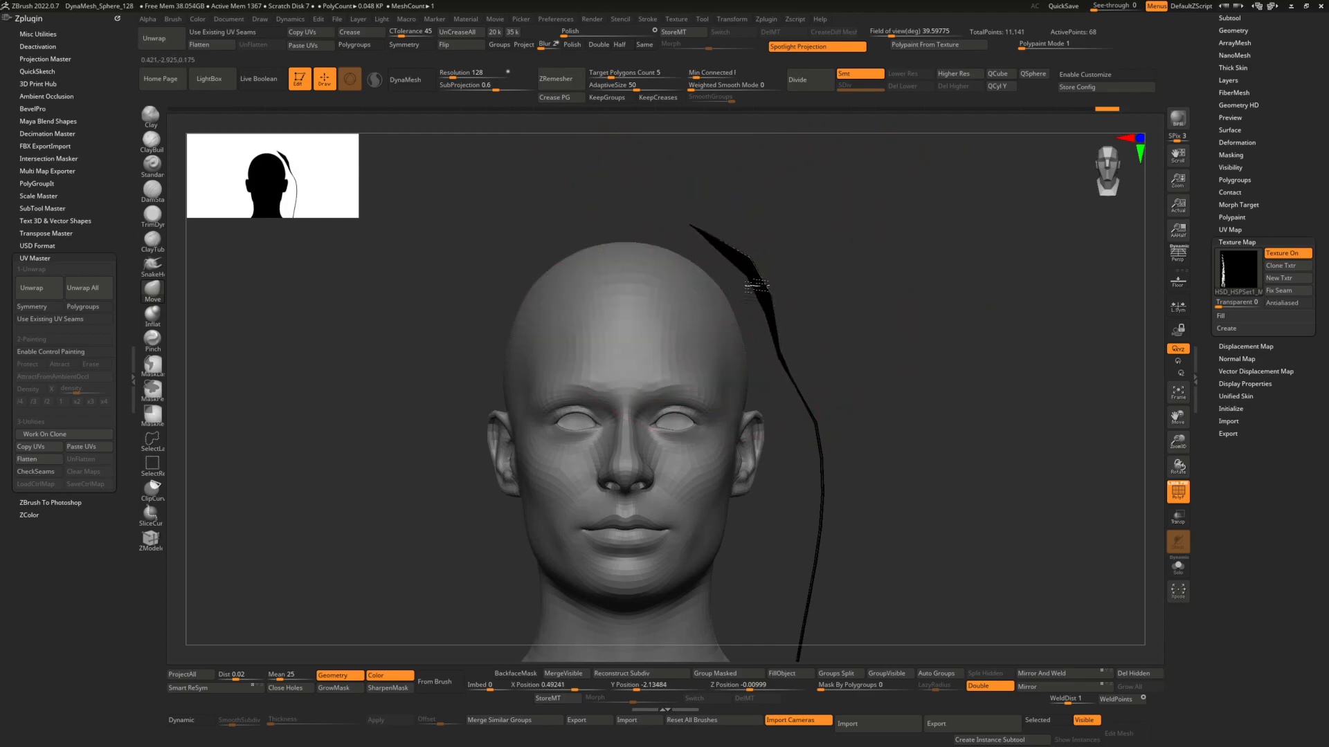
pyautogui.hotkey('ctrl', 'z')
pyautogui.hotkey('ctrl', 'z')
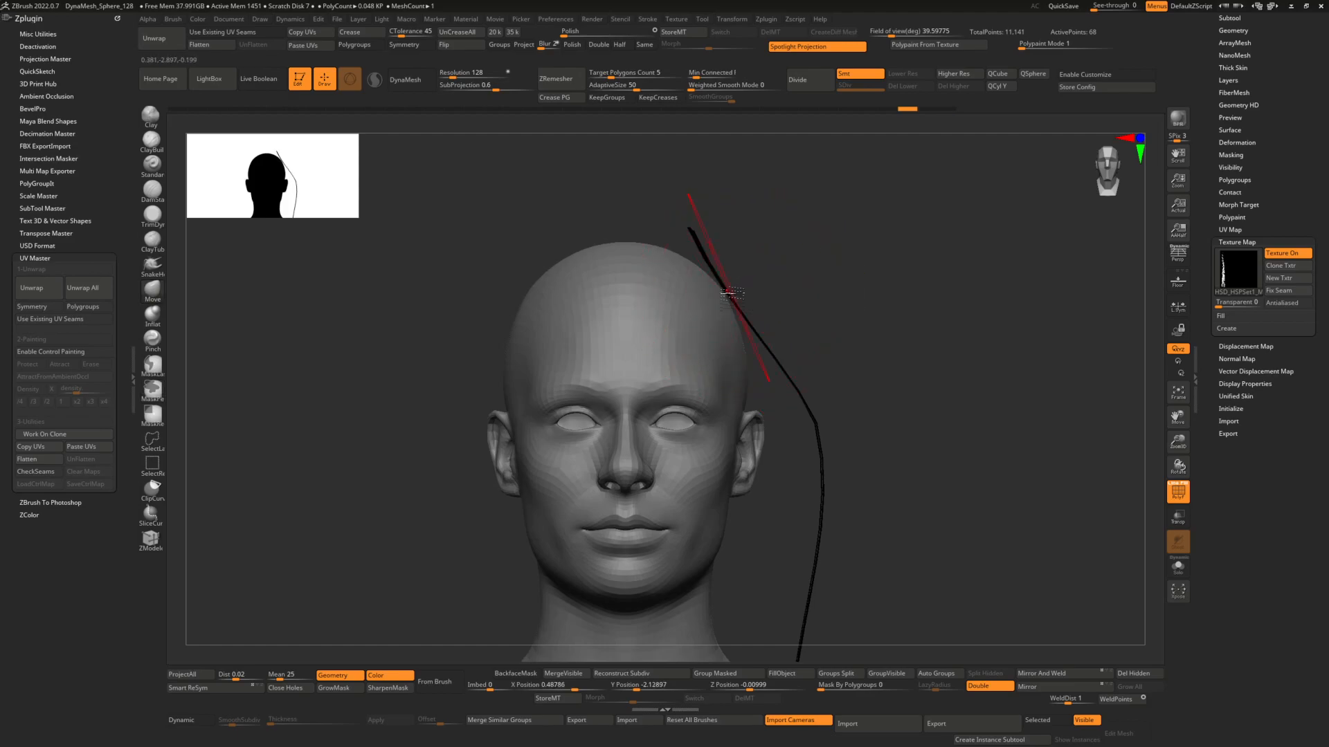
# Try the Move Elastic brush on the strip, then reshape its upper section into a rounder arc away from the skull.
pyautogui.press('b')
pyautogui.press('m')
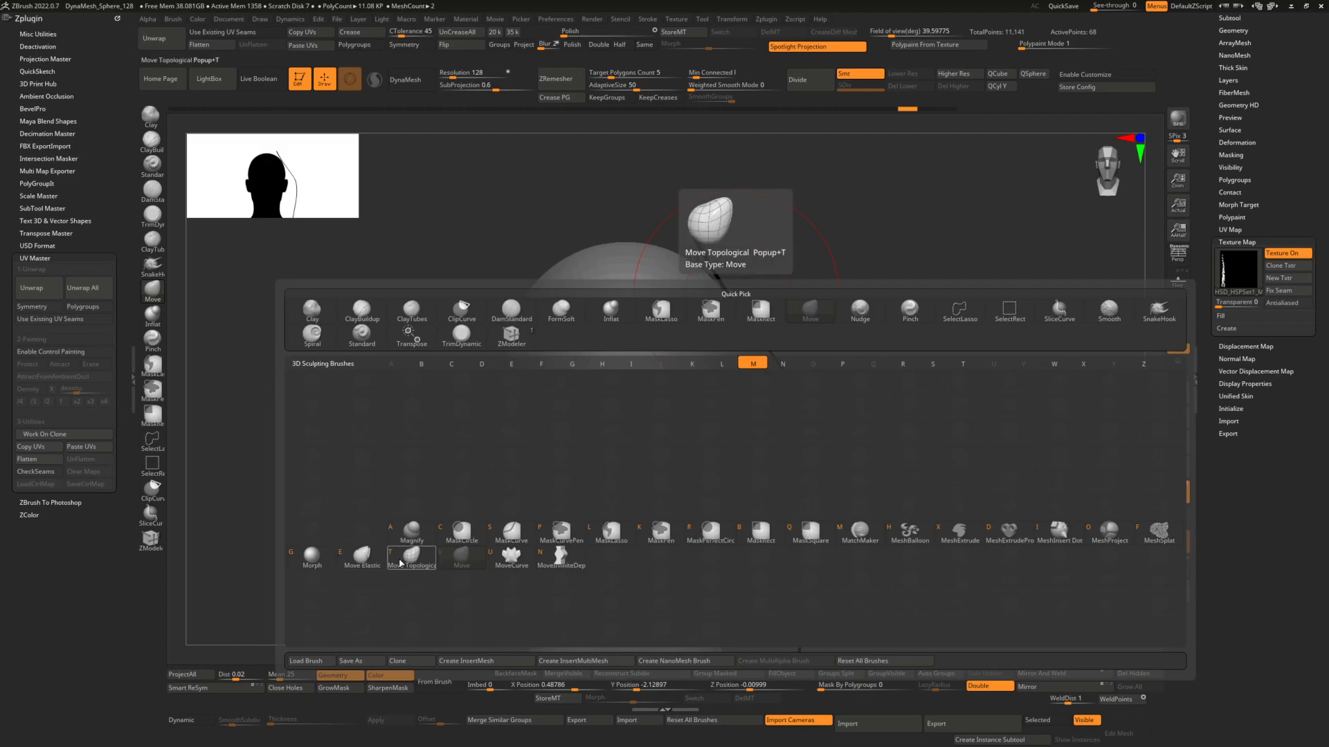
pyautogui.click(367, 561)
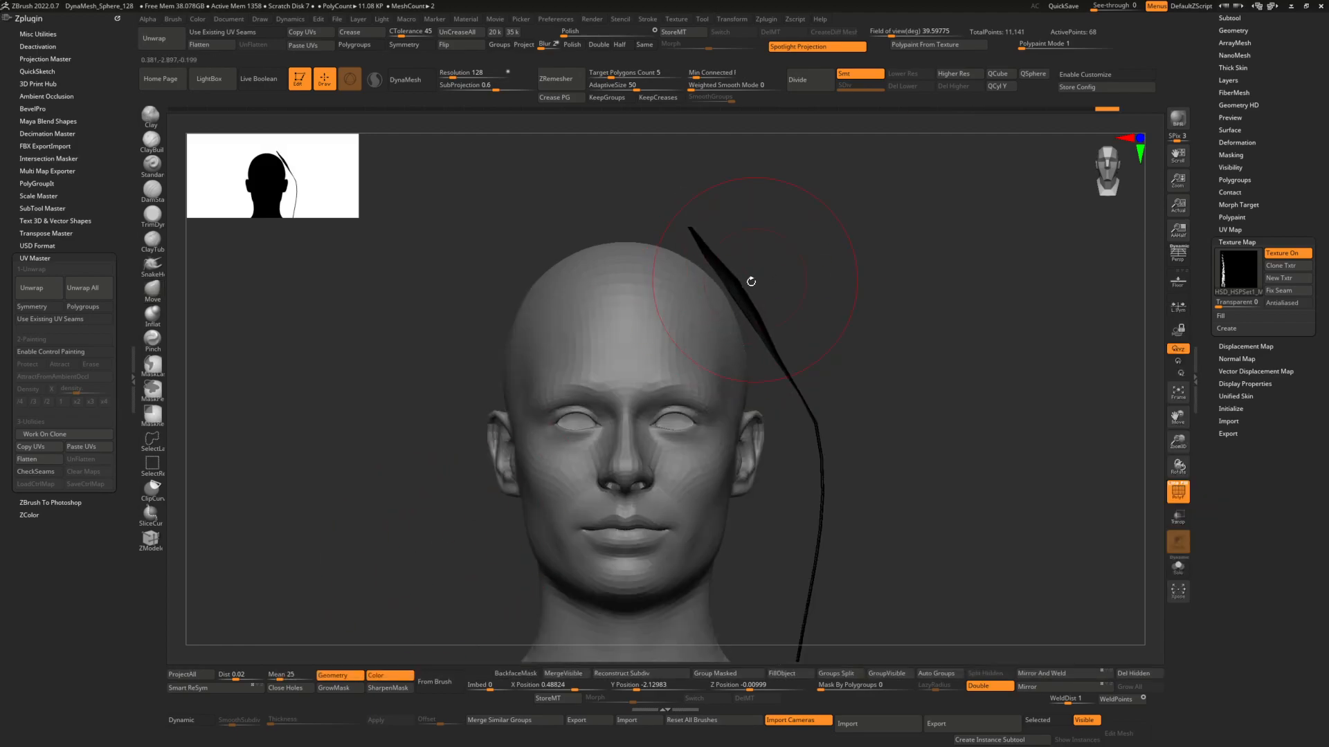
pyautogui.keyDown('alt'); pyautogui.click(747, 312); pyautogui.keyUp('alt')
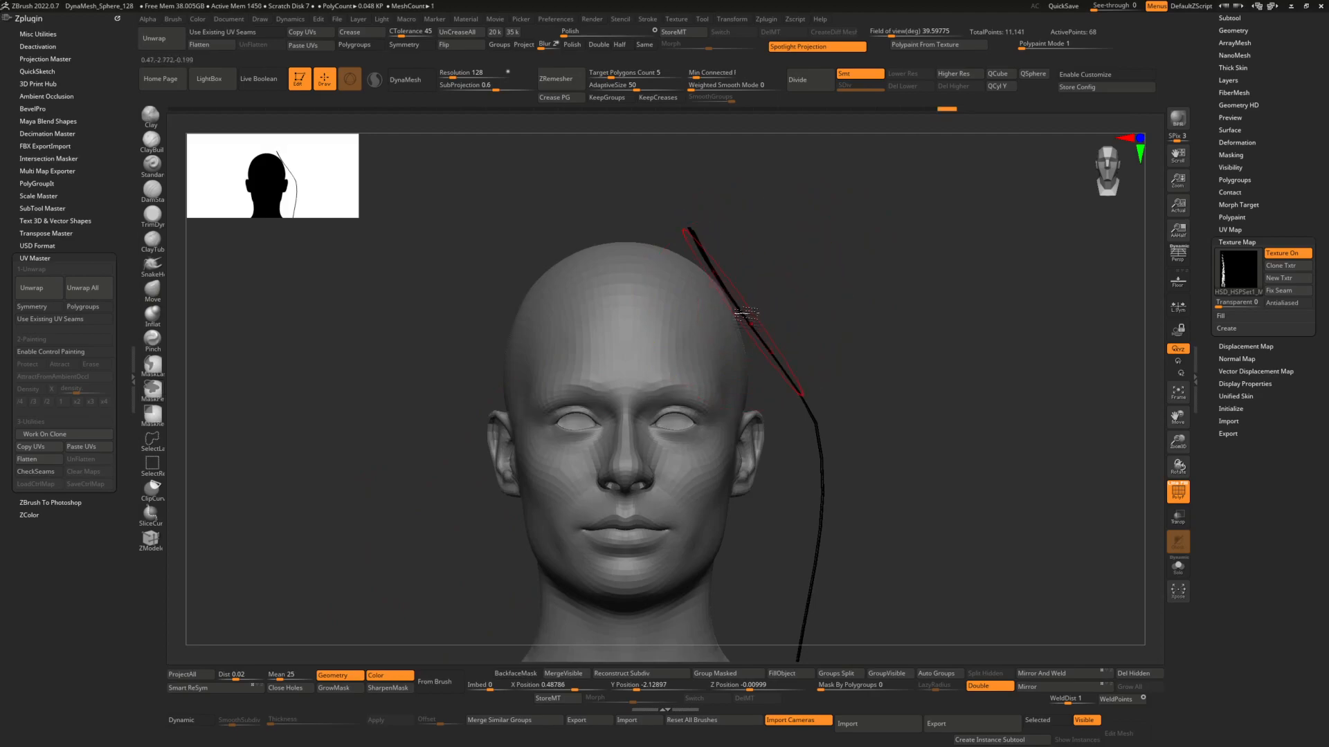
pyautogui.press('b')
pyautogui.click(364, 580)
pyautogui.moveTo(727, 276)
pyautogui.mouseDown()
pyautogui.moveTo(782, 290)
pyautogui.moveTo(726, 234)
pyautogui.moveTo(696, 232)
pyautogui.moveTo(713, 218)
pyautogui.moveTo(720, 244)
pyautogui.moveTo(696, 220)
pyautogui.moveTo(705, 223)
pyautogui.mouseUp()
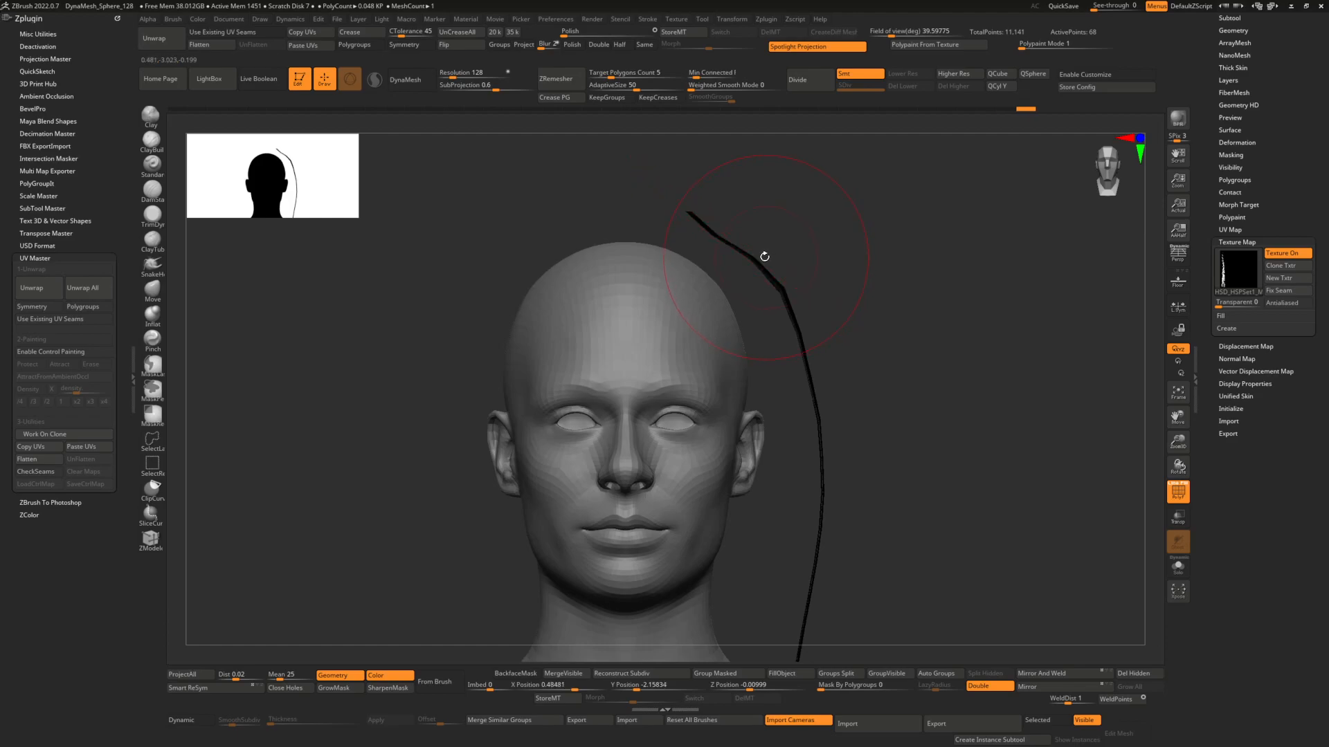
# Switch to the SnakeHook brush, skipping its SculptrisPro note until the next restart.
pyautogui.press('b')
pyautogui.press('s')
pyautogui.press('h')
pyautogui.click(786, 279)
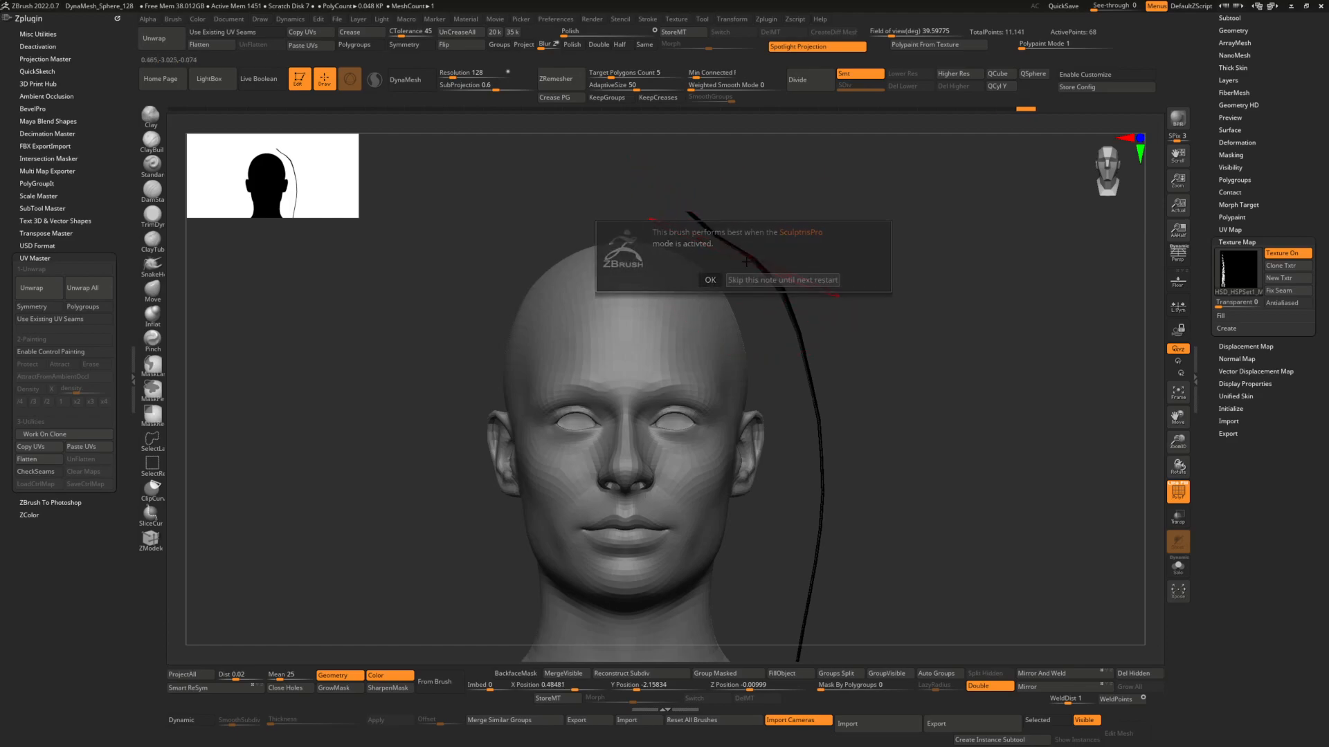
pyautogui.moveTo(691, 215)
pyautogui.mouseDown()
pyautogui.moveTo(671, 221)
pyautogui.moveTo(688, 213)
pyautogui.mouseUp()
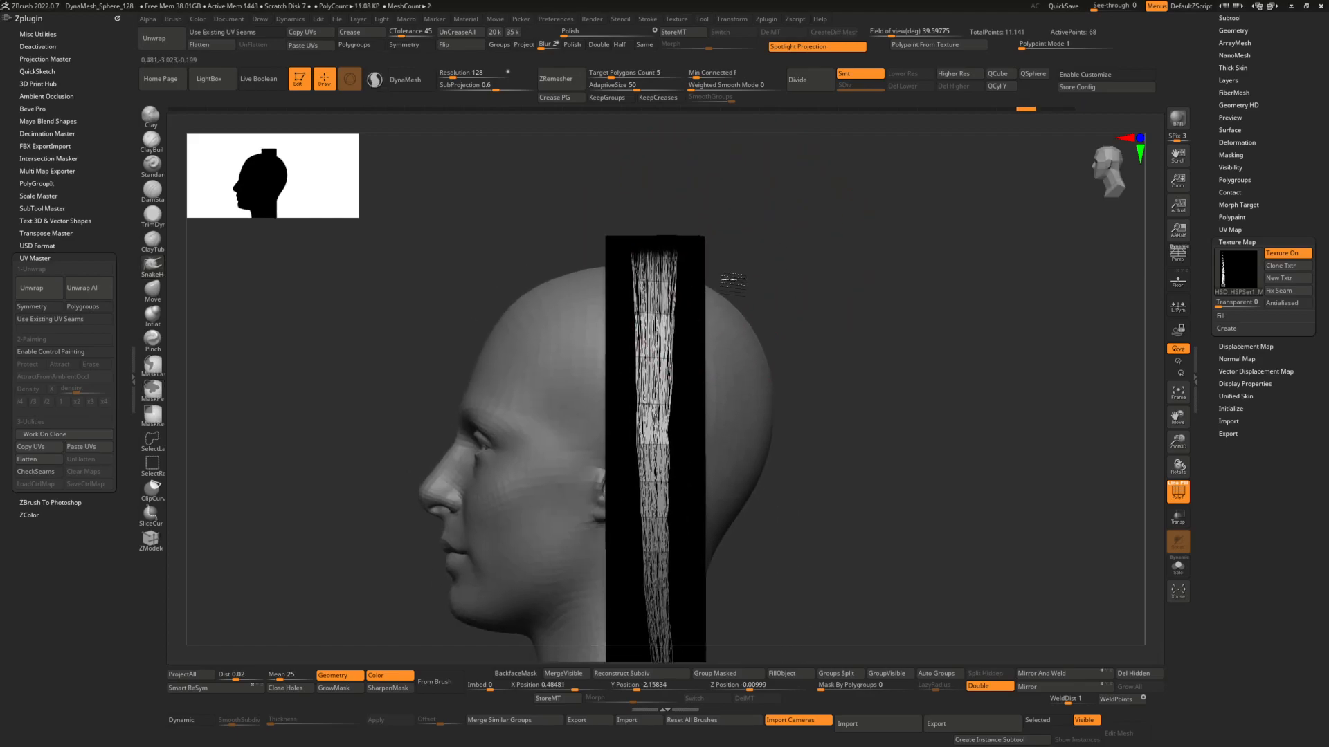
# Pull the strip's upper end down onto the head and shape it to the skull from several sides.
pyautogui.moveTo(715, 267); pyautogui.dragTo(781, 259)
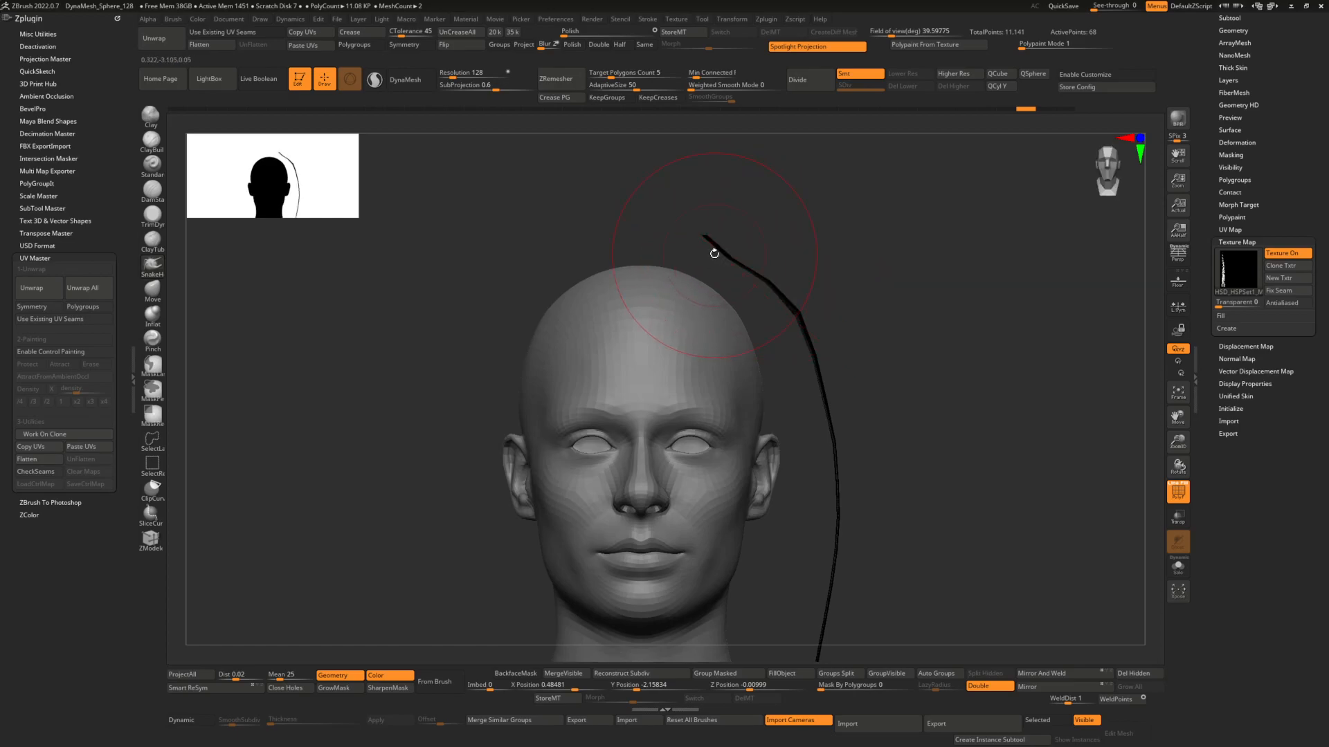
pyautogui.moveTo(680, 280); pyautogui.dragTo(667, 351)
pyautogui.moveTo(696, 265)
pyautogui.mouseDown()
pyautogui.moveTo(696, 338)
pyautogui.moveTo(717, 363)
pyautogui.mouseUp()
pyautogui.moveTo(719, 364); pyautogui.dragTo(732, 325, button='right')
pyautogui.moveTo(723, 299); pyautogui.dragTo(727, 292)
pyautogui.rightClick(726, 291)
pyautogui.moveTo(735, 280); pyautogui.dragTo(650, 297, button='right')
pyautogui.moveTo(664, 295); pyautogui.dragTo(658, 285)
pyautogui.moveTo(657, 285); pyautogui.dragTo(723, 283, button='right')
pyautogui.moveTo(728, 285); pyautogui.dragTo(726, 276)
pyautogui.moveTo(723, 272)
pyautogui.mouseDown(button='right')
pyautogui.moveTo(790, 281)
pyautogui.moveTo(751, 239)
pyautogui.moveTo(706, 290)
pyautogui.mouseUp(button='right')
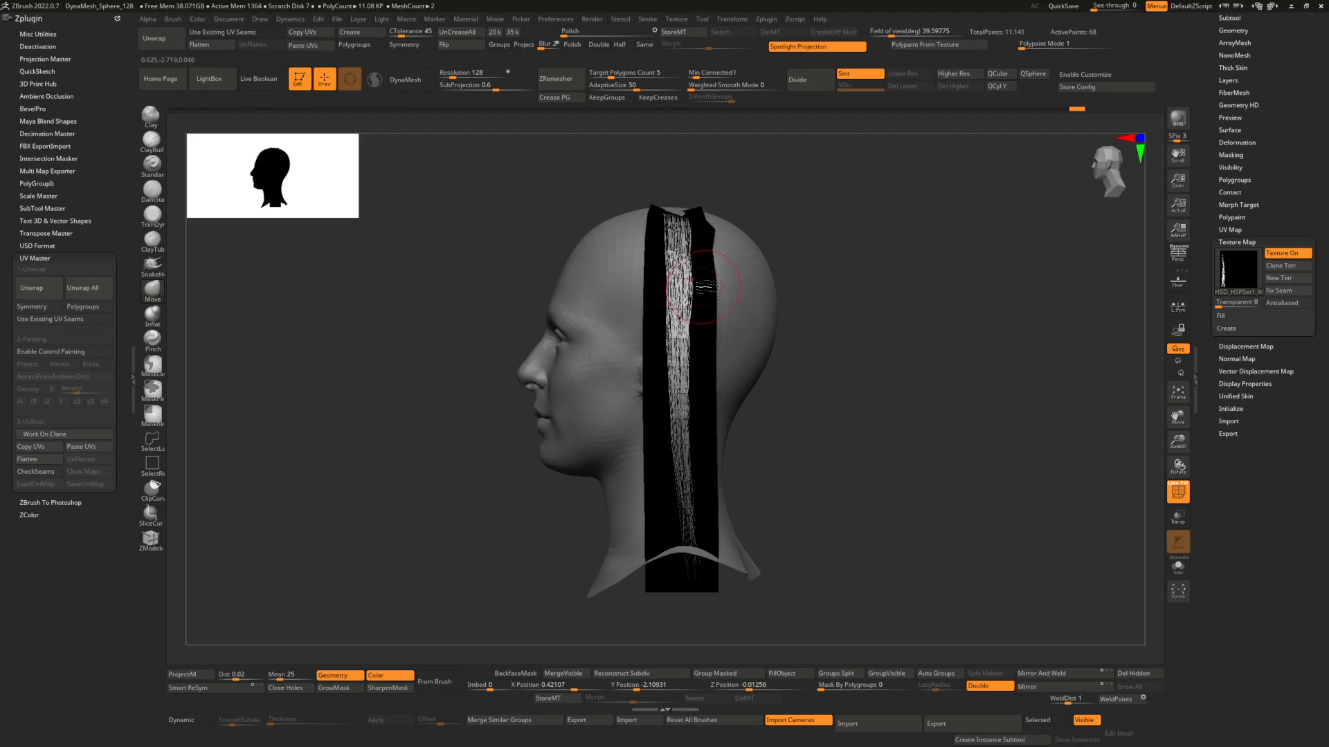
# Mask both long edges of the strip with the ZModeler edge action Mask and target EdgeLoop Complete.
pyautogui.press('b')
pyautogui.press('z')
pyautogui.press('m')
pyautogui.keyDown('ctrl'); pyautogui.moveTo(701, 403); pyautogui.dragTo(712, 387, button='right'); pyautogui.keyUp('ctrl')
pyautogui.press('space')
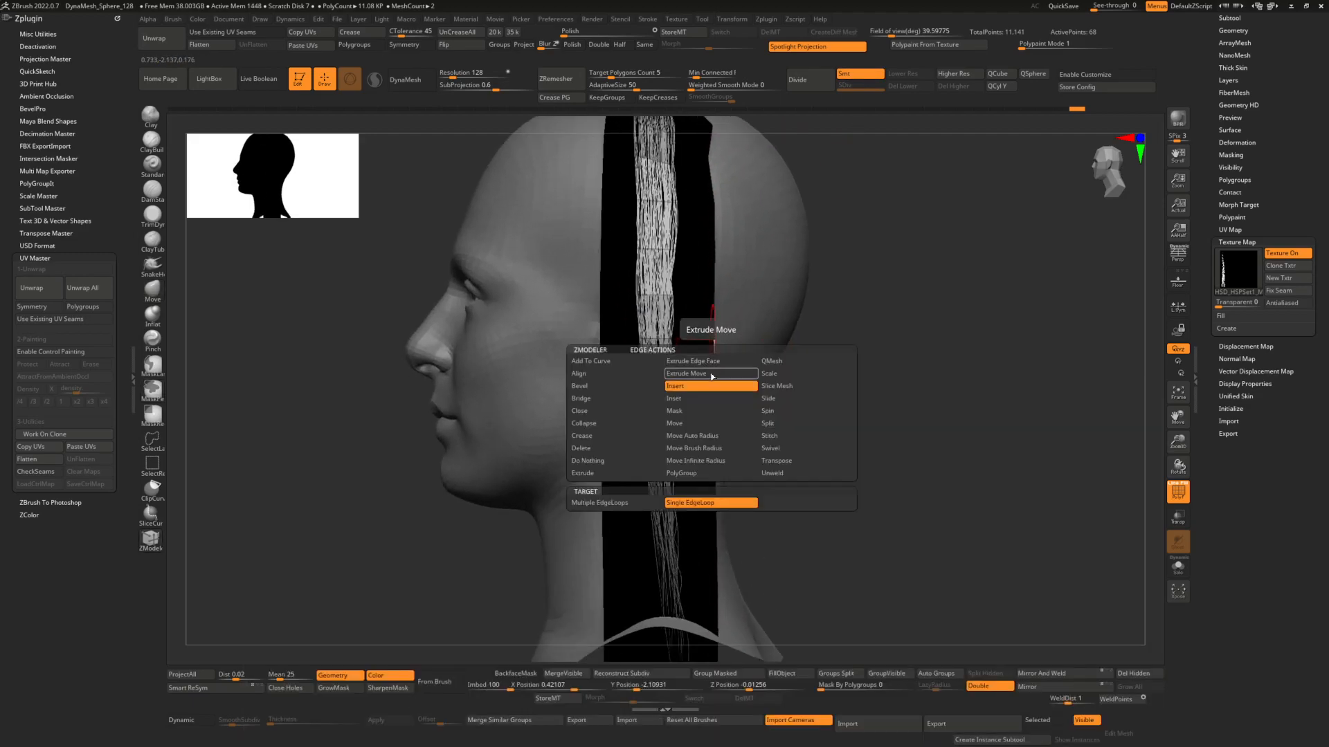
pyautogui.click(687, 413)
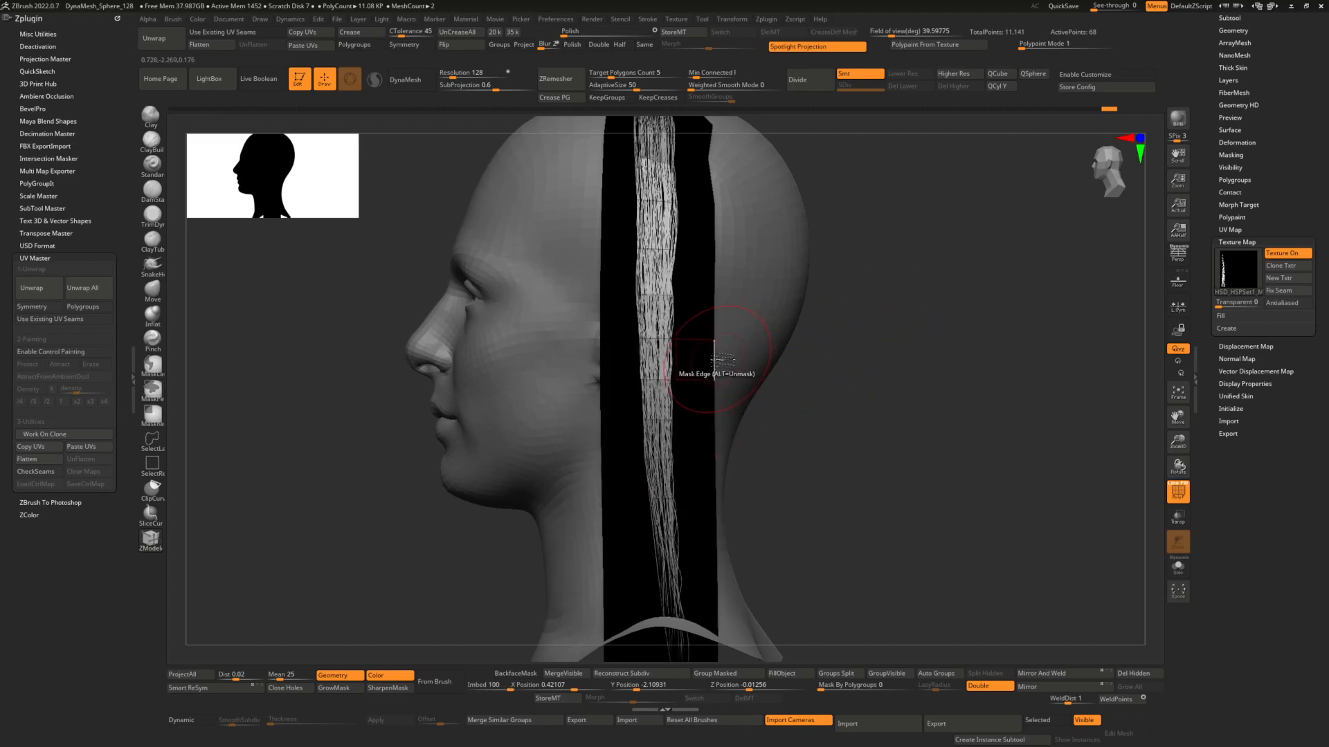
pyautogui.press('space')
pyautogui.press('space')
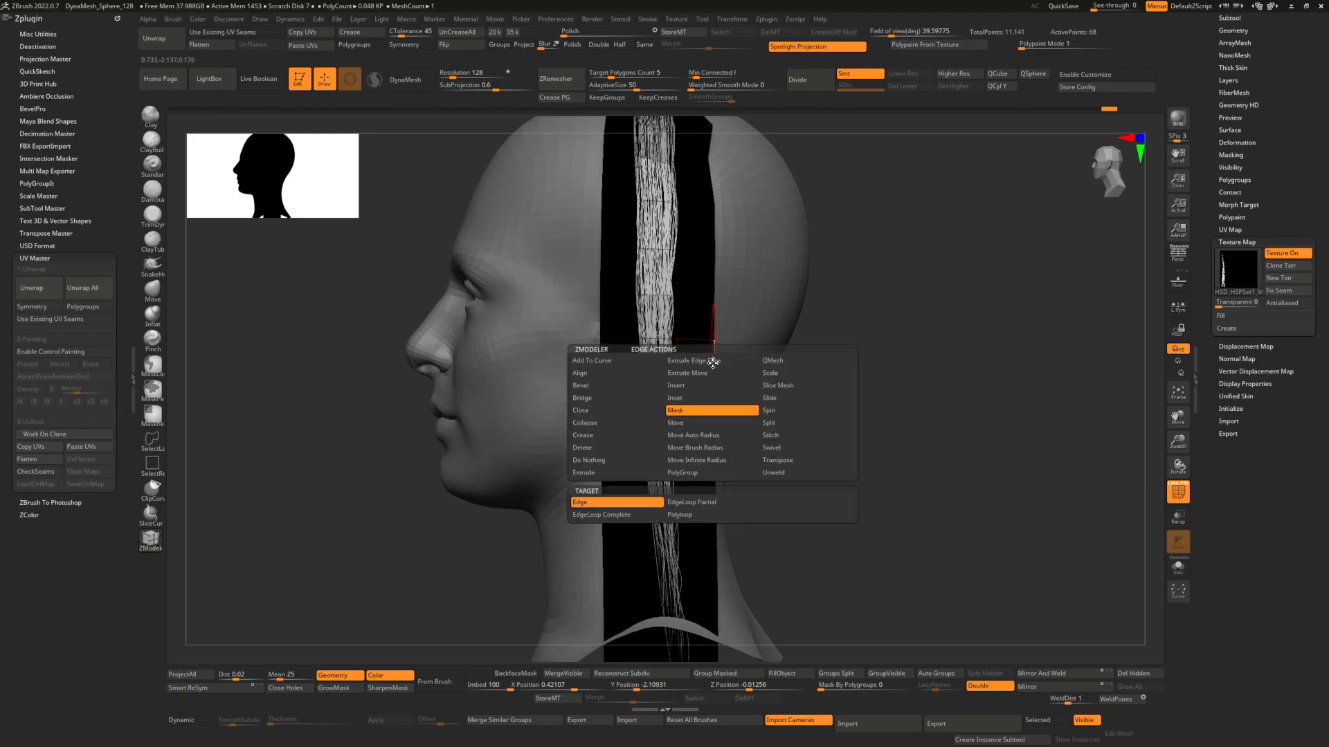
pyautogui.click(648, 517)
pyautogui.click(716, 356)
pyautogui.click(602, 362)
pyautogui.moveTo(754, 302); pyautogui.dragTo(675, 322)
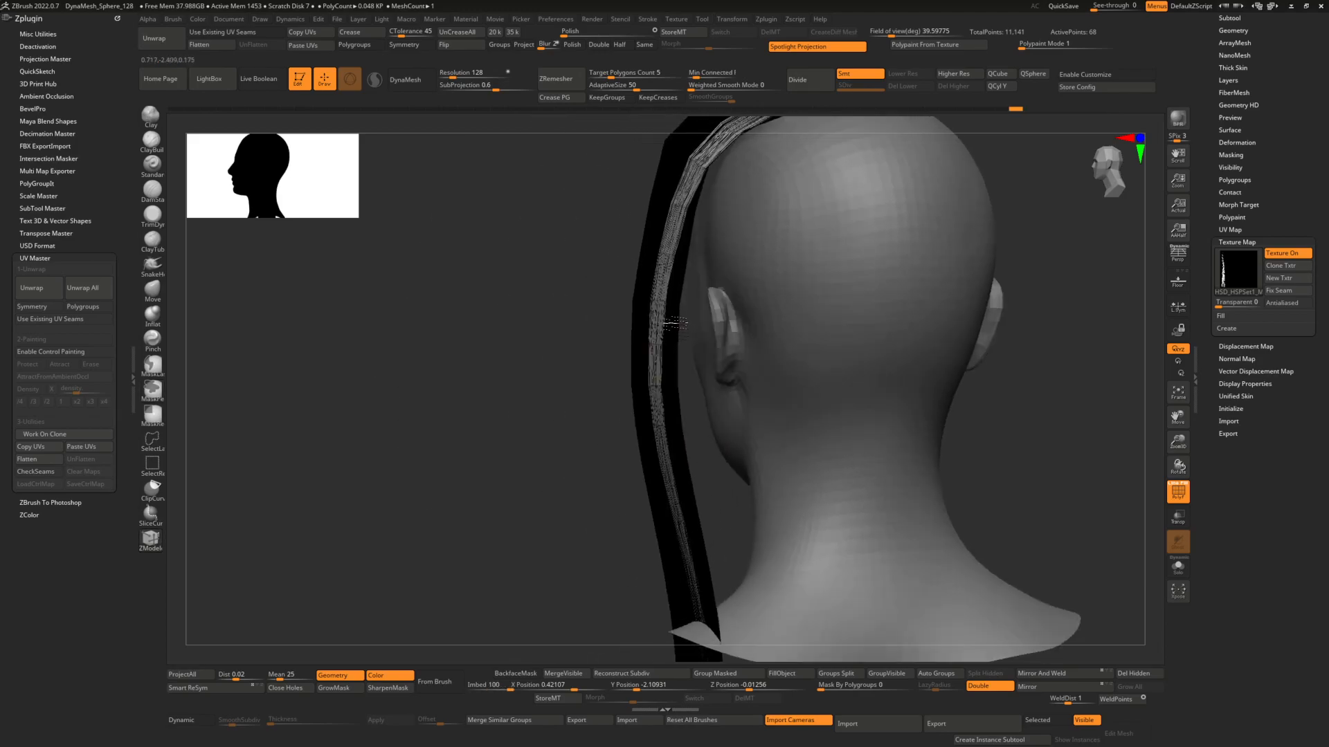
# Move the unmasked middle of the strip to bow its cross-section, undoing the last move.
pyautogui.press('w')
pyautogui.press('f')
pyautogui.moveTo(665, 171); pyautogui.dragTo(653, 165)
pyautogui.moveTo(641, 218)
pyautogui.mouseDown()
pyautogui.moveTo(614, 239)
pyautogui.moveTo(669, 252)
pyautogui.mouseUp()
pyautogui.press('q')
pyautogui.moveTo(669, 252)
pyautogui.mouseDown(button='right')
pyautogui.moveTo(715, 177)
pyautogui.moveTo(738, 217)
pyautogui.moveTo(753, 298)
pyautogui.moveTo(739, 318)
pyautogui.mouseUp(button='right')
pyautogui.press('w')
pyautogui.moveTo(717, 251); pyautogui.dragTo(723, 285)
pyautogui.hotkey('ctrl', 'z')
# Clear the mask and move the whole strip upward and inward against the side of the head.
pyautogui.keyDown('ctrl'); pyautogui.click(841, 254); pyautogui.keyUp('ctrl')
pyautogui.keyDown('ctrl'); pyautogui.moveTo(844, 248); pyautogui.dragTo(815, 261); pyautogui.keyUp('ctrl')
pyautogui.moveTo(713, 253); pyautogui.dragTo(720, 166)
pyautogui.moveTo(731, 200); pyautogui.dragTo(803, 219, button='right')
pyautogui.keyDown('alt'); pyautogui.moveTo(768, 215); pyautogui.dragTo(793, 242, button='right'); pyautogui.keyUp('alt')
pyautogui.moveTo(779, 240); pyautogui.dragTo(748, 238)
pyautogui.press('q')
pyautogui.moveTo(768, 241)
pyautogui.mouseDown(button='right')
pyautogui.moveTo(713, 246)
pyautogui.moveTo(757, 285)
pyautogui.moveTo(740, 301)
pyautogui.moveTo(711, 242)
pyautogui.moveTo(681, 238)
pyautogui.mouseUp(button='right')
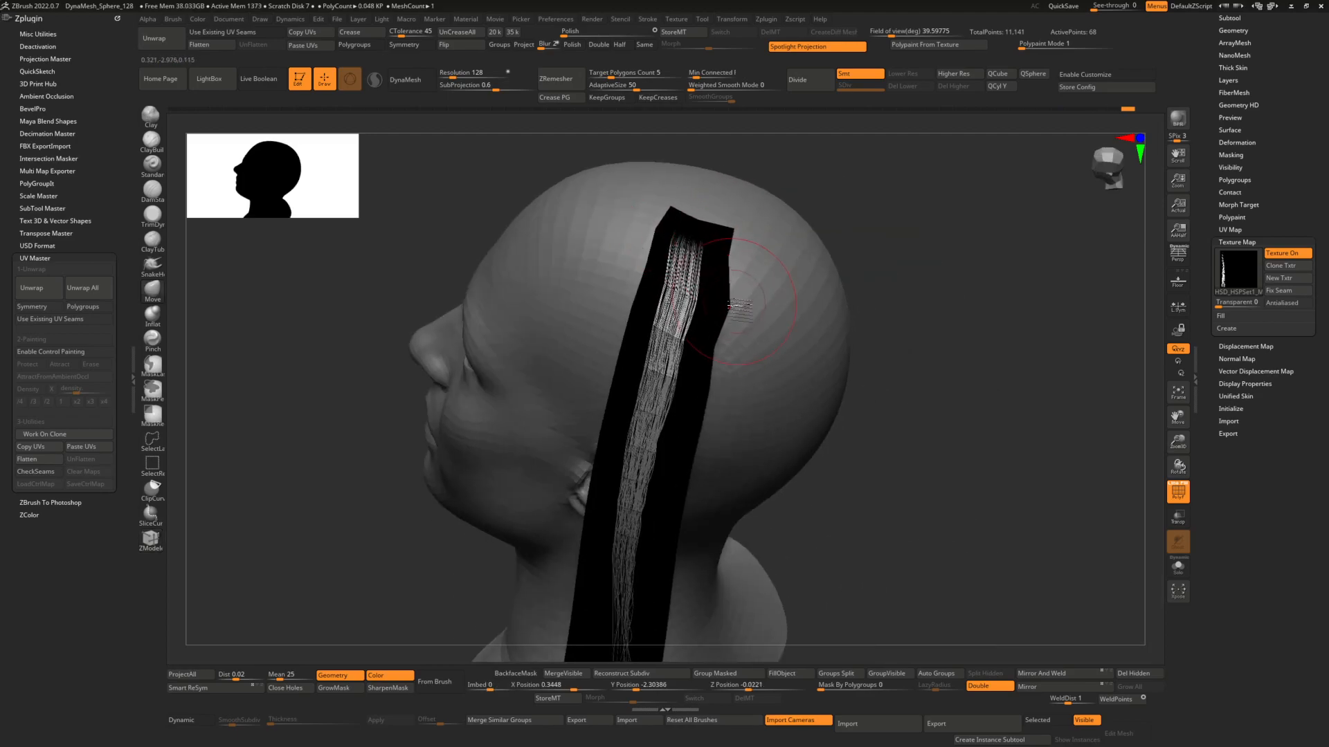
# Smooth the strip's uneven long edges along the side of the head.
pyautogui.rightClick(720, 308)
pyautogui.moveTo(720, 308); pyautogui.dragTo(657, 374, button='right')
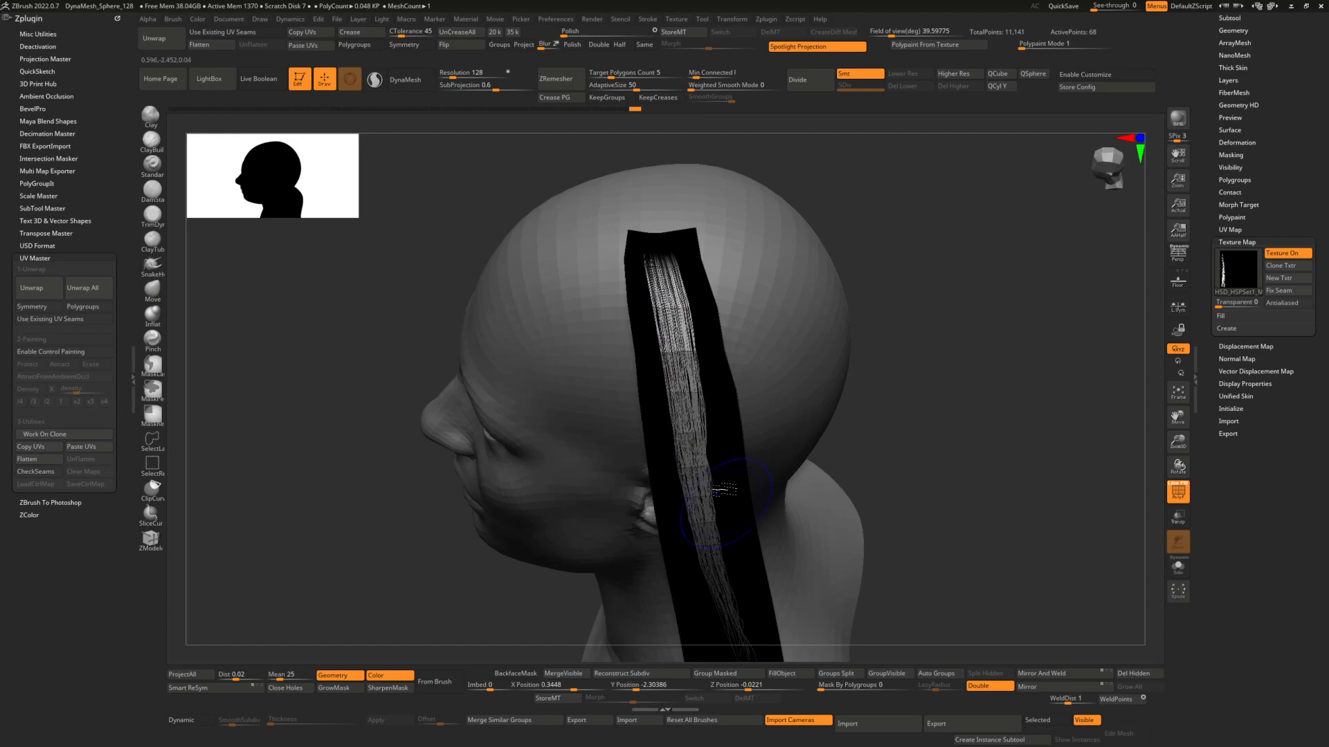
pyautogui.moveTo(737, 446); pyautogui.dragTo(690, 285, button='right')
pyautogui.keyDown('shift'); pyautogui.moveTo(690, 286); pyautogui.dragTo(707, 333); pyautogui.keyUp('shift')
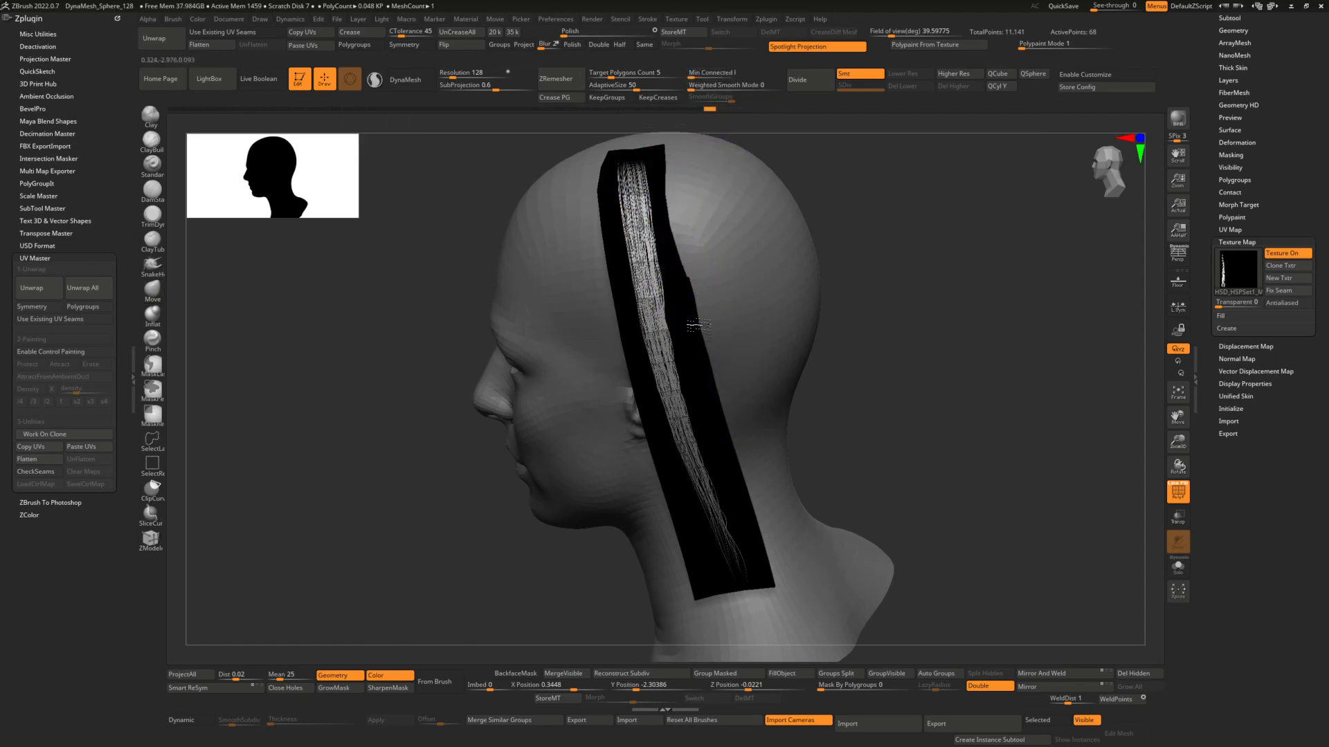
pyautogui.keyDown('shift'); pyautogui.moveTo(685, 285); pyautogui.dragTo(731, 470); pyautogui.keyUp('shift')
pyautogui.keyDown('shift'); pyautogui.moveTo(660, 281); pyautogui.dragTo(666, 342); pyautogui.keyUp('shift')
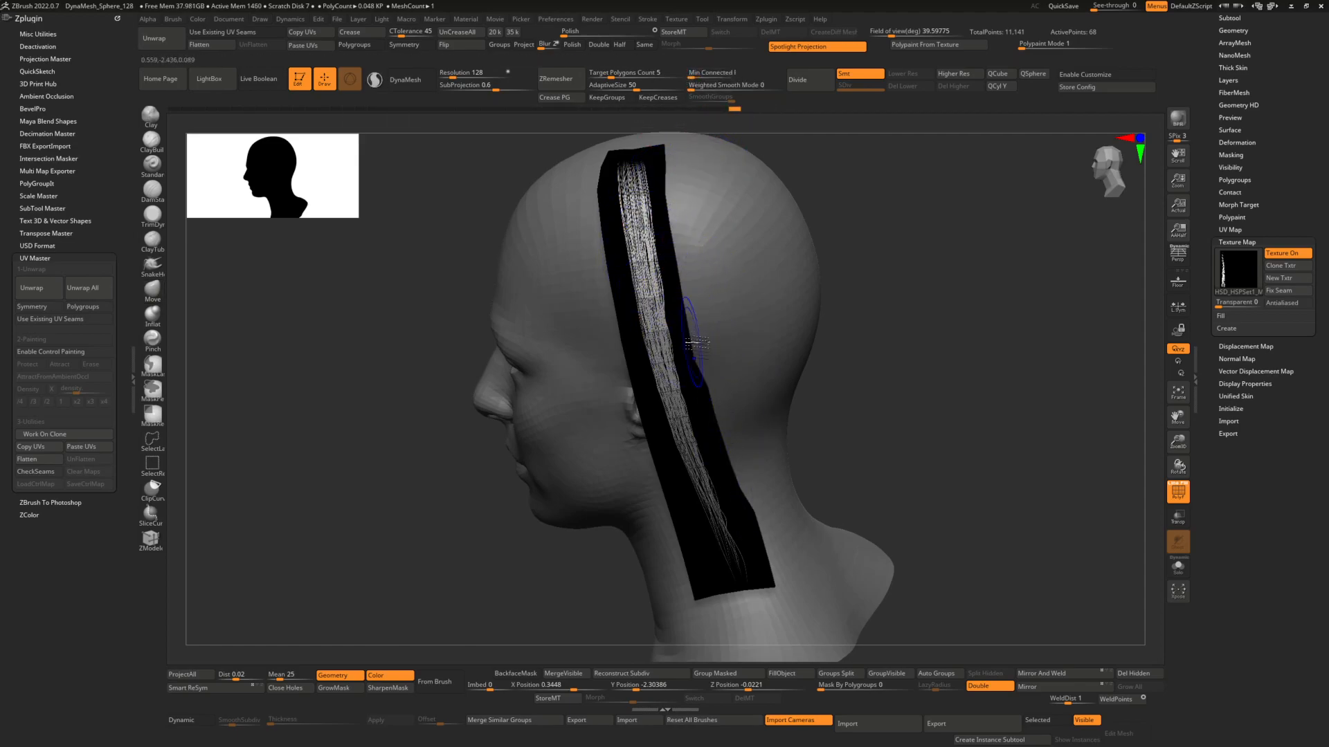
pyautogui.keyDown('shift'); pyautogui.moveTo(600, 201); pyautogui.dragTo(609, 236); pyautogui.keyUp('shift')
pyautogui.moveTo(612, 228)
pyautogui.mouseDown(button='right')
pyautogui.moveTo(683, 216)
pyautogui.moveTo(711, 291)
pyautogui.moveTo(707, 273)
pyautogui.mouseUp(button='right')
pyautogui.moveTo(870, 294); pyautogui.dragTo(860, 268, button='right')
pyautogui.moveTo(677, 212); pyautogui.dragTo(649, 212, button='right')
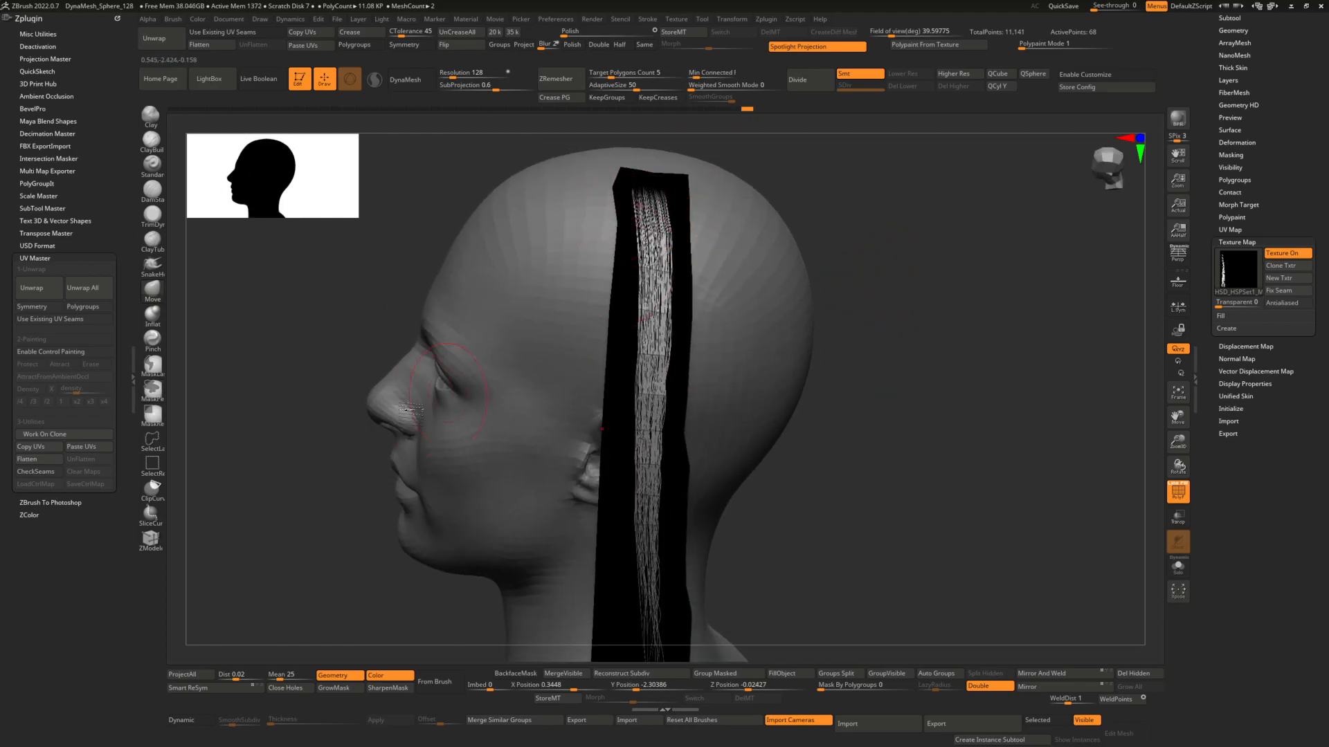
# Flatten the strip to its UV layout with UV Master and test moving its lower right corner, undoing the move.
pyautogui.click(40, 460)
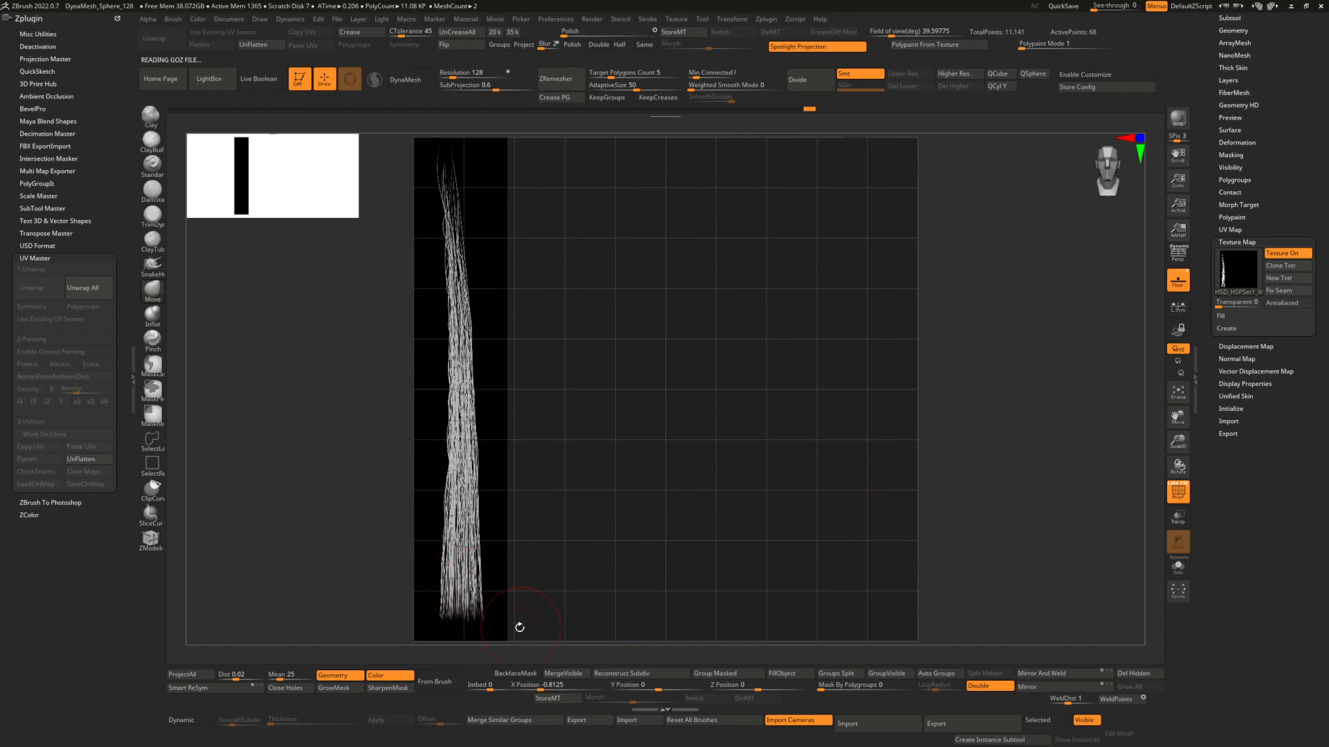
pyautogui.moveTo(510, 639)
pyautogui.mouseDown()
pyautogui.moveTo(427, 542)
pyautogui.moveTo(425, 519)
pyautogui.mouseUp()
pyautogui.hotkey('ctrl', 'z')
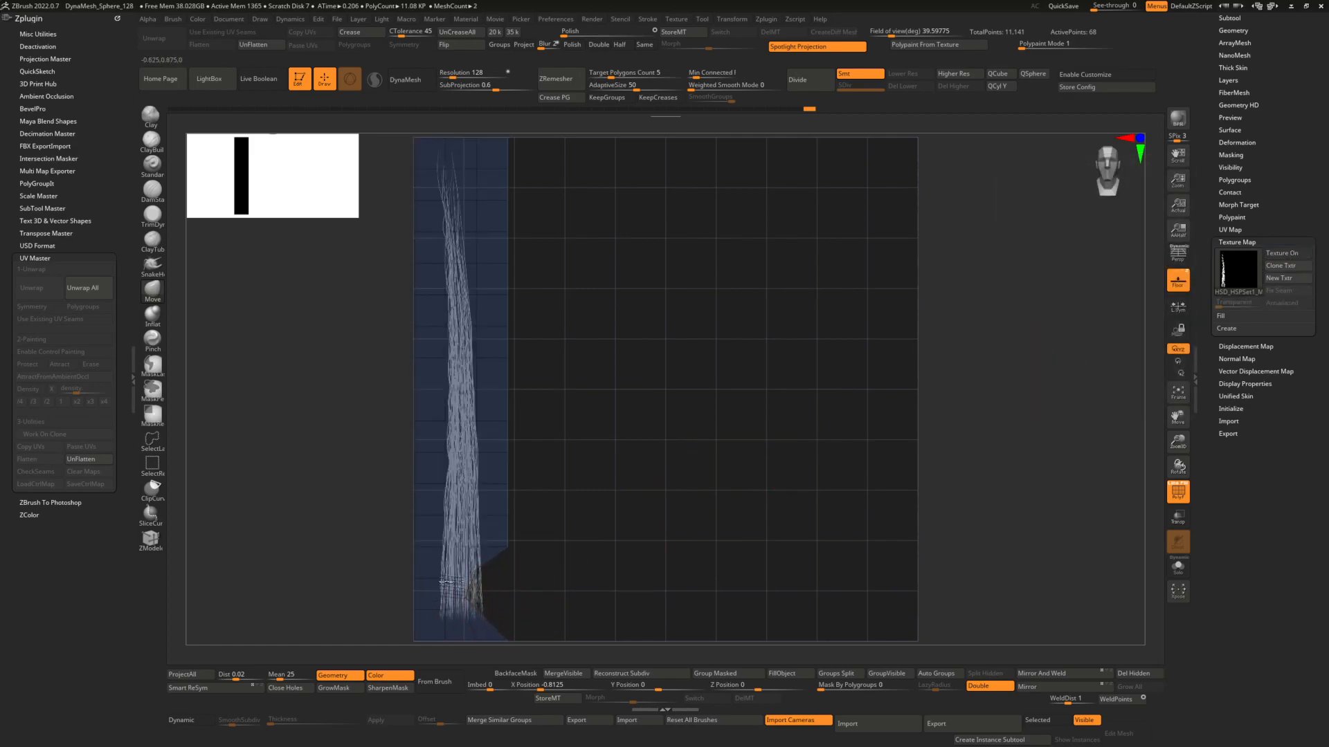
# Enlarge the brush and pull the left edge of the flattened UV strip in toward the hair strands.
pyautogui.press('space')
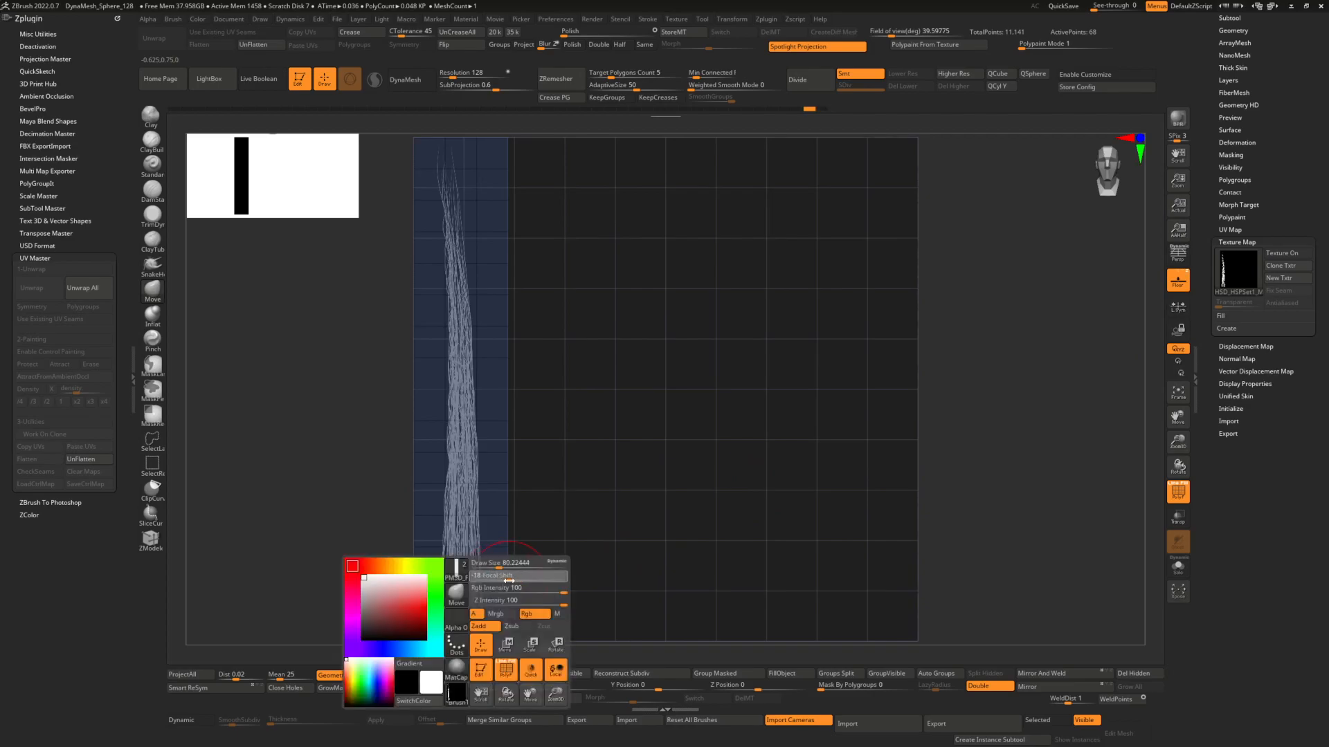
pyautogui.moveTo(501, 565); pyautogui.dragTo(516, 565)
pyautogui.moveTo(413, 609); pyautogui.dragTo(427, 609)
pyautogui.moveTo(414, 508); pyautogui.dragTo(429, 506)
pyautogui.moveTo(418, 420); pyautogui.dragTo(425, 414)
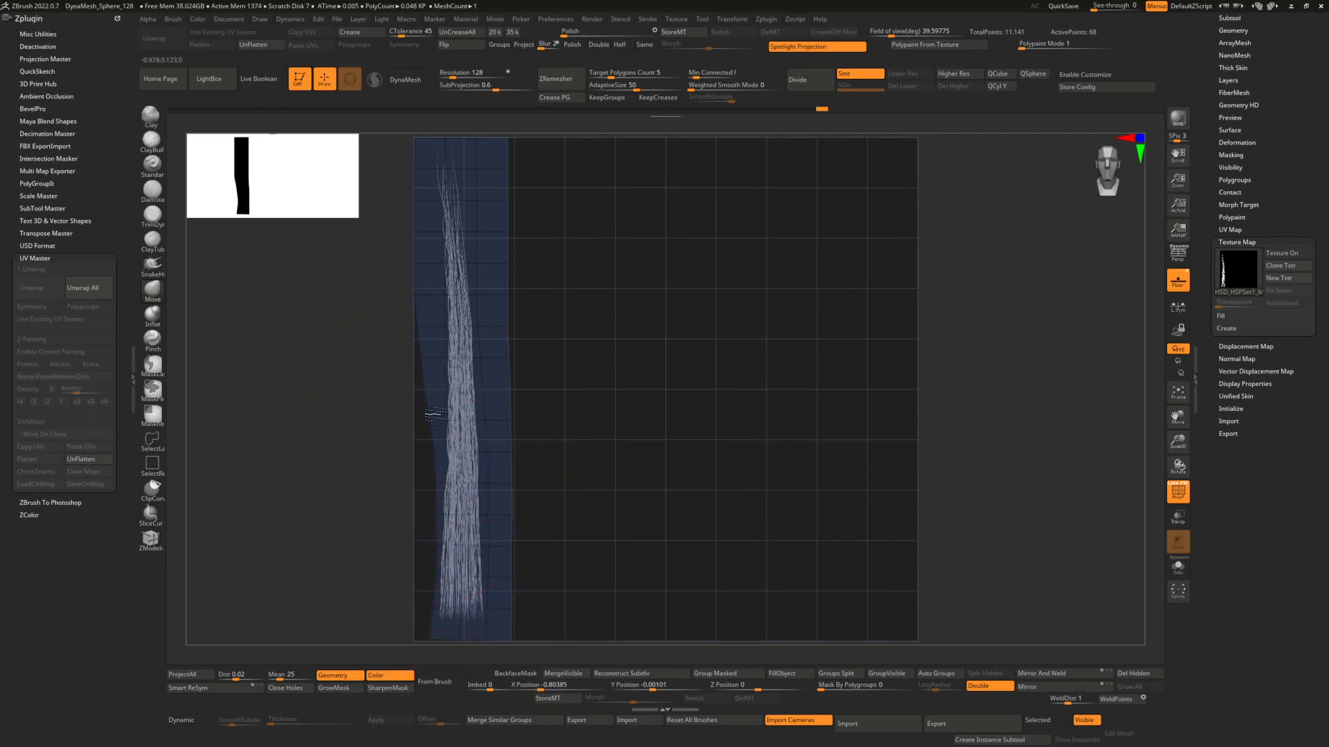
pyautogui.moveTo(419, 324); pyautogui.dragTo(435, 313)
pyautogui.moveTo(423, 249); pyautogui.dragTo(435, 239)
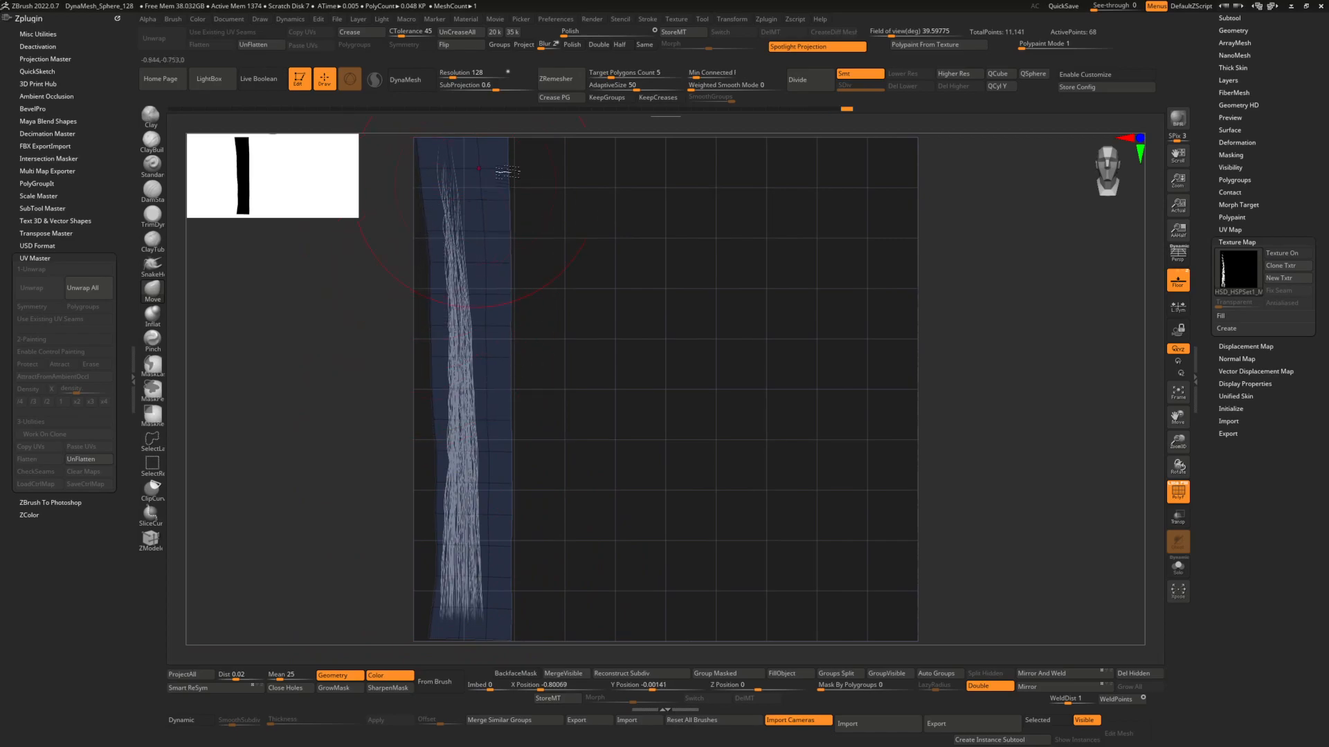
# Pull the right edge of the flattened UV strip in to follow the hair strands along its length.
pyautogui.moveTo(508, 149); pyautogui.dragTo(486, 147)
pyautogui.press('space')
pyautogui.moveTo(508, 224); pyautogui.dragTo(490, 222)
pyautogui.moveTo(510, 281); pyautogui.dragTo(492, 279)
pyautogui.moveTo(510, 338); pyautogui.dragTo(499, 336)
pyautogui.moveTo(511, 390); pyautogui.dragTo(498, 390)
pyautogui.moveTo(508, 444); pyautogui.dragTo(497, 447)
pyautogui.moveTo(509, 499); pyautogui.dragTo(500, 503)
pyautogui.moveTo(510, 552); pyautogui.dragTo(504, 553)
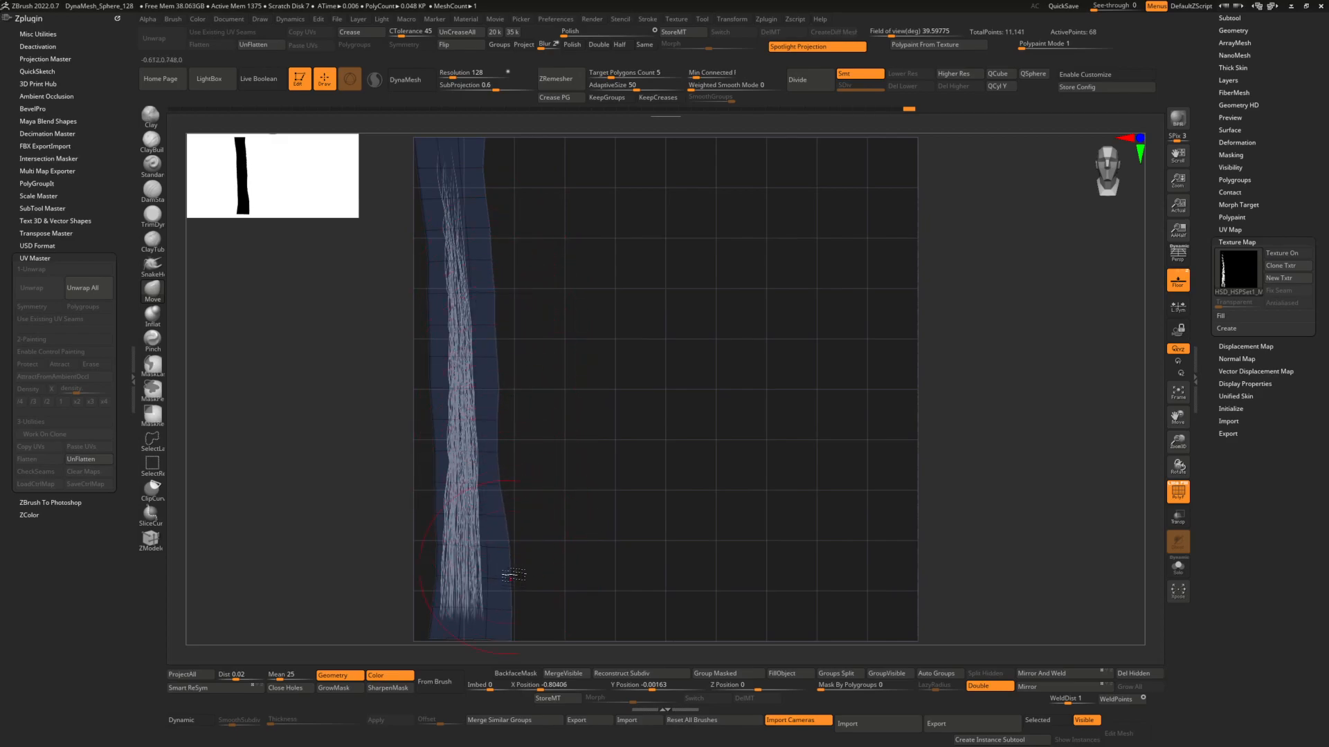
# Tighten the lower and upper ends of the flattened UV strip around the hair strands.
pyautogui.moveTo(498, 632); pyautogui.dragTo(434, 615)
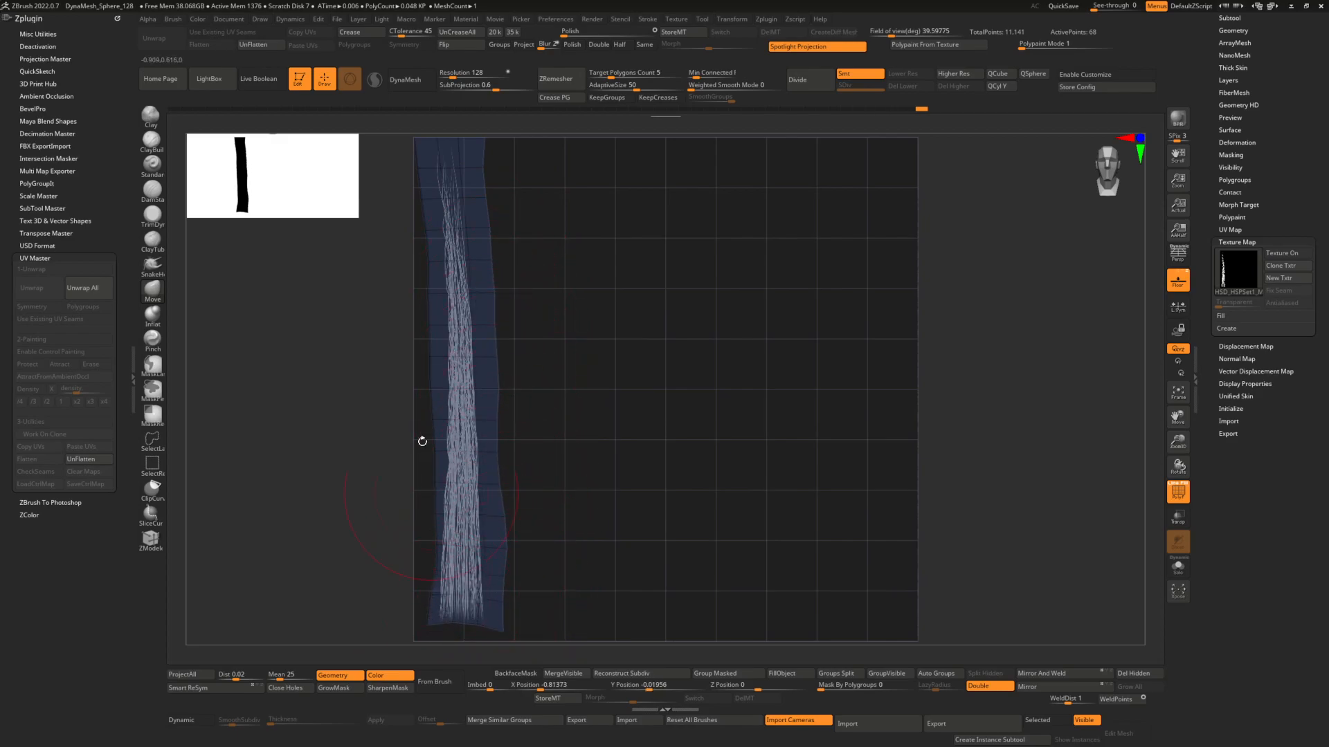
pyautogui.moveTo(422, 146)
pyautogui.mouseDown()
pyautogui.moveTo(434, 164)
pyautogui.moveTo(483, 150)
pyautogui.mouseUp()
pyautogui.press('space')
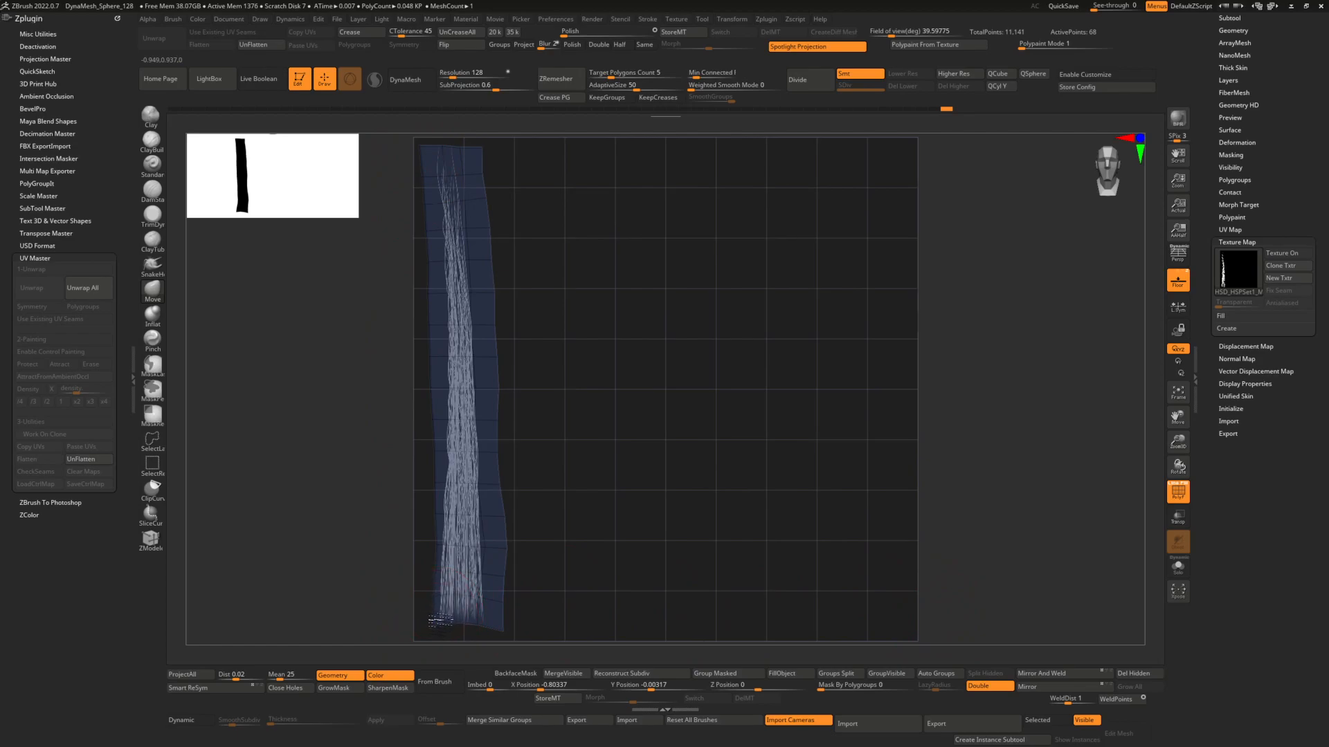
pyautogui.press('space')
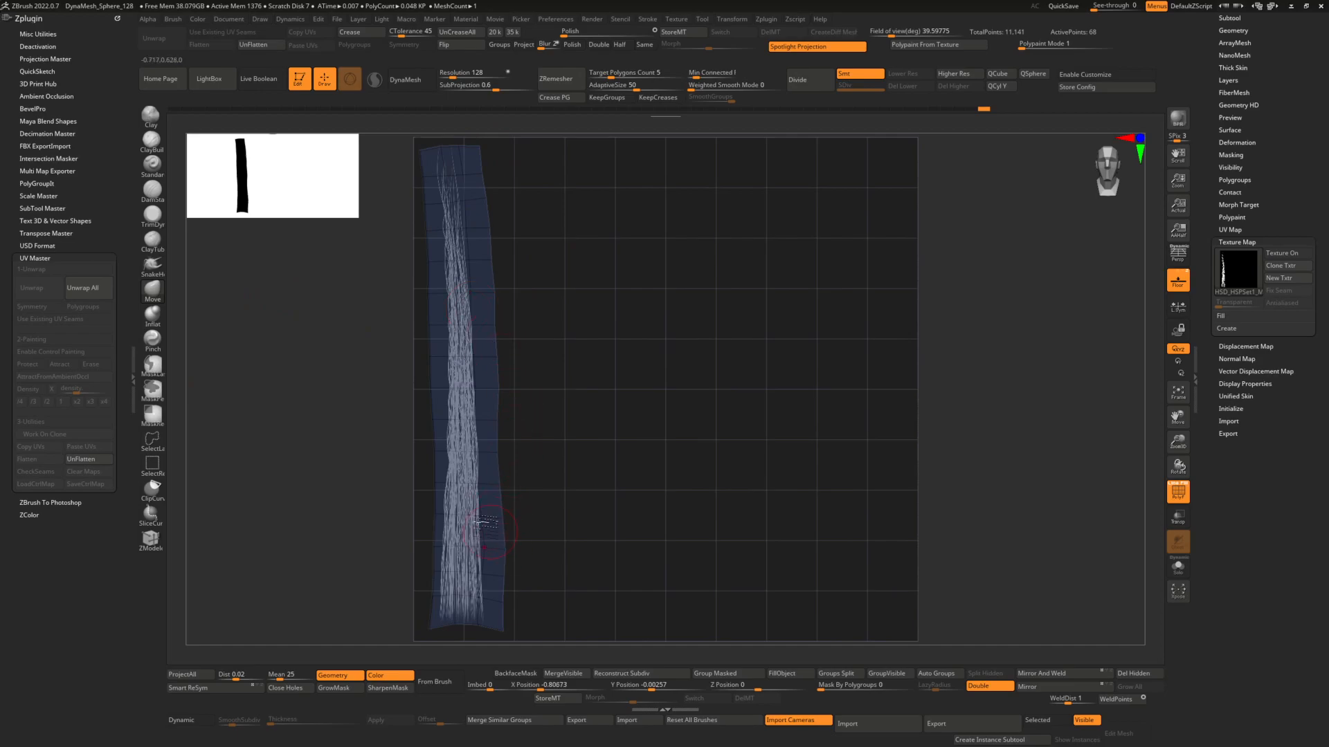
# Unflatten the strip back onto the head and display the hair texture on it.
pyautogui.click(80, 459)
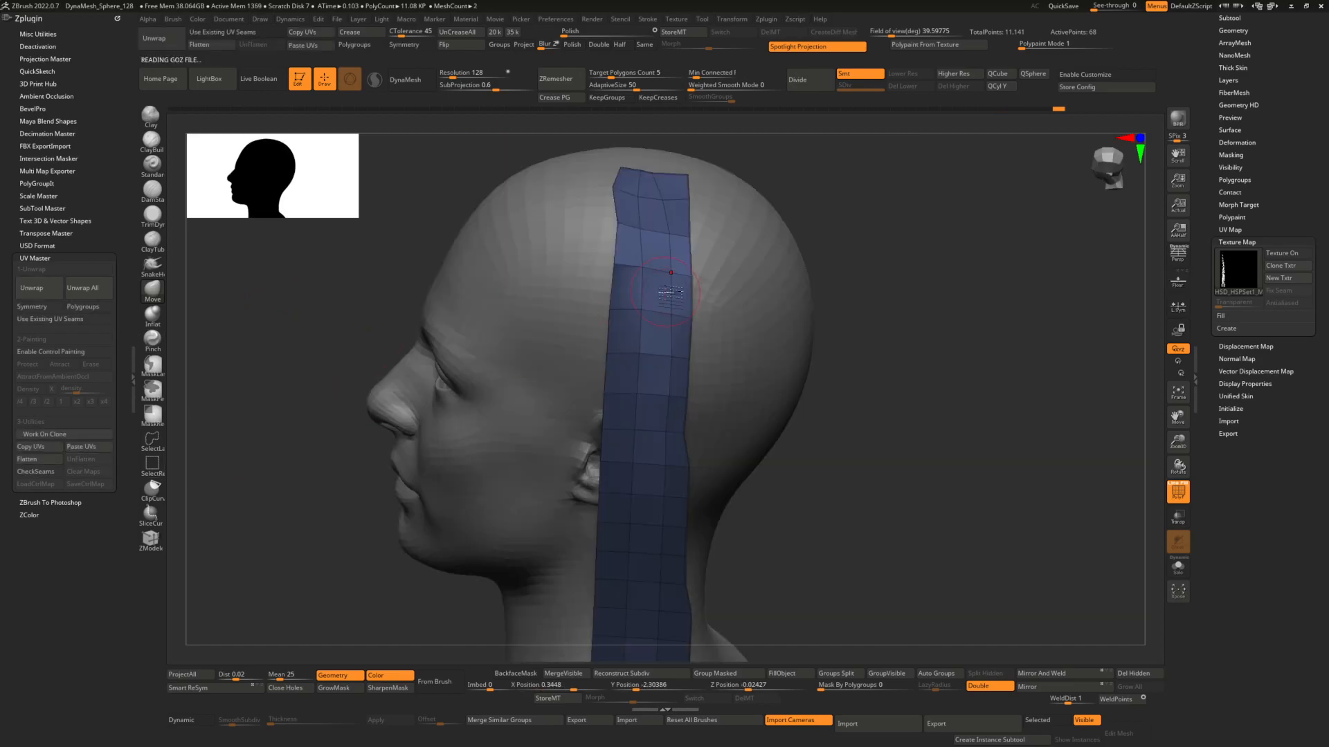
pyautogui.click(1288, 254)
pyautogui.moveTo(774, 463)
pyautogui.mouseDown()
pyautogui.moveTo(773, 437)
pyautogui.moveTo(768, 455)
pyautogui.mouseUp()
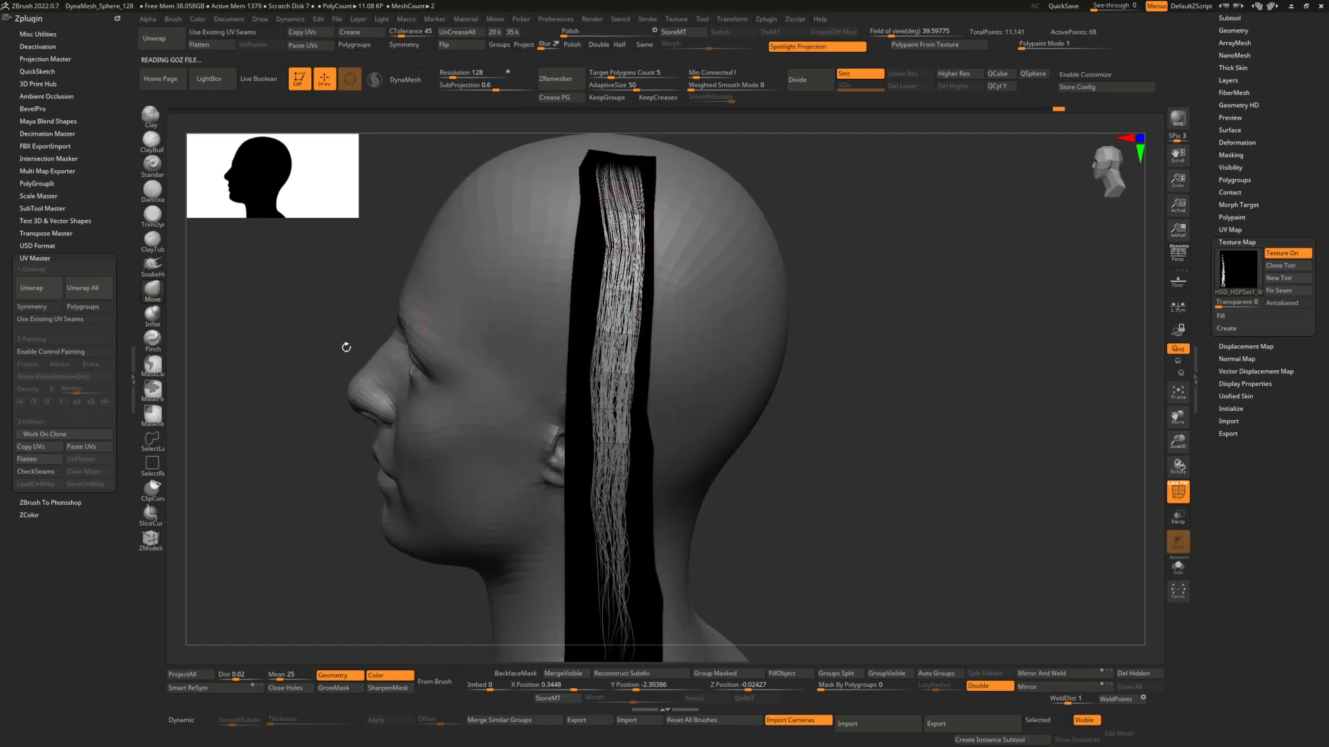
# Flatten the strip again, pull its upper and lower ends in around the hair strands, and unflatten it to inspect the tips.
pyautogui.click(56, 460)
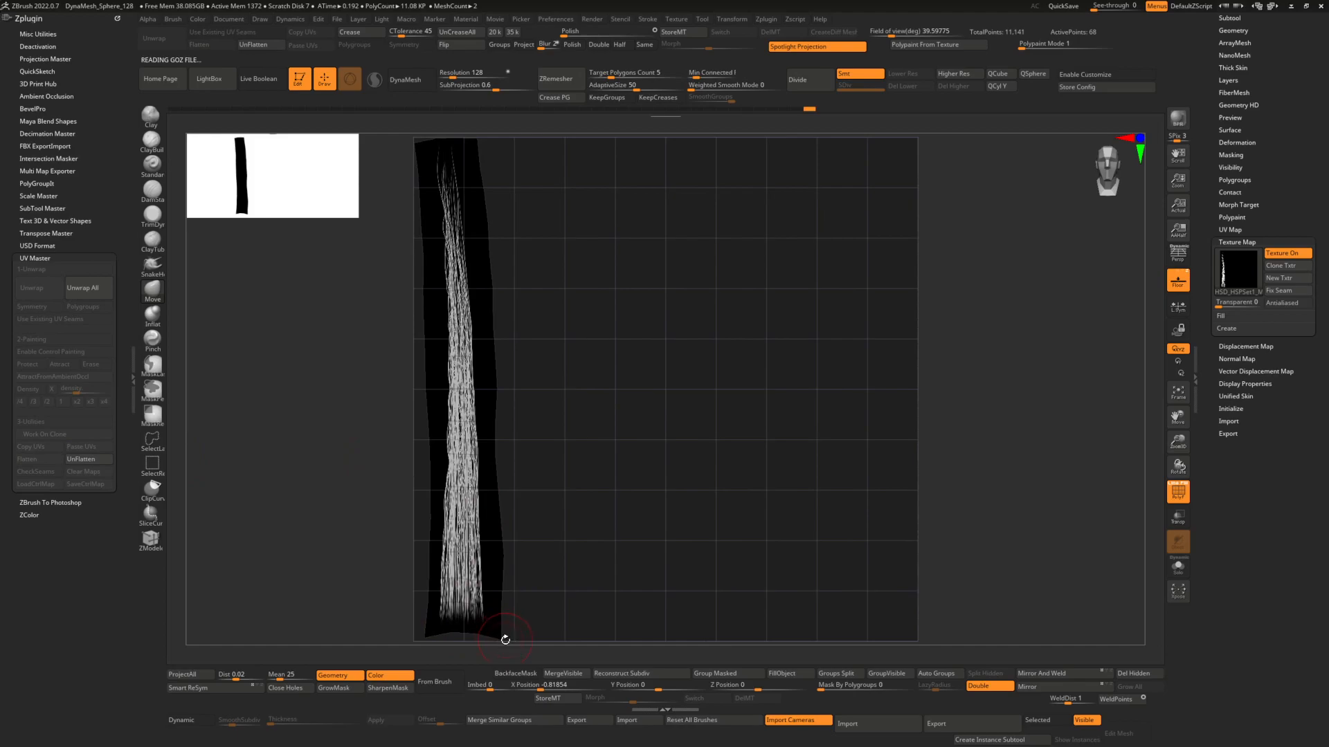
pyautogui.moveTo(441, 140)
pyautogui.mouseDown()
pyautogui.moveTo(450, 146)
pyautogui.moveTo(431, 155)
pyautogui.mouseUp()
pyautogui.moveTo(435, 637)
pyautogui.mouseDown()
pyautogui.moveTo(440, 622)
pyautogui.moveTo(502, 620)
pyautogui.mouseUp()
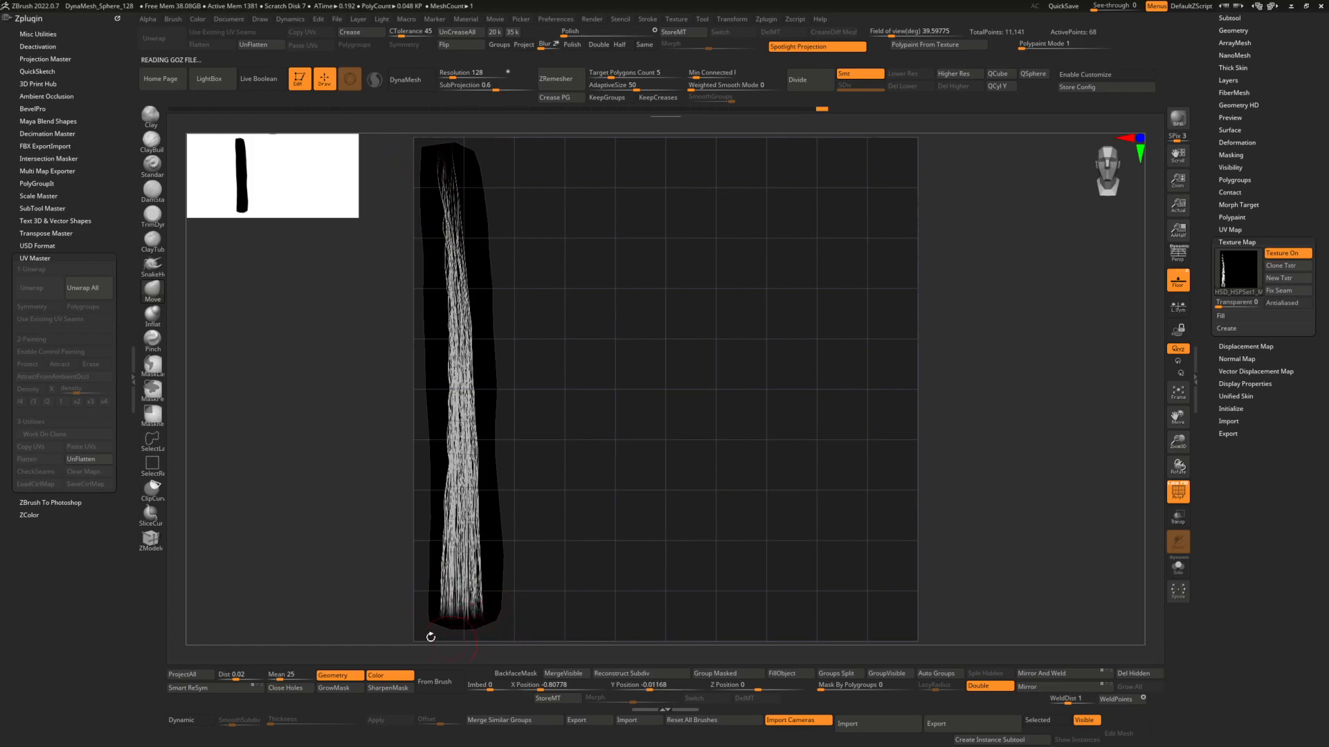
pyautogui.click(81, 459)
pyautogui.moveTo(790, 485); pyautogui.dragTo(807, 438)
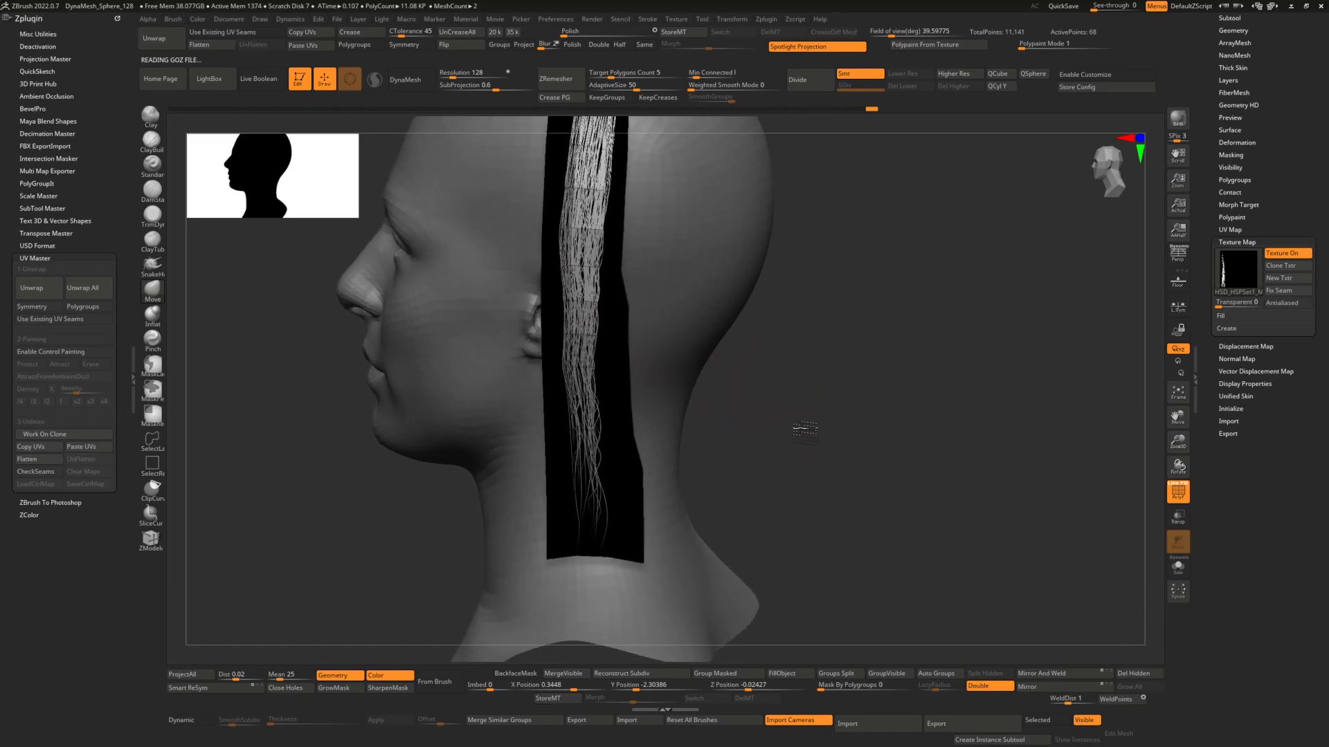
# Reshape the flattened strip's lower end, upper end and left edge closer to the strands, and unflatten it.
pyautogui.click(39, 458)
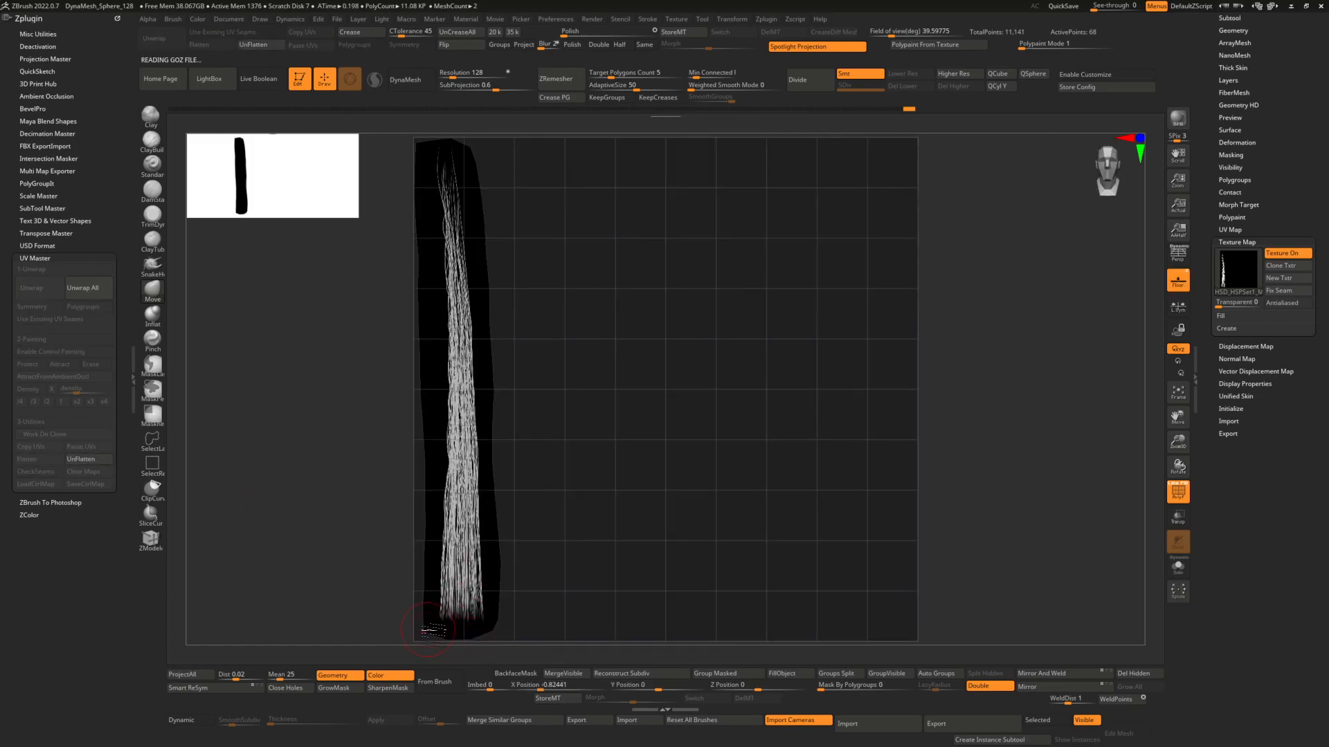
pyautogui.moveTo(466, 635); pyautogui.dragTo(461, 622)
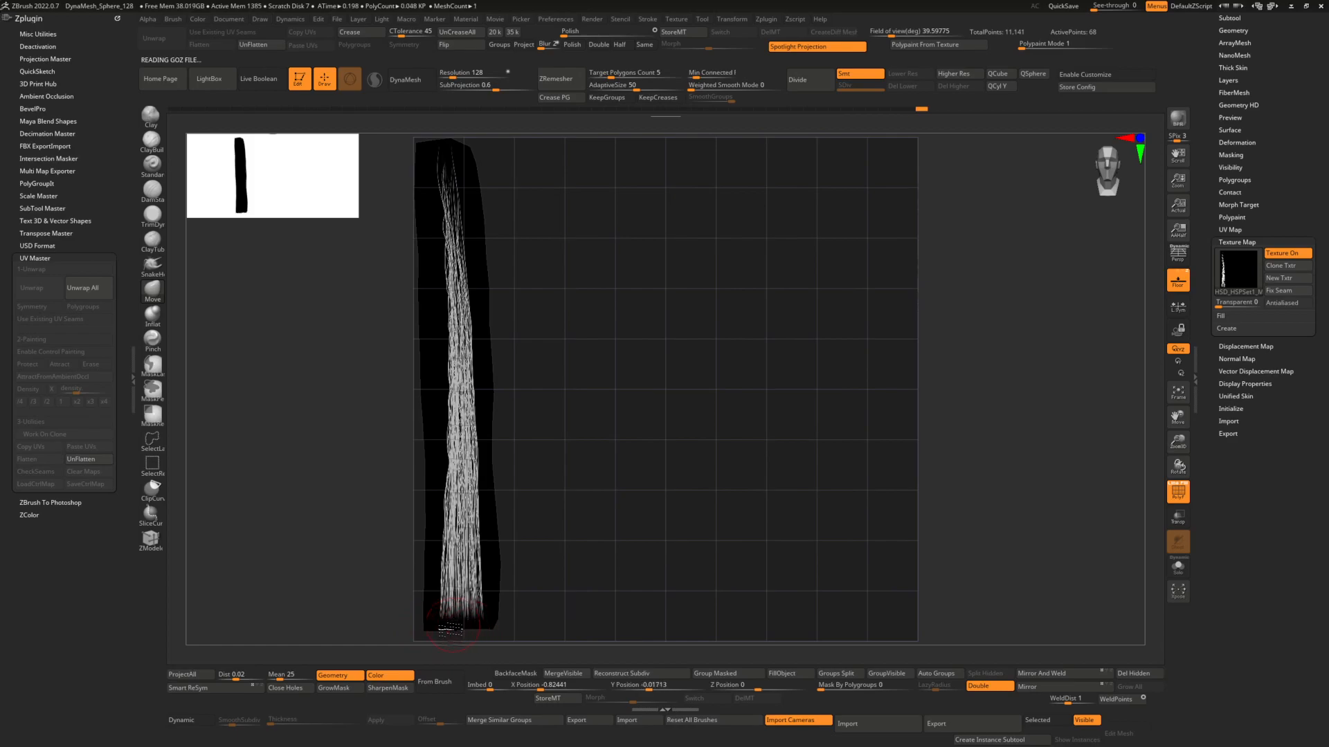
pyautogui.moveTo(453, 159)
pyautogui.keyDown('shift'); pyautogui.mouseDown()
pyautogui.moveTo(423, 153)
pyautogui.moveTo(466, 156)
pyautogui.mouseUp(); pyautogui.keyUp('shift')
pyautogui.keyDown('shift'); pyautogui.moveTo(431, 203); pyautogui.dragTo(437, 431); pyautogui.keyUp('shift')
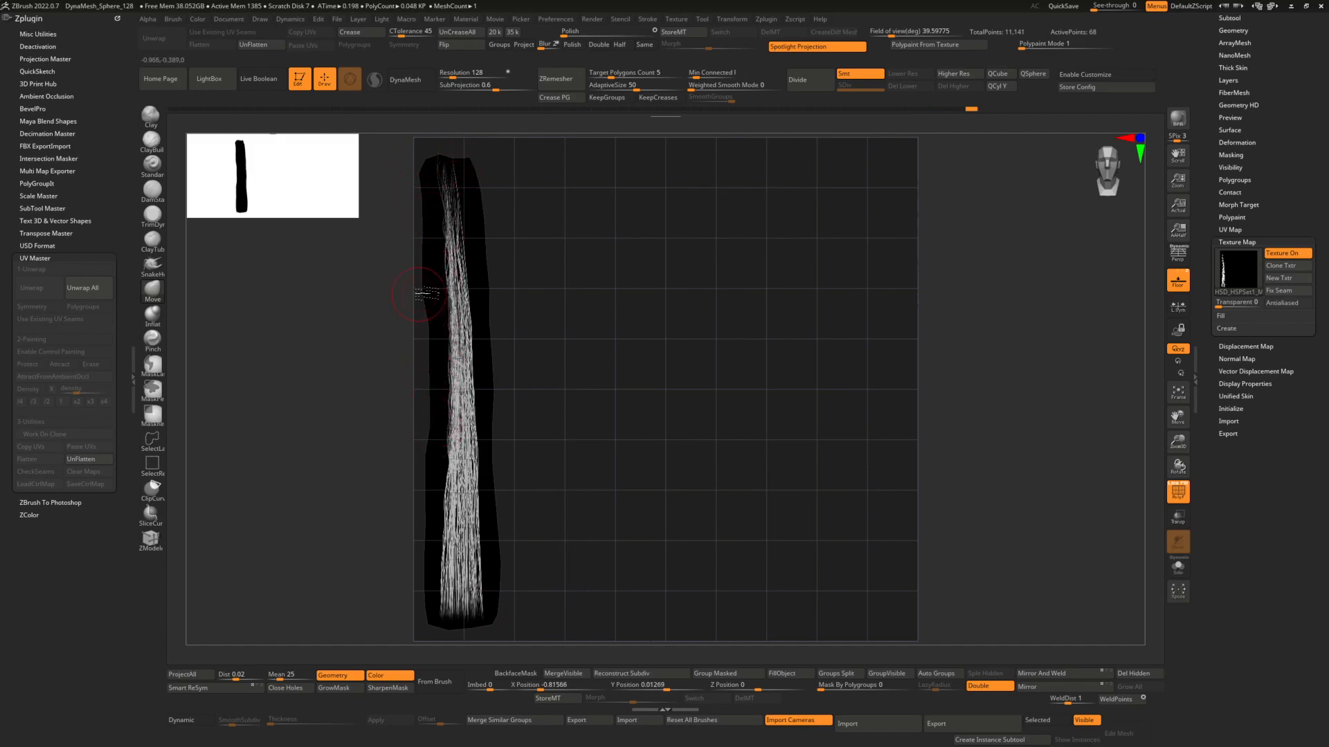
pyautogui.click(101, 460)
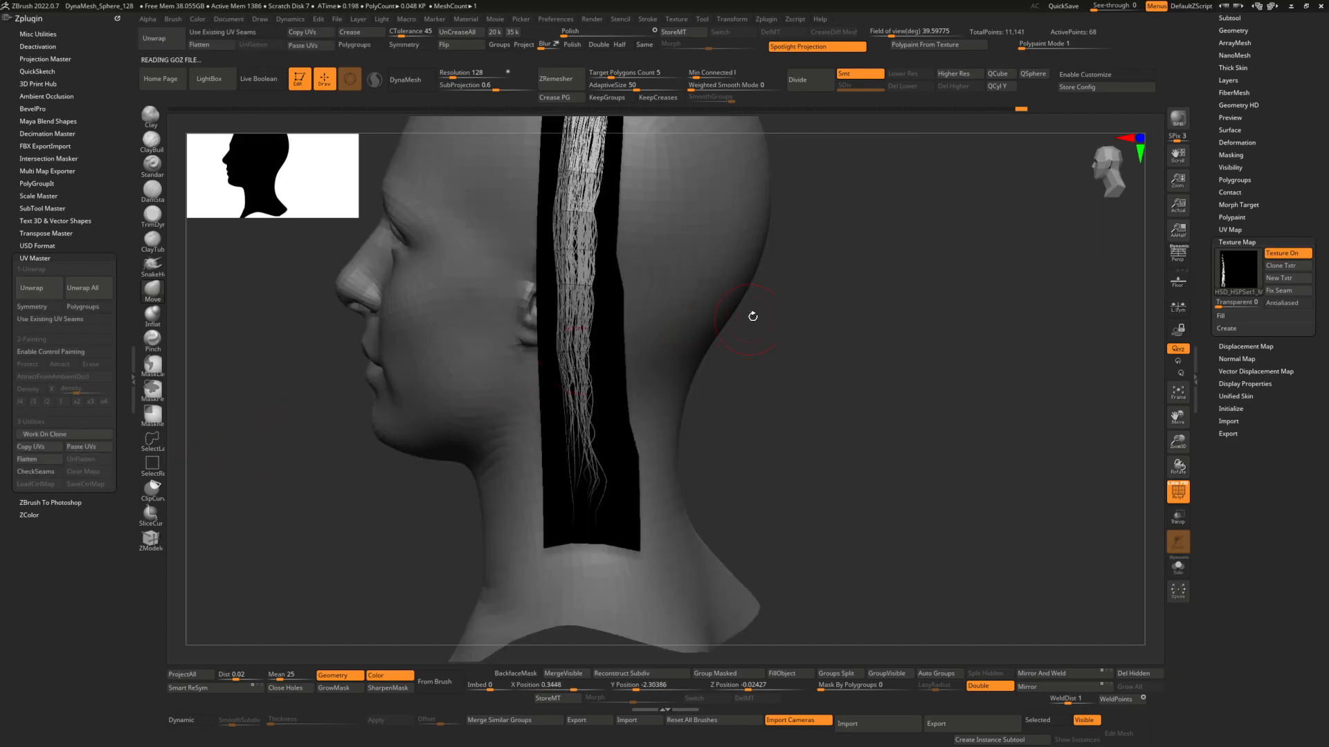
# Pull the flattened UV strip's left edge and top corner in toward the strands, and restore the 3D shape.
pyautogui.click(46, 471)
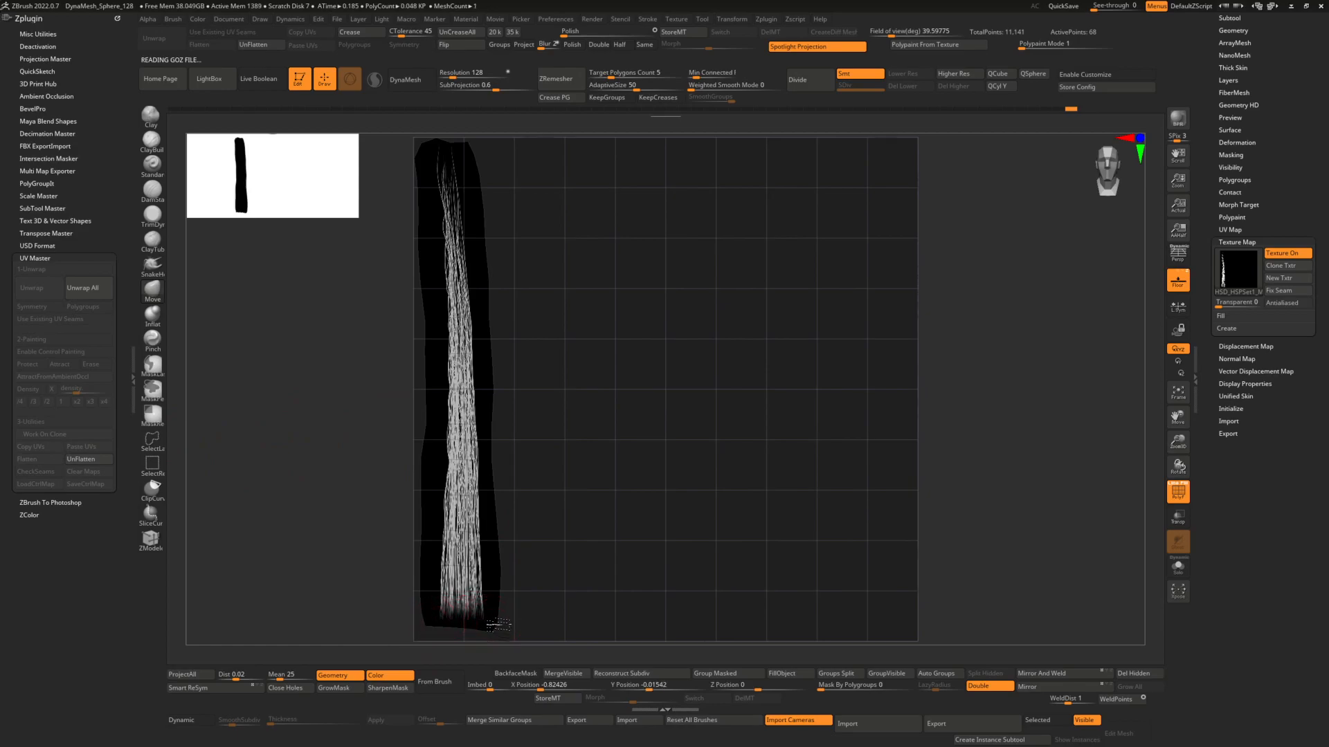
pyautogui.moveTo(422, 149)
pyautogui.mouseDown()
pyautogui.moveTo(440, 158)
pyautogui.moveTo(424, 169)
pyautogui.moveTo(425, 281)
pyautogui.moveTo(424, 231)
pyautogui.mouseUp()
pyautogui.moveTo(425, 454); pyautogui.dragTo(428, 576)
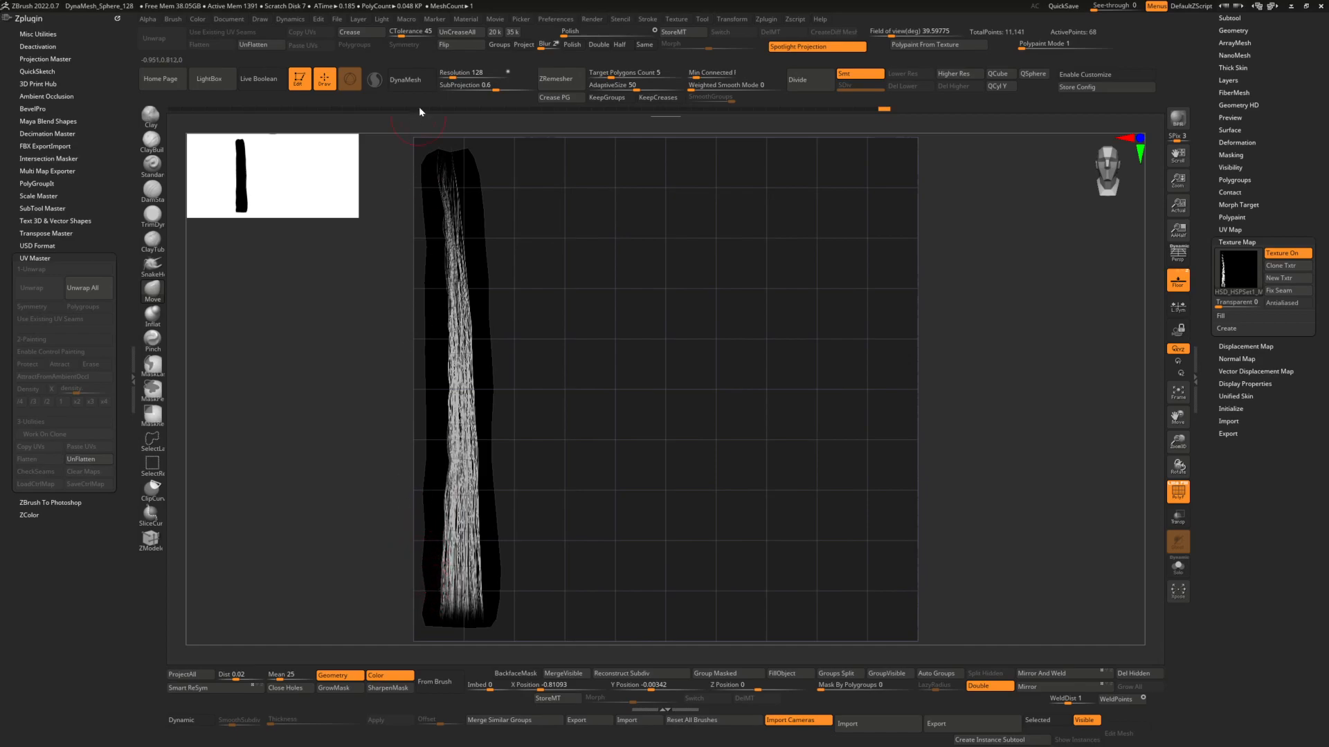
pyautogui.moveTo(442, 141); pyautogui.dragTo(431, 151)
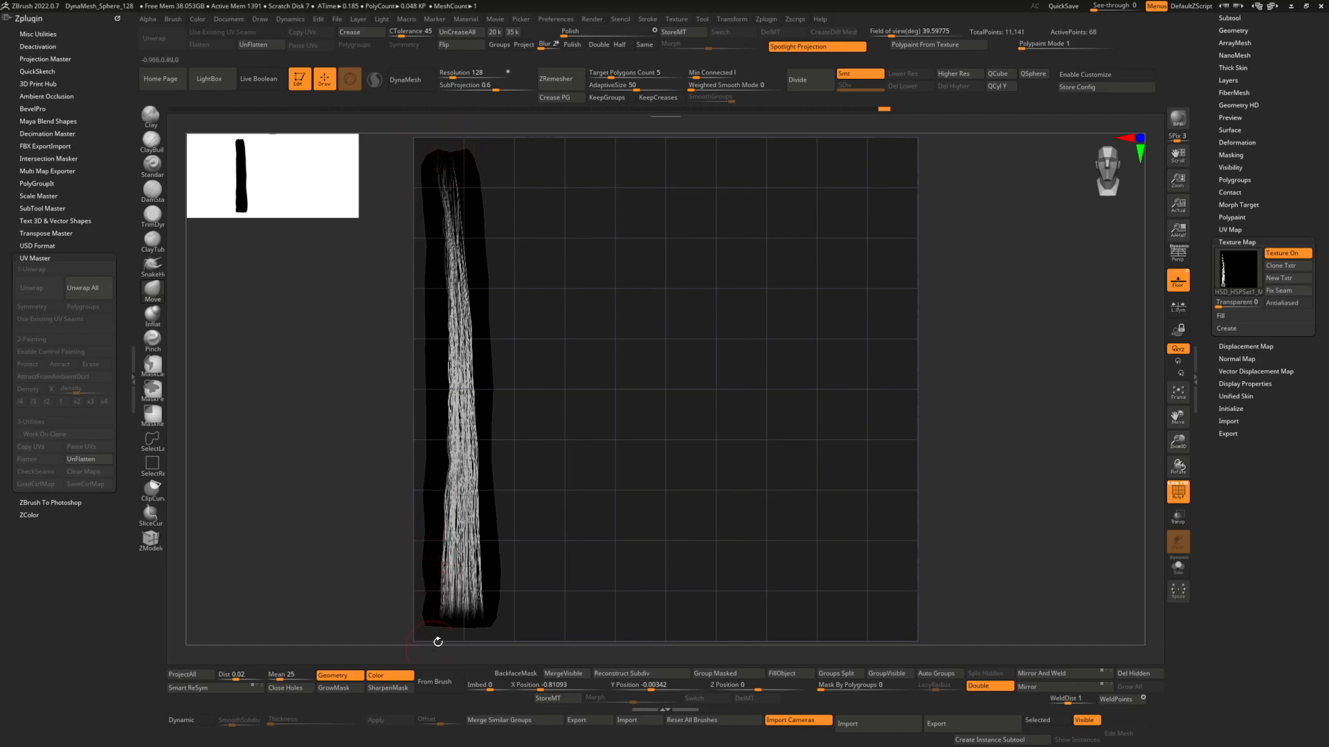
pyautogui.click(103, 459)
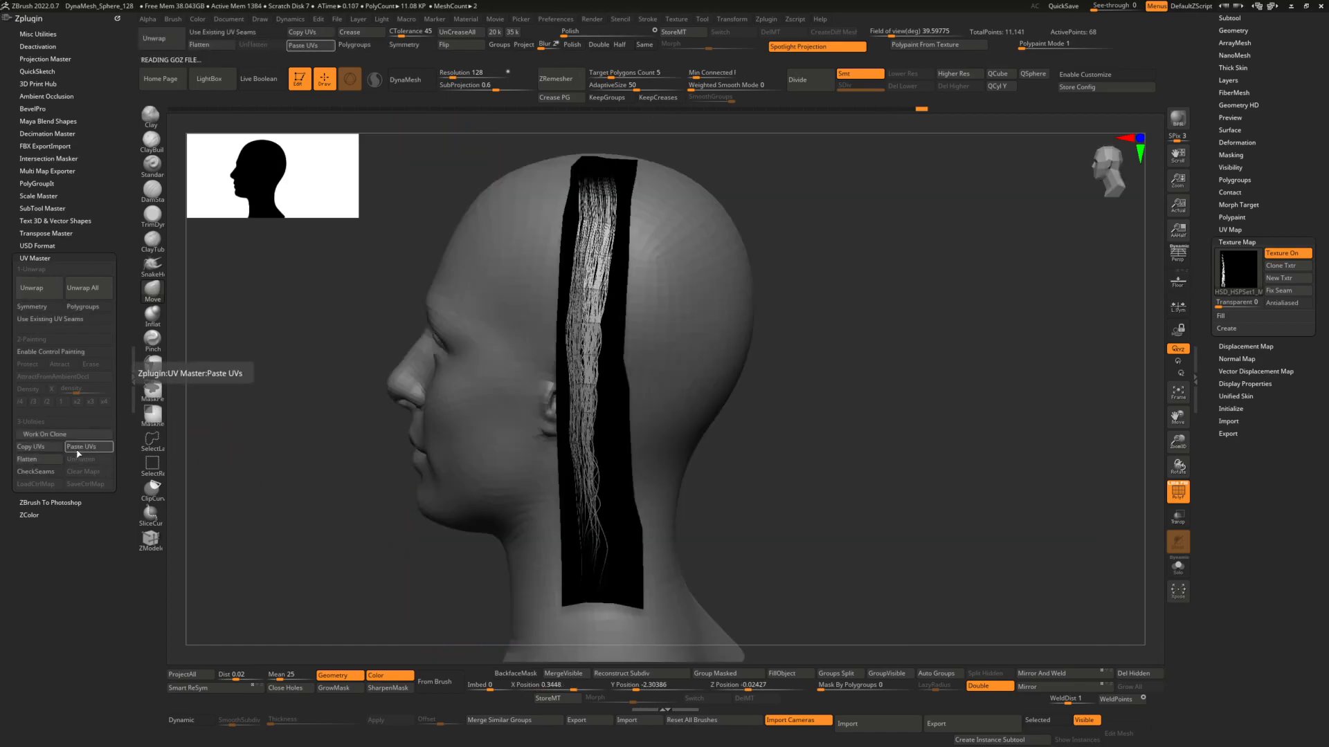
# Raise the bottom edge of the flattened UV strip to the strand ends and check the root area on the head.
pyautogui.click(27, 459)
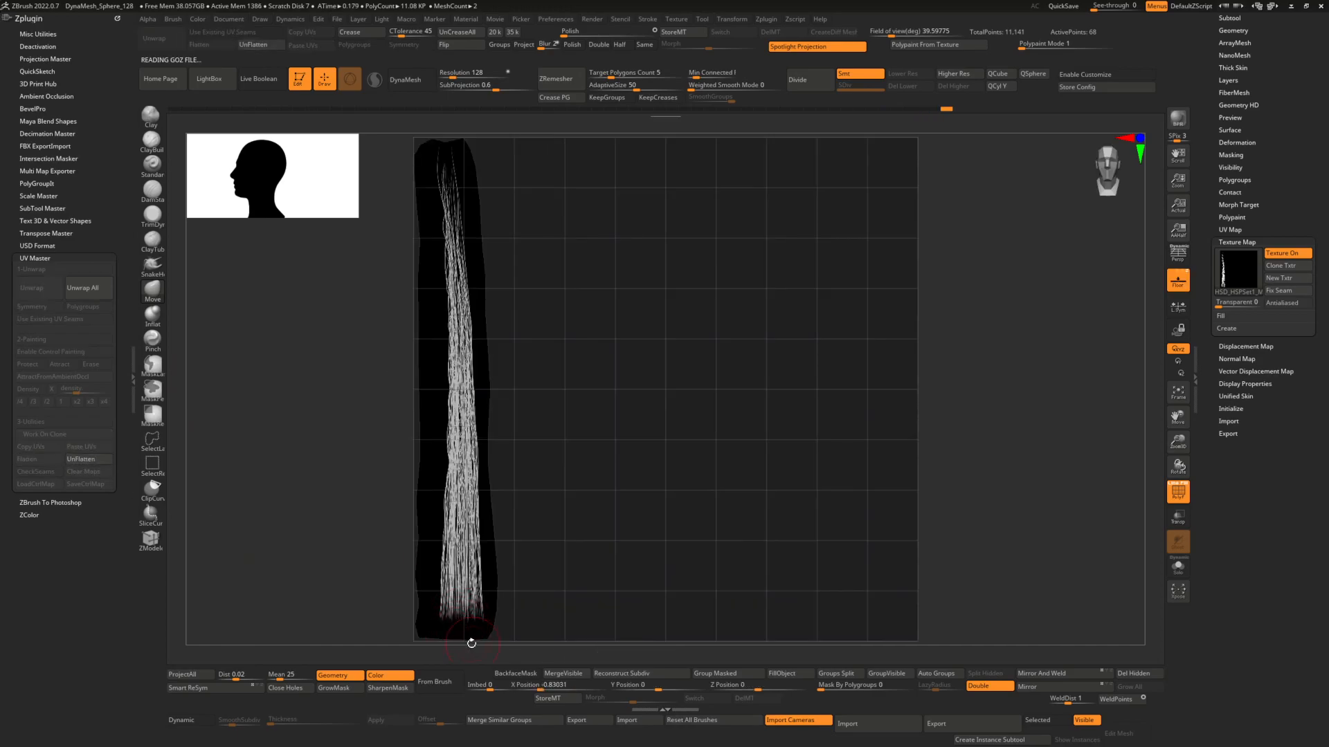
pyautogui.moveTo(487, 628); pyautogui.dragTo(428, 606)
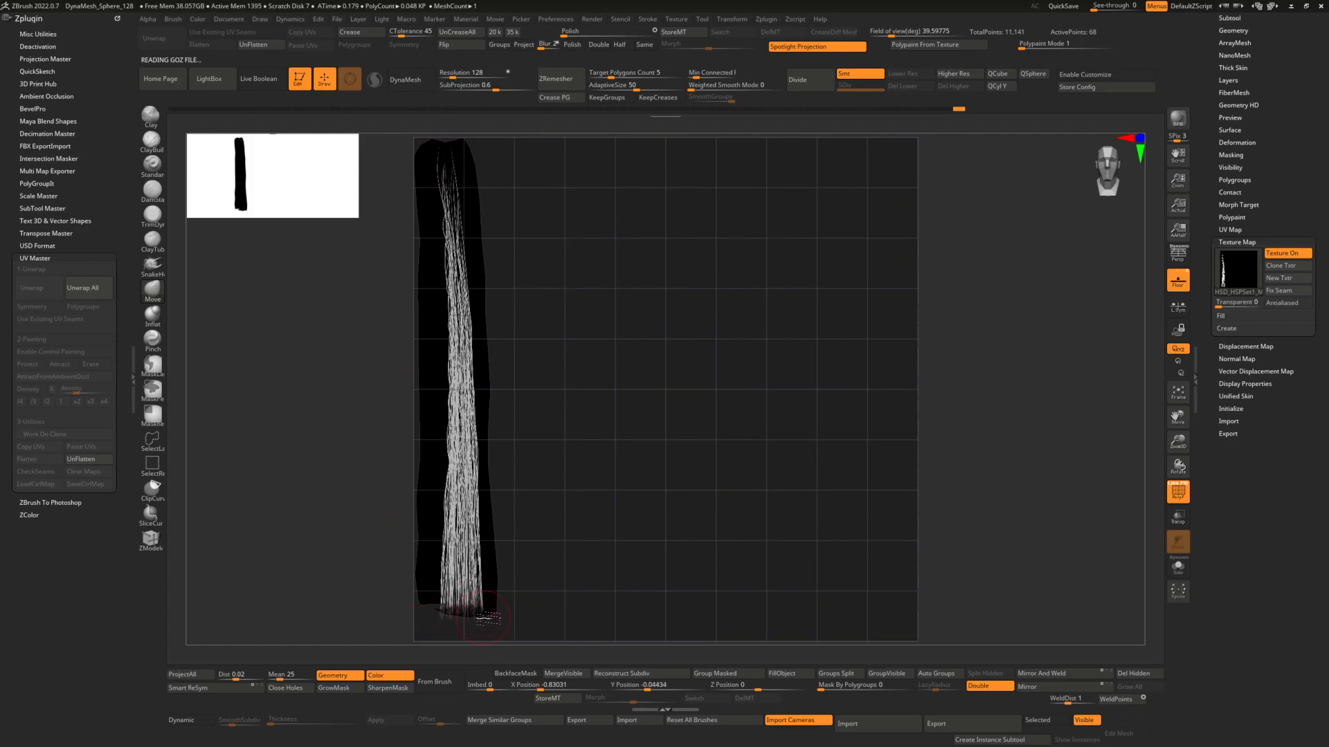
pyautogui.click(113, 458)
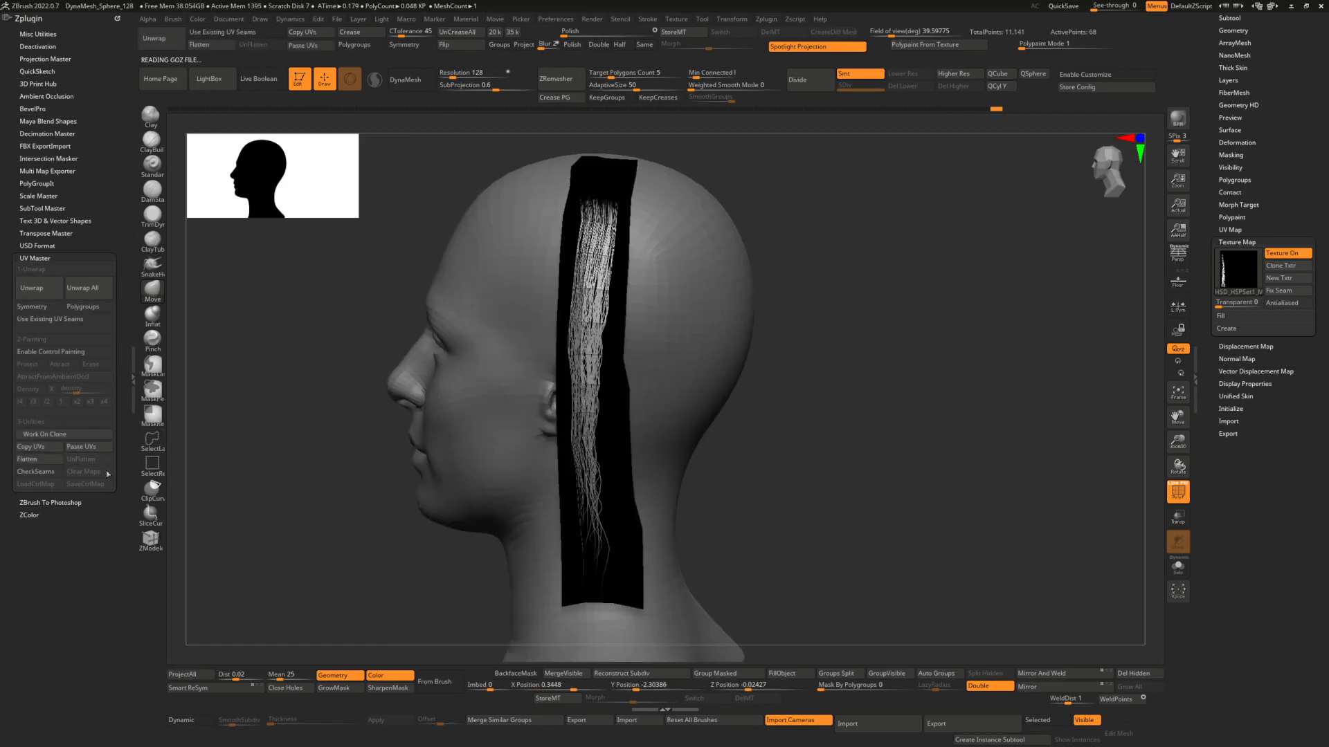
pyautogui.moveTo(644, 236); pyautogui.dragTo(611, 178, button='right')
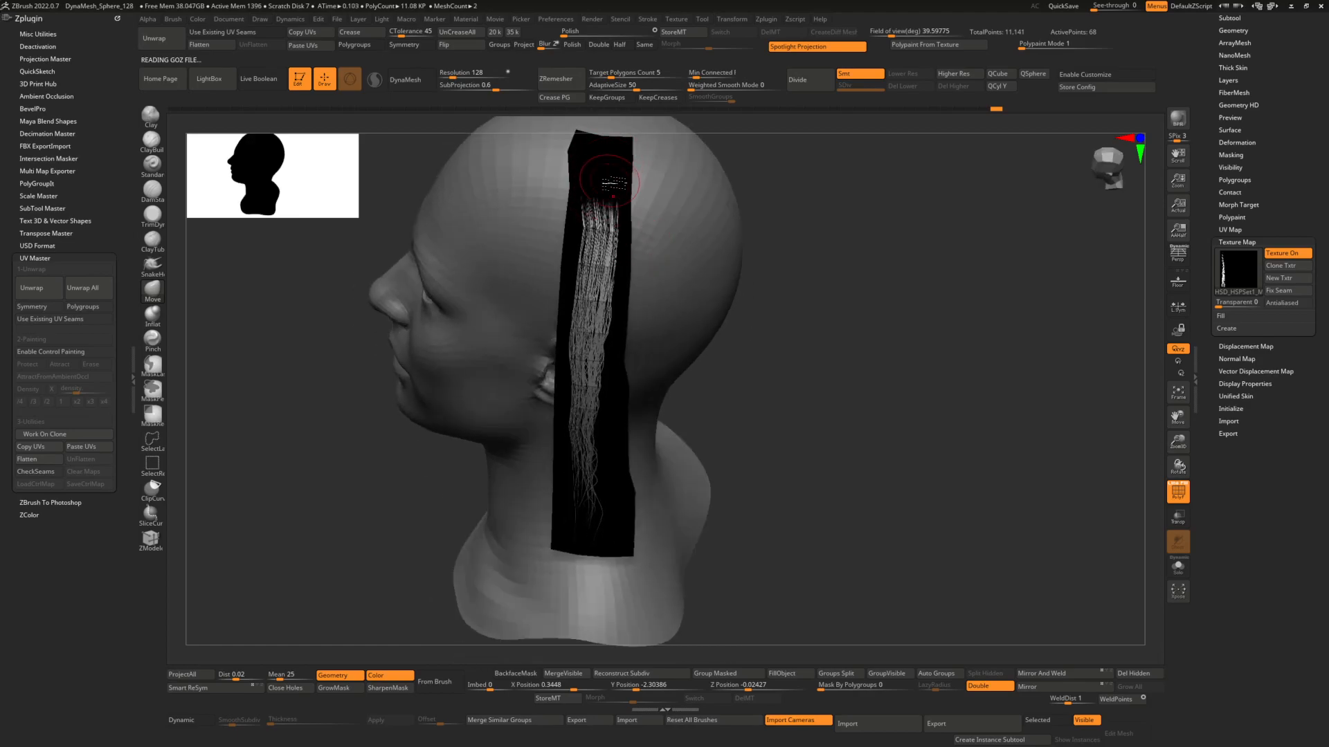
# Readjust the lower end of the flattened UV strip, unflatten it, and compare the strip with its texture off and on.
pyautogui.click(40, 459)
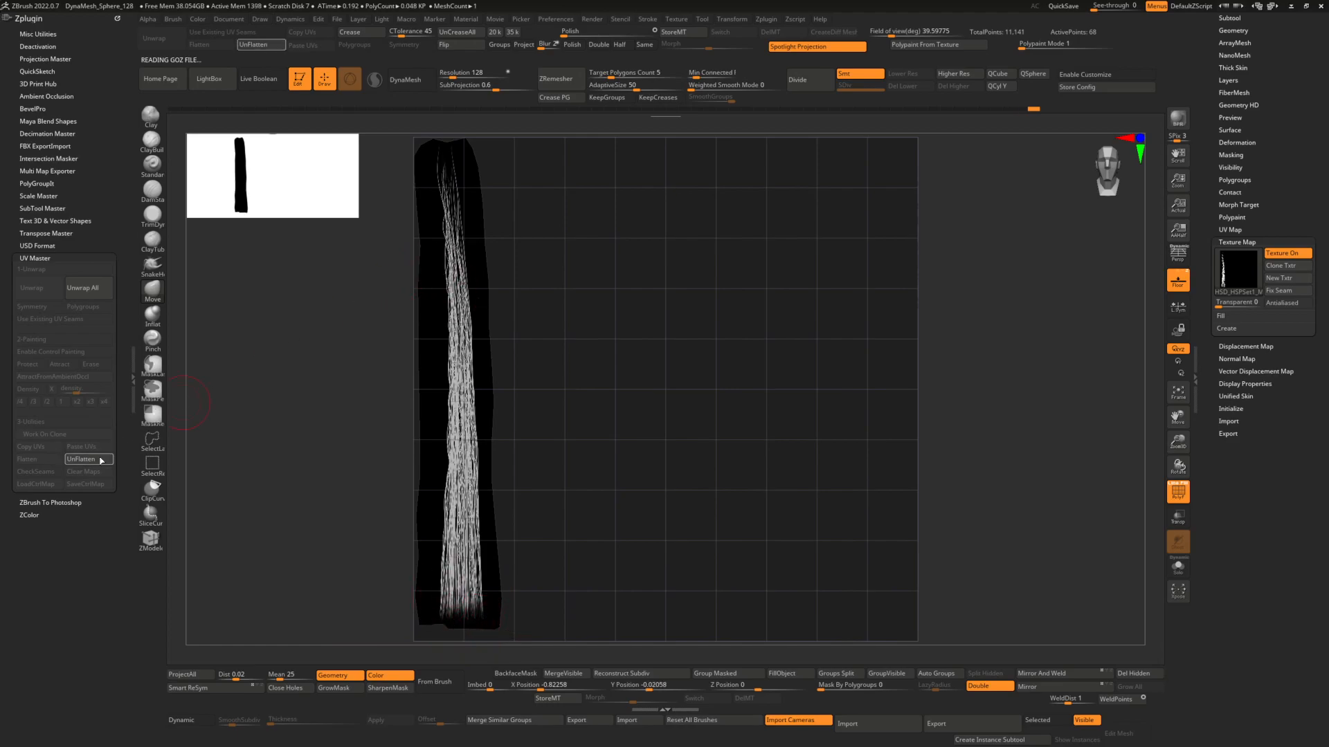
pyautogui.click(89, 459)
pyautogui.moveTo(626, 247)
pyautogui.mouseDown(button='right')
pyautogui.moveTo(685, 267)
pyautogui.moveTo(652, 246)
pyautogui.mouseUp(button='right')
pyautogui.click(1287, 258)
pyautogui.click(1288, 258)
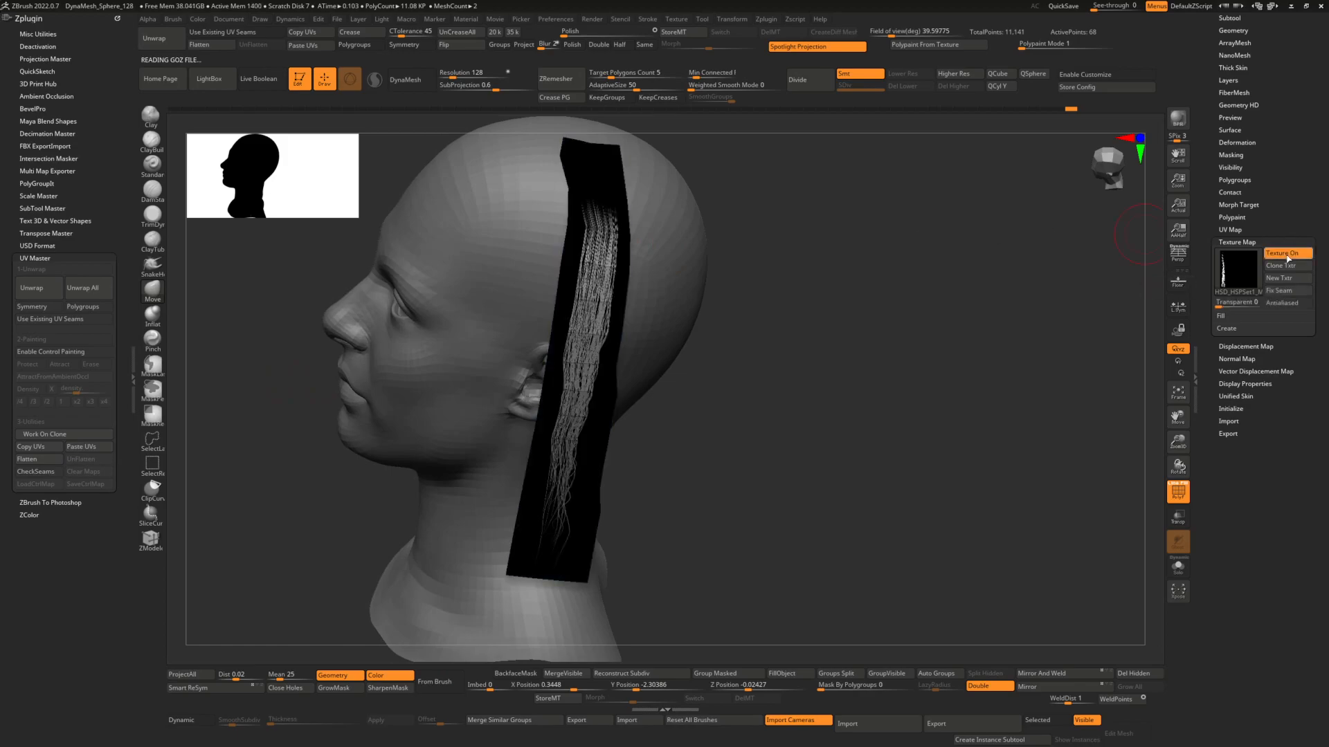
pyautogui.moveTo(610, 465); pyautogui.dragTo(477, 443, button='right')
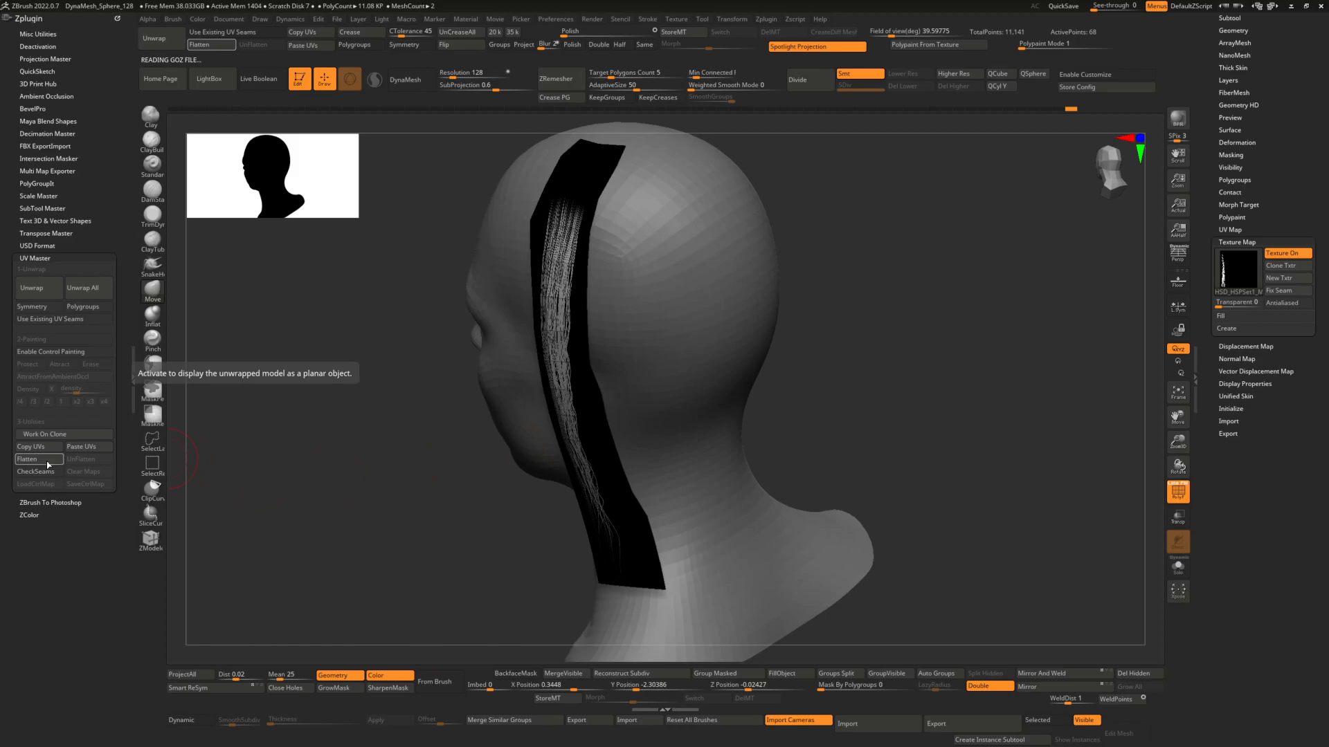
# Flatten the strip with its texture hidden and reshape the wireframe's lower end around the strand ends.
pyautogui.click(47, 460)
pyautogui.moveTo(521, 366); pyautogui.dragTo(540, 570, button='right')
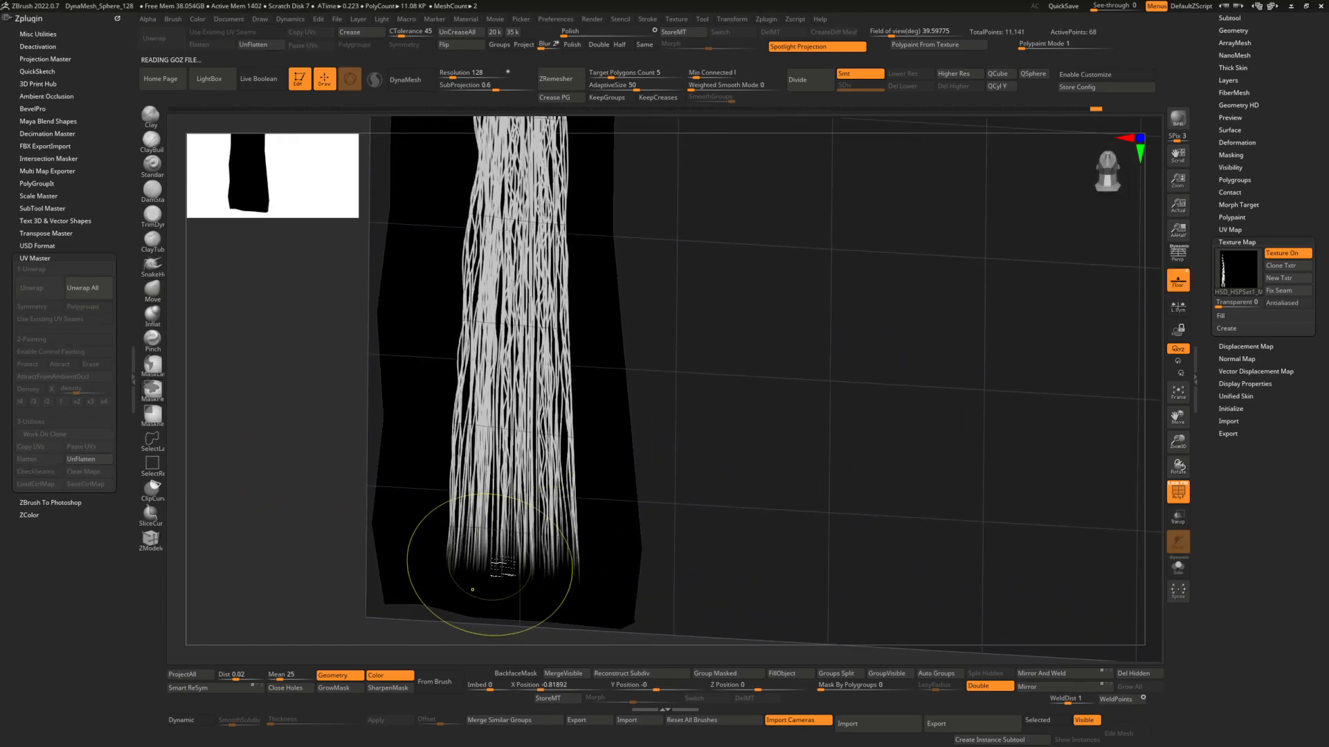
pyautogui.click(1287, 254)
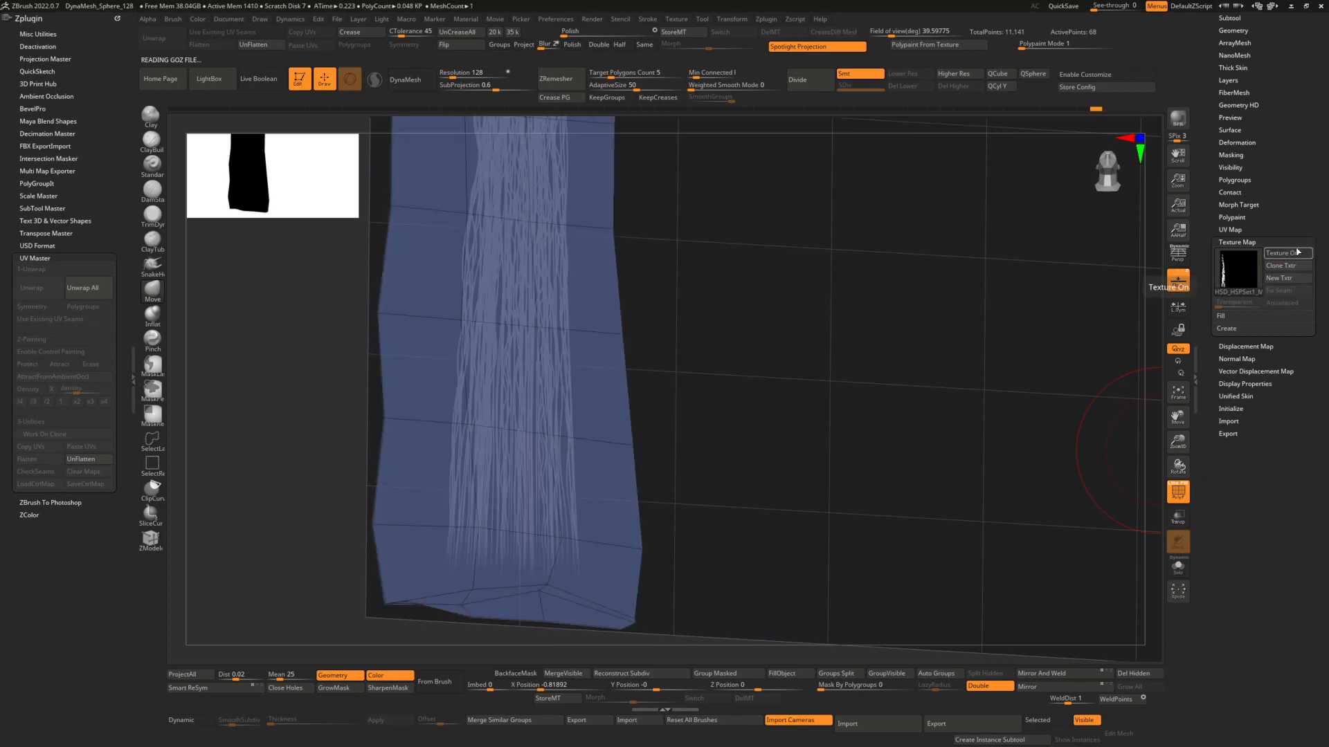
pyautogui.moveTo(547, 583); pyautogui.dragTo(572, 409, button='right')
pyautogui.moveTo(529, 451); pyautogui.dragTo(592, 547, button='right')
pyautogui.moveTo(594, 462)
pyautogui.keyDown('ctrl'); pyautogui.mouseDown(button='right')
pyautogui.moveTo(494, 356)
pyautogui.moveTo(513, 461)
pyautogui.mouseUp(button='right'); pyautogui.keyUp('ctrl')
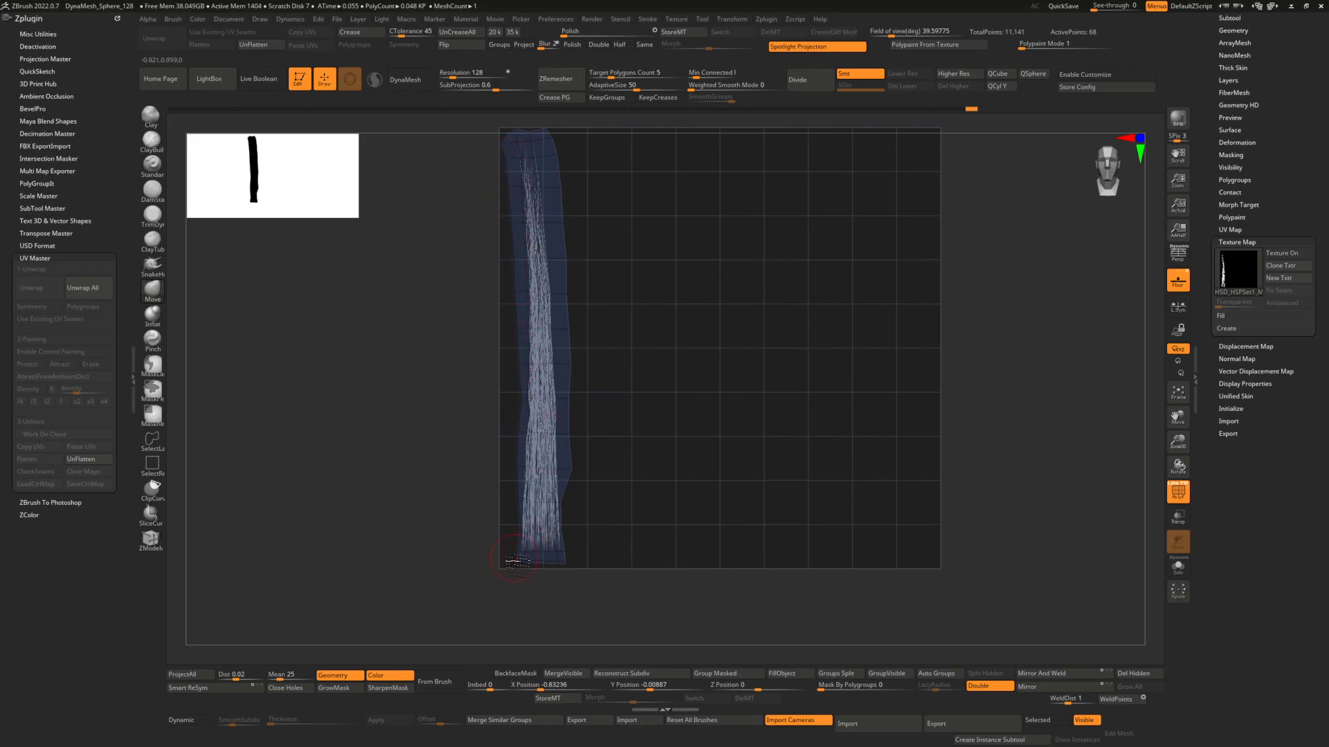
# Narrow the side edges of the flattened wireframe along the strands and unflatten the strip.
pyautogui.moveTo(600, 169); pyautogui.dragTo(601, 316, button='right')
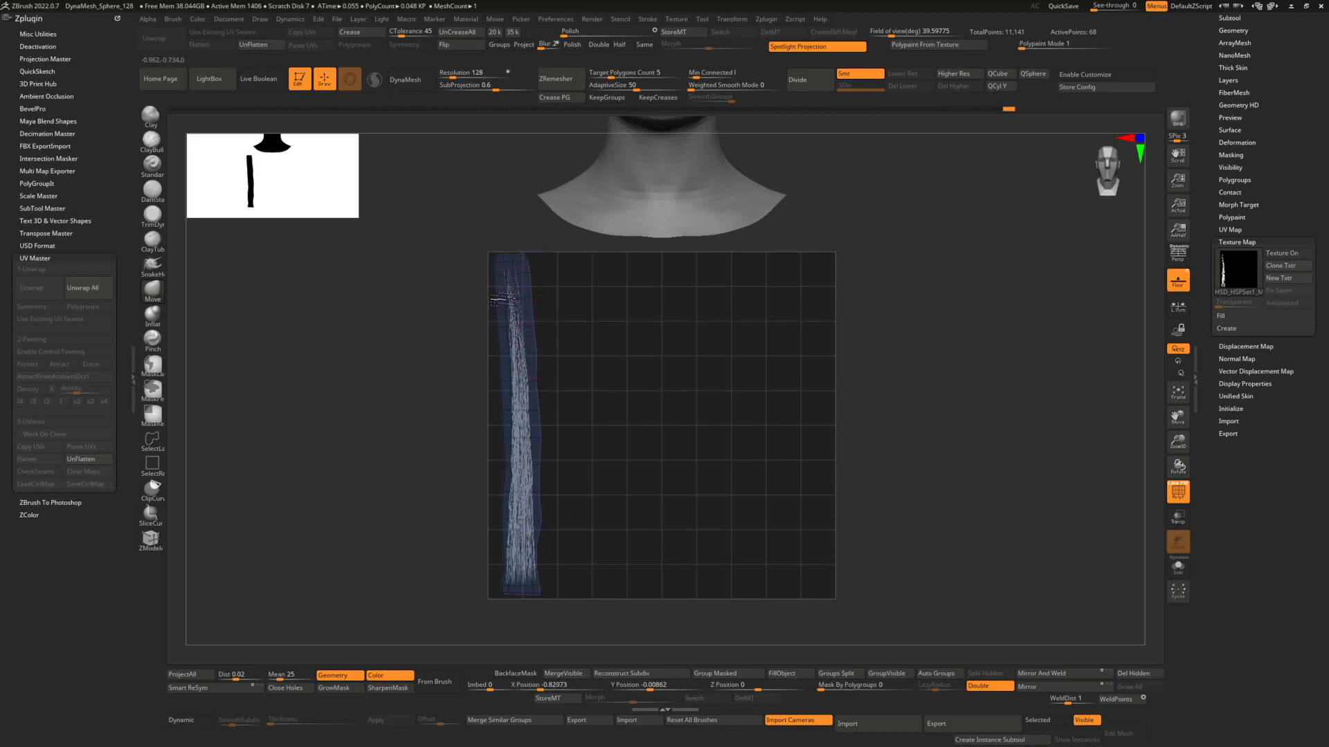
pyautogui.keyDown('alt'); pyautogui.moveTo(557, 494); pyautogui.dragTo(519, 489, button='right'); pyautogui.keyUp('alt')
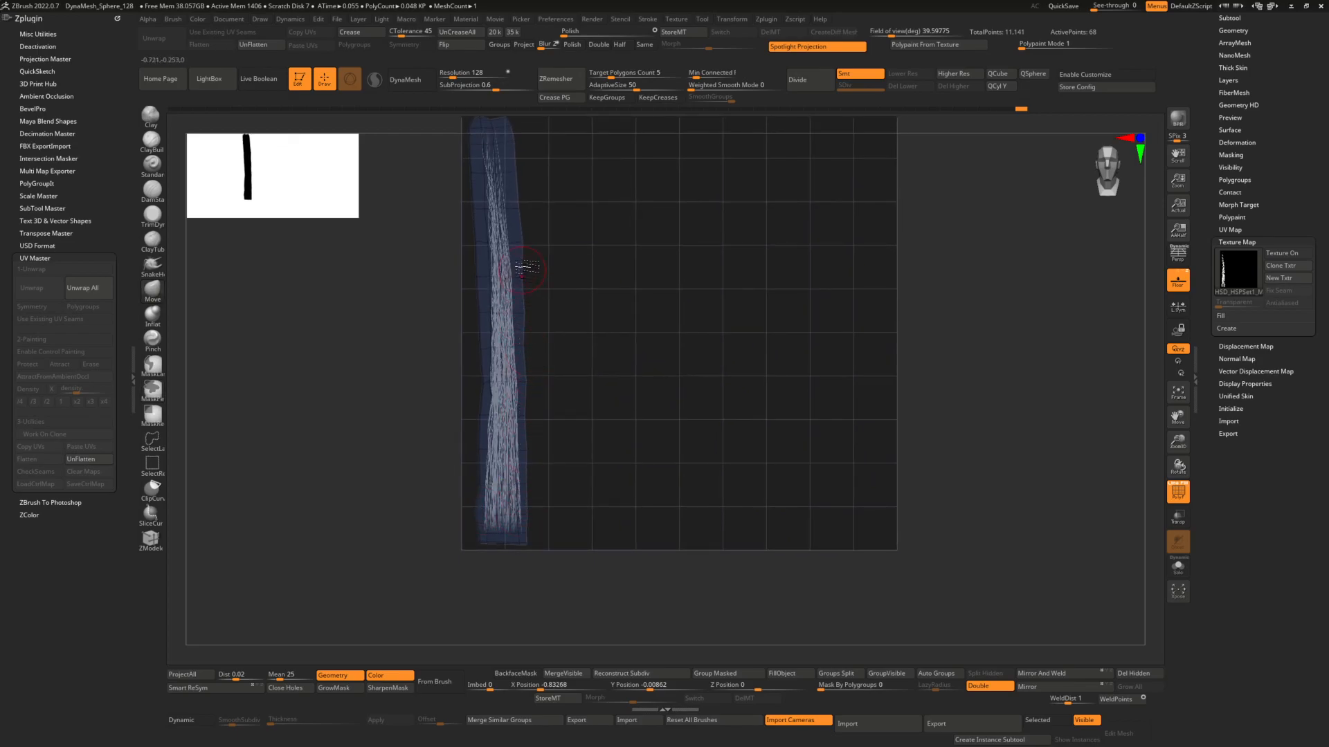
pyautogui.moveTo(525, 247)
pyautogui.keyDown('alt'); pyautogui.mouseDown(button='right')
pyautogui.moveTo(522, 299)
pyautogui.moveTo(509, 250)
pyautogui.mouseUp(button='right'); pyautogui.keyUp('alt')
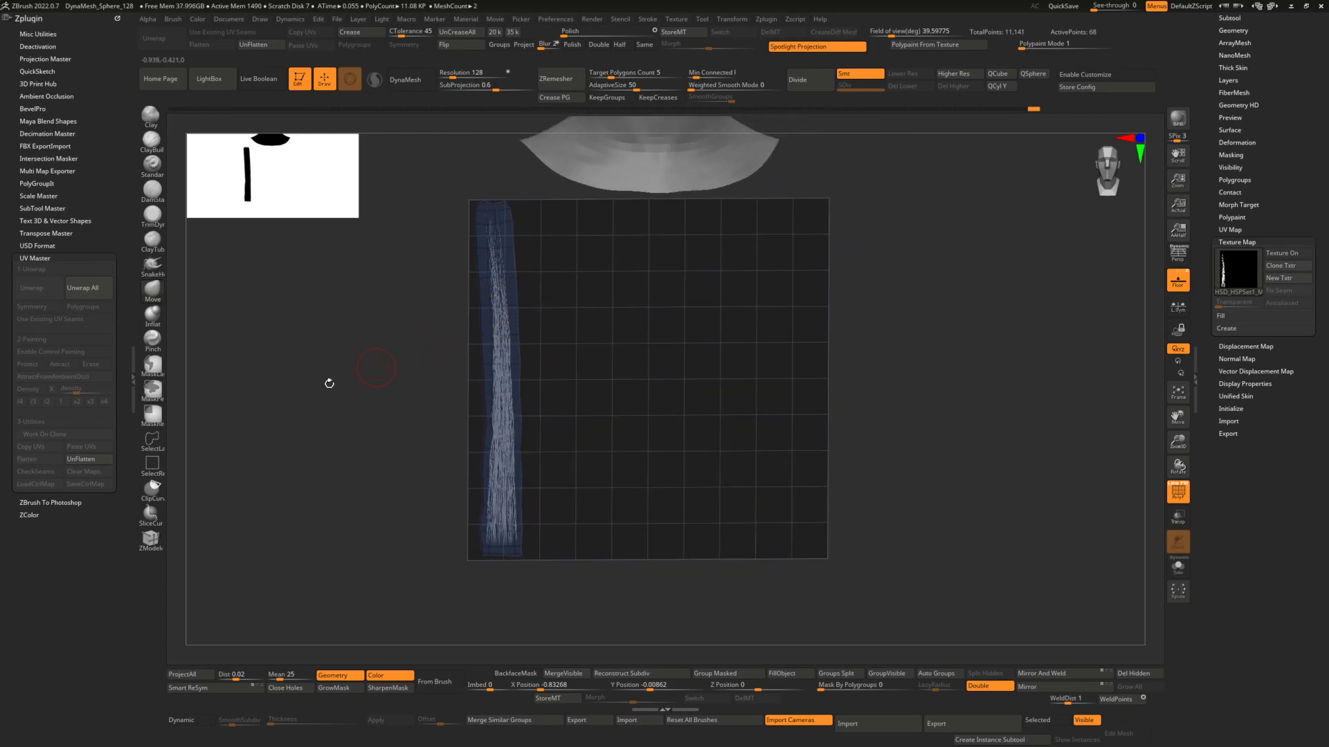
pyautogui.click(88, 460)
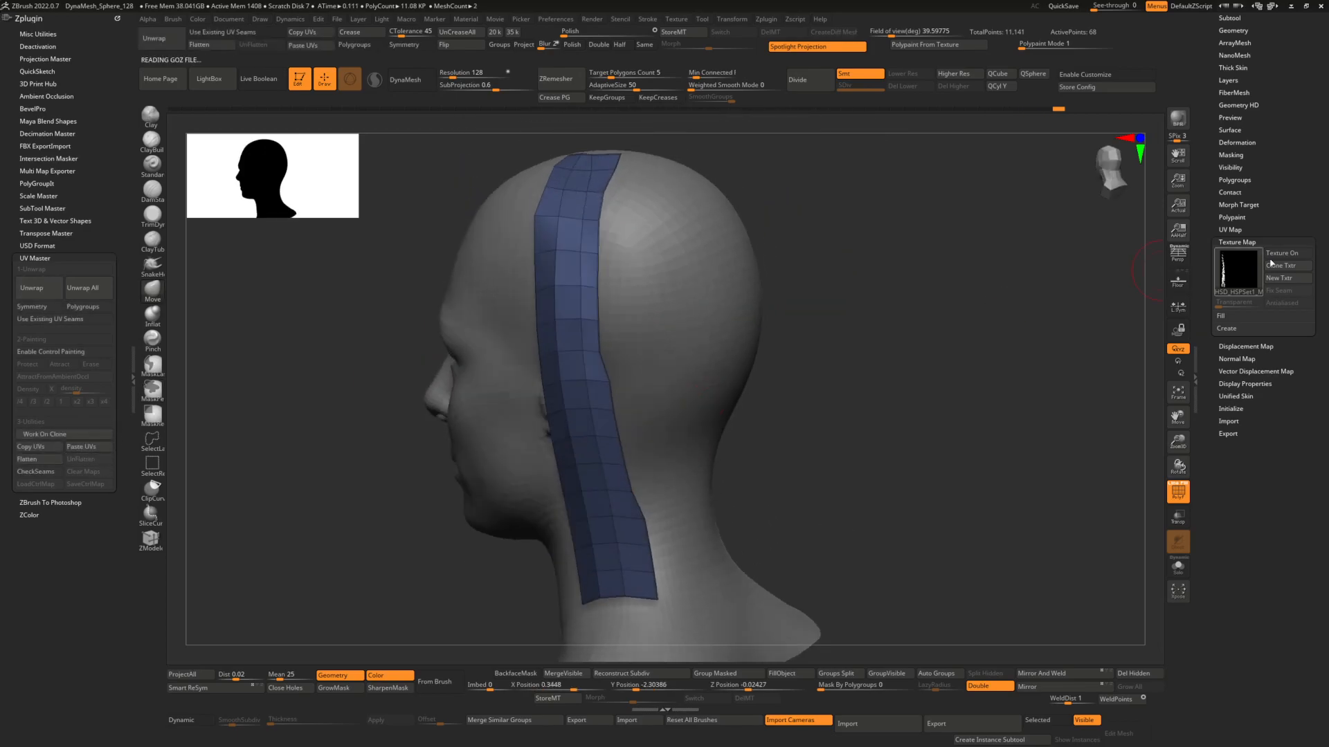
# Show the texture and examine how the strands cover the strip on the head and in its flattened UV layout.
pyautogui.click(1282, 258)
pyautogui.moveTo(762, 407); pyautogui.dragTo(717, 422, button='right')
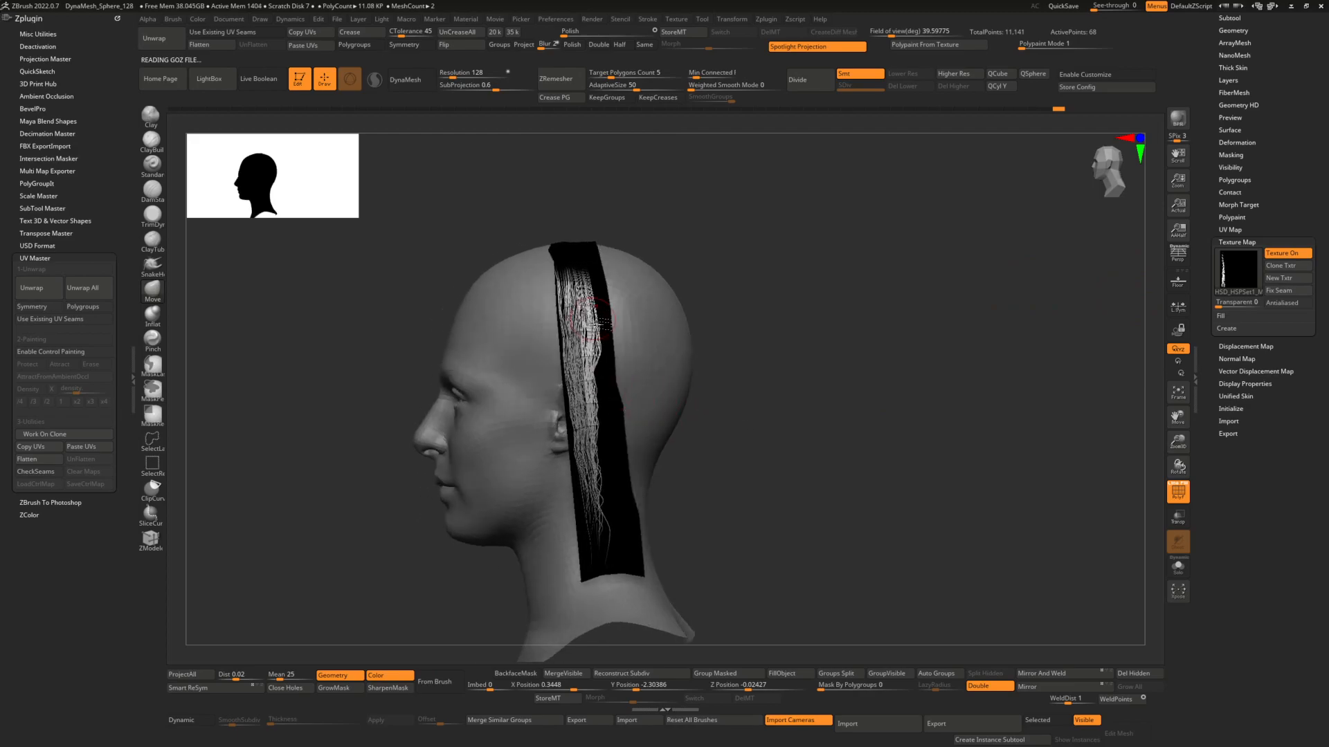
pyautogui.keyDown('alt'); pyautogui.moveTo(587, 315); pyautogui.dragTo(599, 284, button='right'); pyautogui.keyUp('alt')
pyautogui.moveTo(595, 377); pyautogui.dragTo(465, 373, button='right')
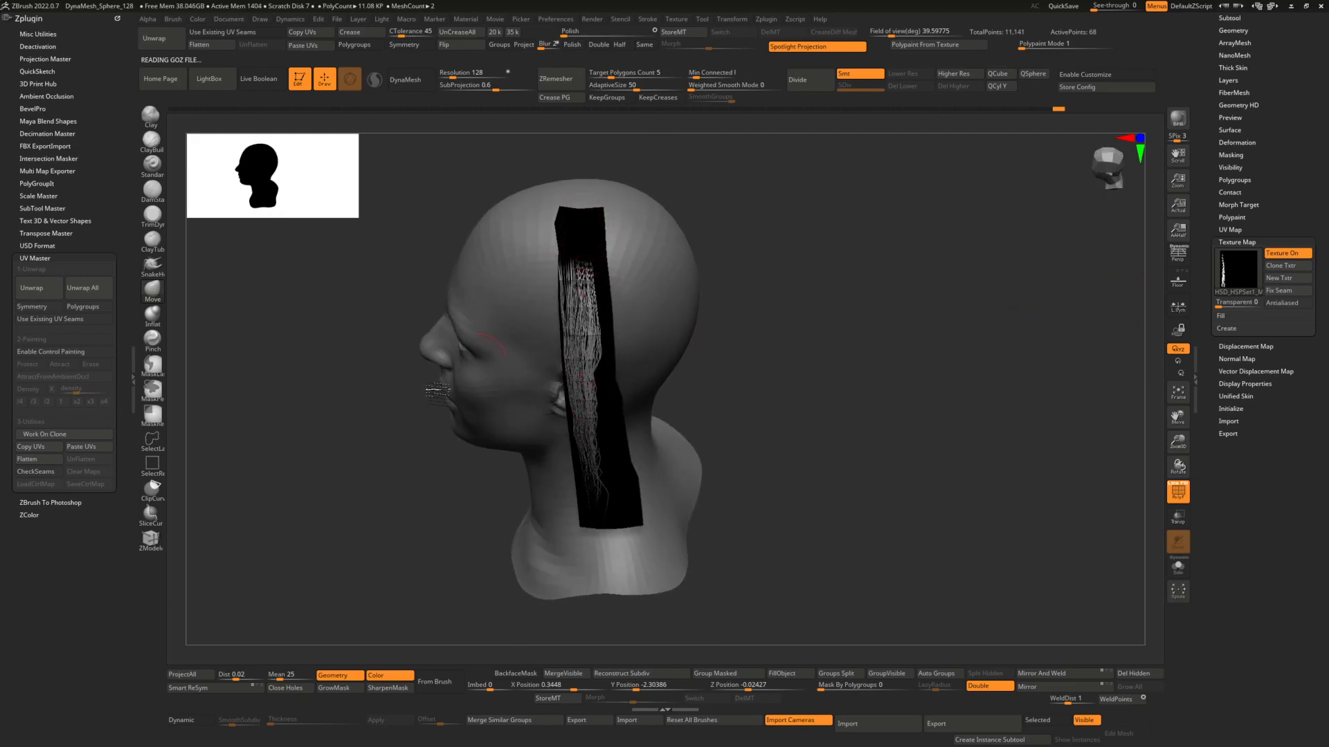
pyautogui.click(28, 459)
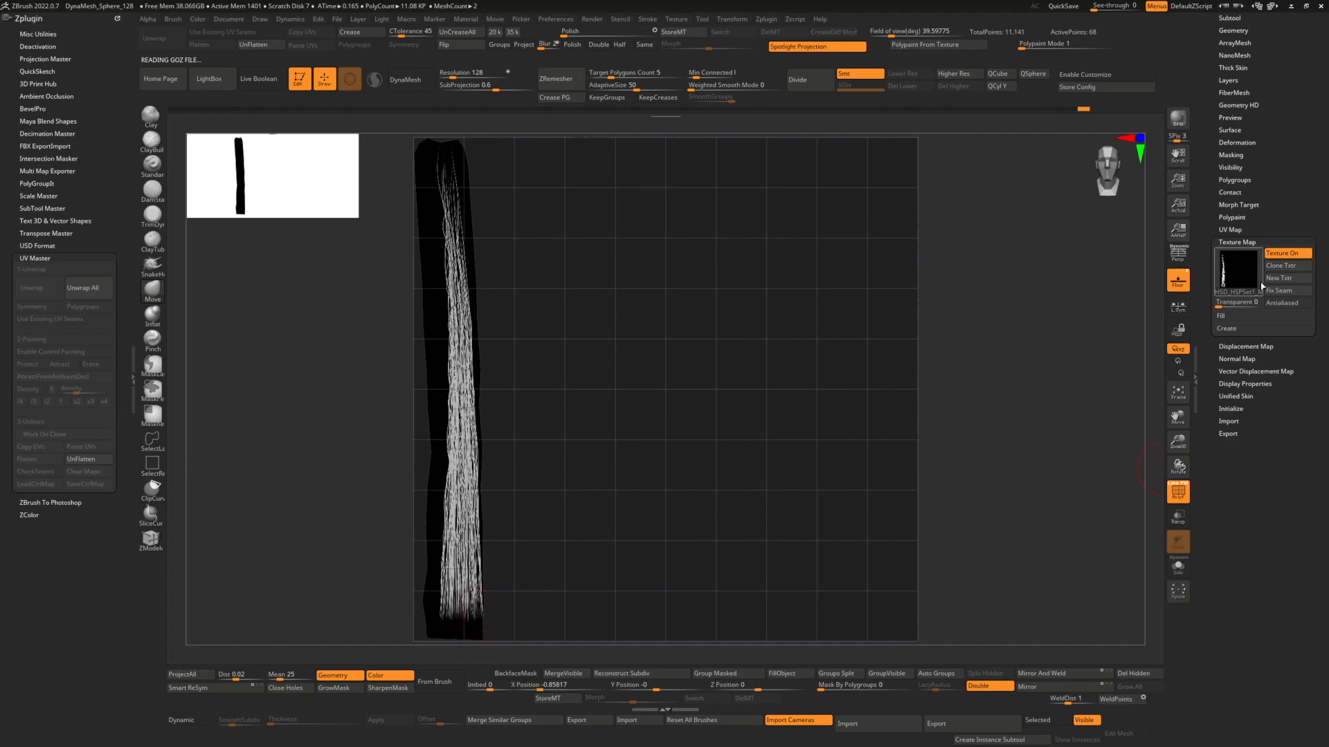
pyautogui.click(1286, 242)
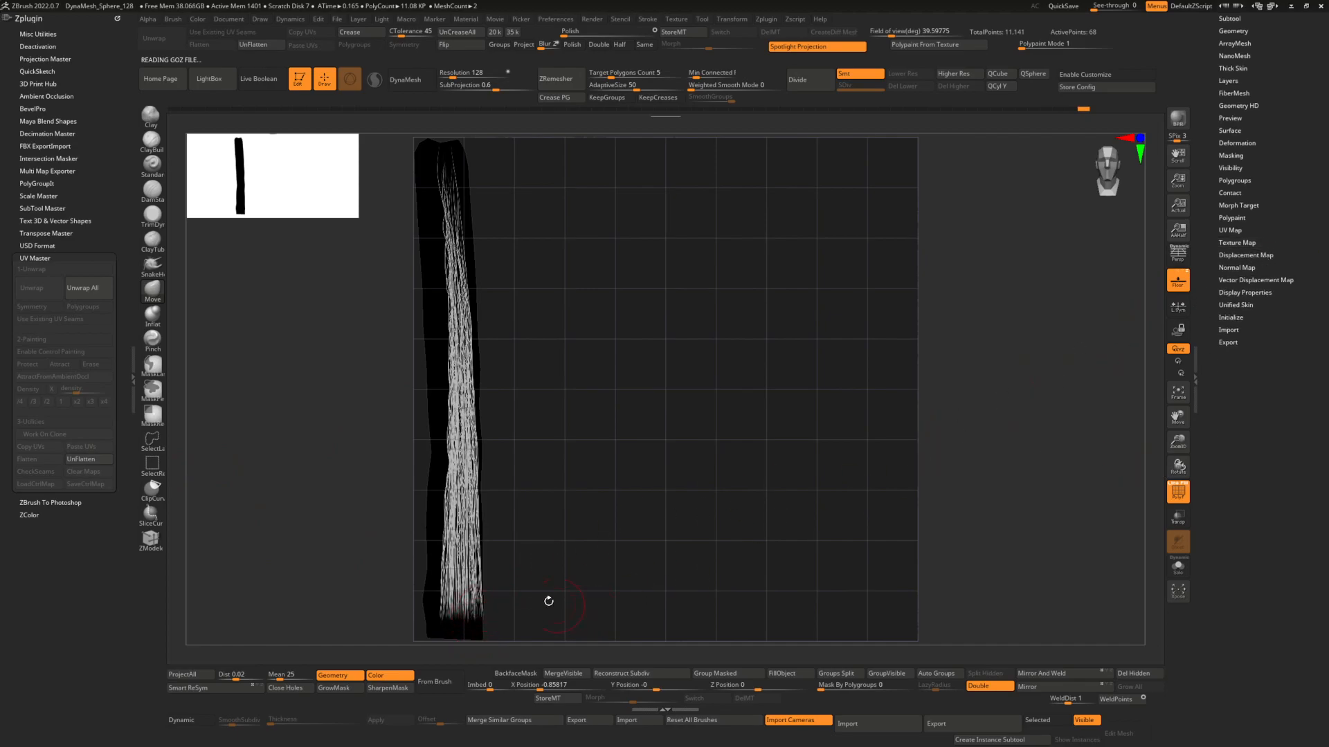
pyautogui.click(90, 458)
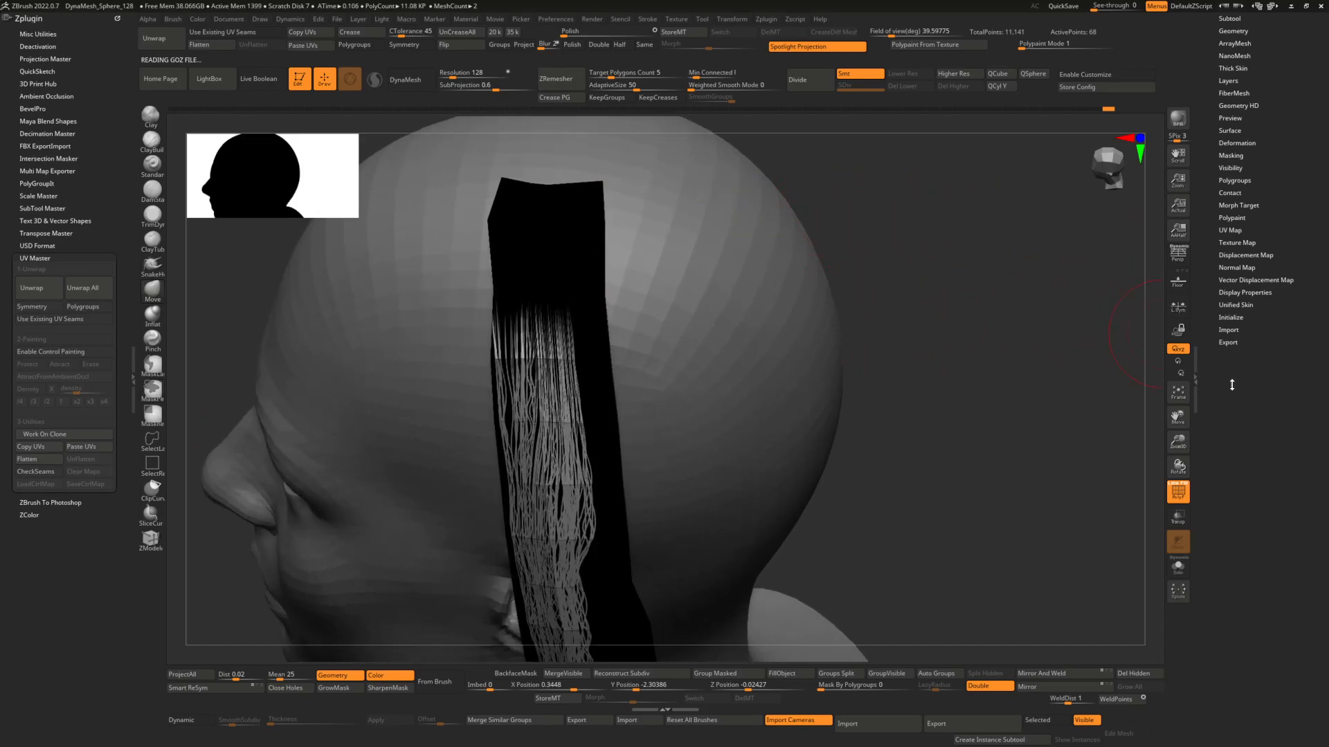
# Hide the empty top two rows of polygons above the strand roots, with the texture off for selecting, and show the texture again.
pyautogui.click(1237, 243)
pyautogui.click(1281, 253)
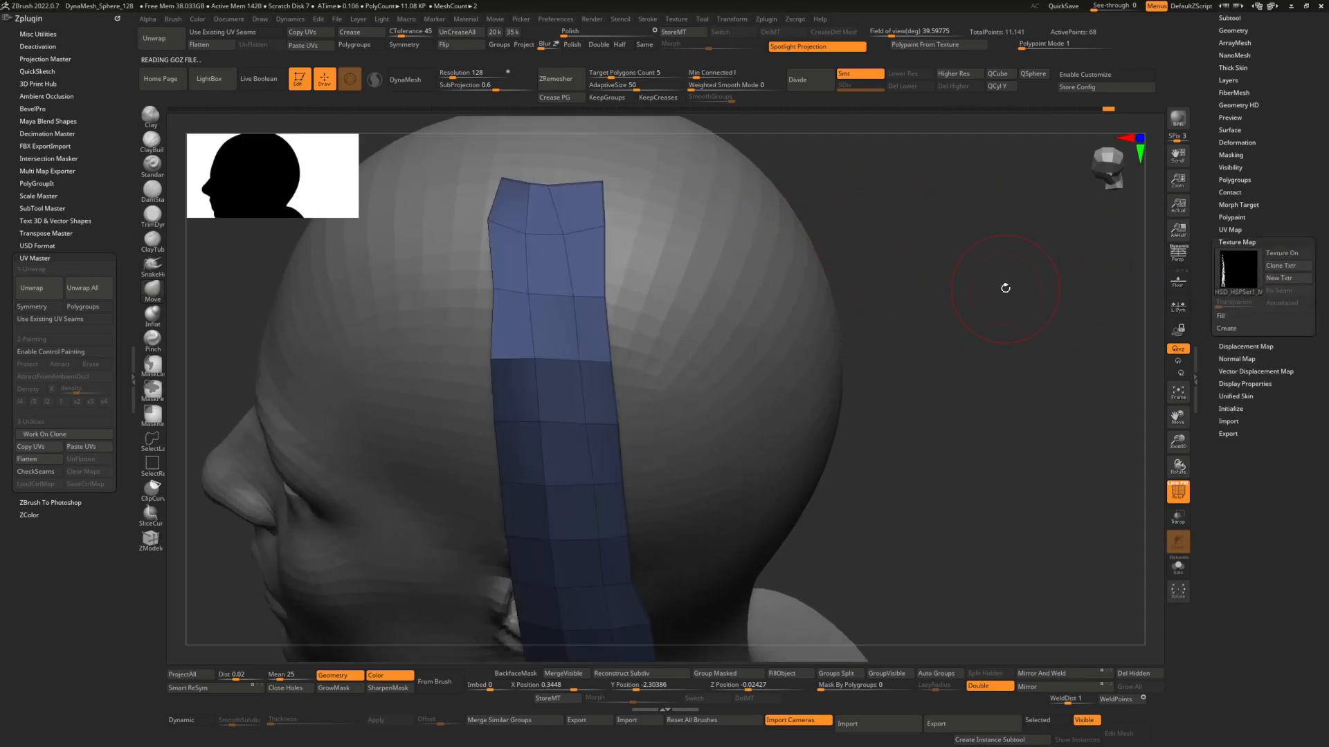
pyautogui.keyDown('ctrl'); pyautogui.keyDown('alt'); pyautogui.keyDown('shift'); pyautogui.moveTo(463, 173); pyautogui.dragTo(643, 266); pyautogui.keyUp('shift'); pyautogui.keyUp('alt'); pyautogui.keyUp('ctrl')
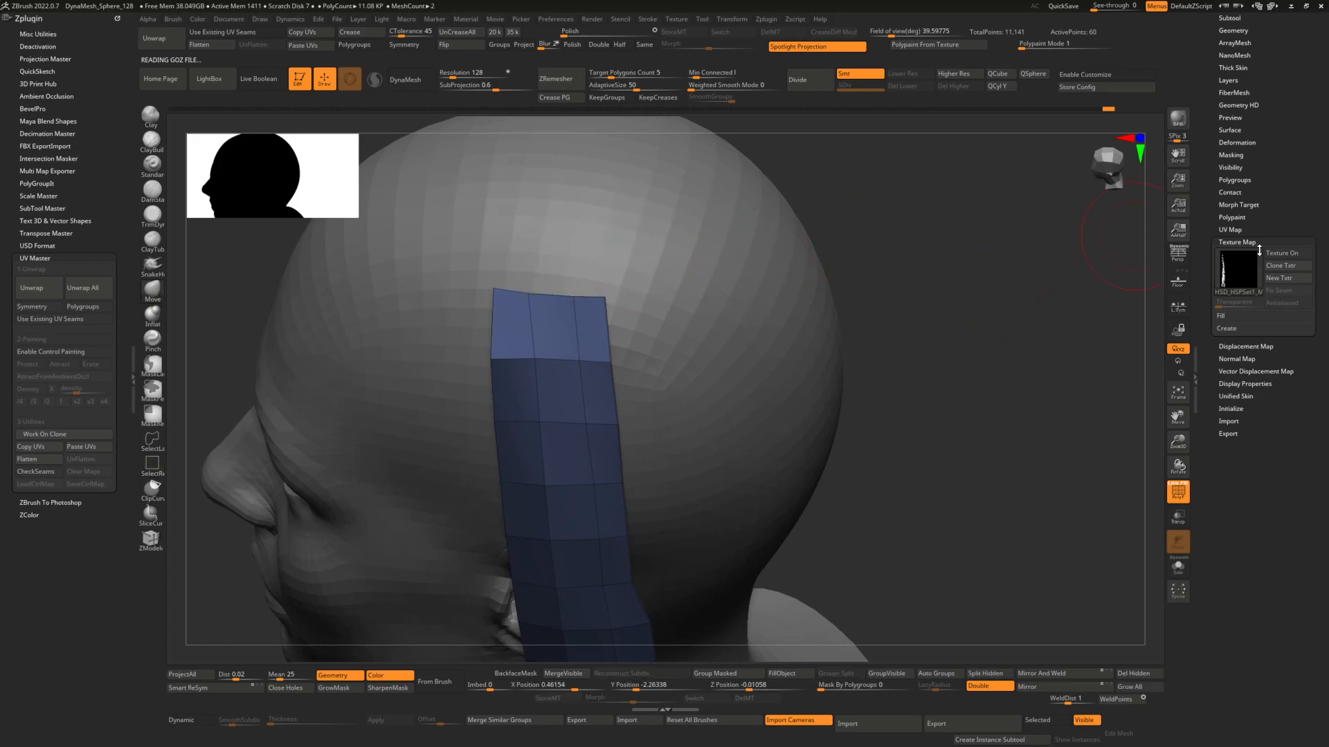
pyautogui.click(1286, 253)
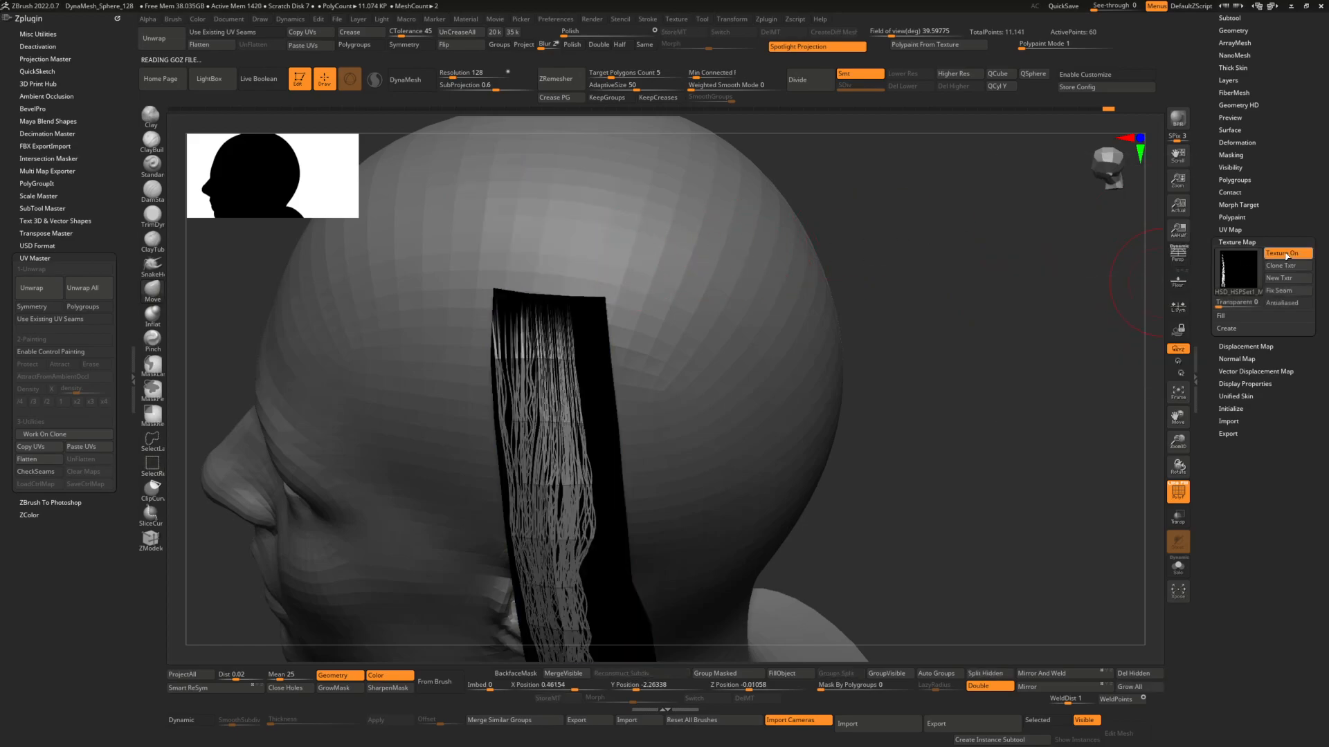
# Flatten the strip, pull its lower and upper ends in towards the strands, and unflatten it again.
pyautogui.keyDown('ctrl'); pyautogui.moveTo(865, 387); pyautogui.dragTo(666, 329, button='right'); pyautogui.keyUp('ctrl')
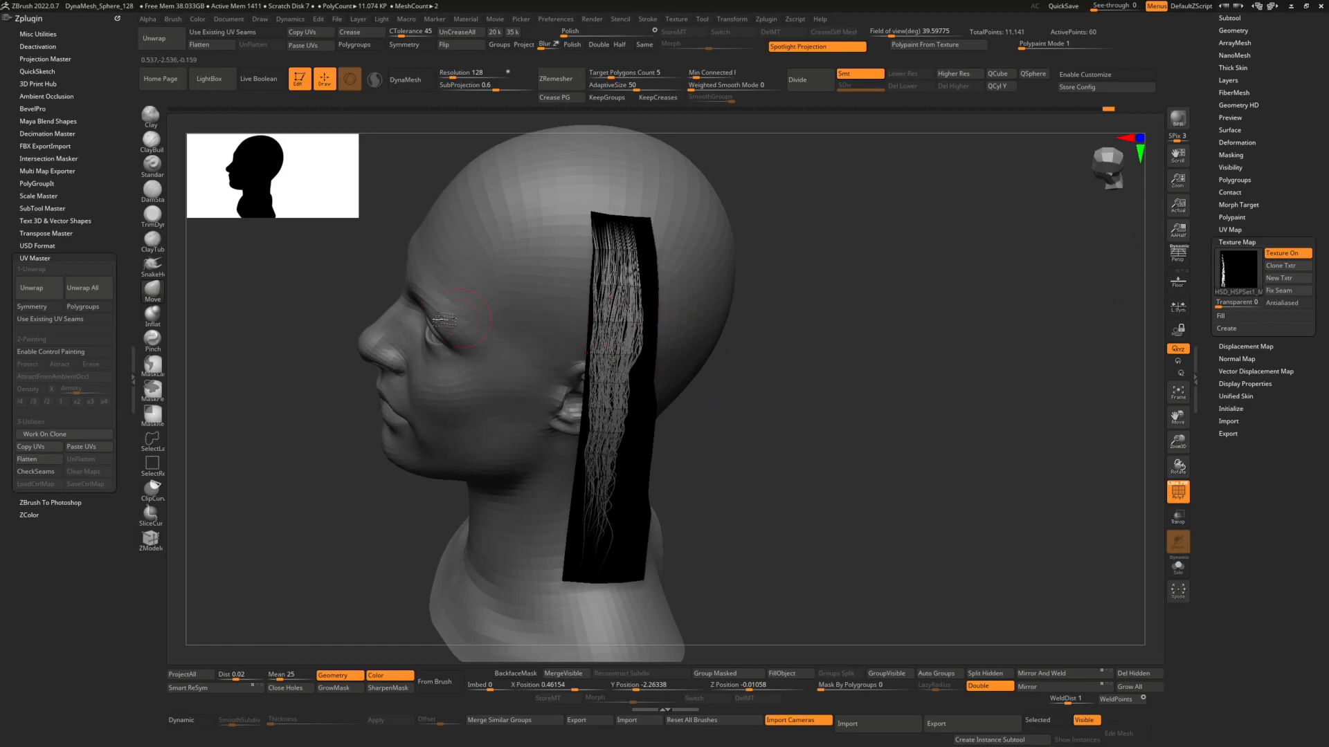
pyautogui.keyDown('alt'); pyautogui.moveTo(765, 313); pyautogui.dragTo(927, 316, button='right'); pyautogui.keyUp('alt')
pyautogui.click(60, 458)
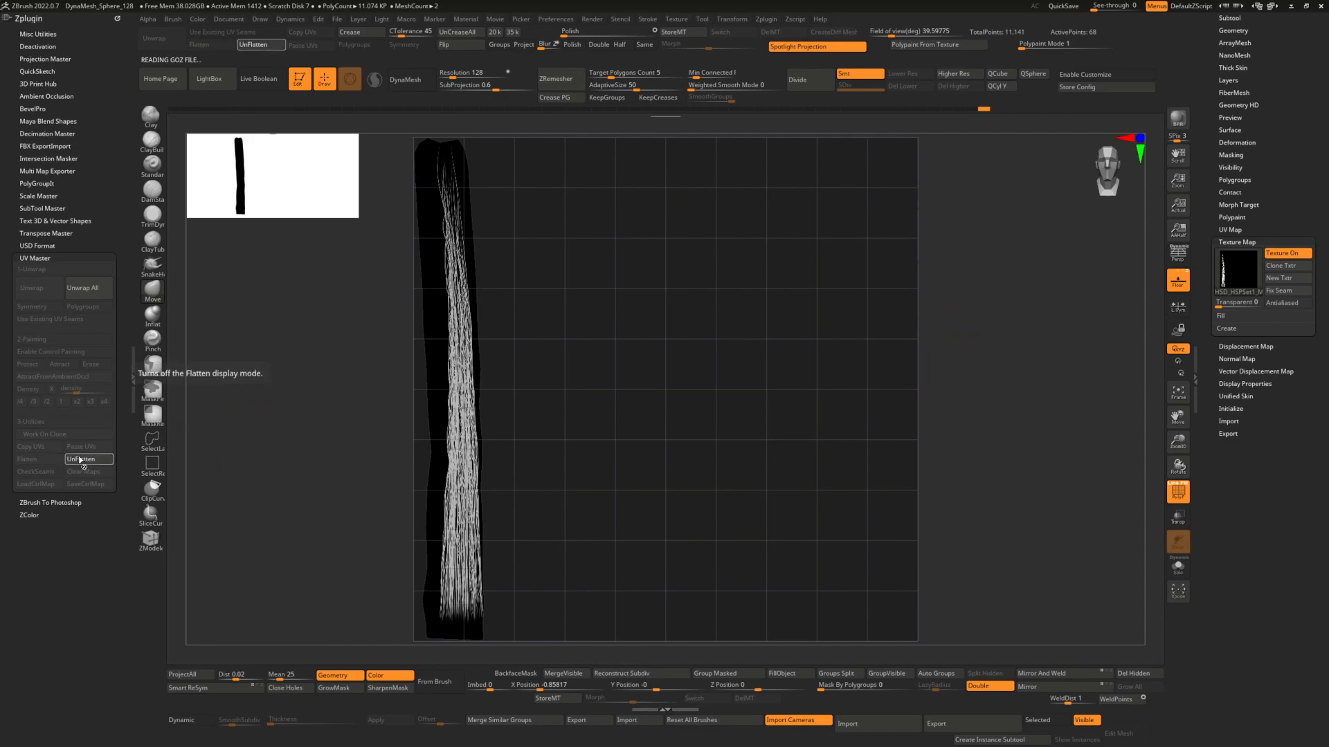
pyautogui.click(80, 460)
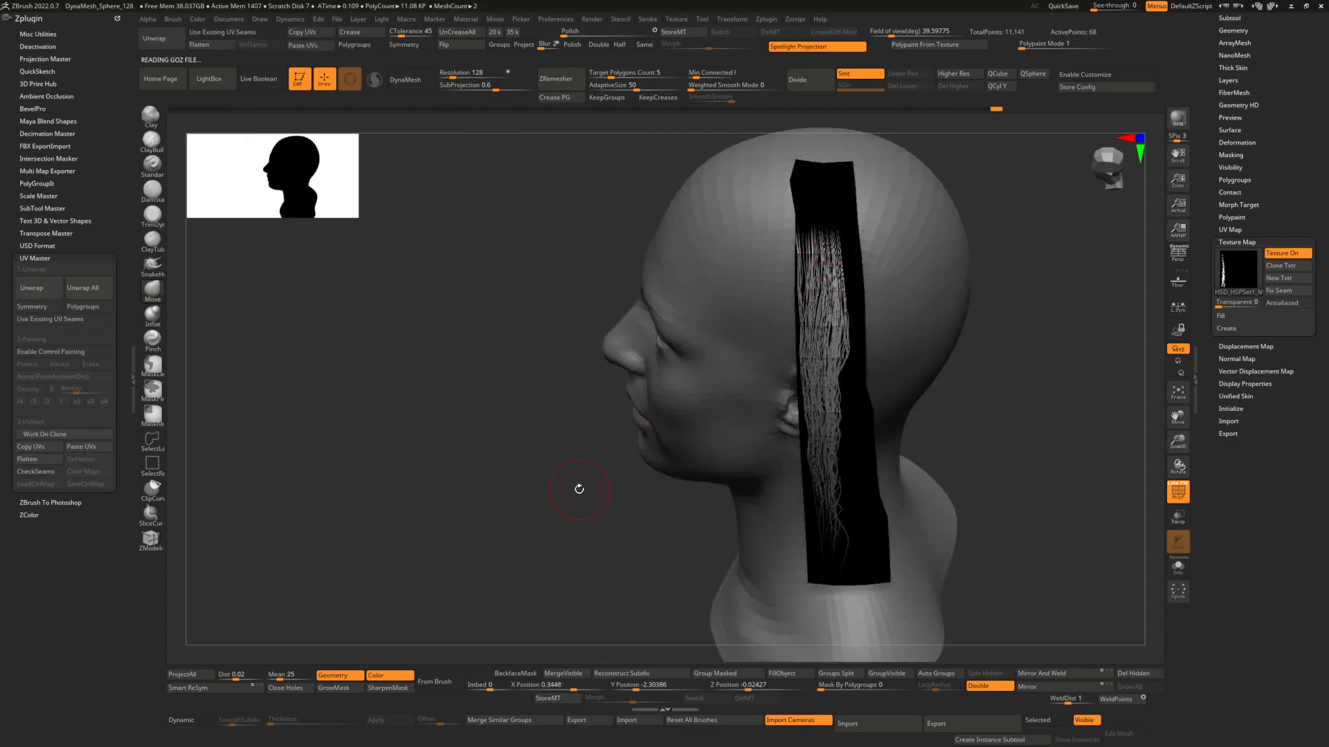
pyautogui.click(28, 459)
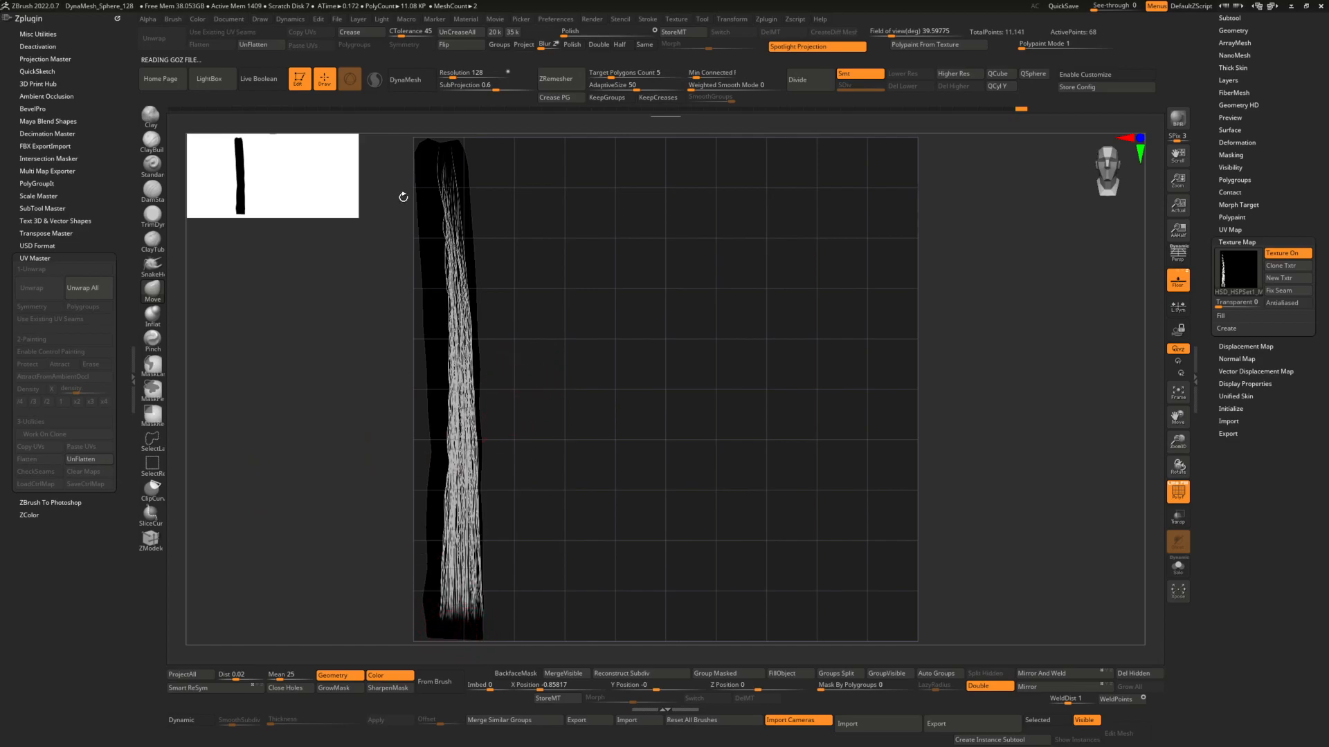
pyautogui.moveTo(482, 636)
pyautogui.mouseDown()
pyautogui.moveTo(489, 604)
pyautogui.moveTo(488, 630)
pyautogui.moveTo(438, 628)
pyautogui.mouseUp()
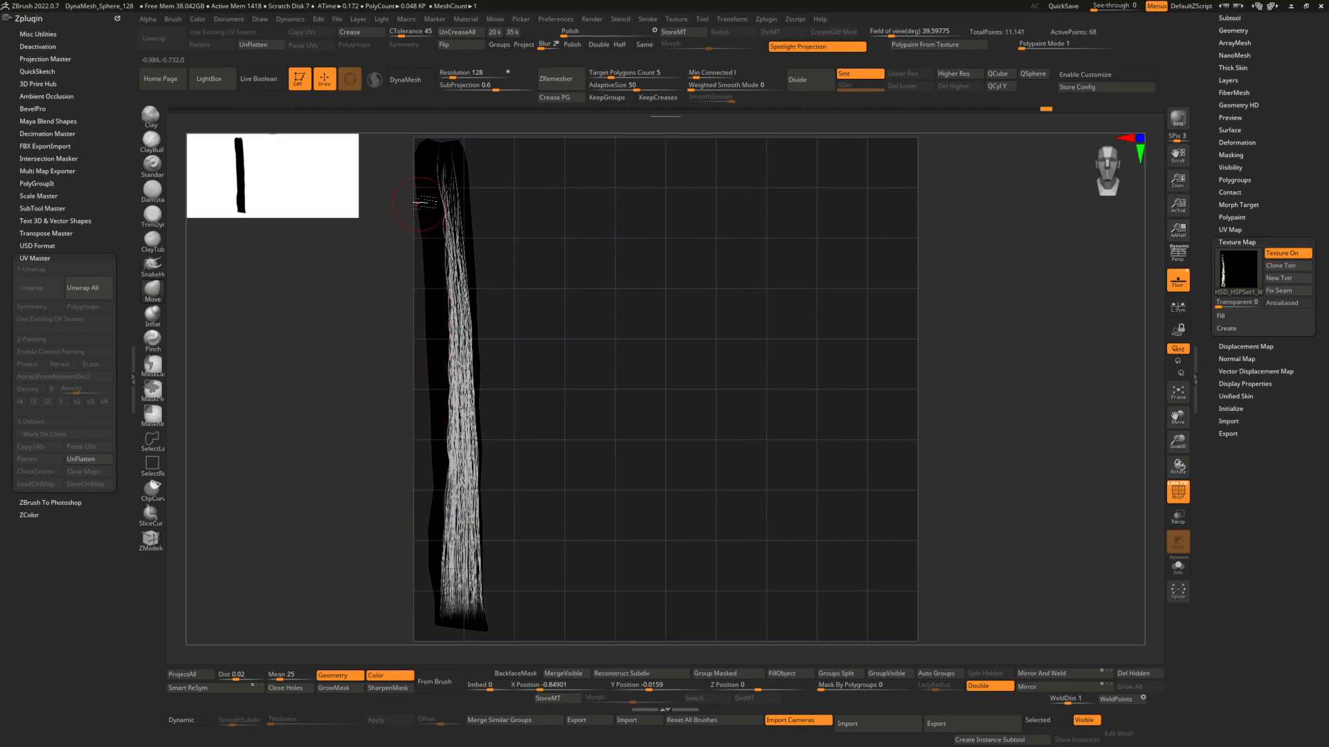
pyautogui.moveTo(420, 173)
pyautogui.mouseDown()
pyautogui.moveTo(446, 149)
pyautogui.moveTo(467, 156)
pyautogui.mouseUp()
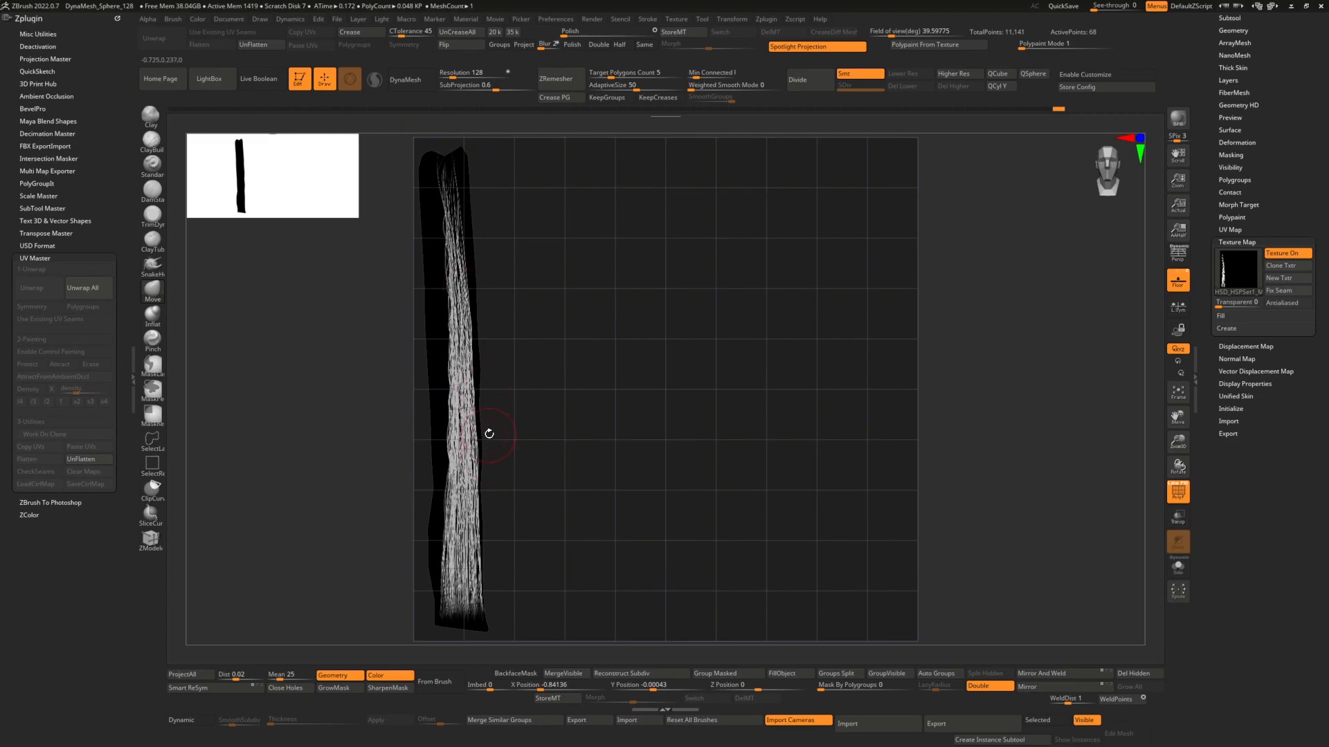
pyautogui.press('space')
pyautogui.moveTo(492, 433); pyautogui.dragTo(510, 432)
pyautogui.click(107, 459)
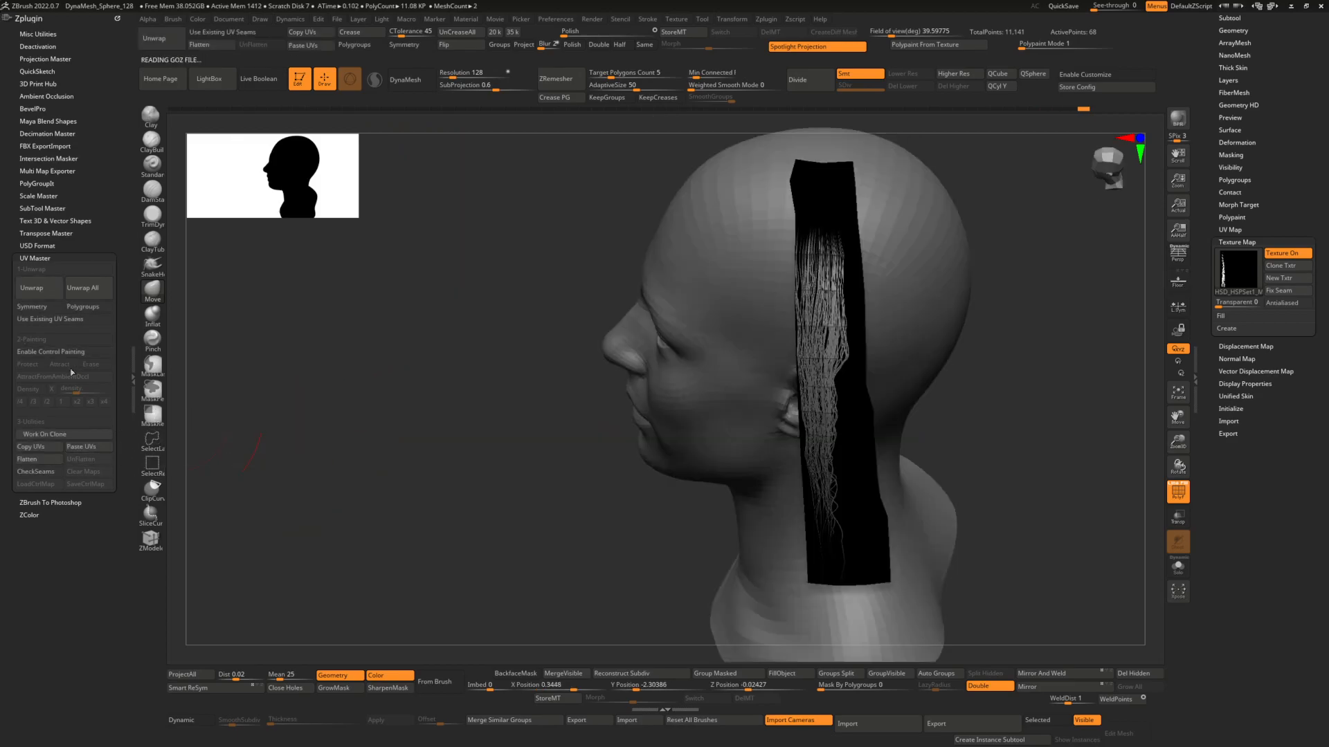
# Enable Use Existing UV Seams, reshape the flattened strip's lower half with a larger brush, and unflatten it.
pyautogui.click(75, 320)
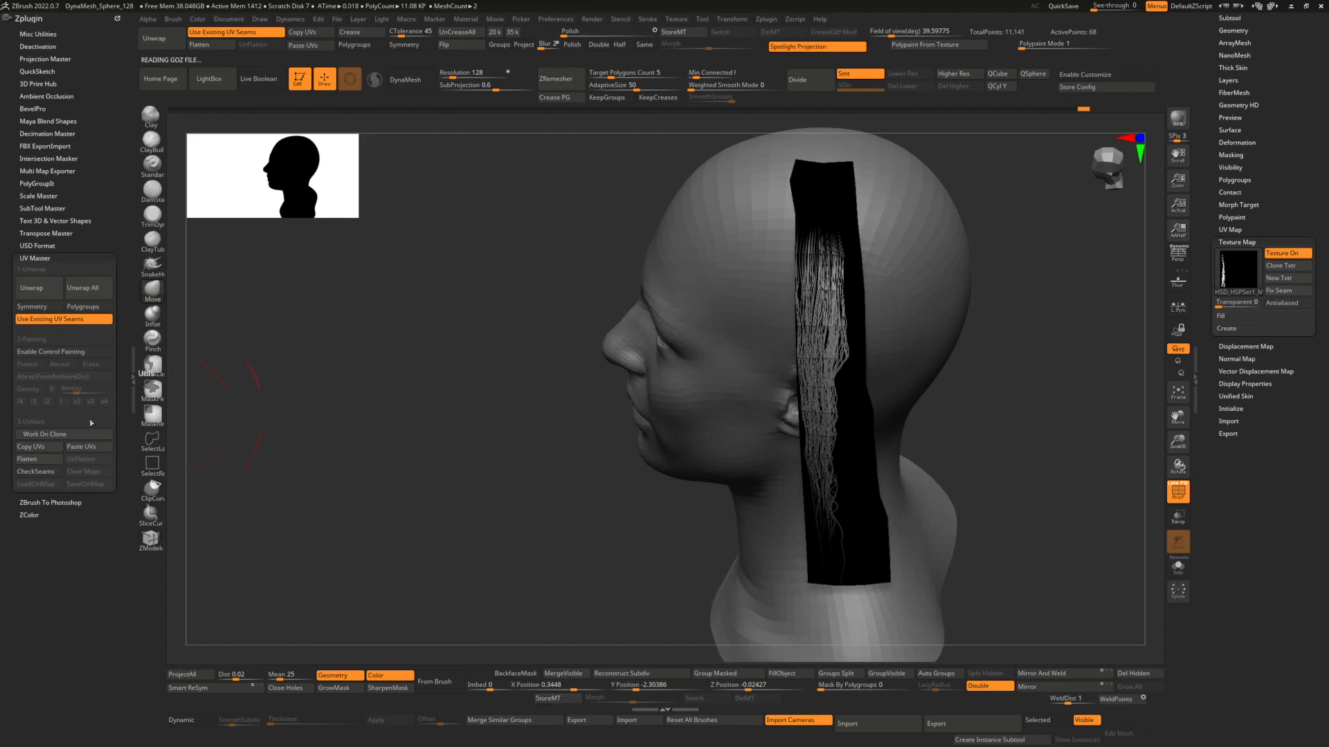
pyautogui.click(48, 462)
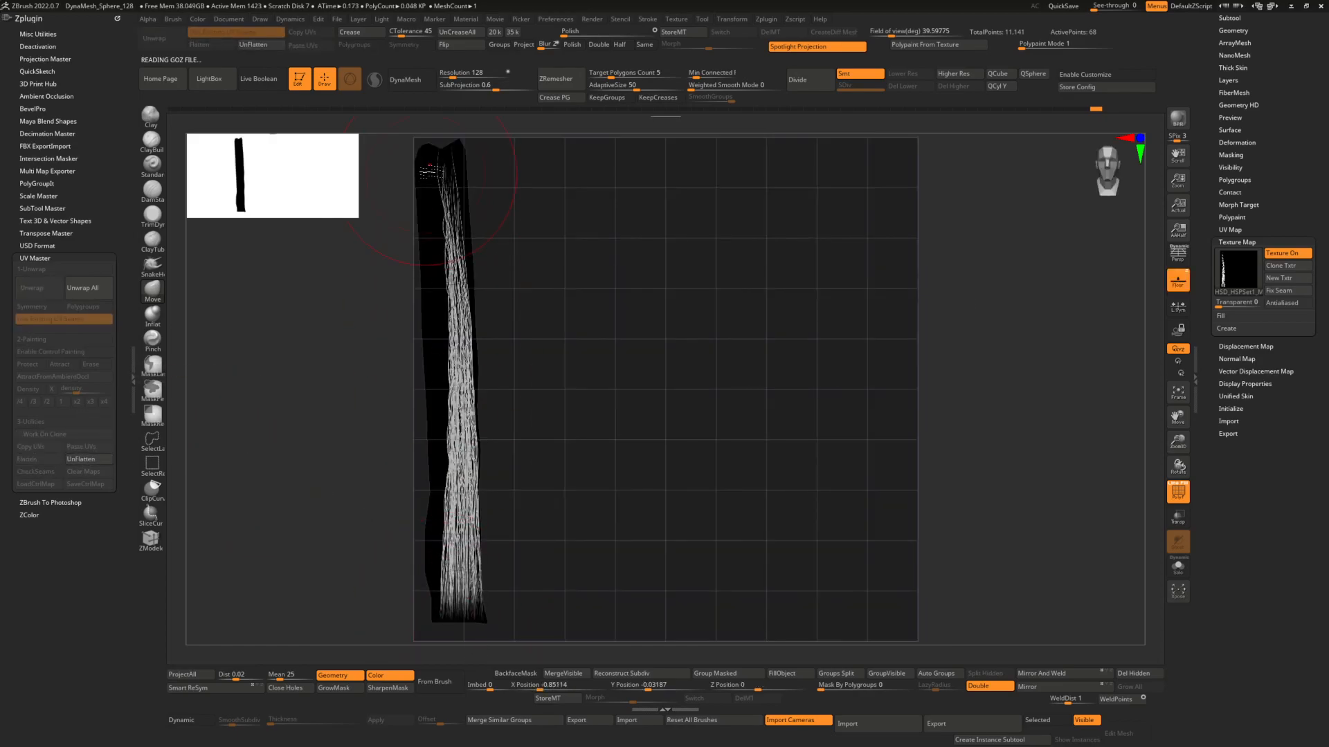
pyautogui.click(83, 460)
pyautogui.click(28, 459)
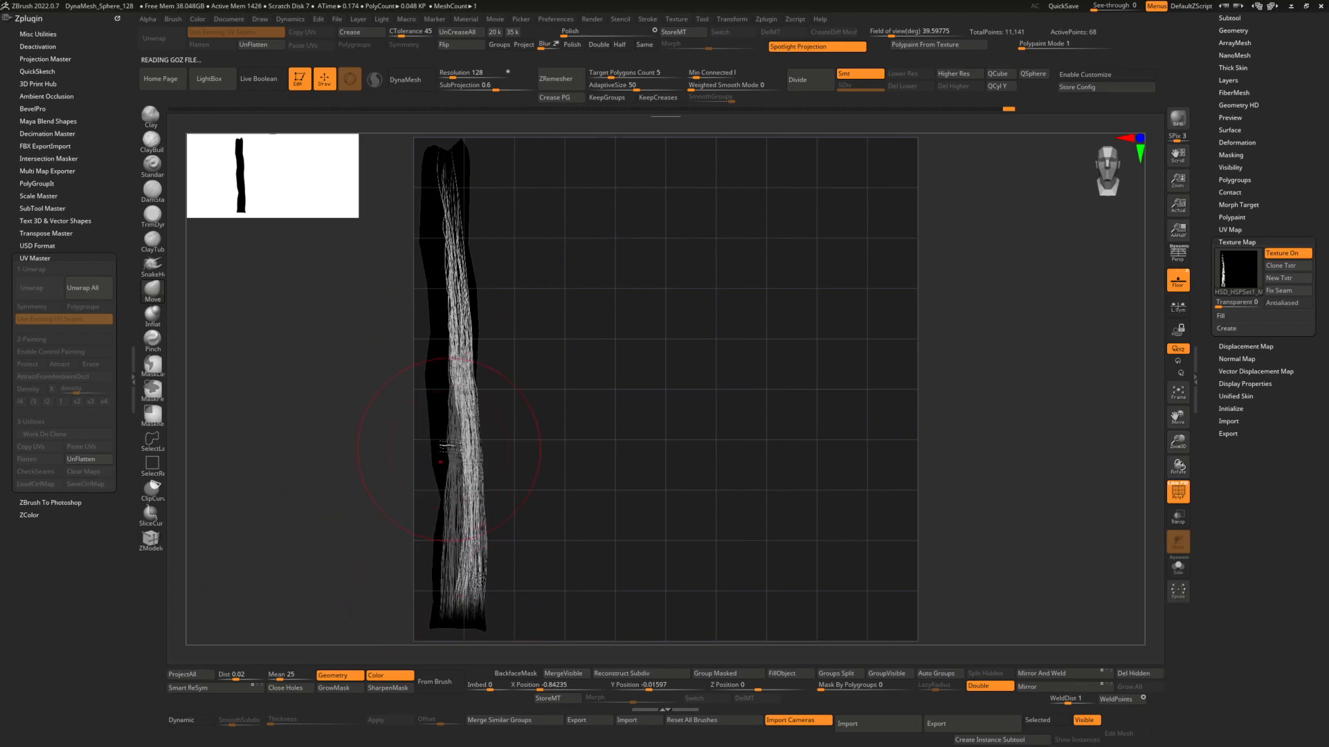
pyautogui.click(97, 459)
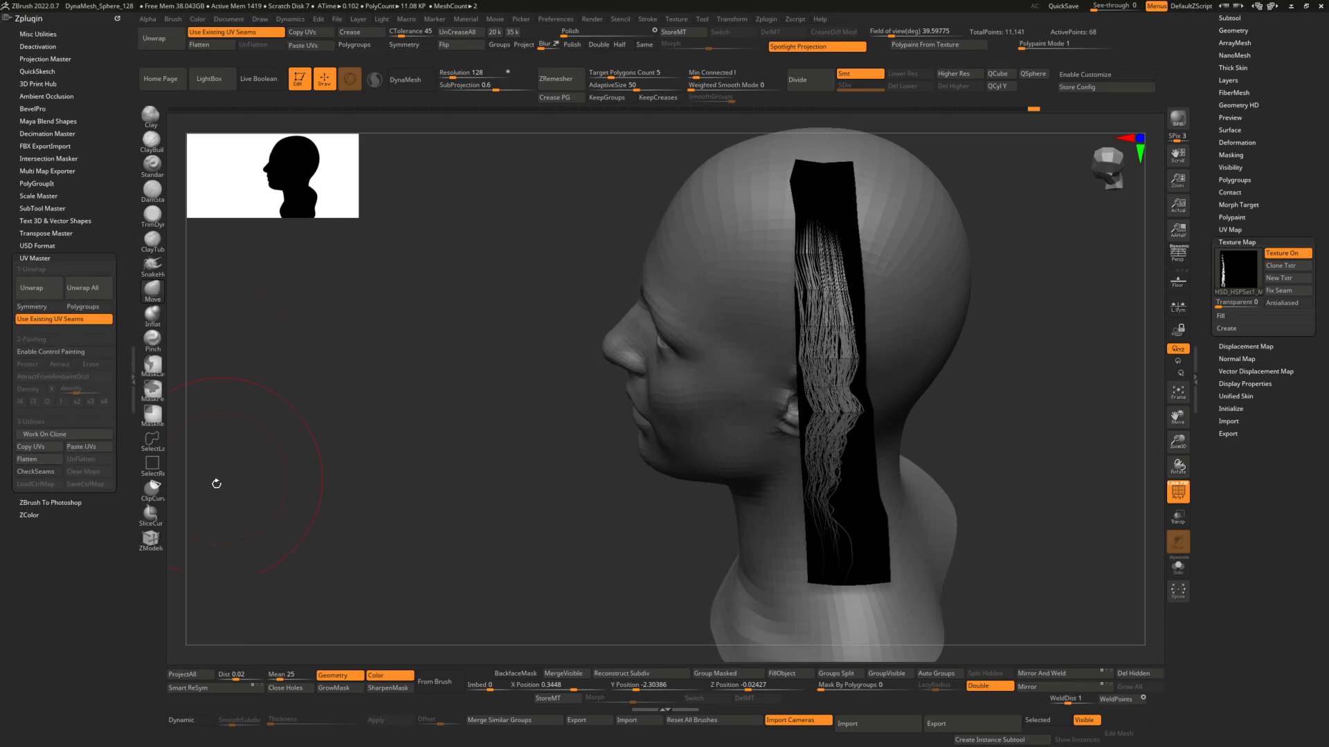
# Nudge the strip's middle and upper part slightly towards the face with the Move brush in side view.
pyautogui.moveTo(1034, 269); pyautogui.dragTo(856, 290)
pyautogui.moveTo(747, 280); pyautogui.dragTo(733, 279)
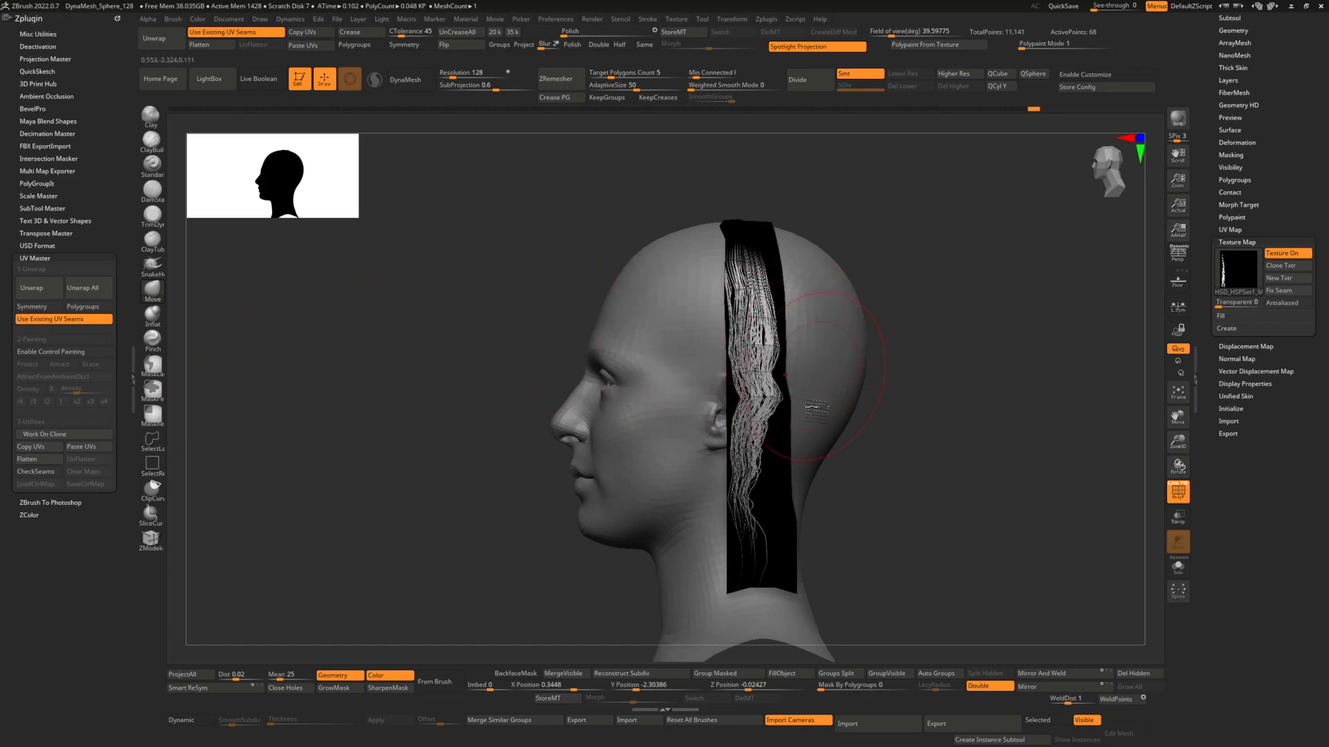
pyautogui.keyDown('ctrl'); pyautogui.moveTo(772, 262); pyautogui.dragTo(759, 309, button='right'); pyautogui.keyUp('ctrl')
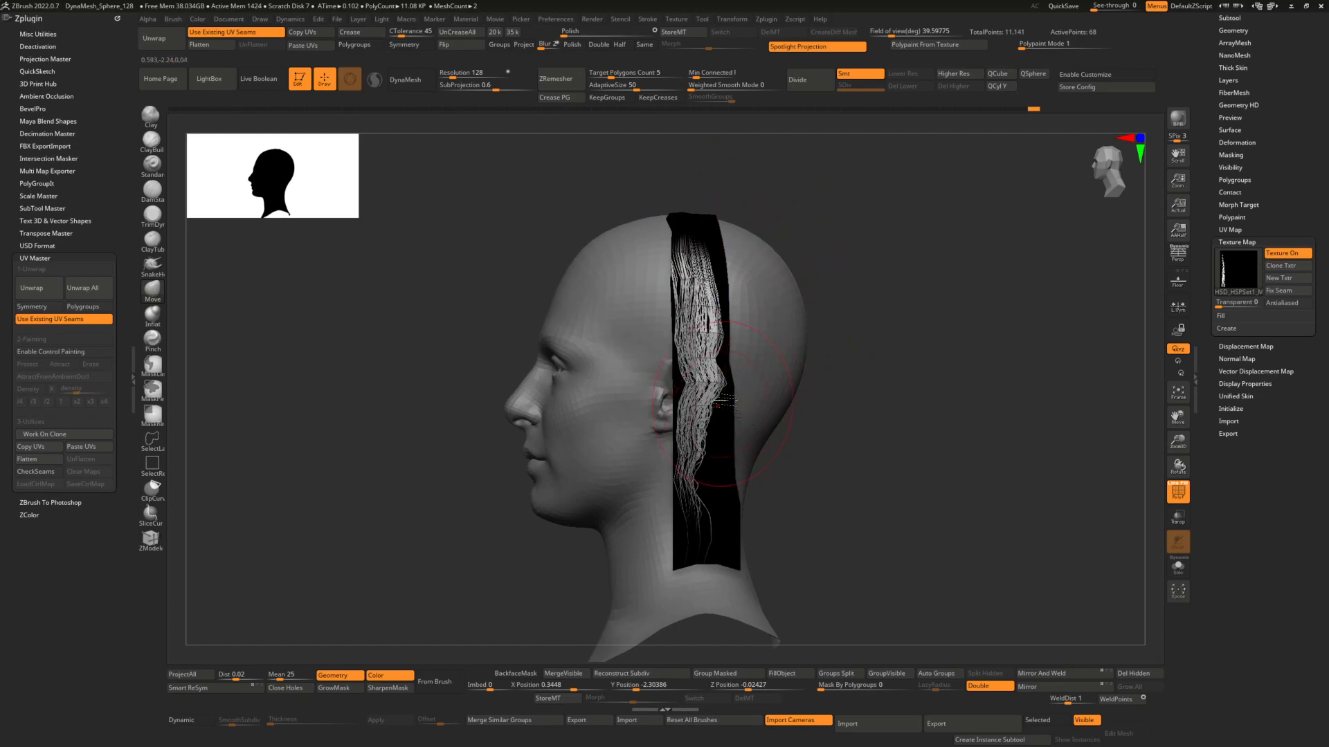
pyautogui.moveTo(718, 383); pyautogui.dragTo(706, 380)
pyautogui.moveTo(715, 309); pyautogui.dragTo(701, 306)
pyautogui.moveTo(699, 163); pyautogui.dragTo(689, 236, button='right')
pyautogui.moveTo(685, 237); pyautogui.dragTo(678, 238)
pyautogui.keyDown('shift'); pyautogui.moveTo(735, 312); pyautogui.dragTo(731, 275, button='right'); pyautogui.keyUp('shift')
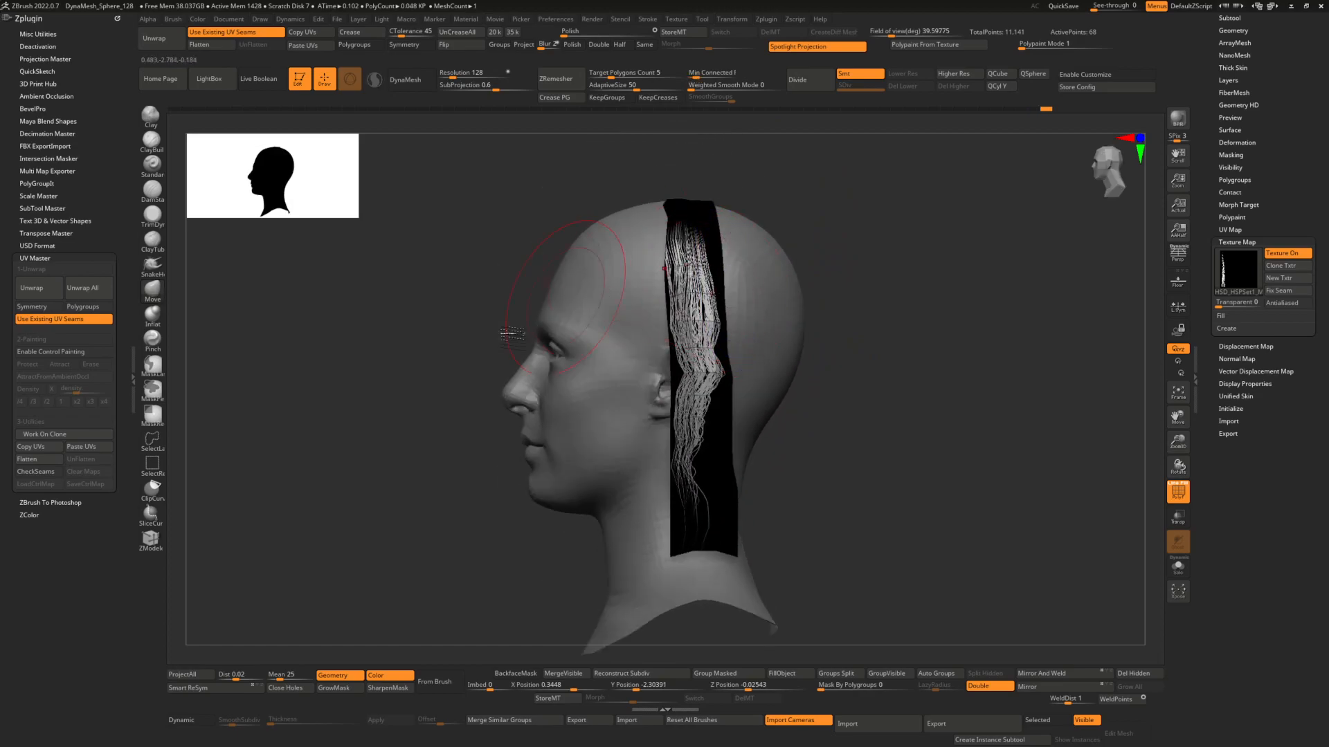
# Flatten the strip and push its left edge outwards with a smaller brush, from the roots down to the lower corner.
pyautogui.click(48, 460)
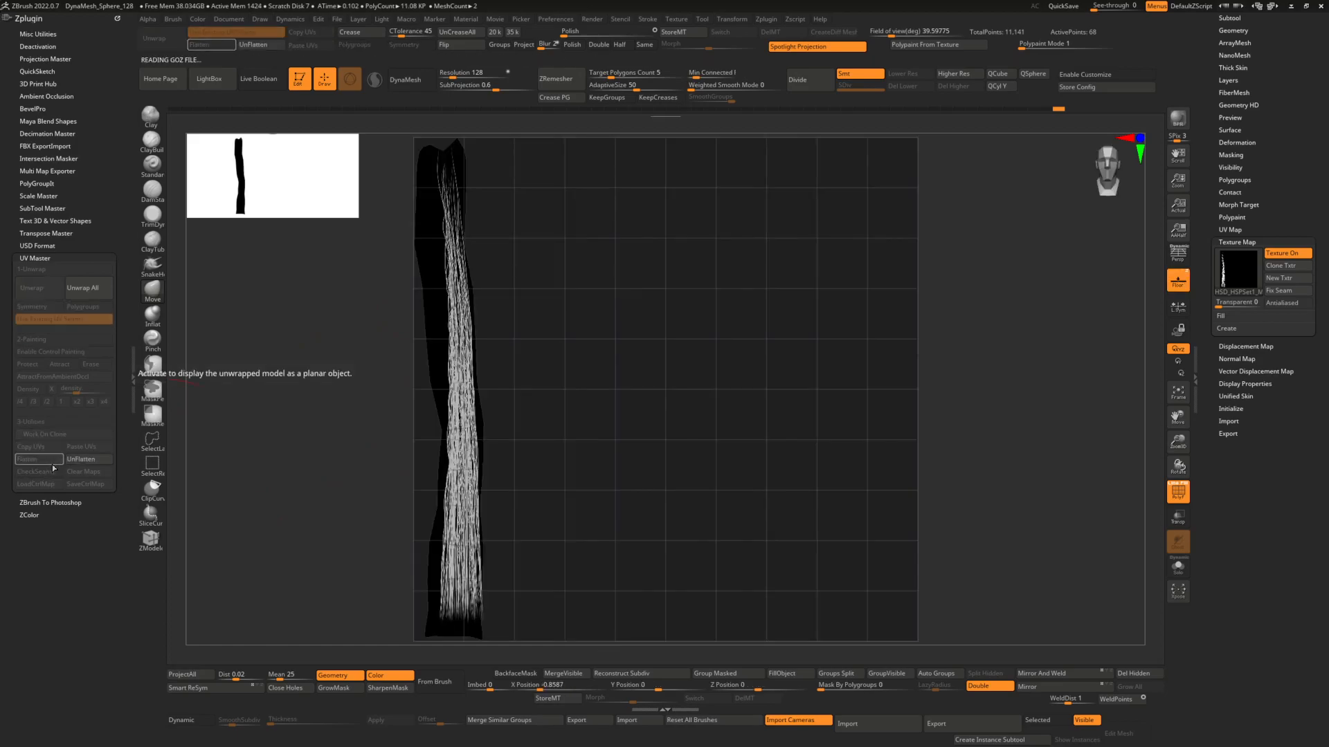
pyautogui.moveTo(443, 453)
pyautogui.mouseDown()
pyautogui.moveTo(432, 499)
pyautogui.moveTo(426, 432)
pyautogui.mouseUp()
pyautogui.press('space')
pyautogui.press('space')
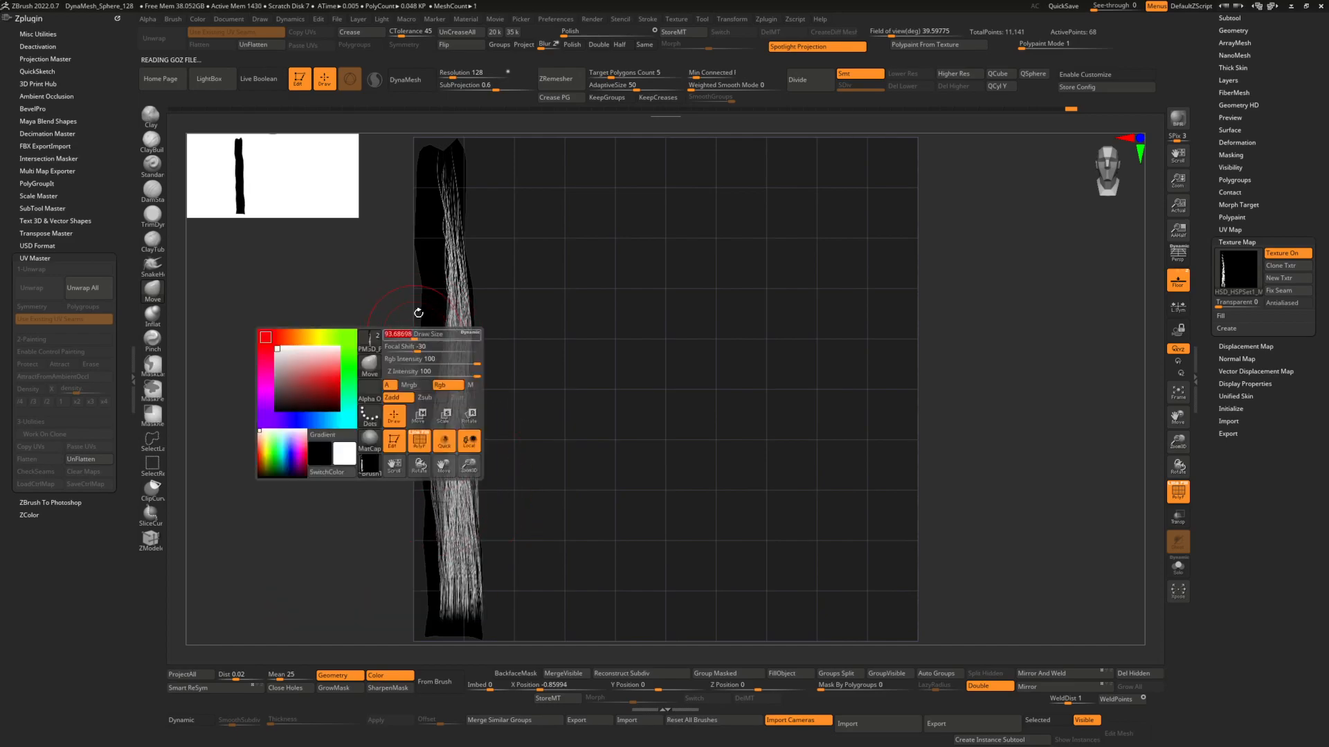
pyautogui.moveTo(421, 196); pyautogui.dragTo(425, 189)
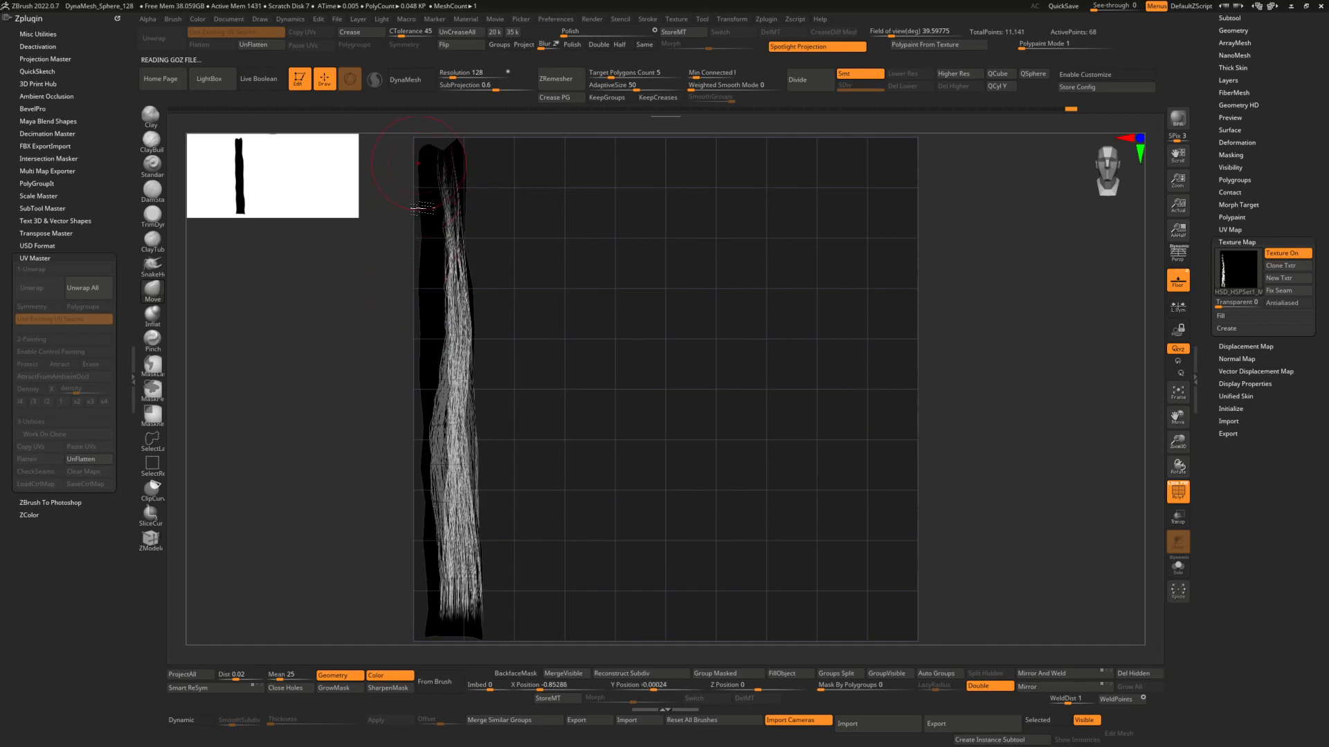
pyautogui.moveTo(432, 485); pyautogui.dragTo(428, 486)
pyautogui.moveTo(439, 577); pyautogui.dragTo(432, 583)
pyautogui.moveTo(436, 628); pyautogui.dragTo(431, 633)
pyautogui.moveTo(429, 423); pyautogui.dragTo(423, 423)
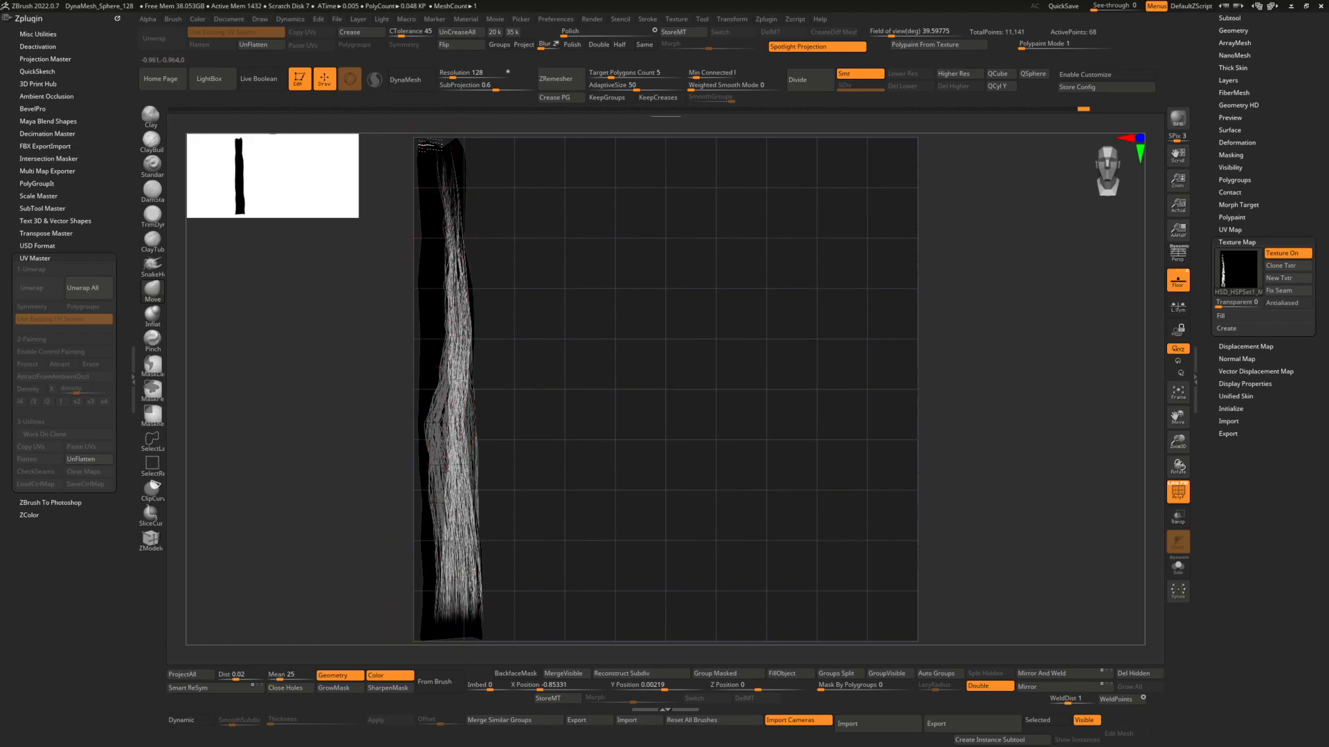
# Pull the flattened strip's right edge outwards along its length, down to the lower corner, and unflatten the strip.
pyautogui.moveTo(463, 185); pyautogui.dragTo(464, 149)
pyautogui.moveTo(465, 237); pyautogui.dragTo(470, 237)
pyautogui.moveTo(471, 285); pyautogui.dragTo(476, 285)
pyautogui.moveTo(474, 399); pyautogui.dragTo(480, 401)
pyautogui.moveTo(479, 532); pyautogui.dragTo(483, 532)
pyautogui.moveTo(488, 638); pyautogui.dragTo(494, 638)
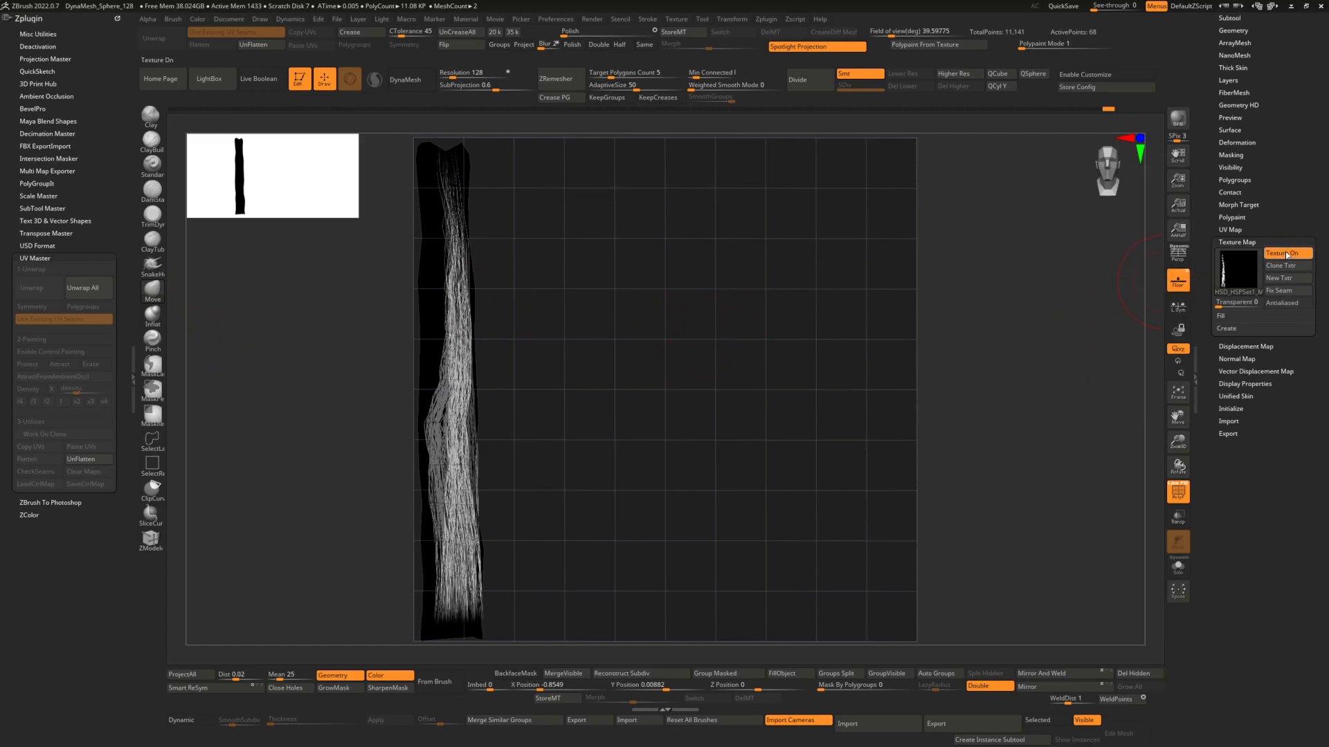
pyautogui.click(91, 463)
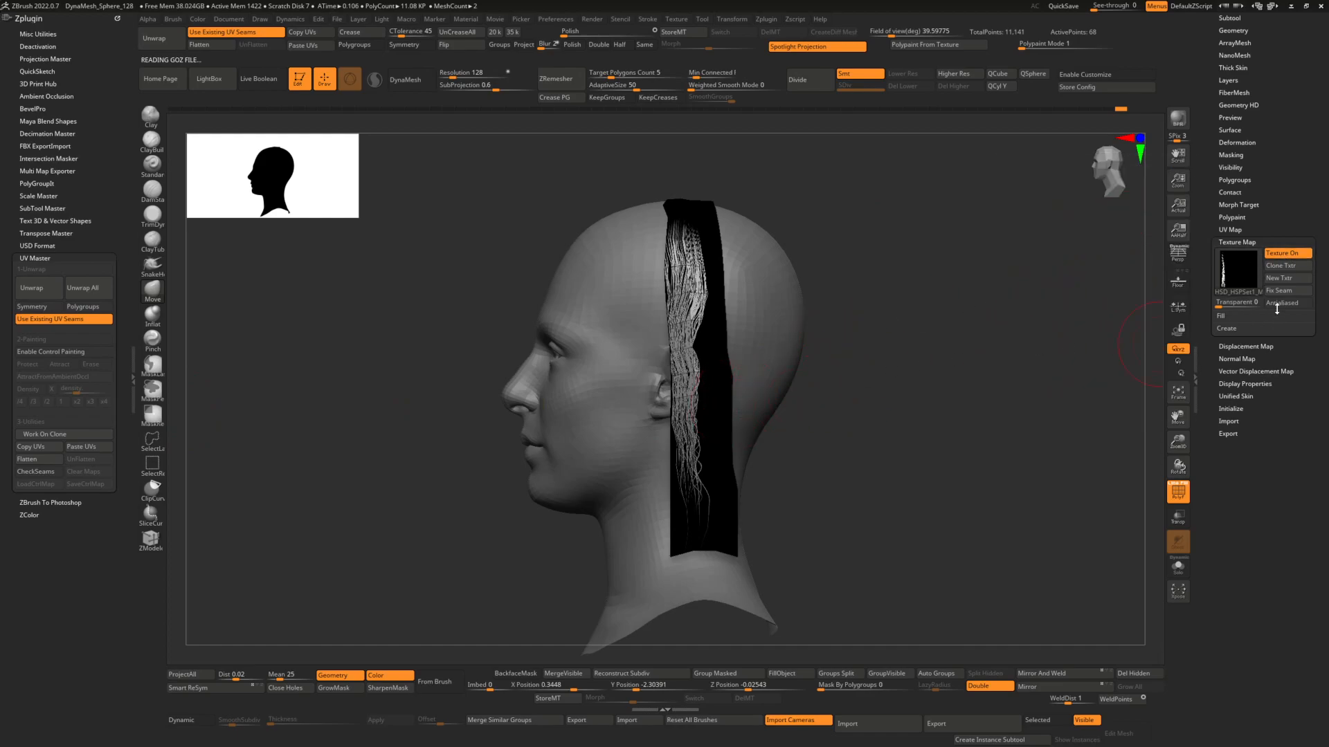
# Delete every subtool except the head and append a Plane3D.
pyautogui.moveTo(1212, 104); pyautogui.dragTo(1212, 127)
pyautogui.click(1235, 40)
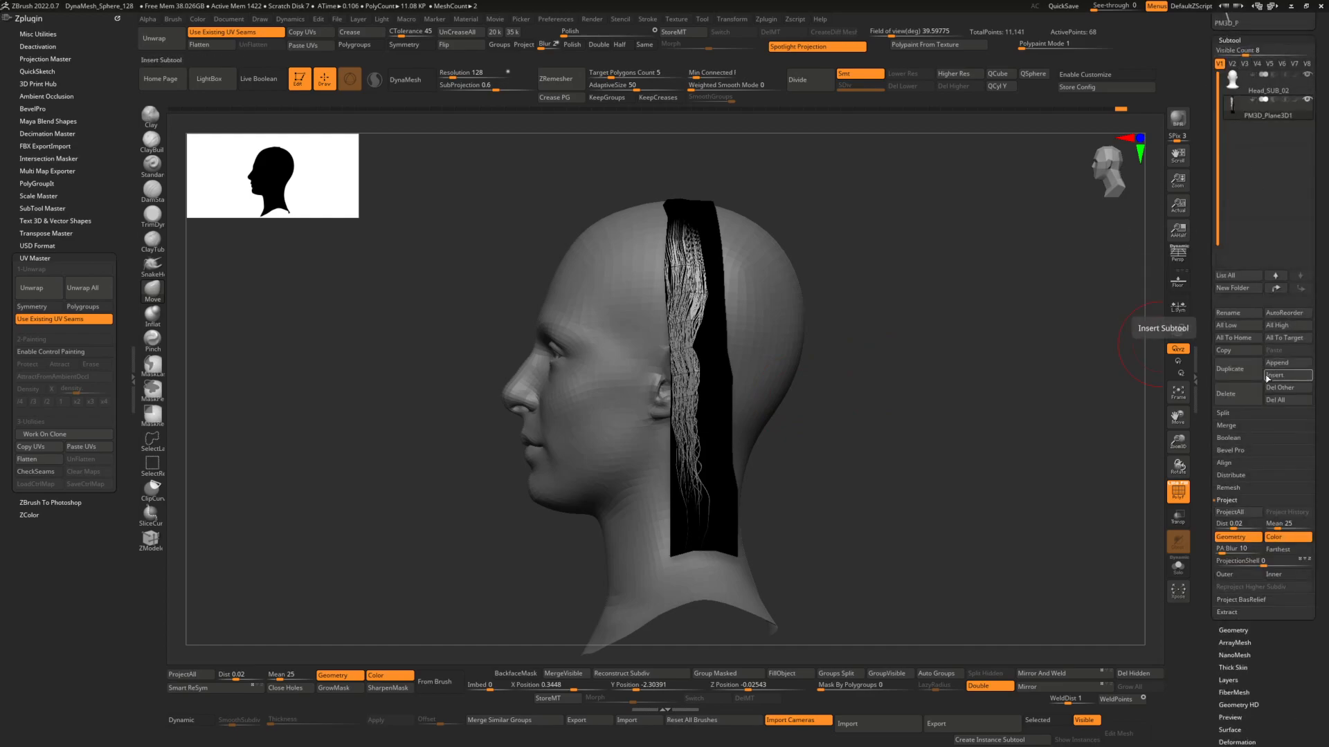
pyautogui.click(1281, 388)
pyautogui.click(1142, 420)
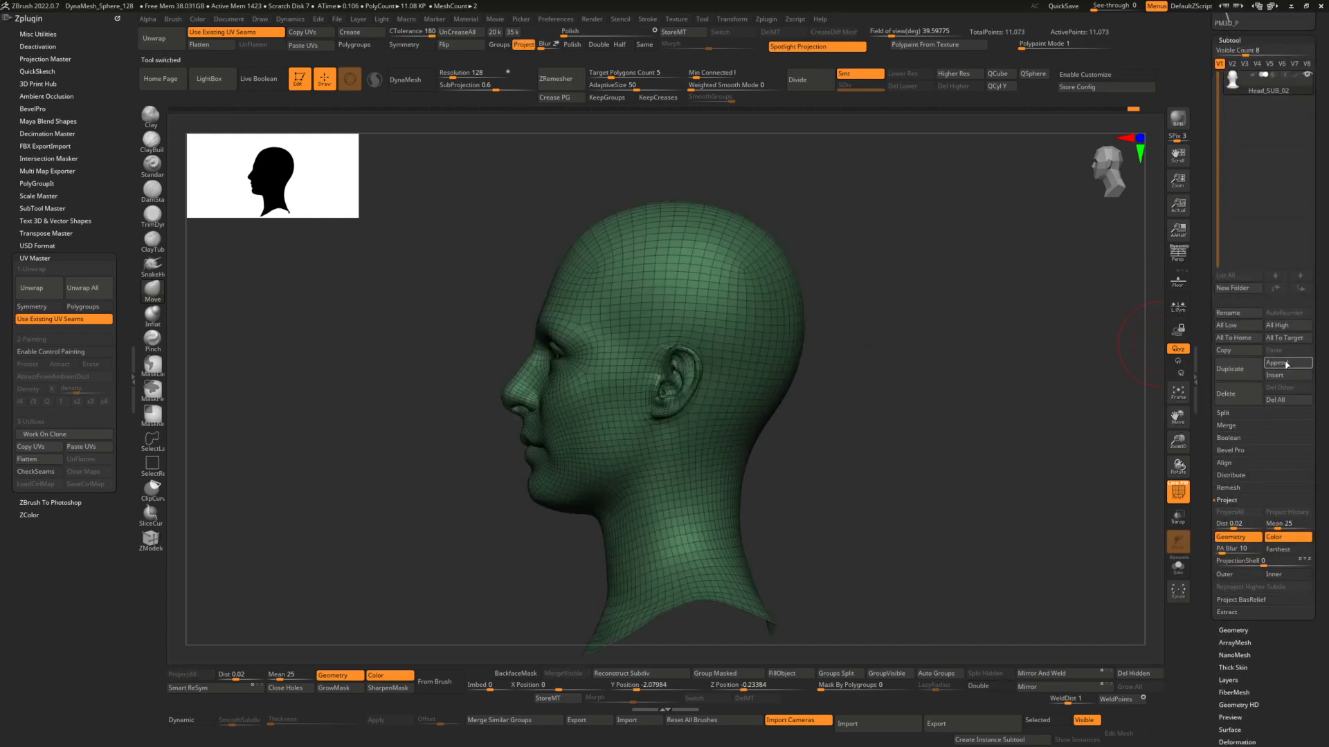
pyautogui.click(1284, 363)
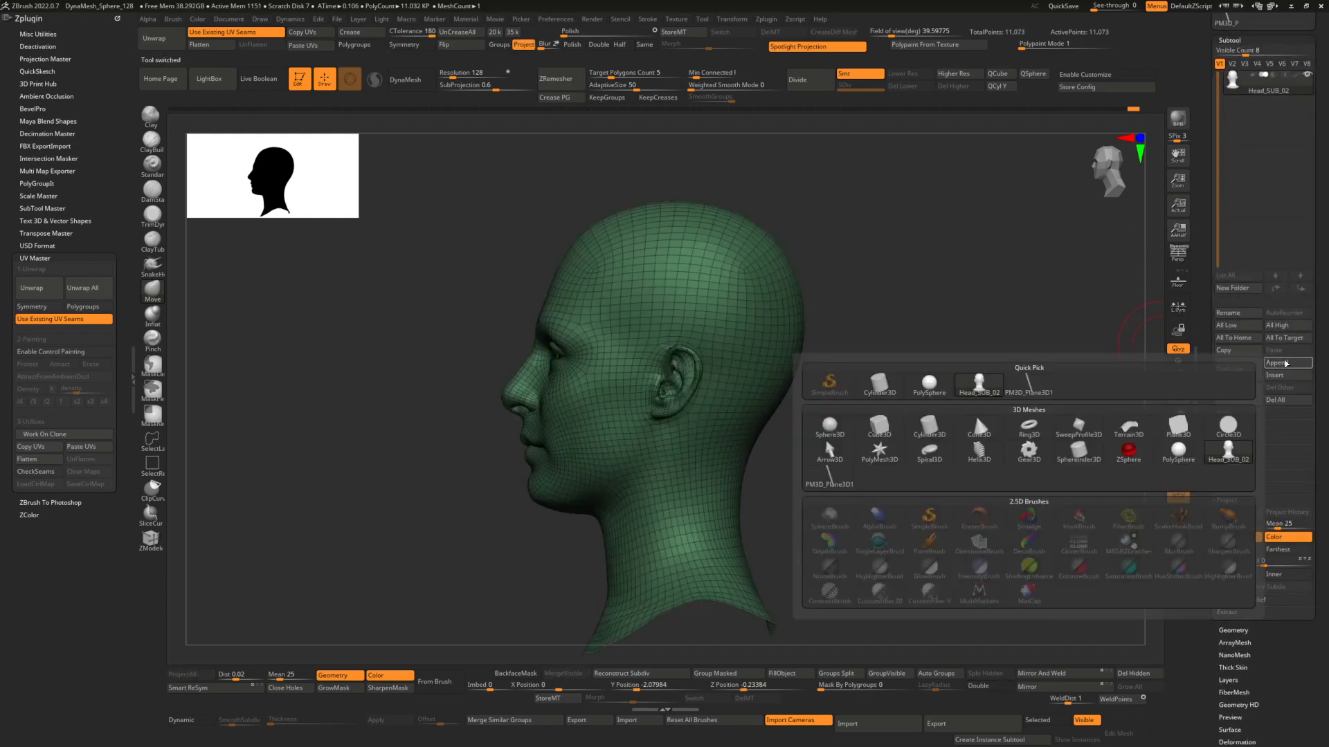
pyautogui.click(1180, 428)
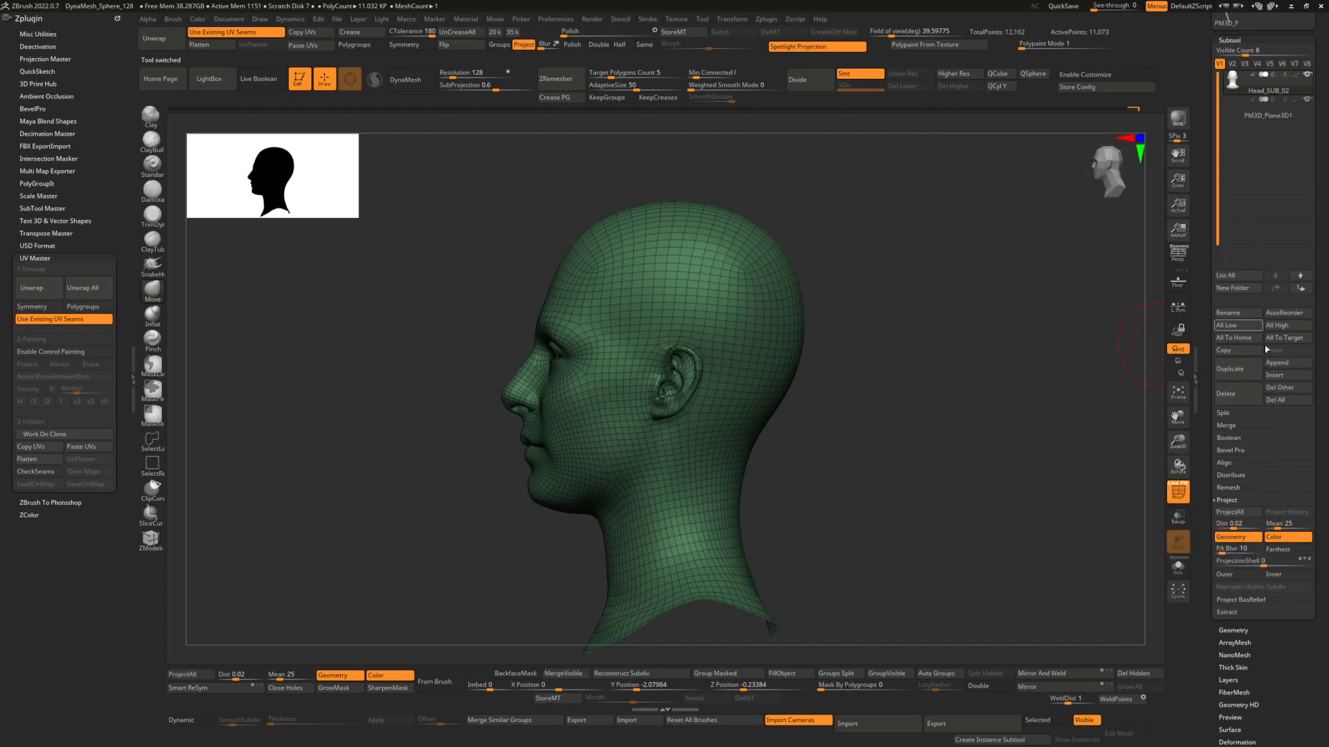
# Select the PM3D_Plane3D1 subtool and move the plane up beside the head so it covers the head in side view.
pyautogui.click(1268, 114)
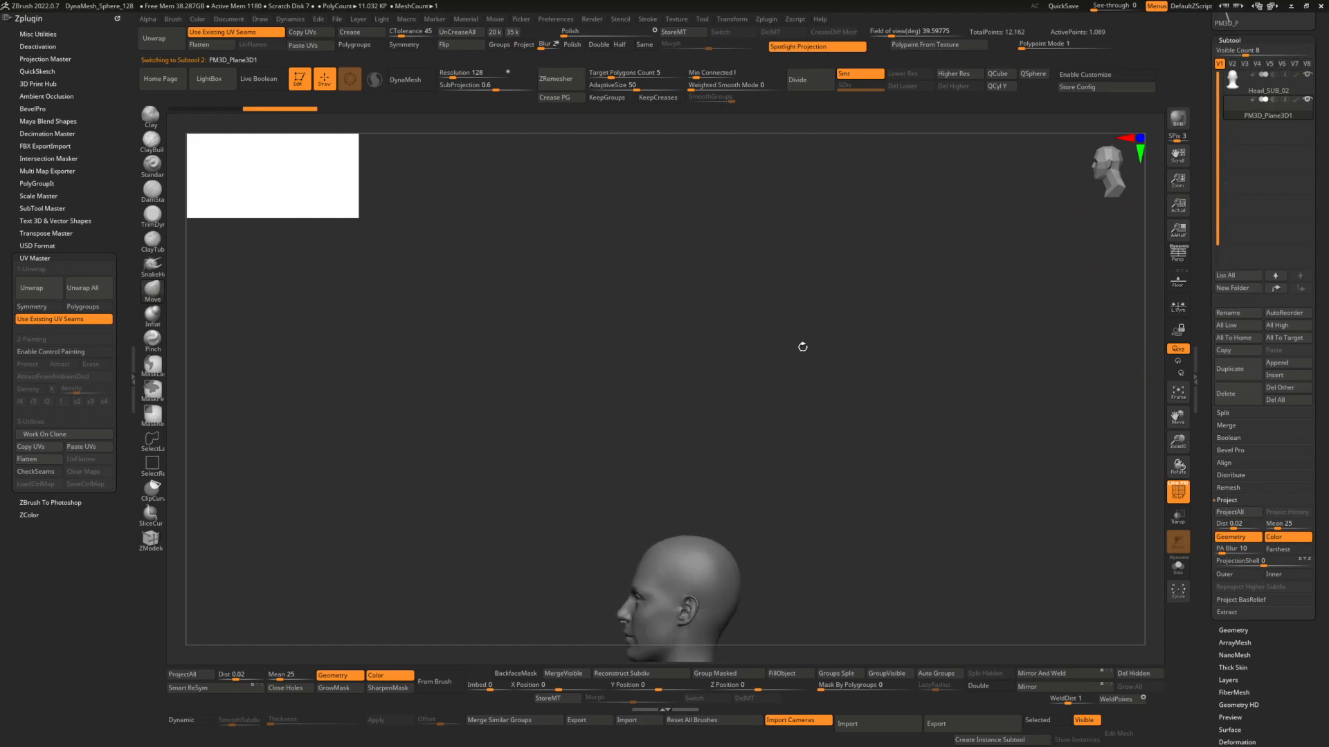
pyautogui.press('f')
pyautogui.press('f')
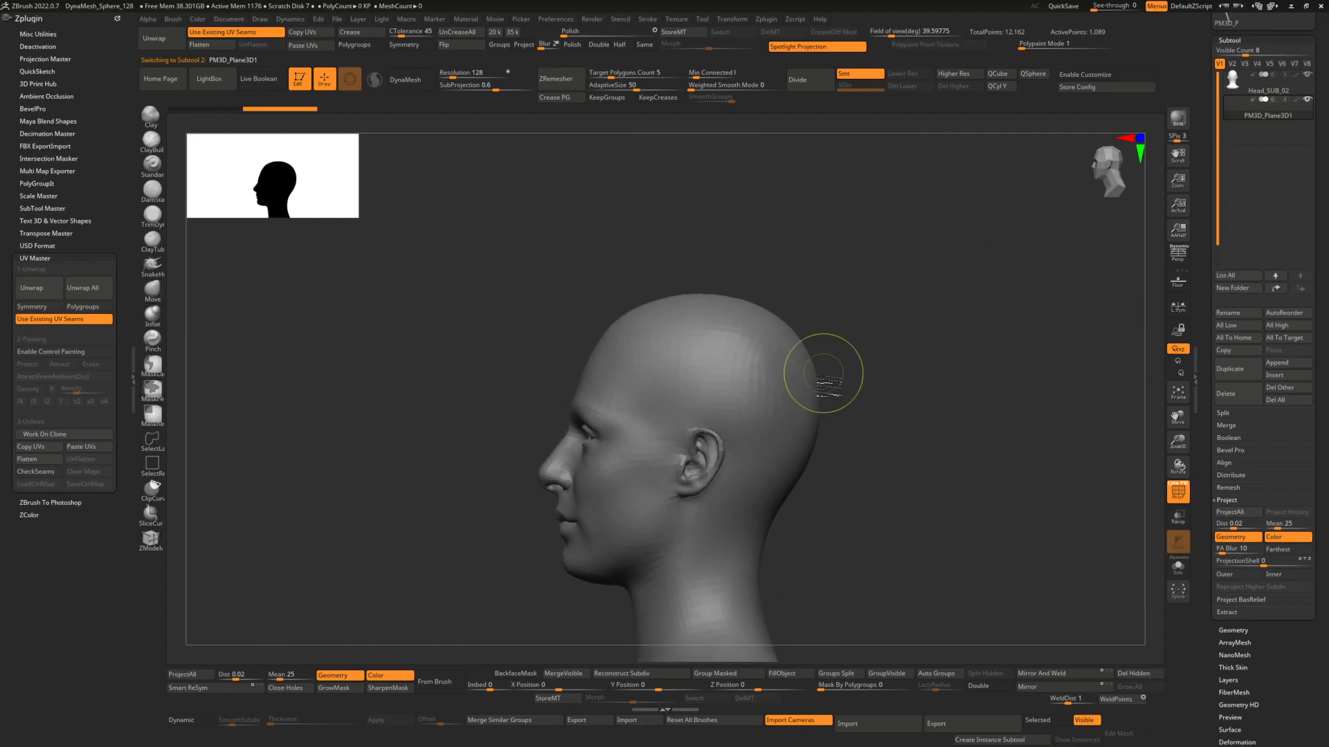
pyautogui.moveTo(826, 397); pyautogui.dragTo(1000, 634)
pyautogui.click(982, 688)
pyautogui.moveTo(833, 445); pyautogui.dragTo(776, 434)
pyautogui.moveTo(776, 434)
pyautogui.keyDown('ctrl'); pyautogui.mouseDown(button='right')
pyautogui.moveTo(710, 416)
pyautogui.moveTo(692, 389)
pyautogui.mouseUp(button='right'); pyautogui.keyUp('ctrl')
pyautogui.press('w')
pyautogui.moveTo(706, 459); pyautogui.dragTo(787, 459)
pyautogui.moveTo(725, 421); pyautogui.dragTo(807, 254)
pyautogui.moveTo(829, 253)
pyautogui.keyDown('shift'); pyautogui.mouseDown(button='right')
pyautogui.moveTo(751, 245)
pyautogui.moveTo(930, 242)
pyautogui.moveTo(920, 292)
pyautogui.mouseUp(button='right'); pyautogui.keyUp('shift')
pyautogui.moveTo(920, 292)
pyautogui.keyDown('ctrl'); pyautogui.mouseDown(button='right')
pyautogui.moveTo(904, 293)
pyautogui.moveTo(912, 304)
pyautogui.mouseUp(button='right'); pyautogui.keyUp('ctrl')
pyautogui.press('q')
# Apply the HSD_HSPSet1_Mask texture with the single wide strand group as the plane's texture map.
pyautogui.scroll(-5, 1240, 413)
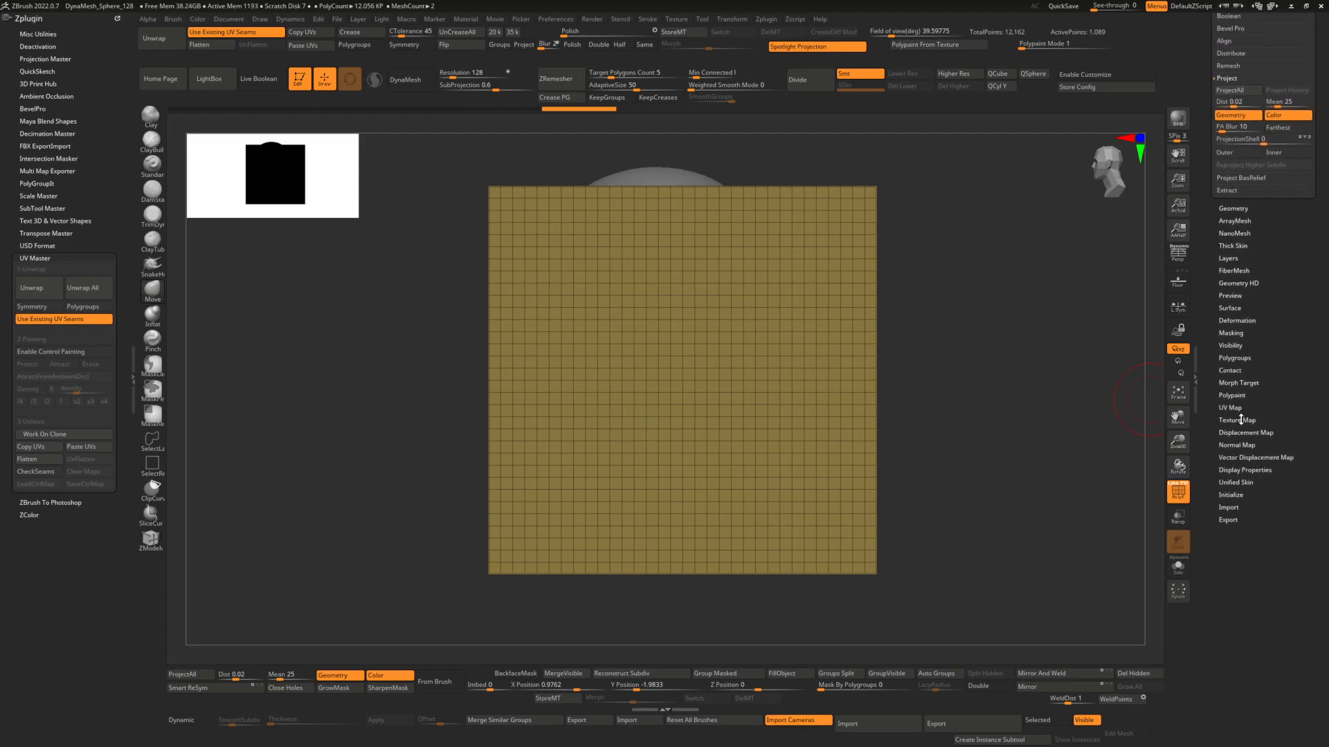
pyautogui.click(1241, 420)
pyautogui.click(1243, 284)
pyautogui.click(1216, 278)
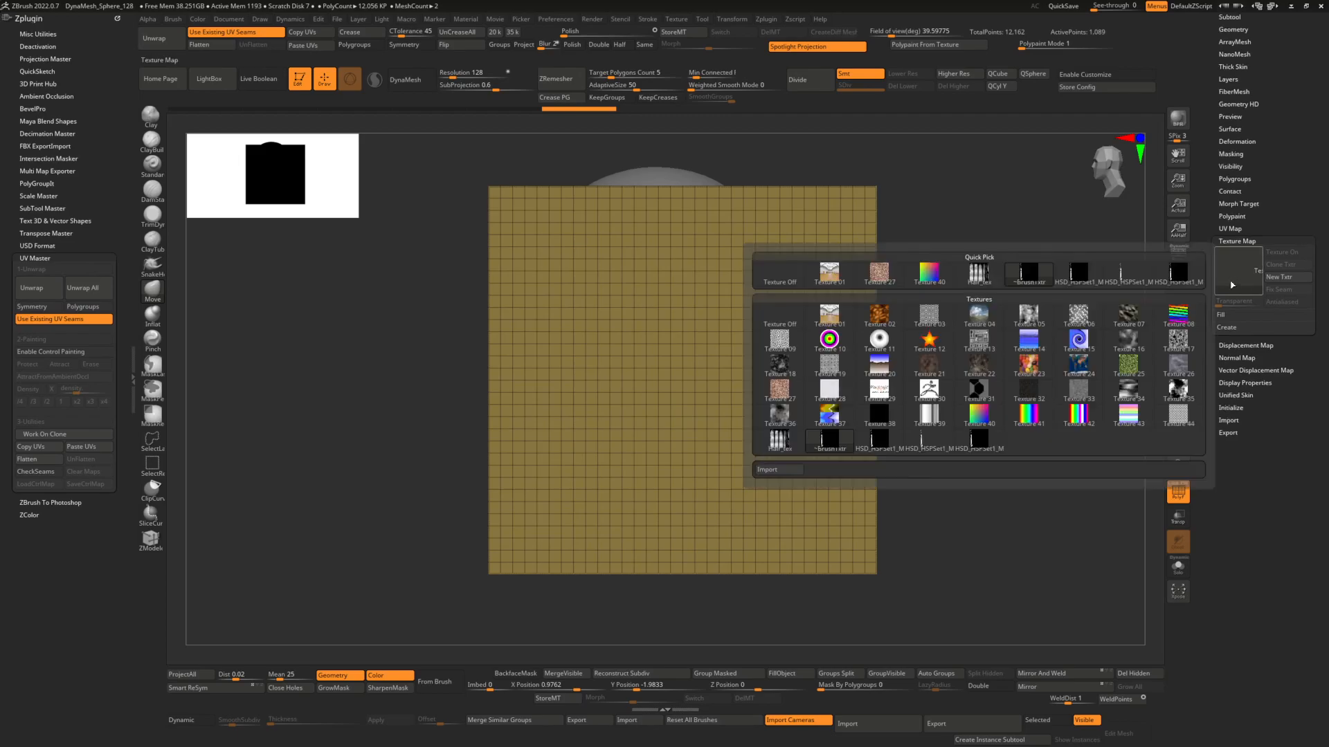
pyautogui.click(981, 439)
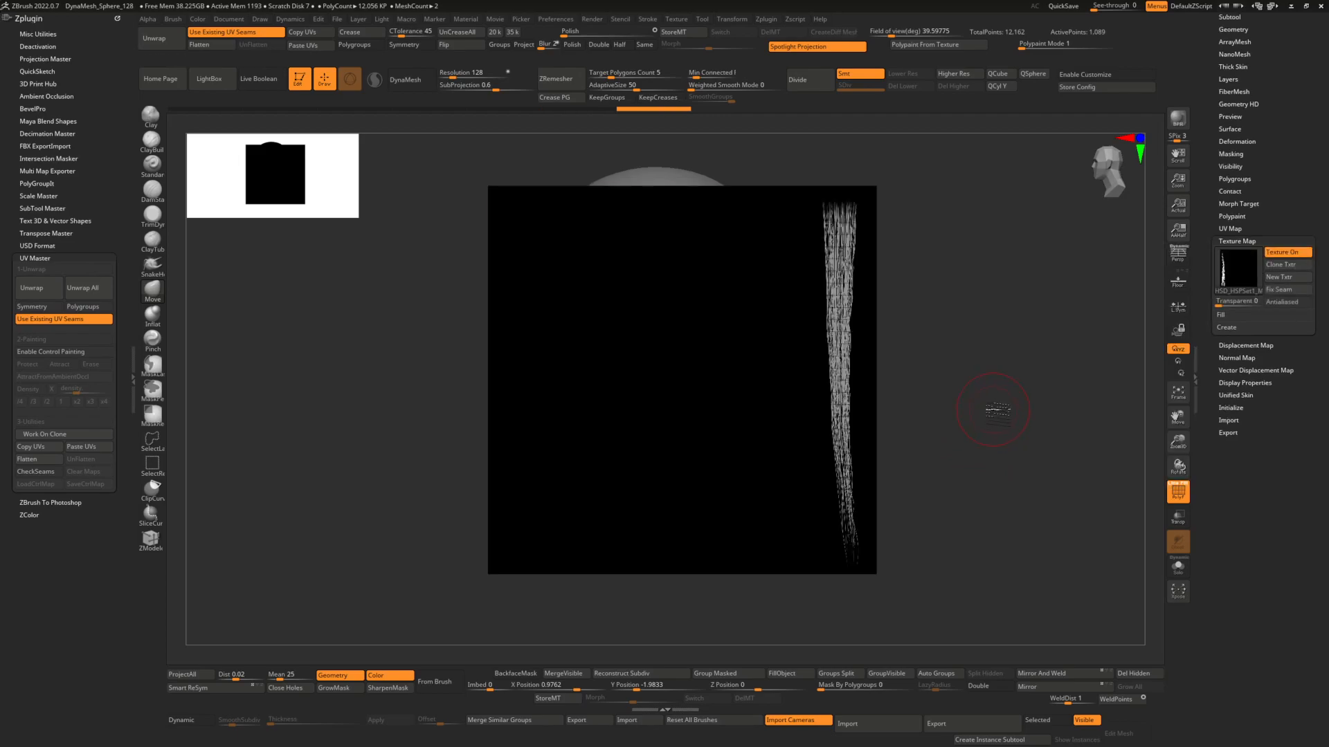
# Mirror the textured plane to the opposite side of the head and flip its polygon facing.
pyautogui.keyDown('alt'); pyautogui.moveTo(992, 408); pyautogui.dragTo(984, 416); pyautogui.keyUp('alt')
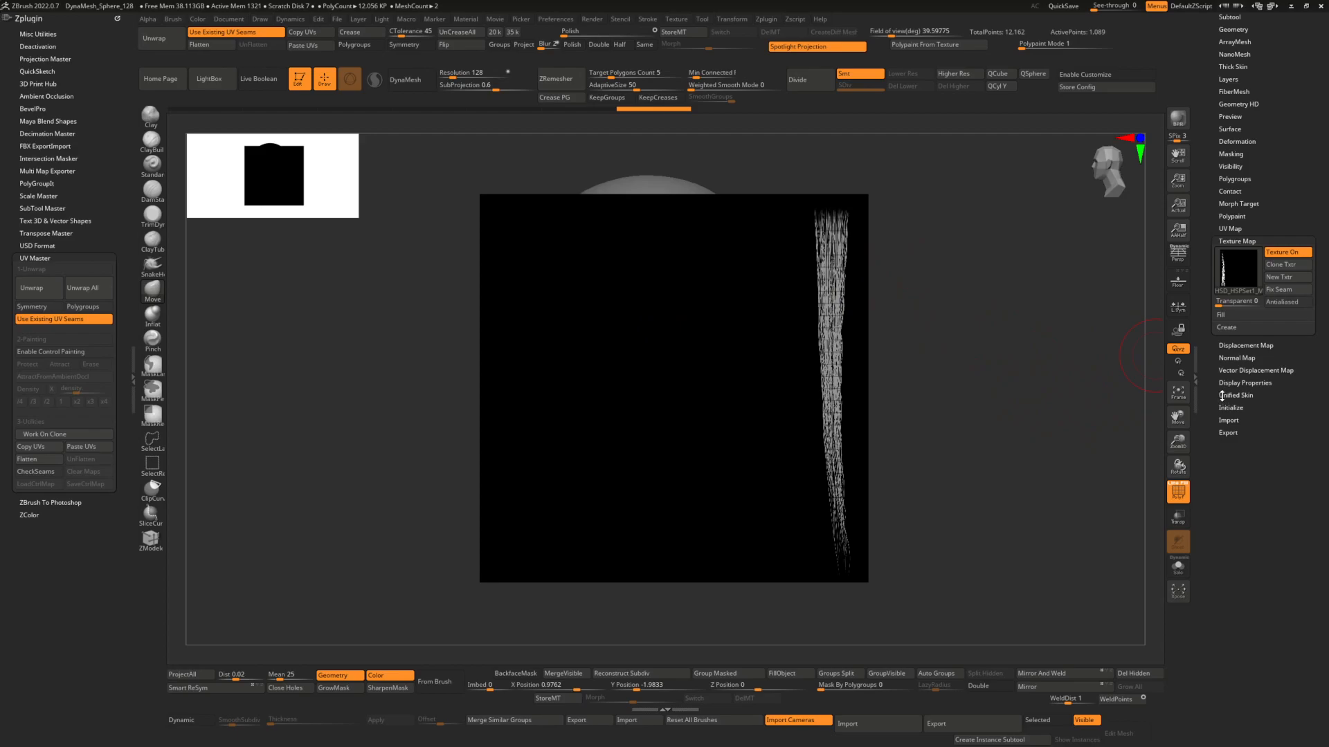
pyautogui.click(1027, 686)
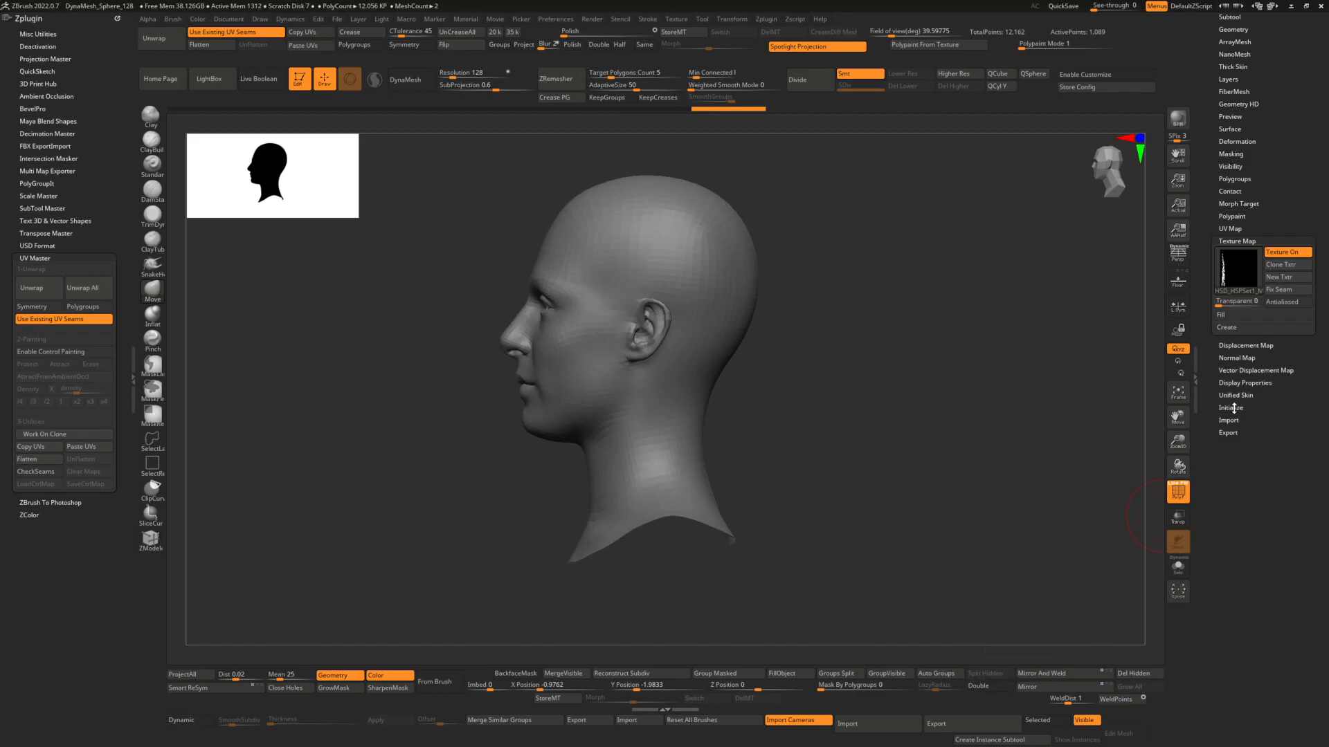
pyautogui.click(1234, 383)
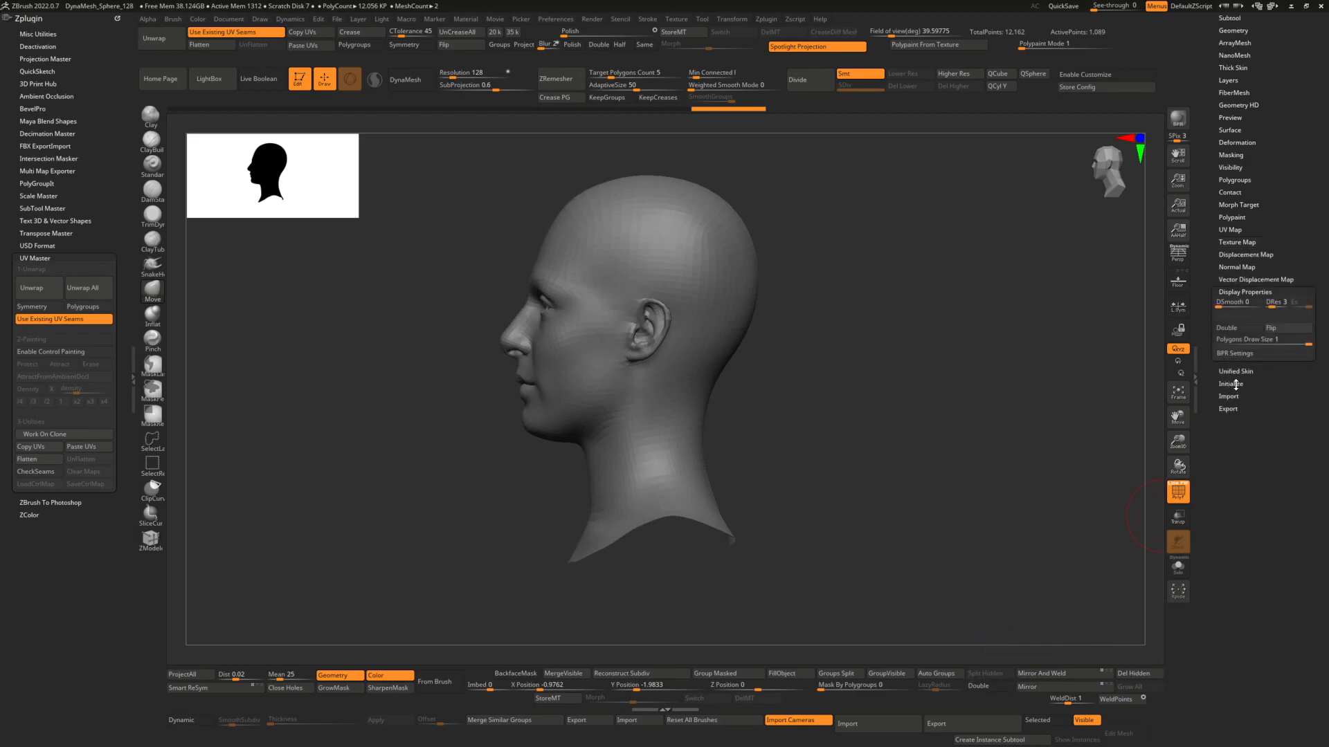
pyautogui.click(1275, 329)
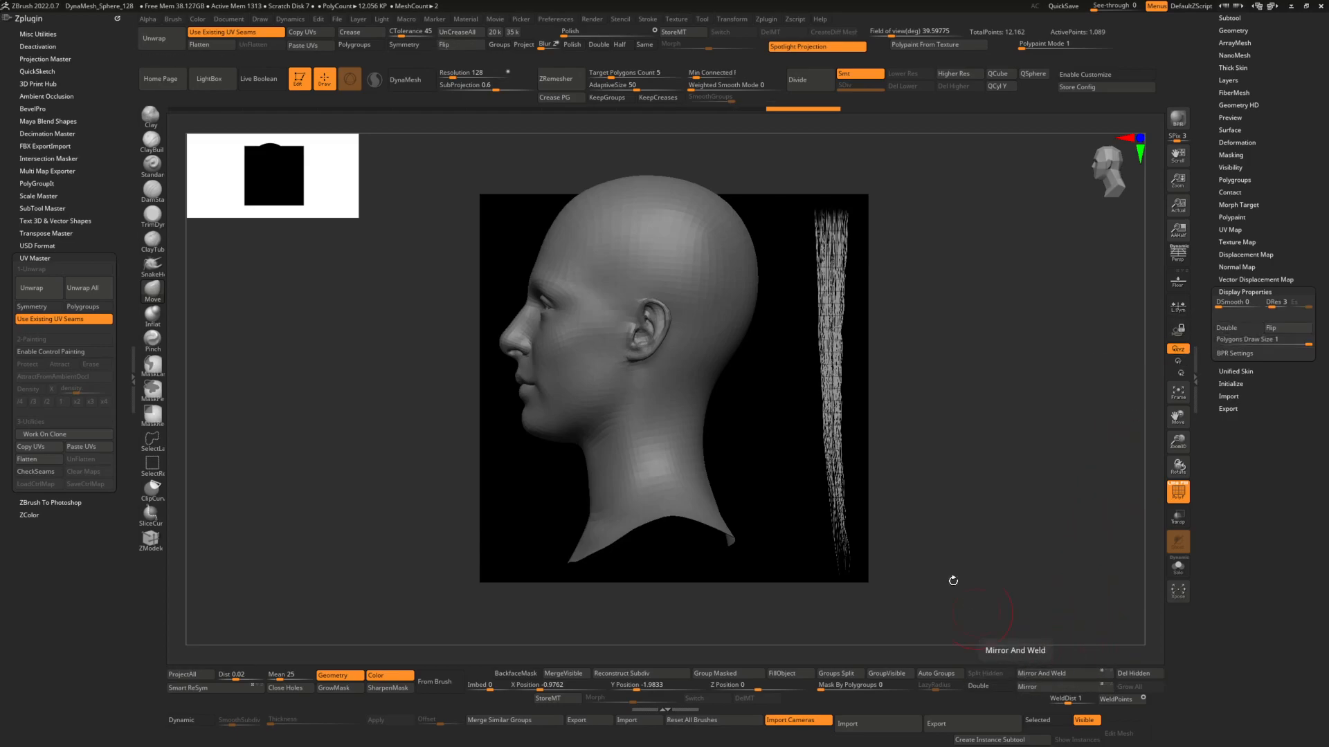
# Mirror the plane front to back so its strands lie on the face side, and turn on double-sided display.
pyautogui.moveTo(886, 419); pyautogui.dragTo(908, 388)
pyautogui.click(1083, 690)
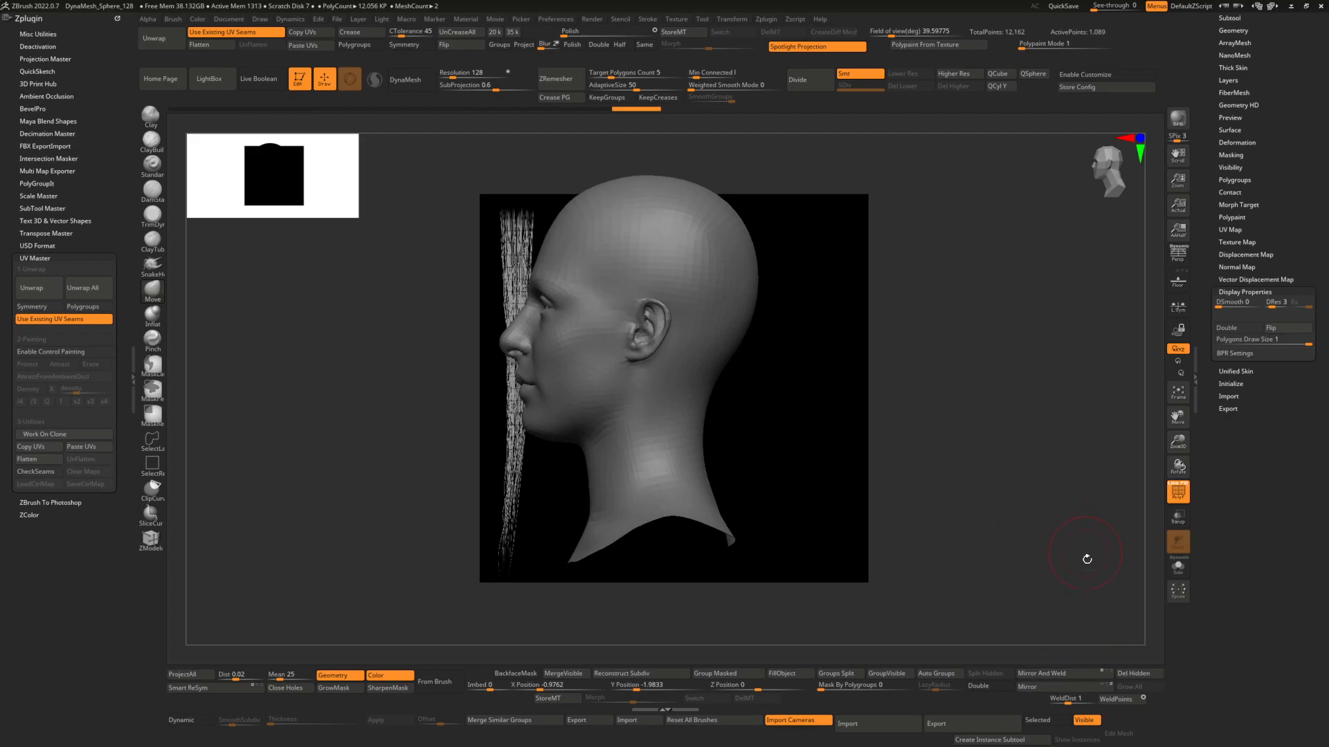
pyautogui.click(978, 686)
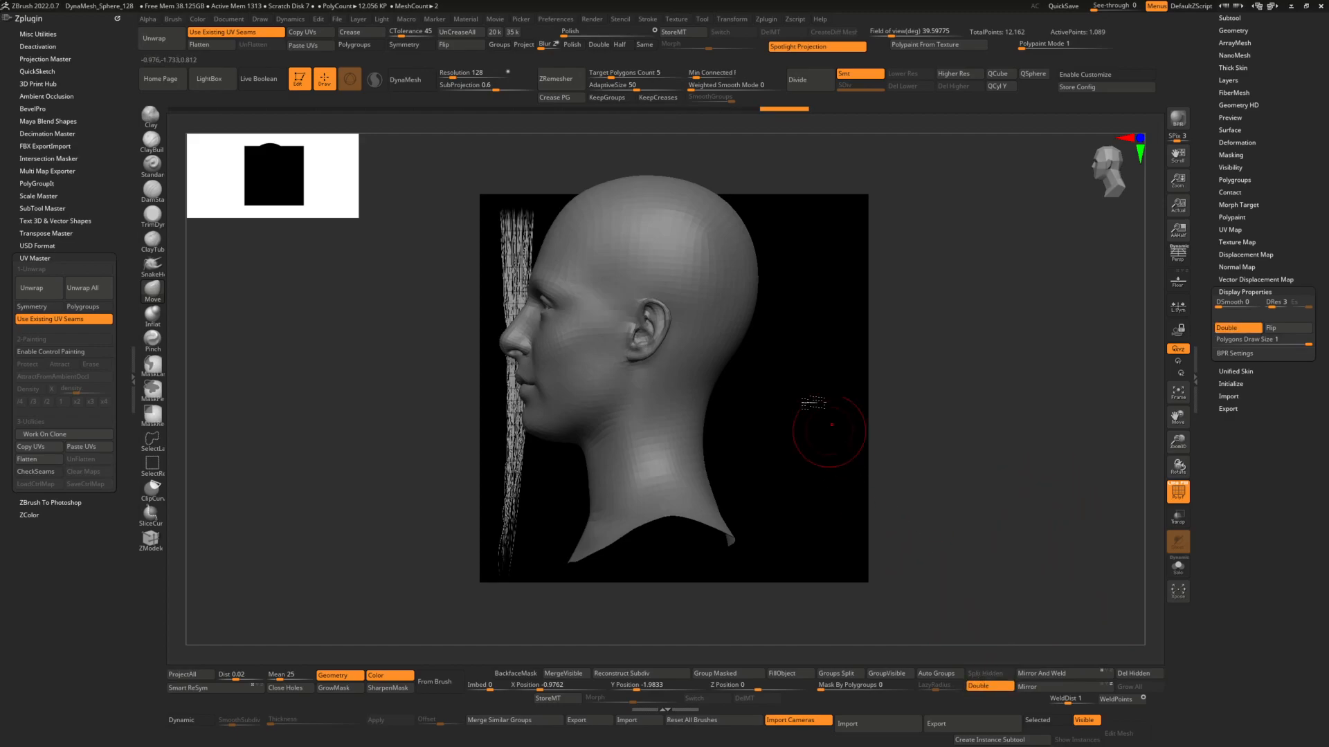
# Move the strand plane sideways across the head to an X position of about 1.02.
pyautogui.moveTo(718, 302); pyautogui.dragTo(749, 318, button='right')
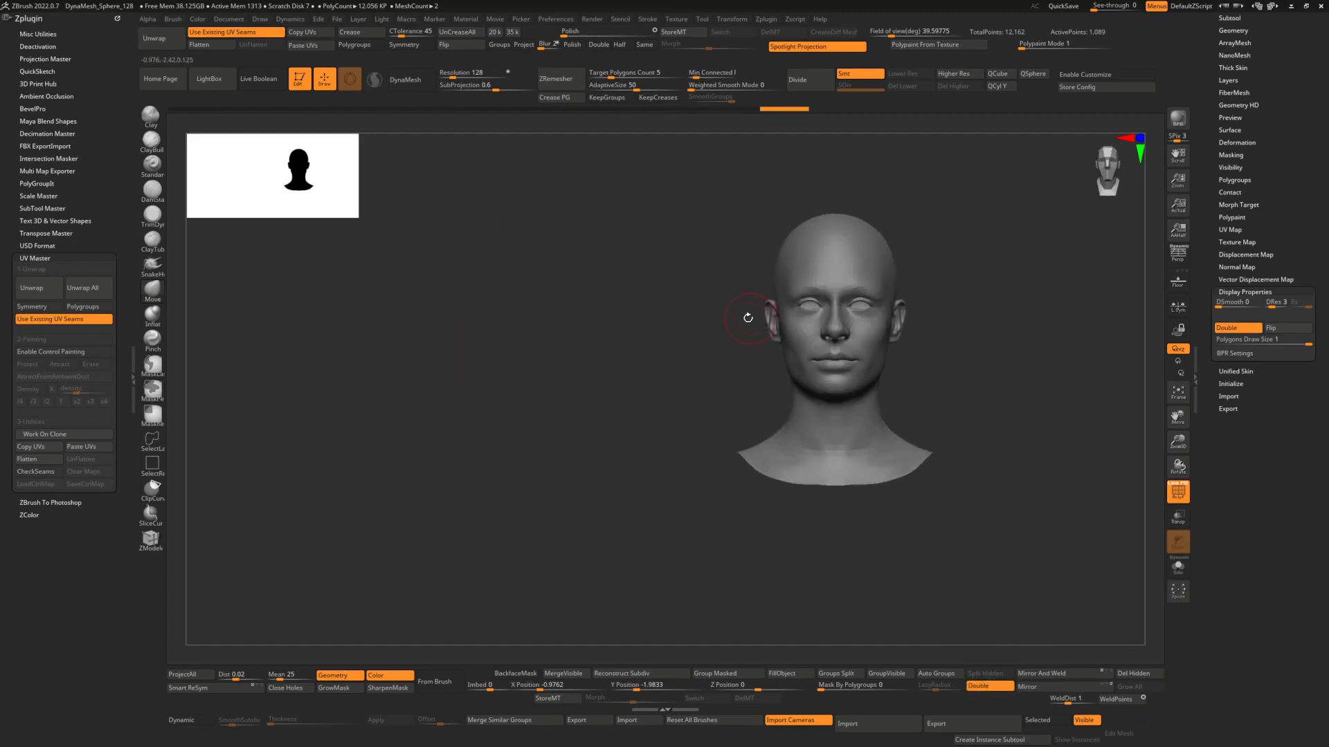
pyautogui.press('w')
pyautogui.click(948, 279)
pyautogui.moveTo(766, 362); pyautogui.dragTo(1029, 356)
pyautogui.moveTo(1029, 350); pyautogui.dragTo(830, 291, button='right')
pyautogui.keyDown('ctrl'); pyautogui.moveTo(831, 292); pyautogui.dragTo(885, 288, button='right'); pyautogui.keyUp('ctrl')
pyautogui.keyDown('ctrl'); pyautogui.moveTo(865, 355); pyautogui.dragTo(869, 334, button='right'); pyautogui.keyUp('ctrl')
pyautogui.press('q')
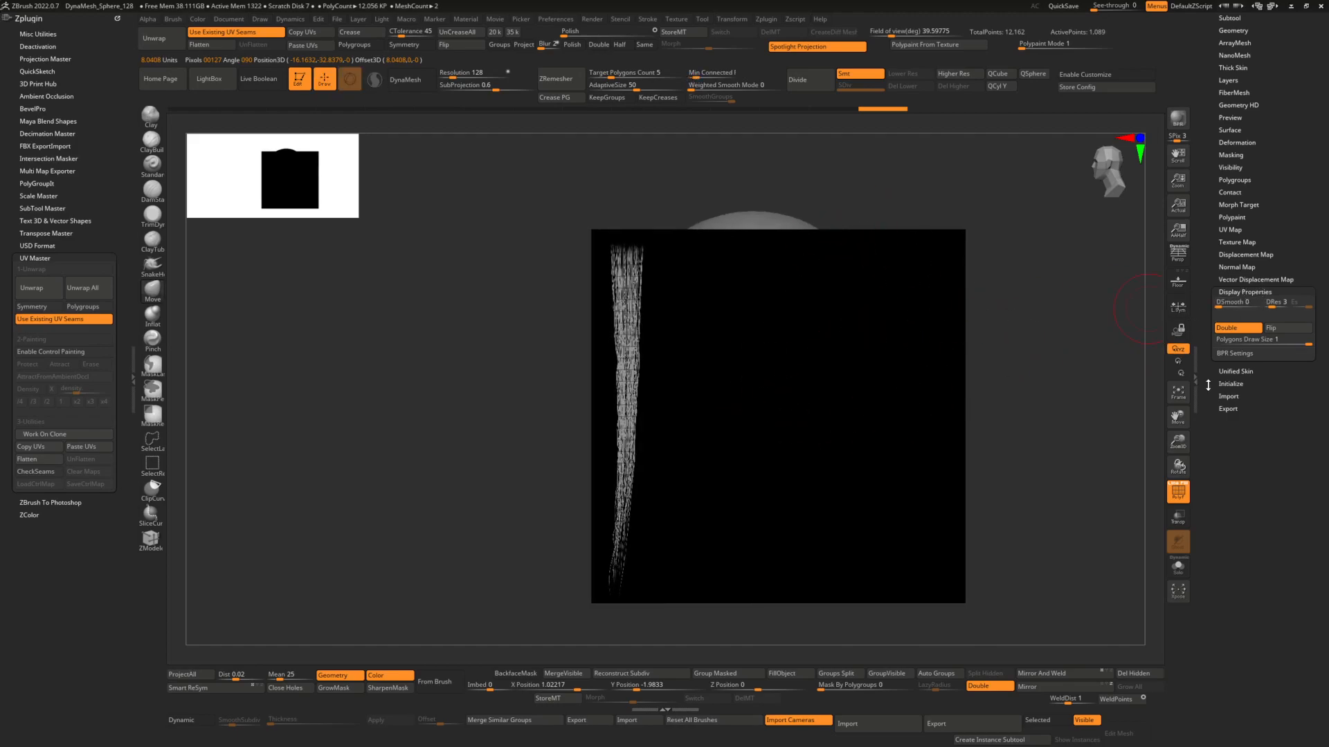
# Set the plane's texture map transparency to 6 so the black background drops out around the strands.
pyautogui.scroll(3, 1215, 371)
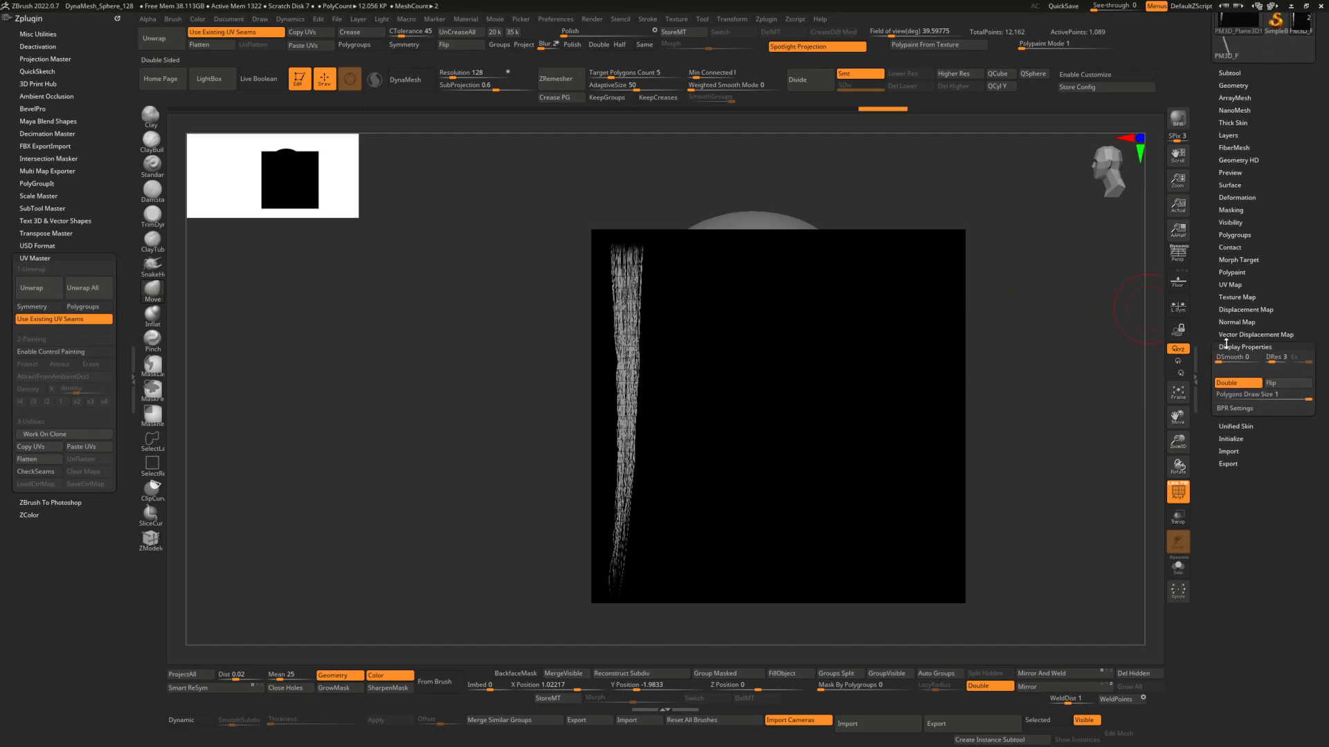
pyautogui.click(1233, 298)
pyautogui.click(1235, 360)
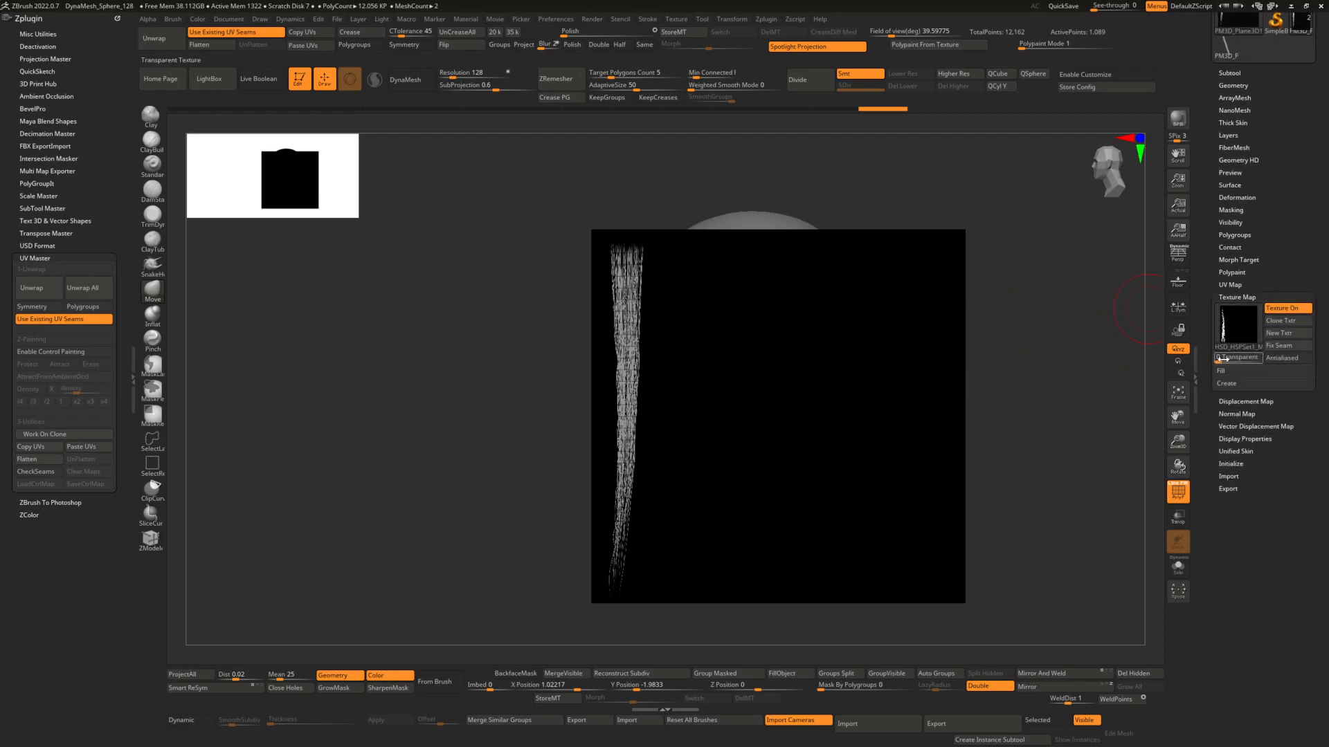
pyautogui.moveTo(1235, 361)
pyautogui.mouseDown()
pyautogui.moveTo(1214, 361)
pyautogui.moveTo(1229, 361)
pyautogui.mouseUp()
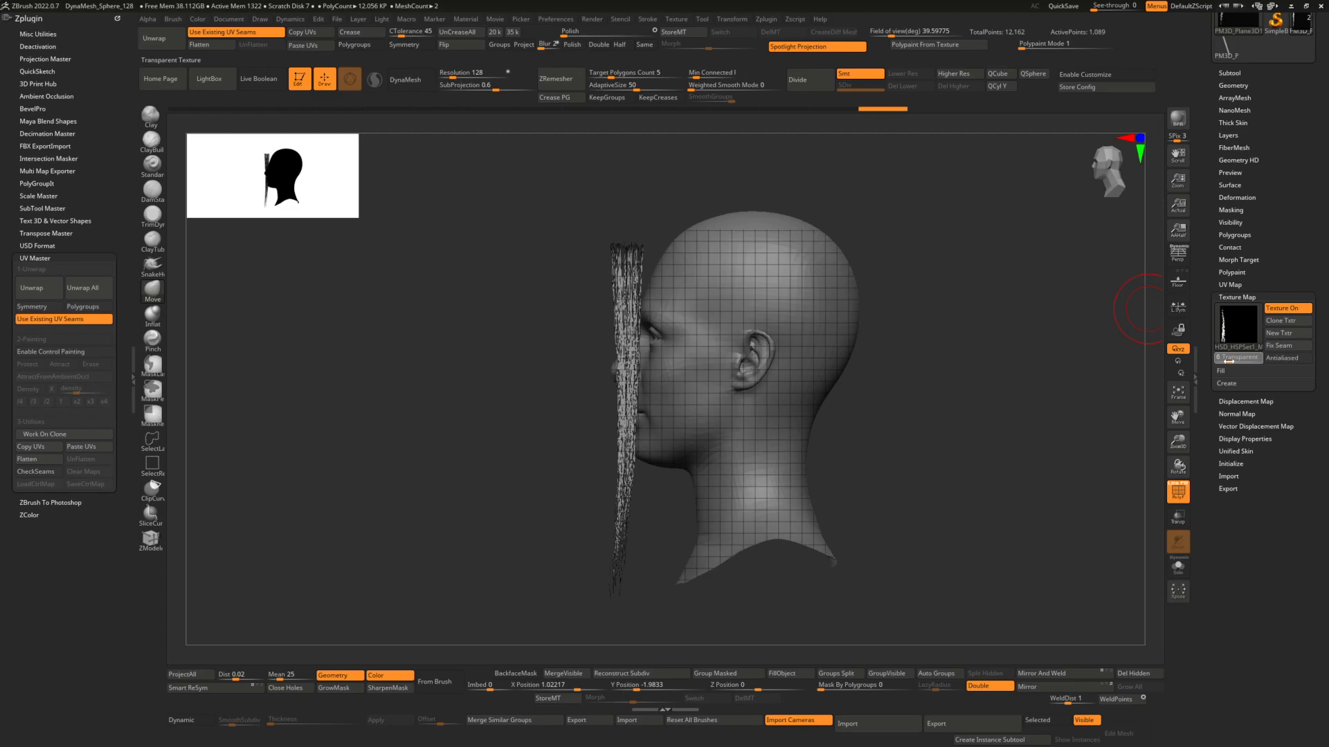
# Compare the plane with its texture map and wireframe display switched off and on.
pyautogui.click(1284, 309)
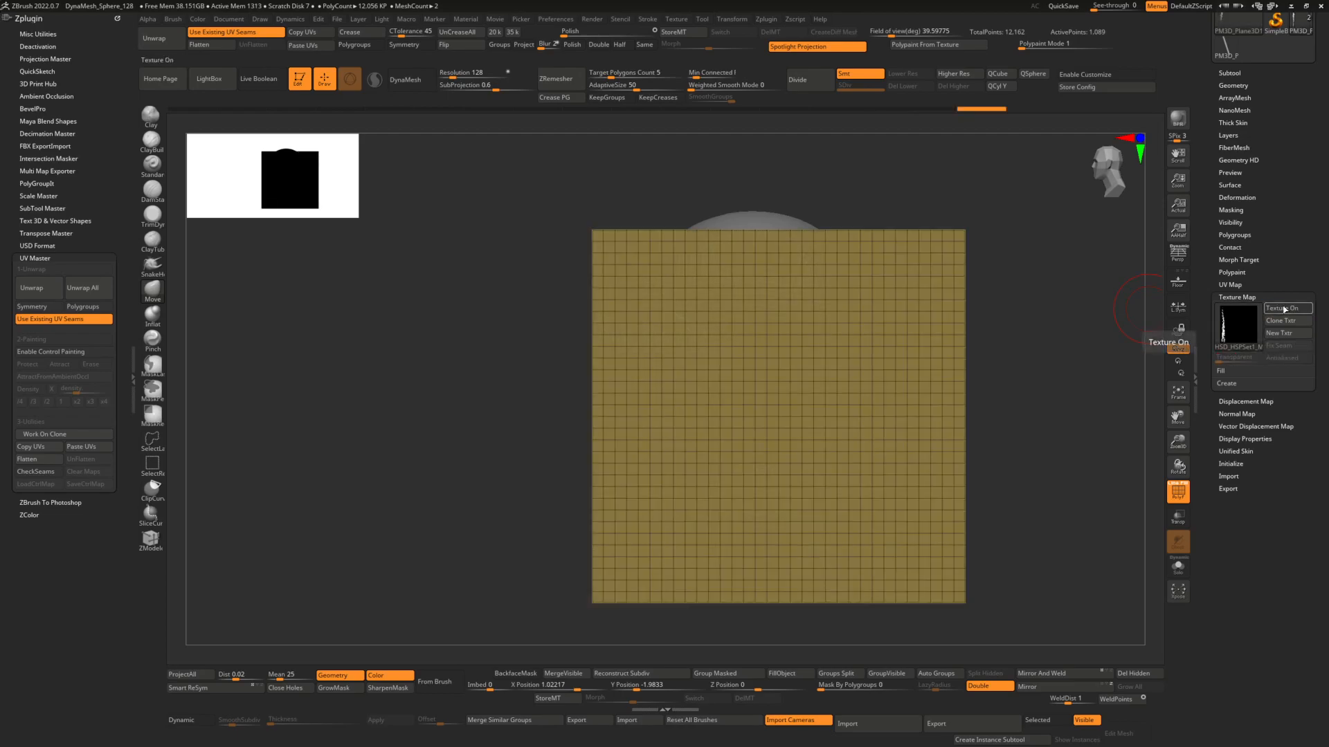
pyautogui.click(1285, 308)
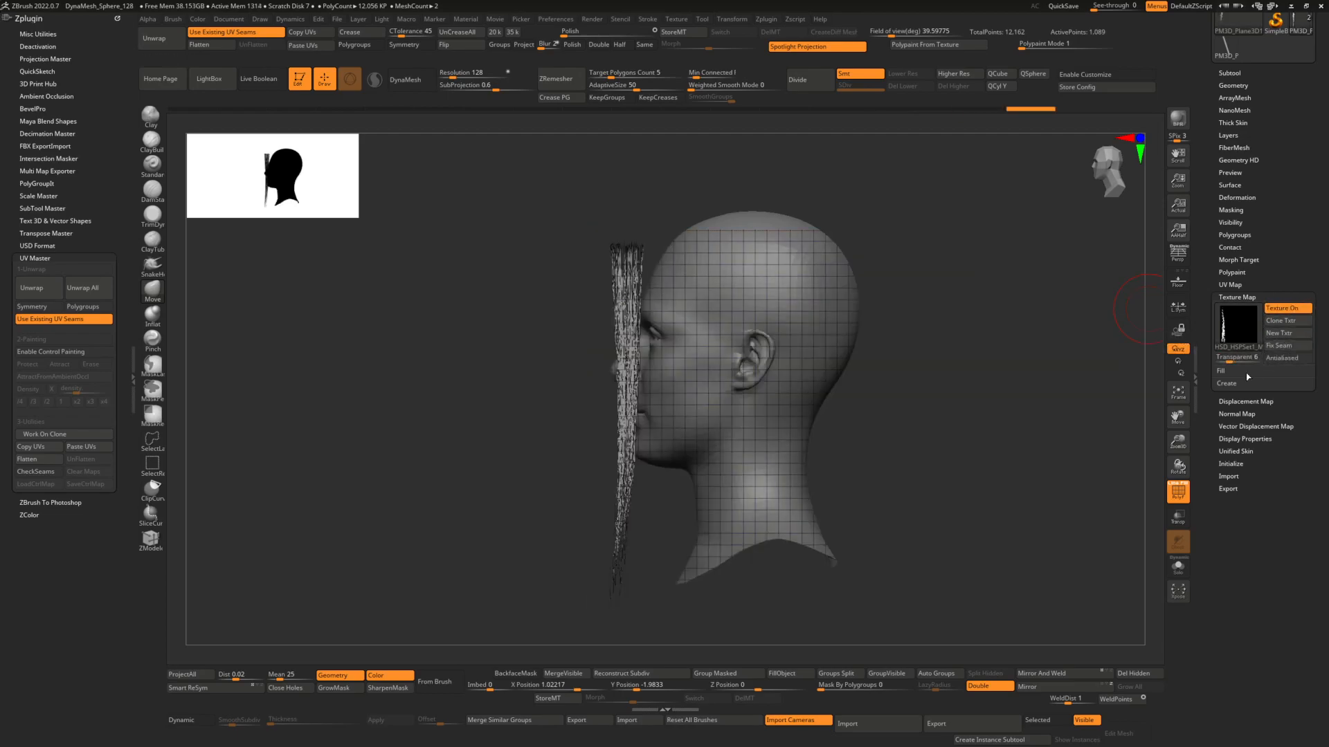
pyautogui.click(1222, 371)
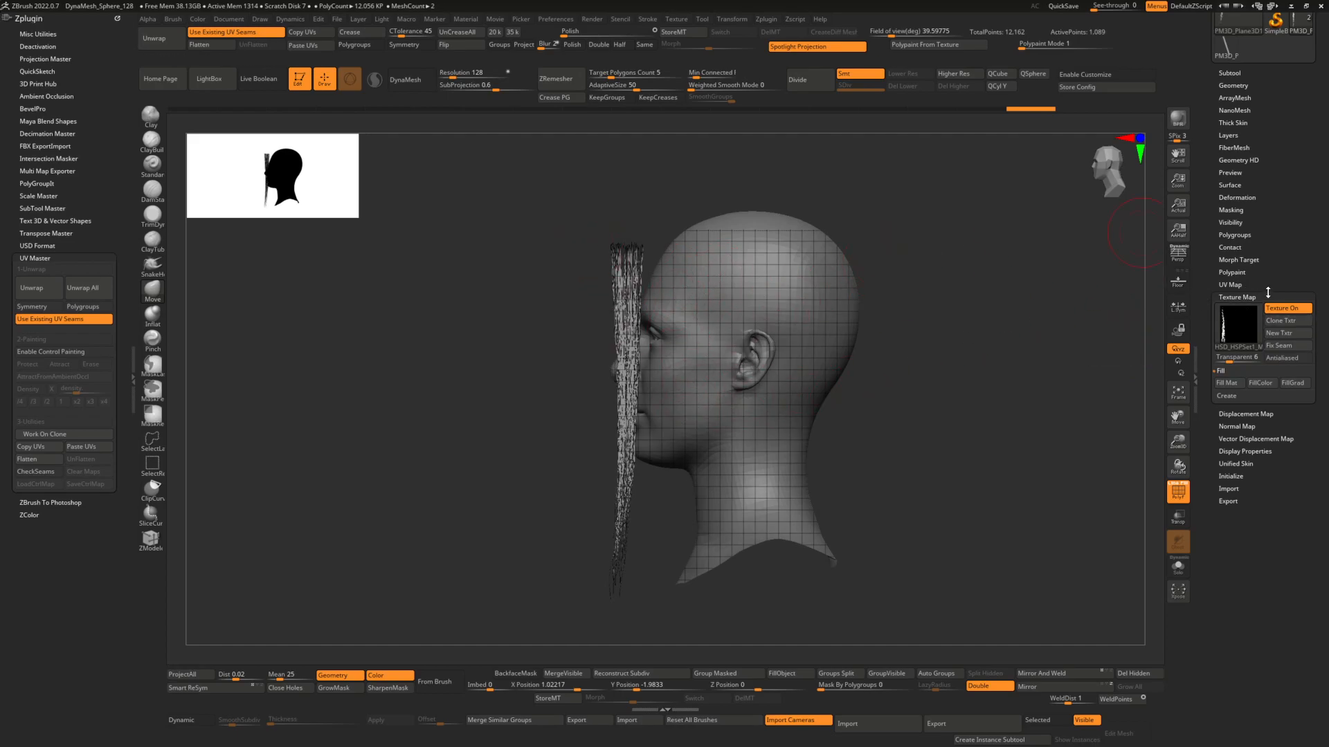
pyautogui.click(1281, 313)
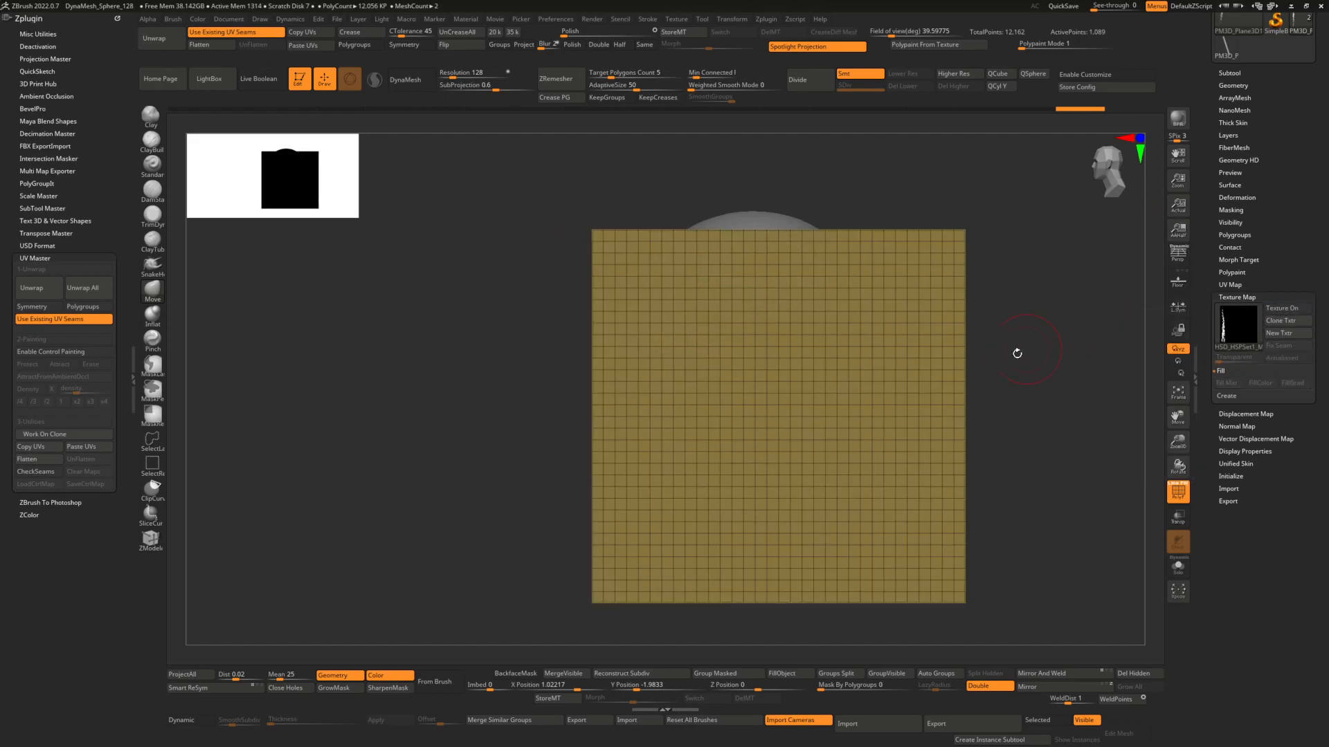
pyautogui.click(1285, 309)
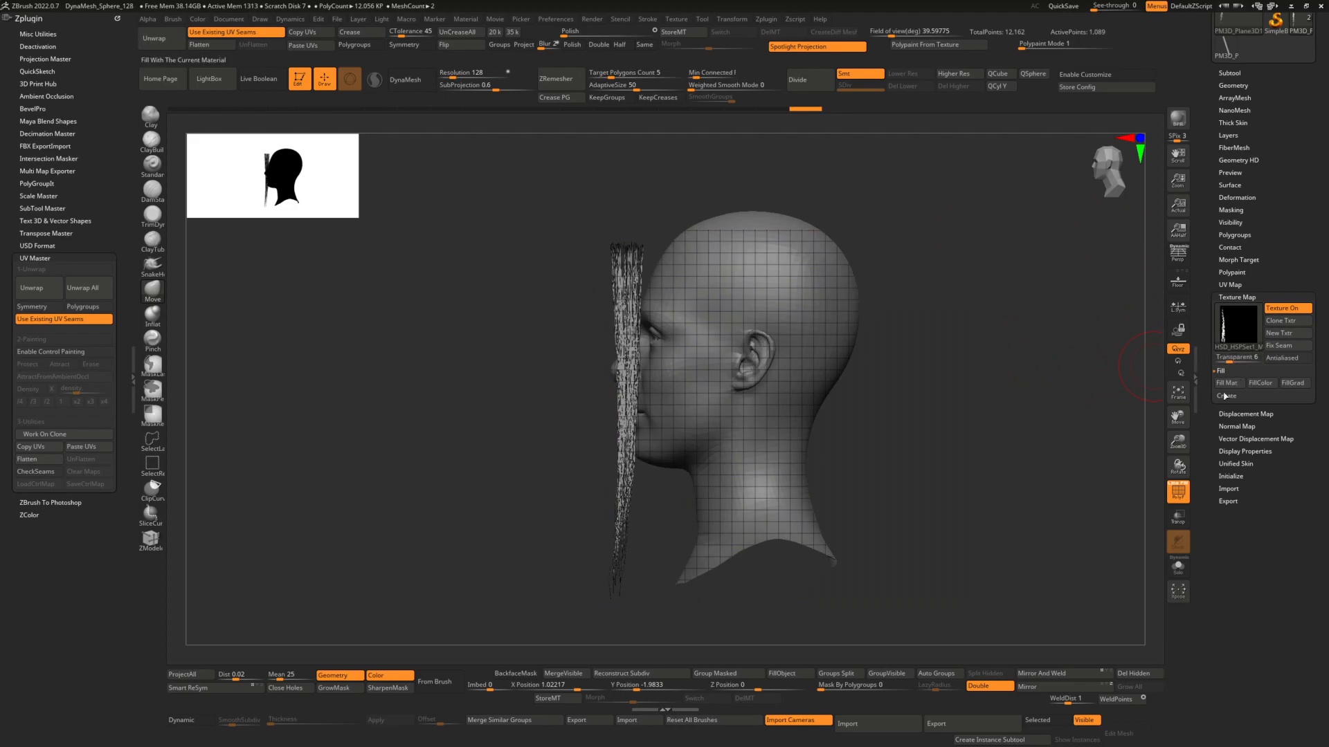
pyautogui.click(1182, 494)
pyautogui.click(1182, 494)
pyautogui.moveTo(685, 288); pyautogui.dragTo(695, 339, button='right')
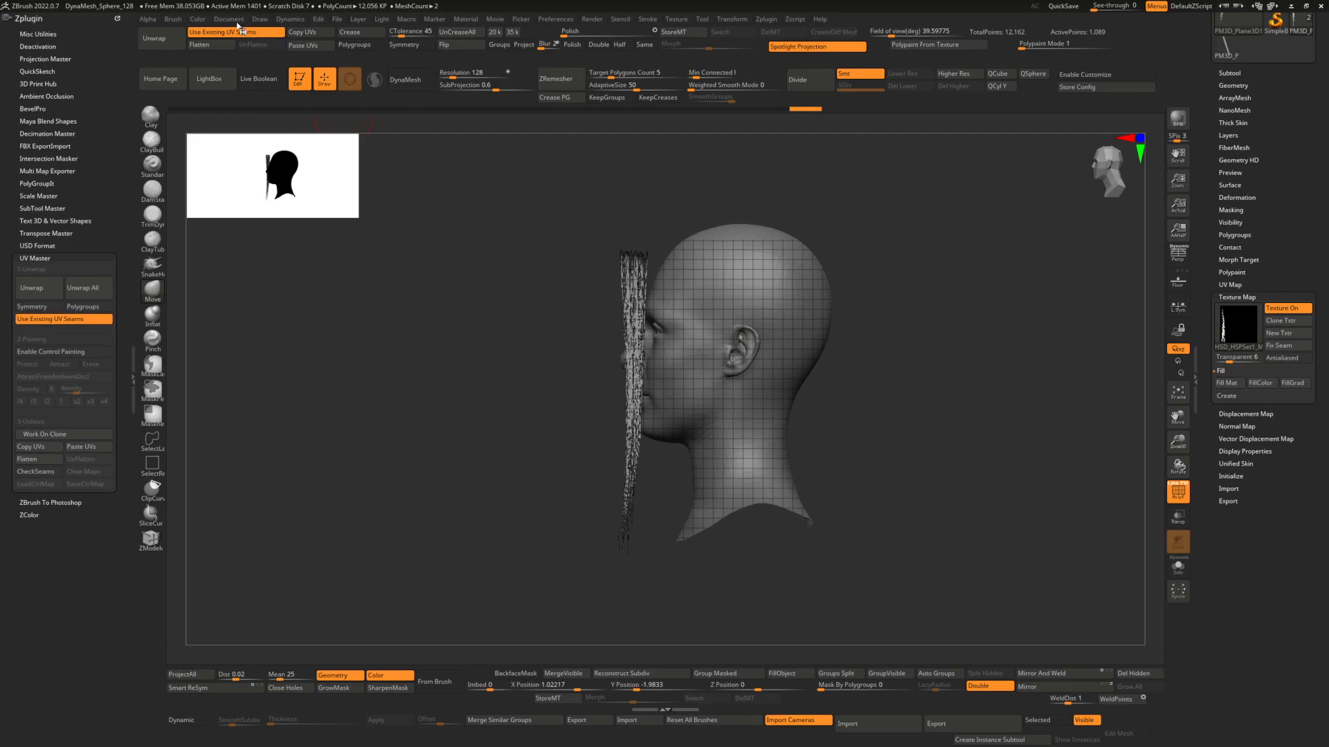
# Increase the document background's gradient range so the canvas fades to black behind the head.
pyautogui.click(231, 19)
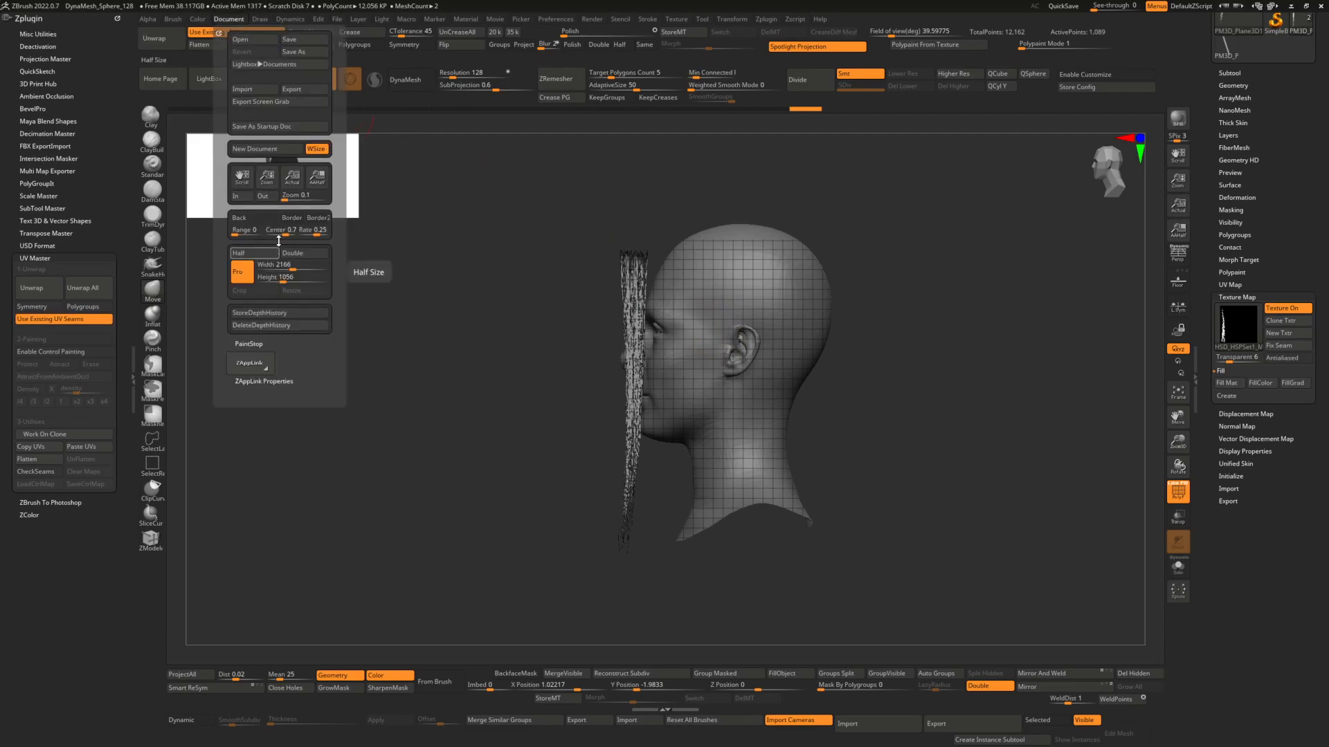
pyautogui.click(260, 20)
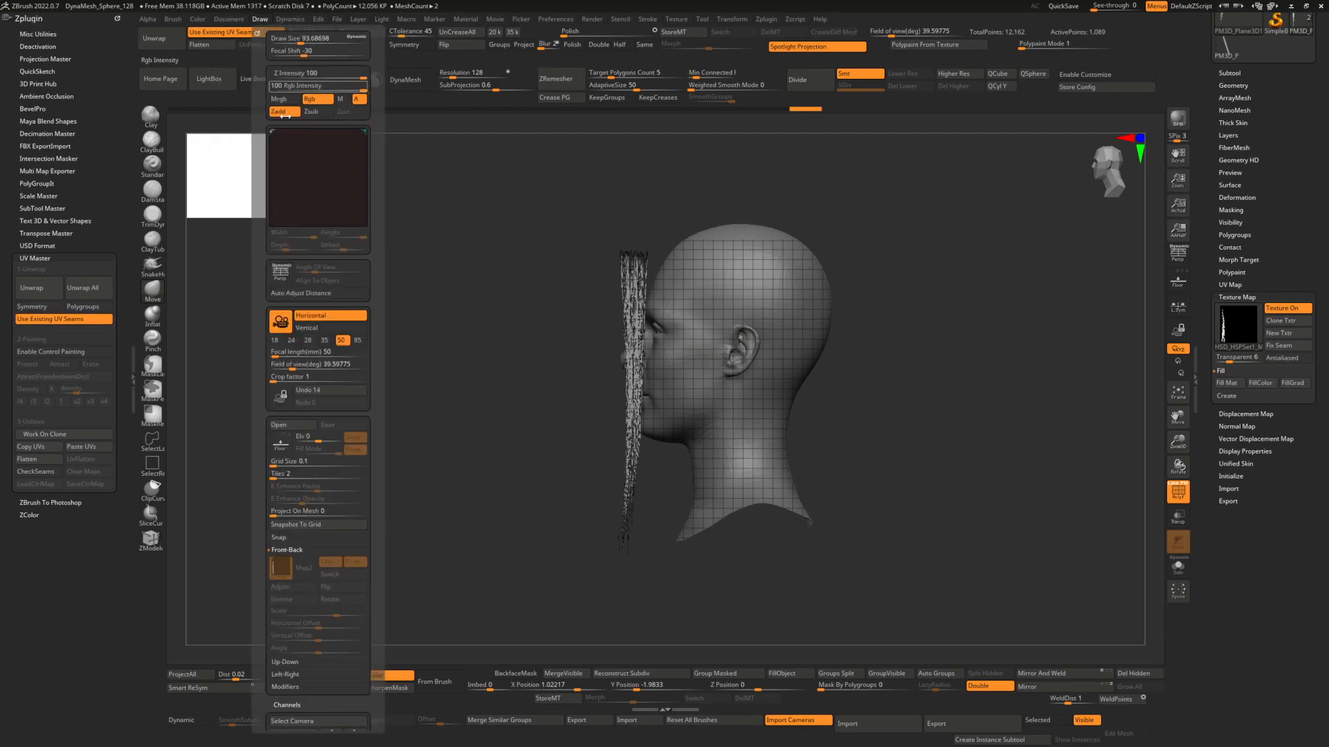
pyautogui.click(229, 20)
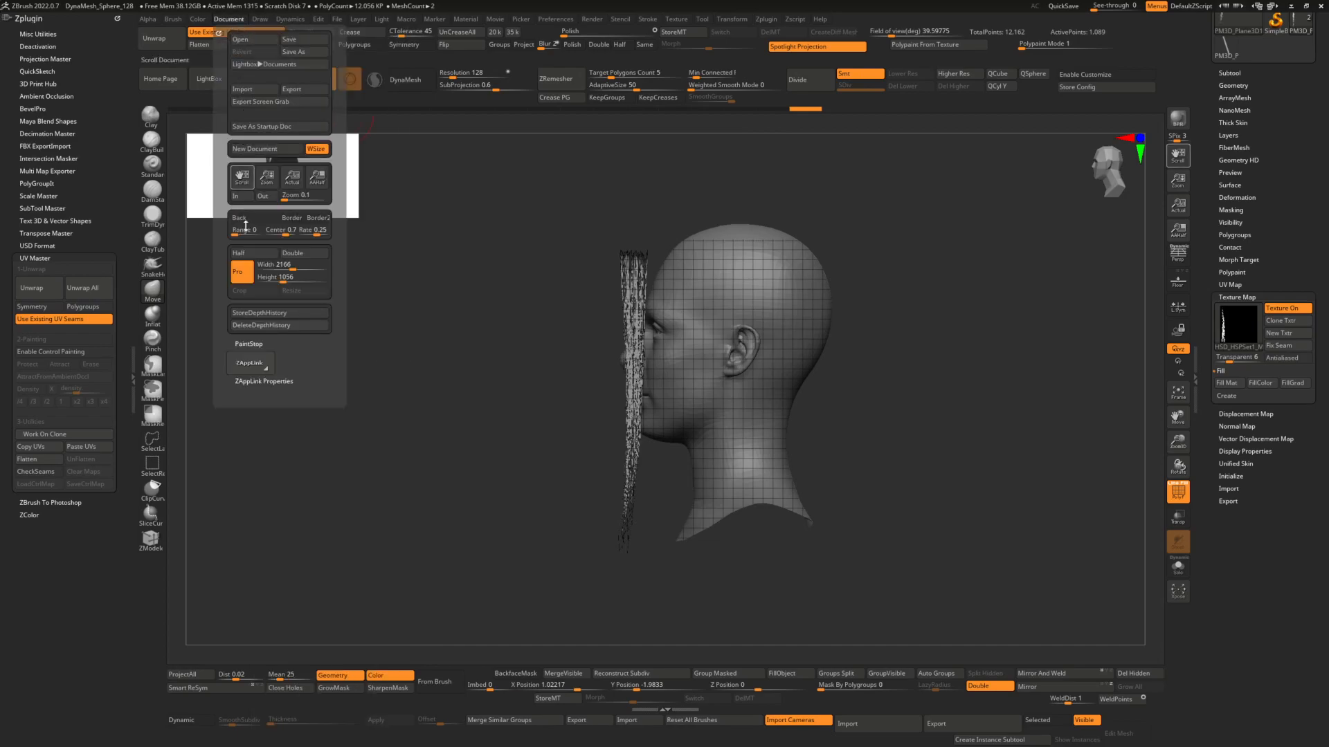
pyautogui.moveTo(240, 230); pyautogui.dragTo(244, 232)
pyautogui.moveTo(787, 402)
pyautogui.mouseDown(button='right')
pyautogui.moveTo(808, 397)
pyautogui.moveTo(793, 392)
pyautogui.mouseUp(button='right')
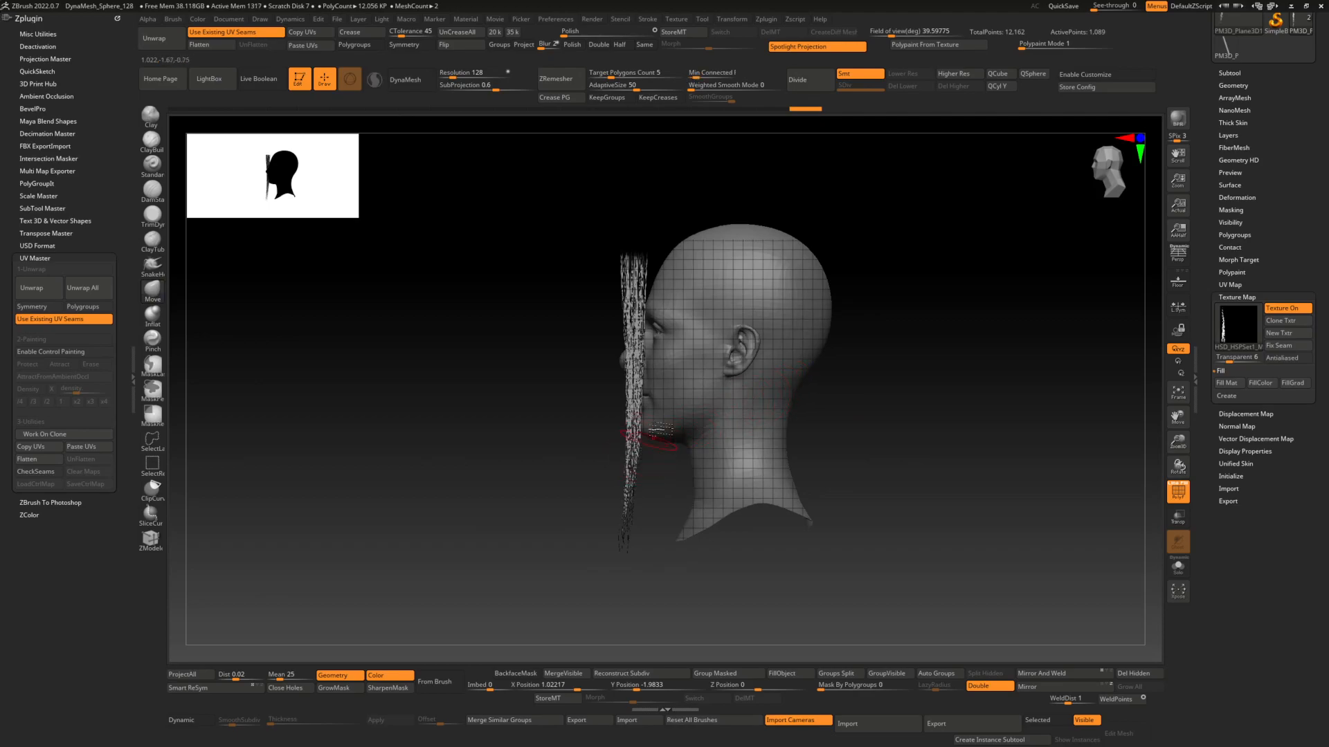
# Hide the plane's polygons on both sides of and above the strands, keeping only a narrow strip around them.
pyautogui.keyDown('ctrl'); pyautogui.keyDown('alt'); pyautogui.keyDown('shift'); pyautogui.moveTo(661, 190); pyautogui.dragTo(955, 590); pyautogui.keyUp('shift'); pyautogui.keyUp('alt'); pyautogui.keyUp('ctrl')
pyautogui.moveTo(908, 524); pyautogui.dragTo(827, 447, button='right')
pyautogui.keyDown('ctrl'); pyautogui.keyDown('alt'); pyautogui.keyDown('shift'); pyautogui.moveTo(529, 209); pyautogui.dragTo(615, 592); pyautogui.keyUp('shift'); pyautogui.keyUp('alt'); pyautogui.keyUp('ctrl')
pyautogui.moveTo(623, 543); pyautogui.dragTo(586, 217, button='right')
pyautogui.keyDown('ctrl'); pyautogui.keyDown('alt'); pyautogui.keyDown('shift'); pyautogui.moveTo(573, 196); pyautogui.dragTo(723, 248); pyautogui.keyUp('shift'); pyautogui.keyUp('alt'); pyautogui.keyUp('ctrl')
pyautogui.moveTo(728, 242); pyautogui.dragTo(858, 385, button='right')
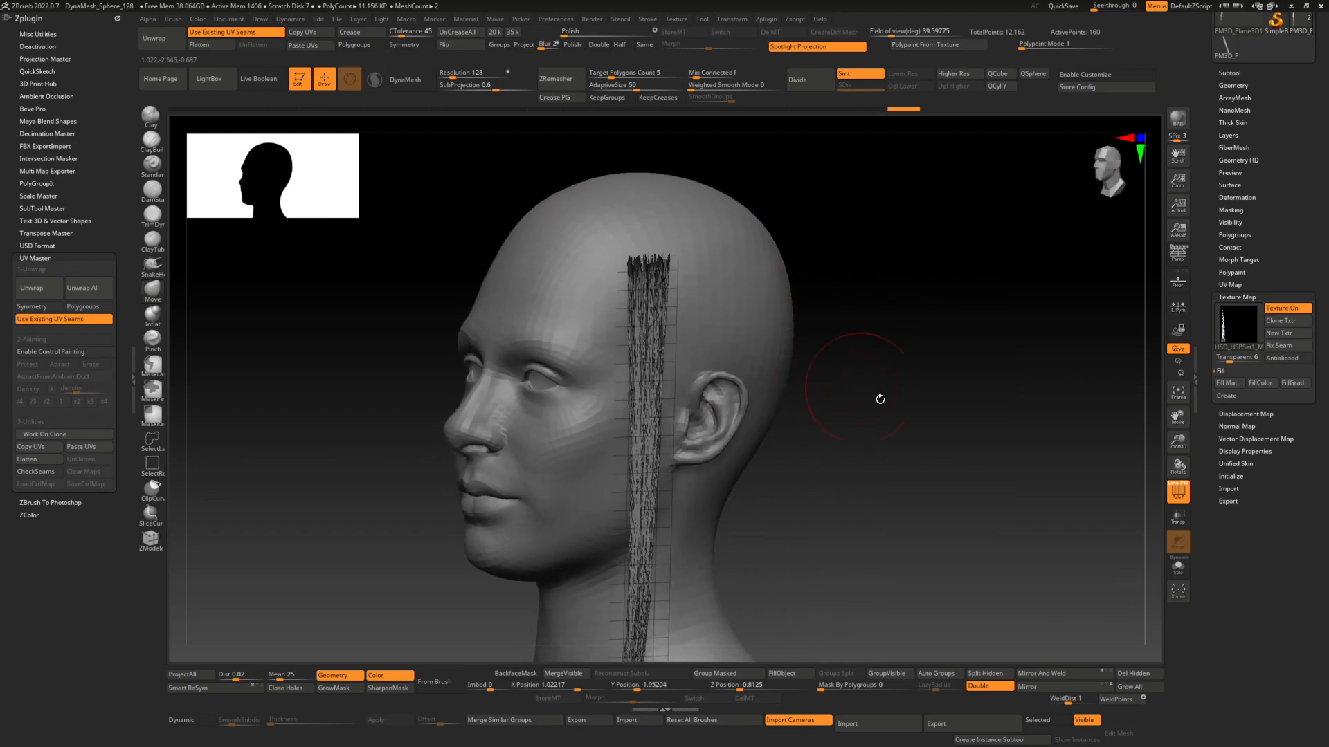
# Try to delete the strip's hidden polygons and reconstruct a lower subdivision level.
pyautogui.moveTo(890, 438); pyautogui.dragTo(744, 478, button='right')
pyautogui.moveTo(744, 408); pyautogui.dragTo(852, 497, button='right')
pyautogui.moveTo(735, 543)
pyautogui.mouseDown(button='right')
pyautogui.moveTo(682, 529)
pyautogui.moveTo(739, 526)
pyautogui.moveTo(725, 525)
pyautogui.mouseUp(button='right')
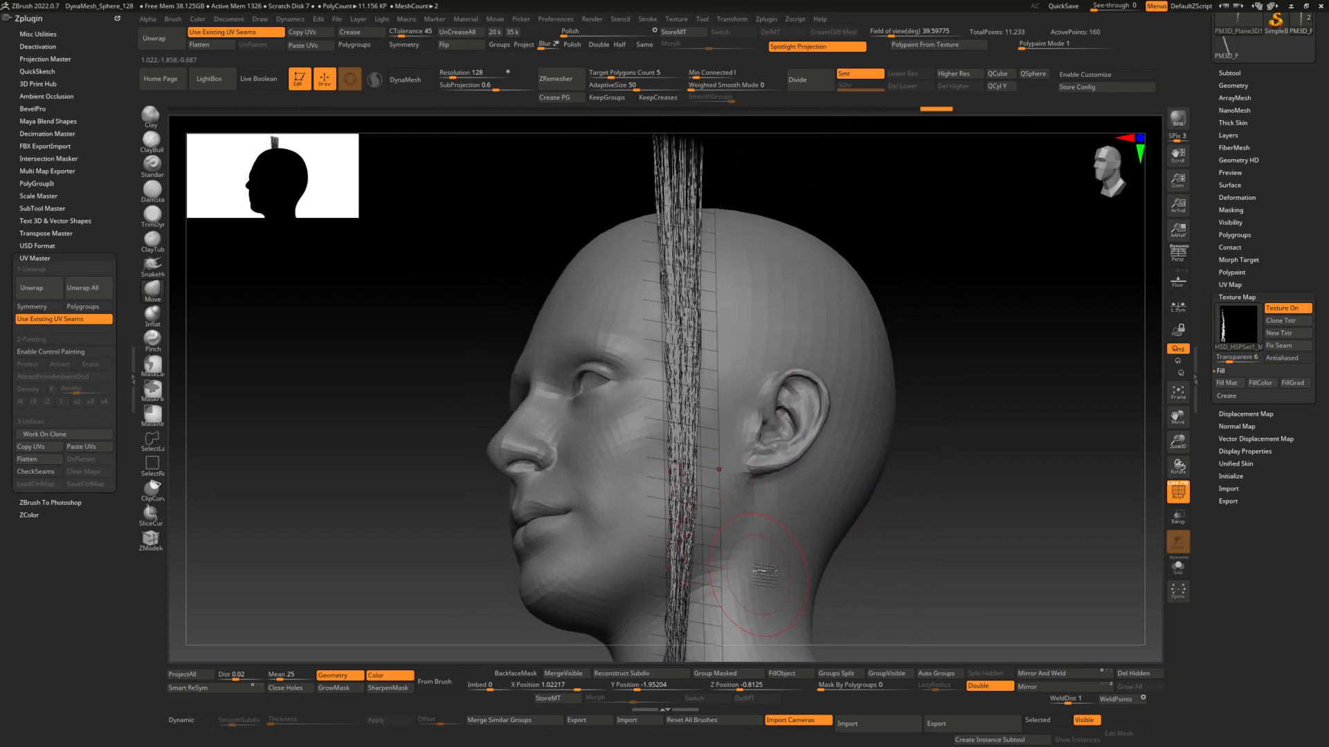
pyautogui.moveTo(765, 575); pyautogui.dragTo(738, 610, button='right')
pyautogui.hotkey('shift', 'd')
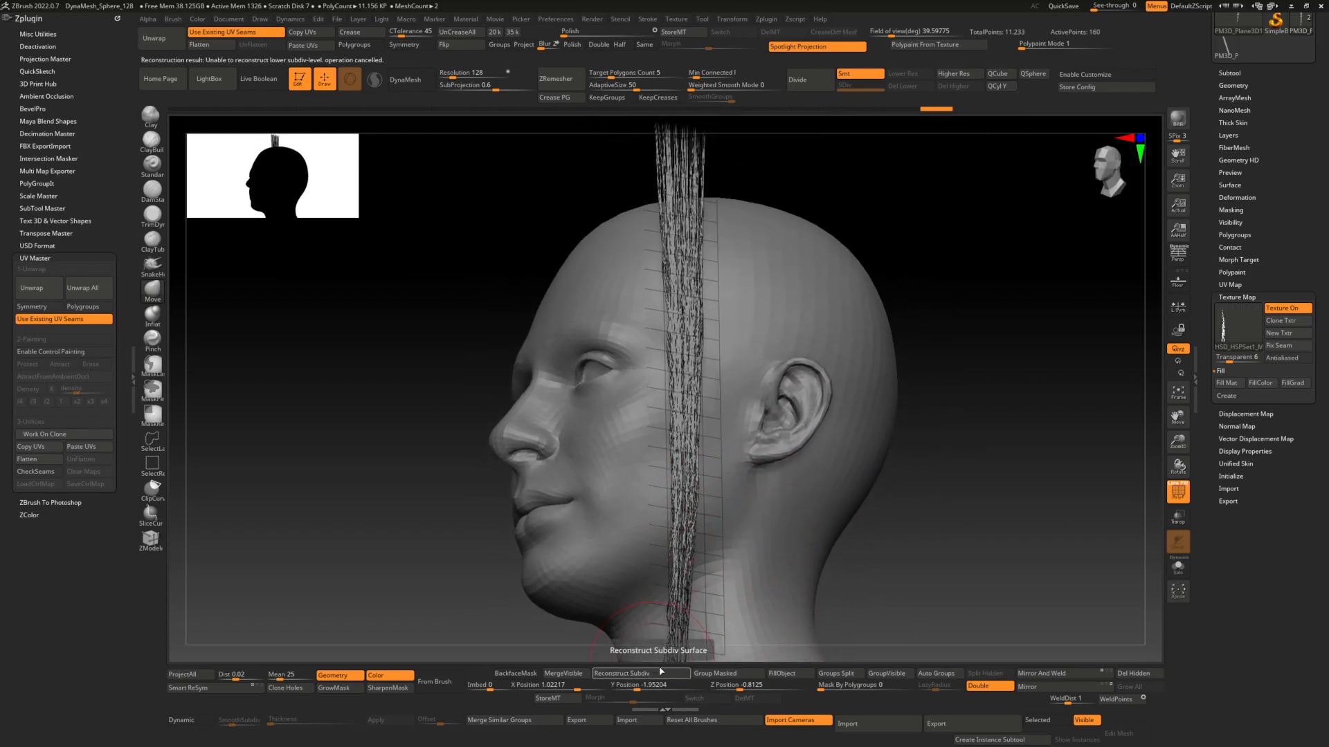
pyautogui.keyDown('ctrl'); pyautogui.moveTo(744, 187); pyautogui.dragTo(747, 209, button='right'); pyautogui.keyUp('ctrl')
pyautogui.moveTo(682, 317)
pyautogui.keyDown('ctrl'); pyautogui.mouseDown(button='right')
pyautogui.moveTo(696, 391)
pyautogui.moveTo(692, 359)
pyautogui.mouseUp(button='right'); pyautogui.keyUp('ctrl')
pyautogui.keyDown('alt'); pyautogui.moveTo(685, 458); pyautogui.dragTo(688, 371, button='right'); pyautogui.keyUp('alt')
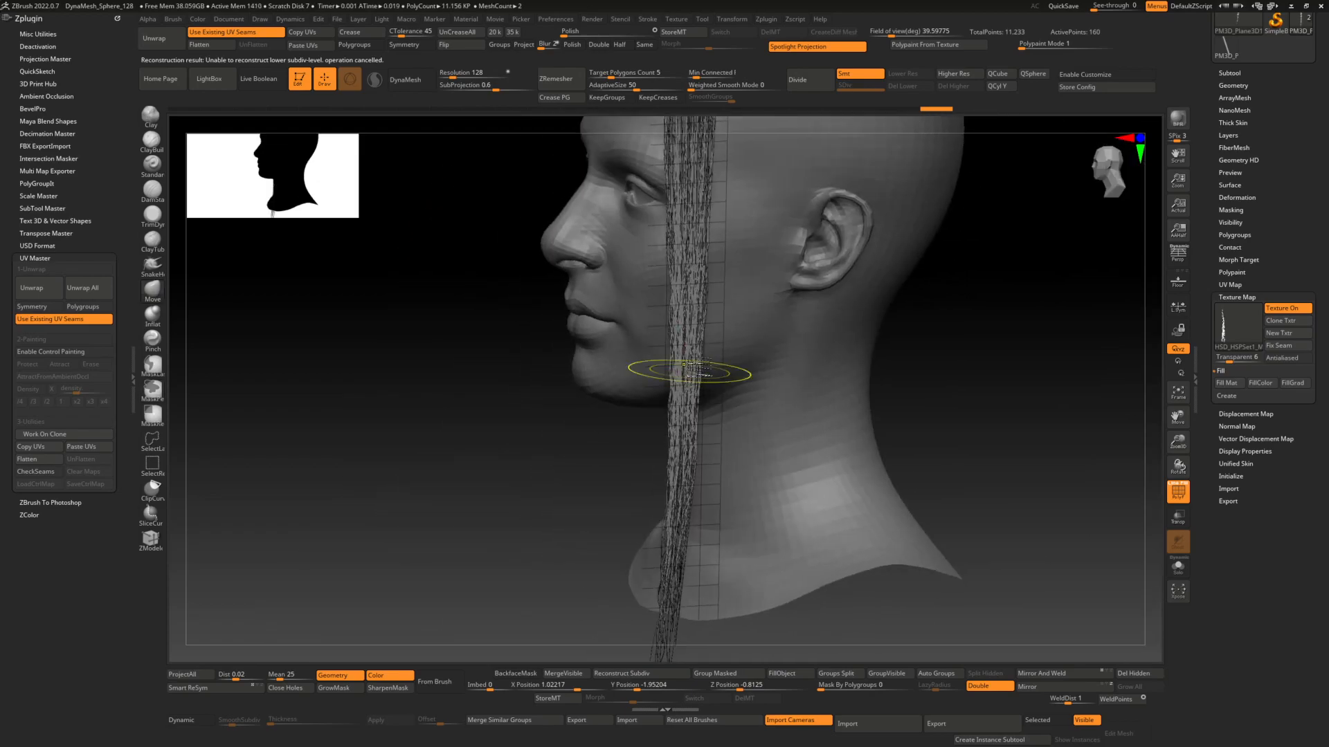
pyautogui.keyDown('alt'); pyautogui.moveTo(735, 218); pyautogui.dragTo(765, 369, button='right'); pyautogui.keyUp('alt')
# Undo back to the strip with its extra top row, delete its hidden polygons, and reconstruct a lower subdivision level.
pyautogui.hotkey('ctrl', 'z')
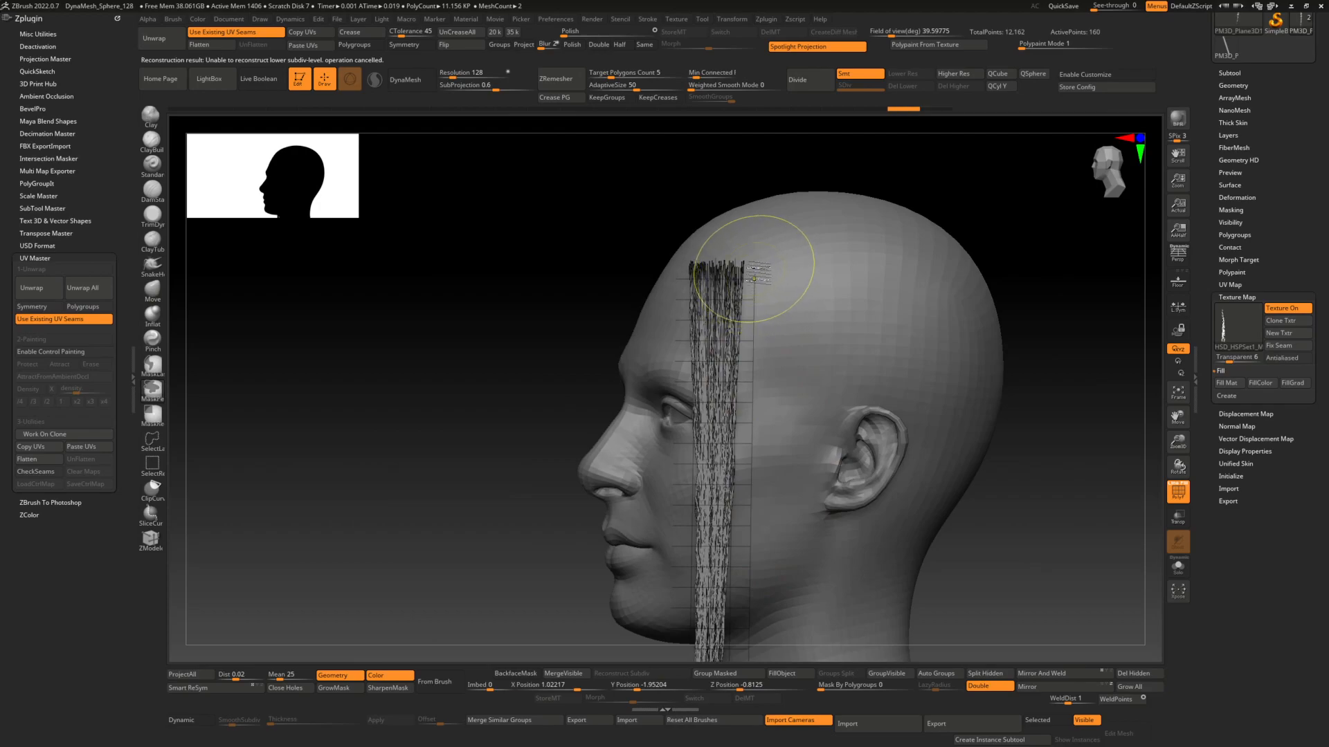
pyautogui.hotkey('ctrl', 'z')
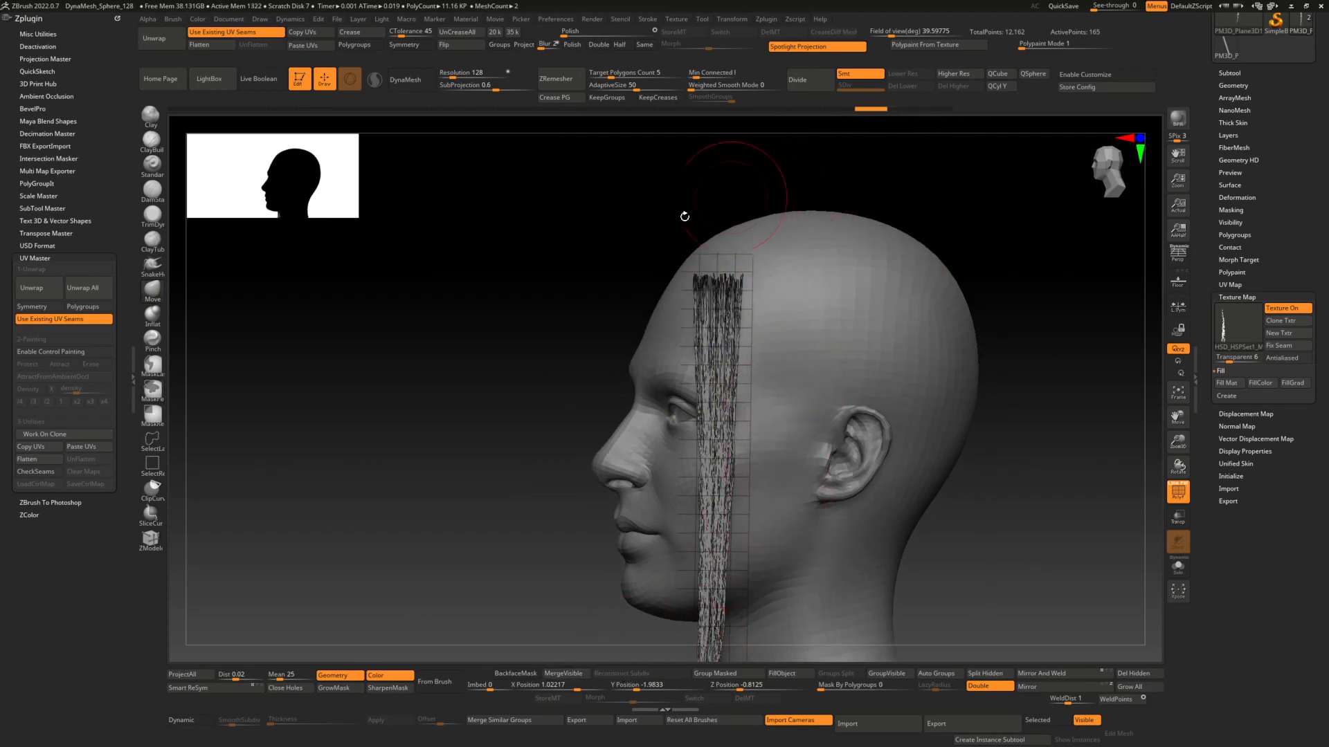
pyautogui.keyDown('alt'); pyautogui.moveTo(1028, 403); pyautogui.dragTo(1029, 369); pyautogui.keyUp('alt')
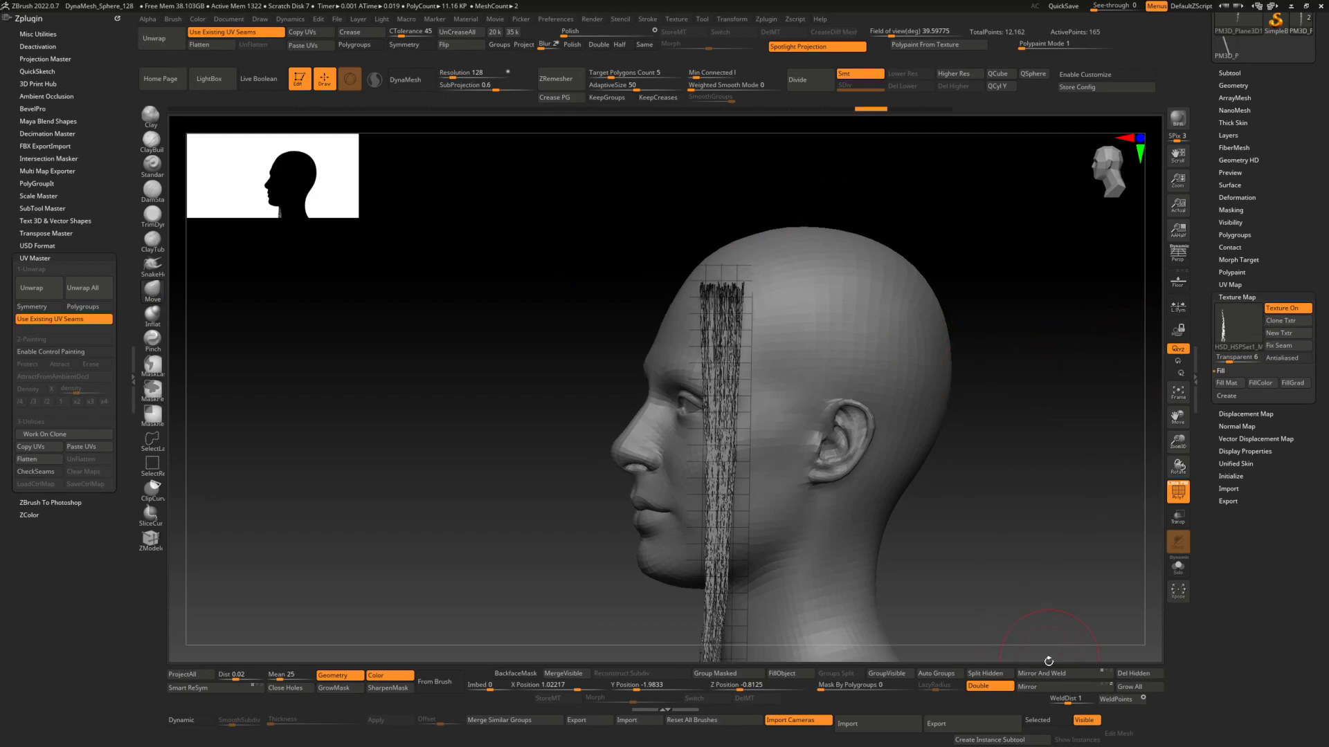
pyautogui.click(1132, 676)
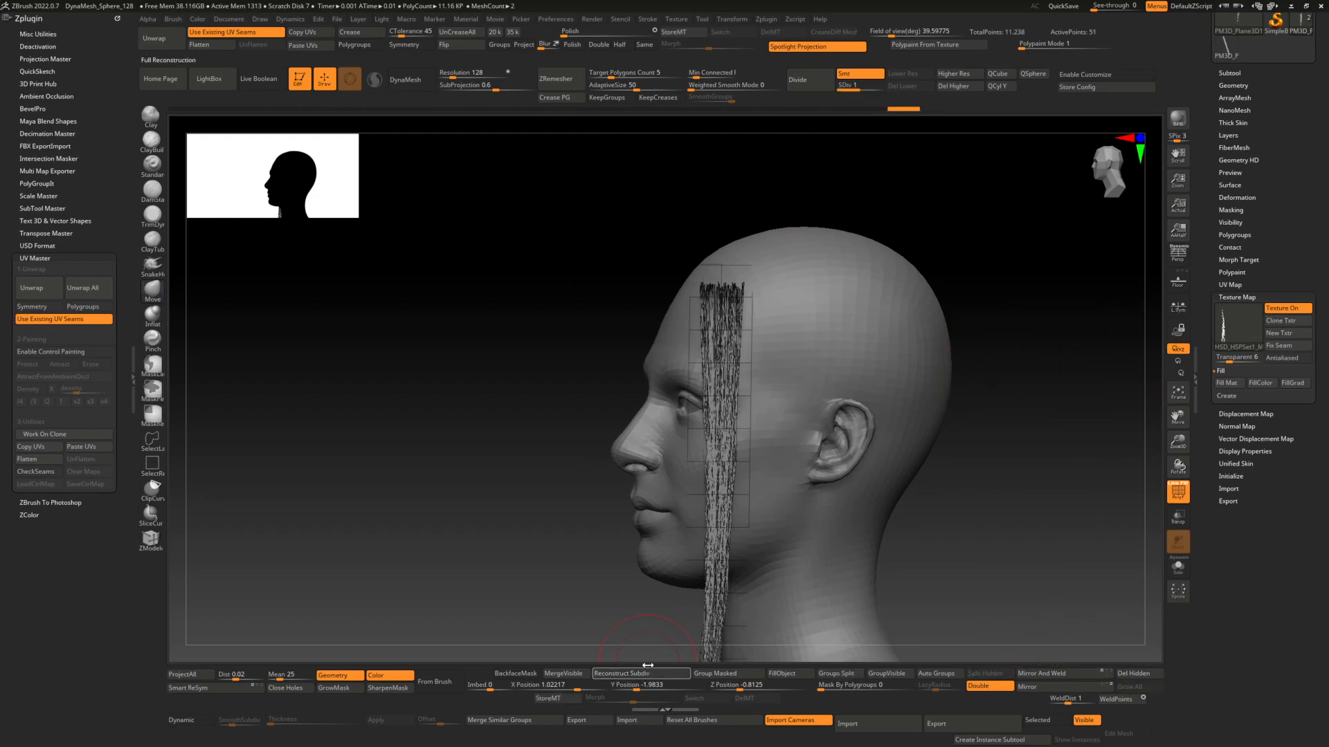
pyautogui.moveTo(771, 356); pyautogui.dragTo(739, 656)
pyautogui.moveTo(775, 649); pyautogui.dragTo(817, 595)
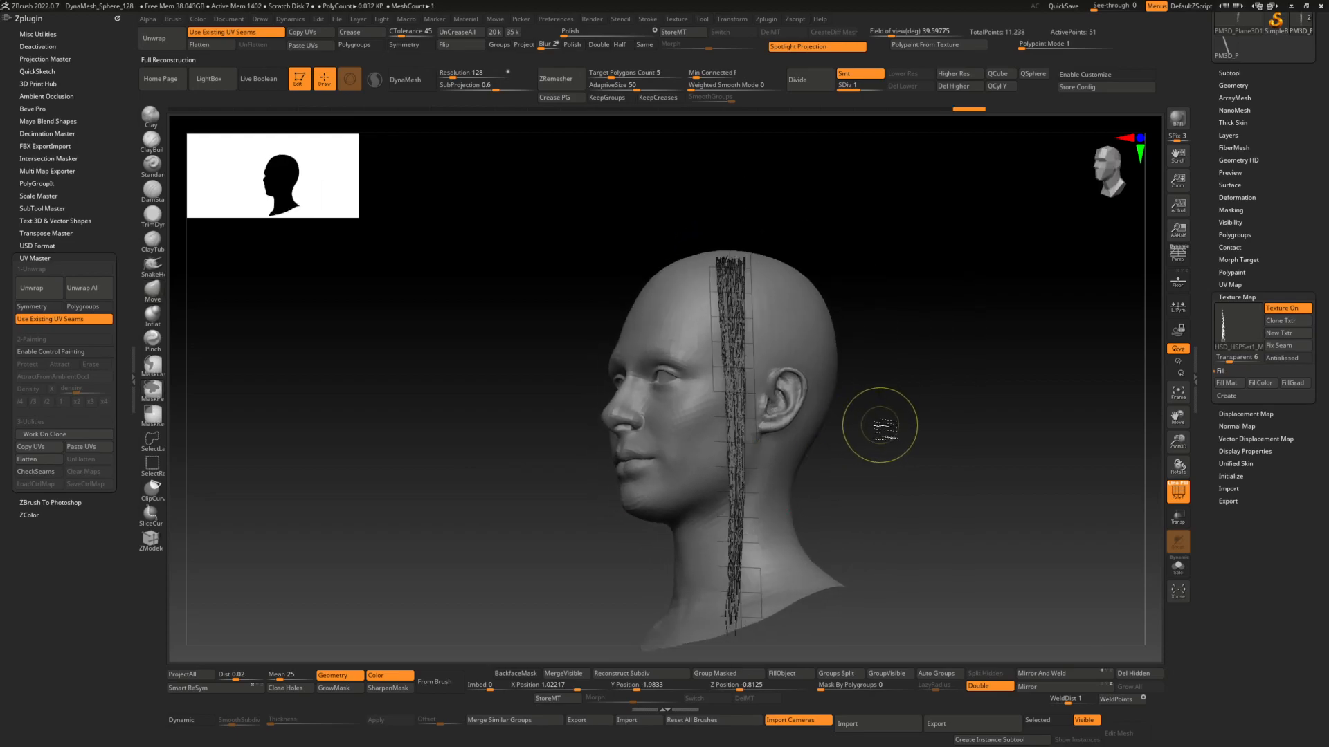
# Move the hair strip slightly outward from the side of the head, to an X position of about 1.06.
pyautogui.press('w')
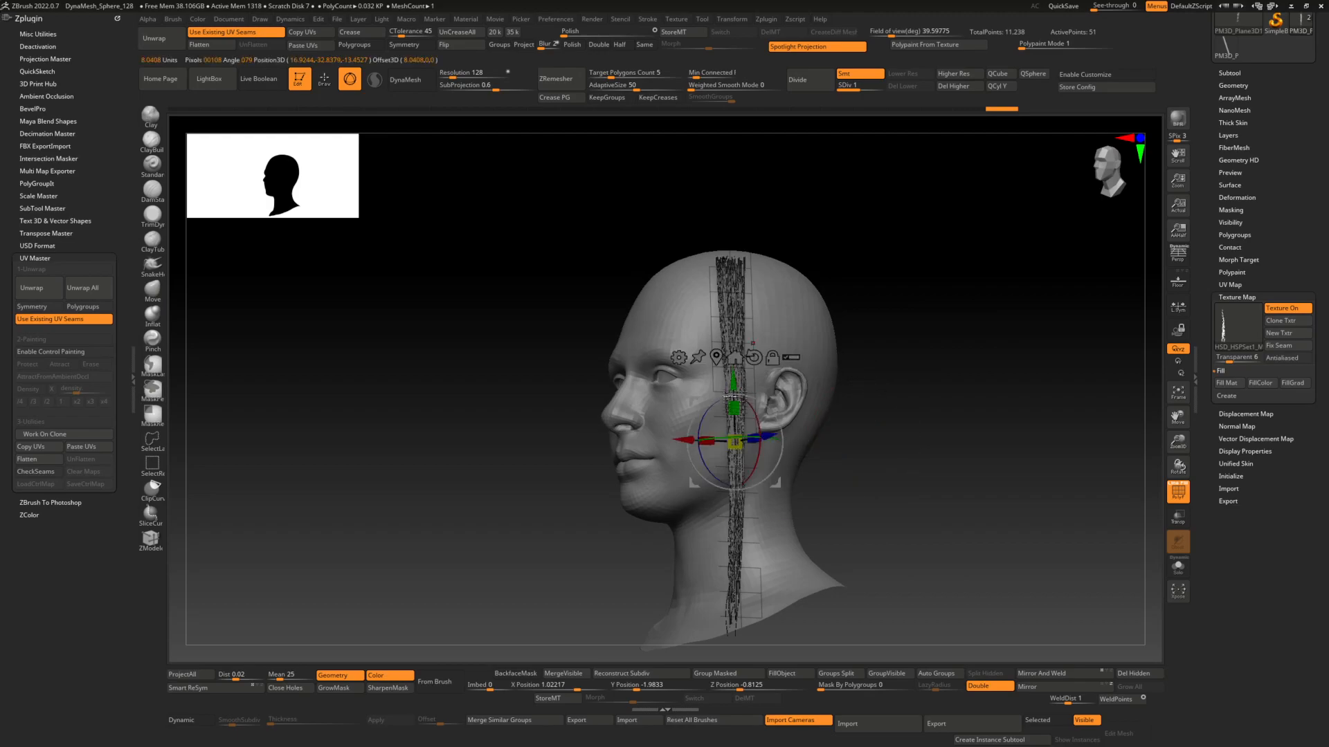
pyautogui.moveTo(681, 440); pyautogui.dragTo(702, 448)
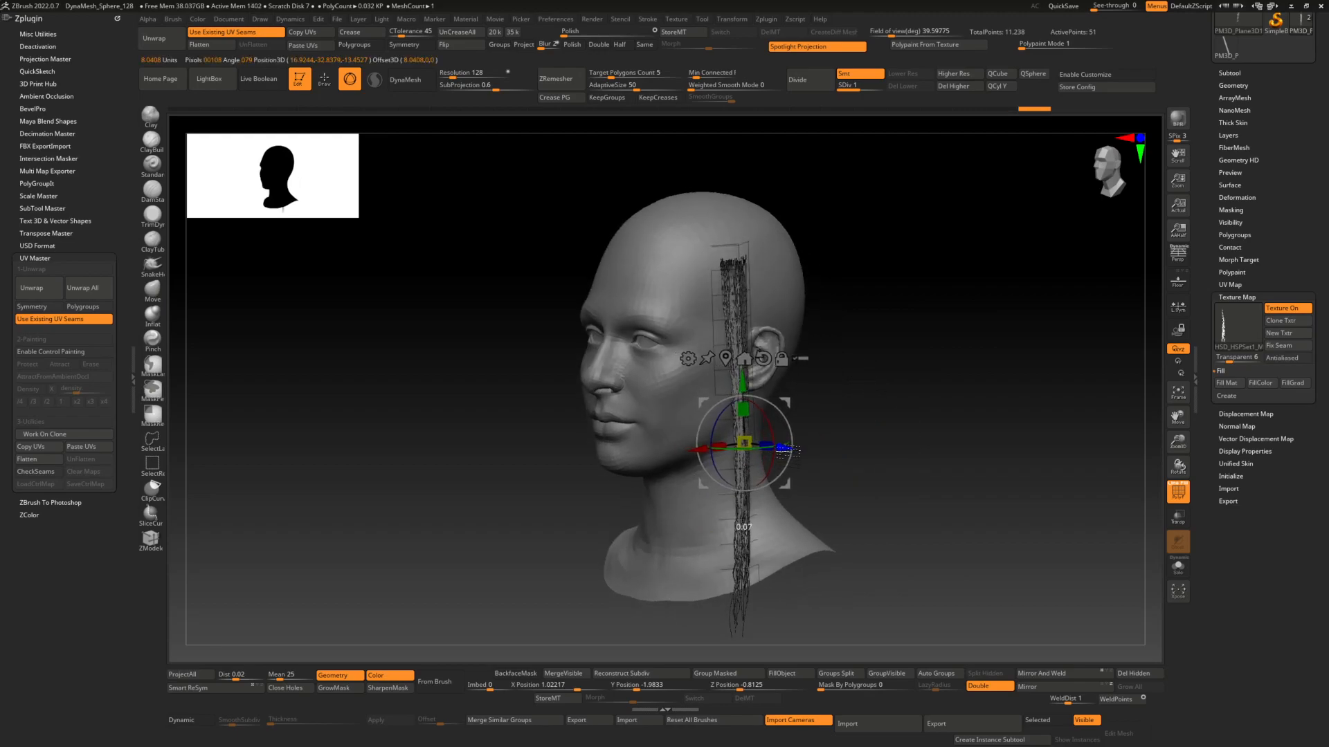
pyautogui.press('q')
pyautogui.keyDown('shift'); pyautogui.moveTo(789, 454); pyautogui.dragTo(811, 394); pyautogui.keyUp('shift')
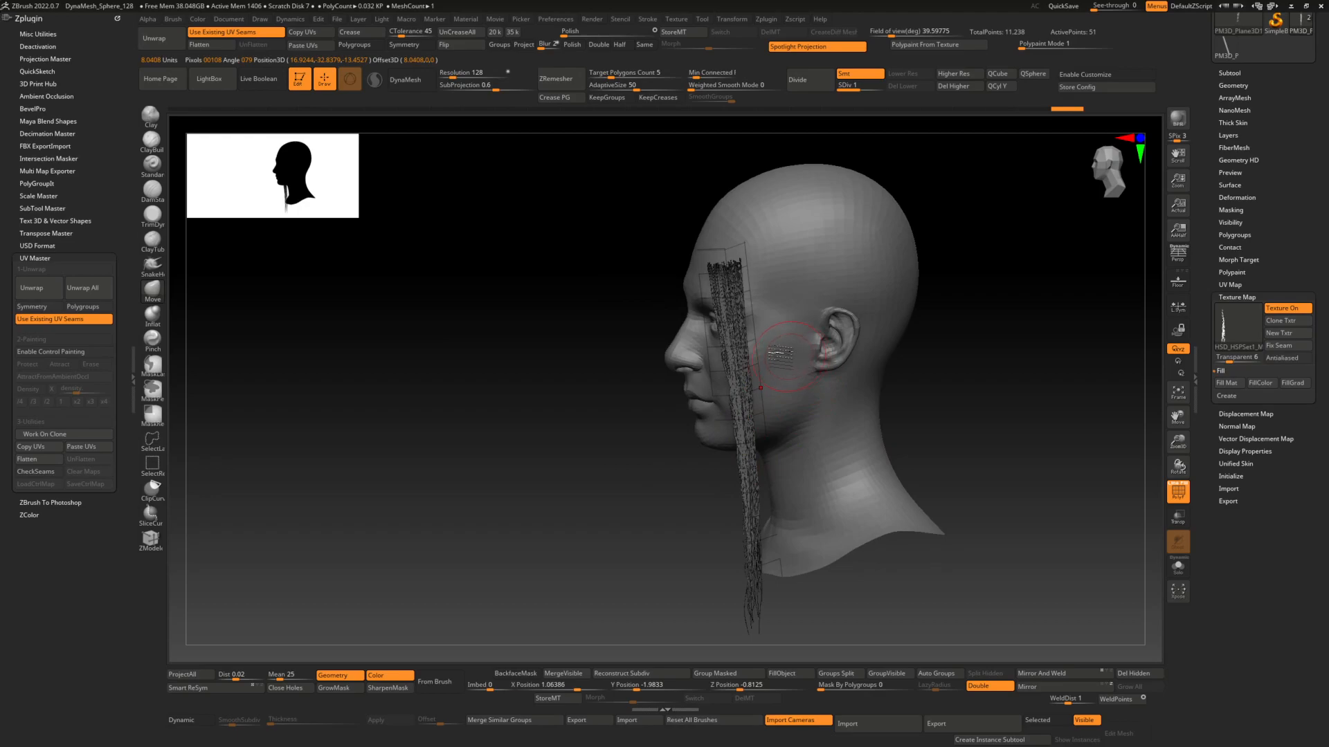
pyautogui.moveTo(582, 319); pyautogui.dragTo(552, 261)
pyautogui.moveTo(559, 125)
pyautogui.mouseDown()
pyautogui.moveTo(785, 326)
pyautogui.moveTo(786, 305)
pyautogui.moveTo(771, 354)
pyautogui.moveTo(732, 289)
pyautogui.moveTo(735, 256)
pyautogui.moveTo(807, 240)
pyautogui.mouseUp()
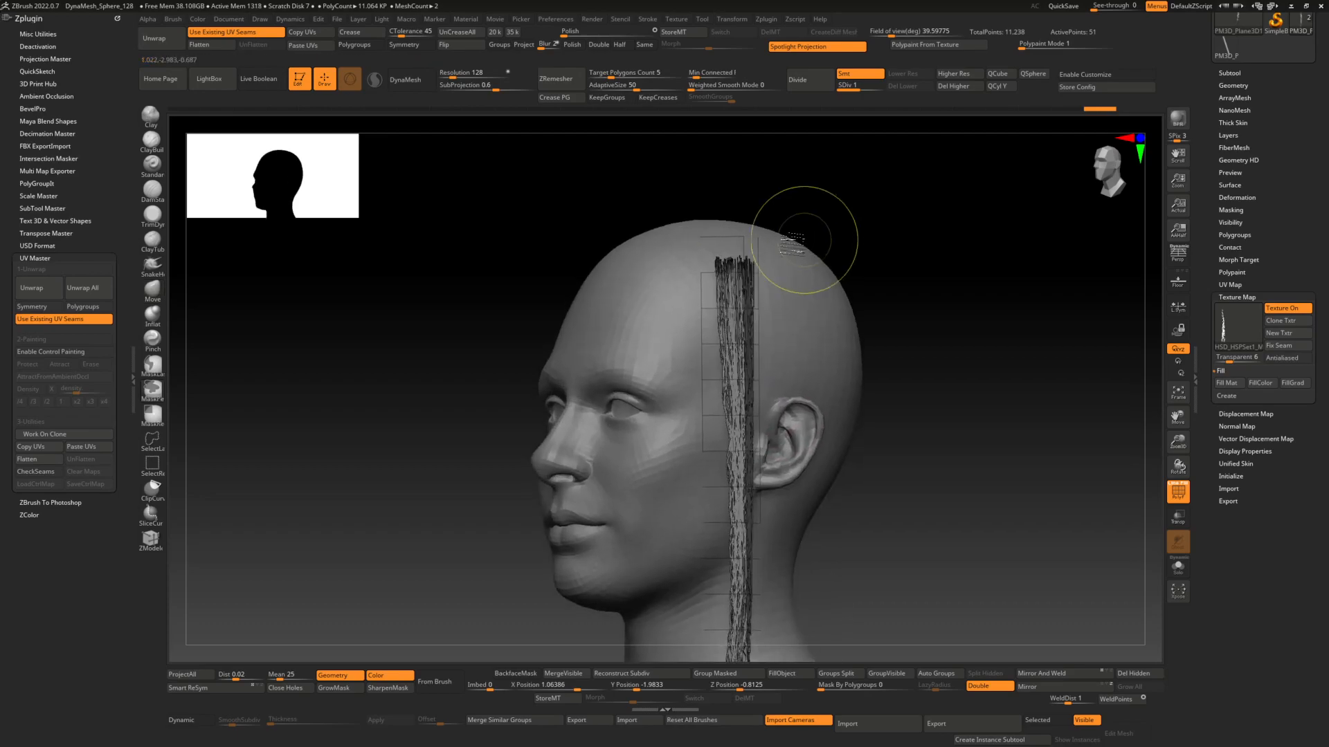
# Set the ZModeler edge action to Delete with the EdgeLoop Complete target, and delete the strip's higher subdivision levels.
pyautogui.scroll(3, 667, 267)
pyautogui.press('b')
pyautogui.press('z')
pyautogui.press('m')
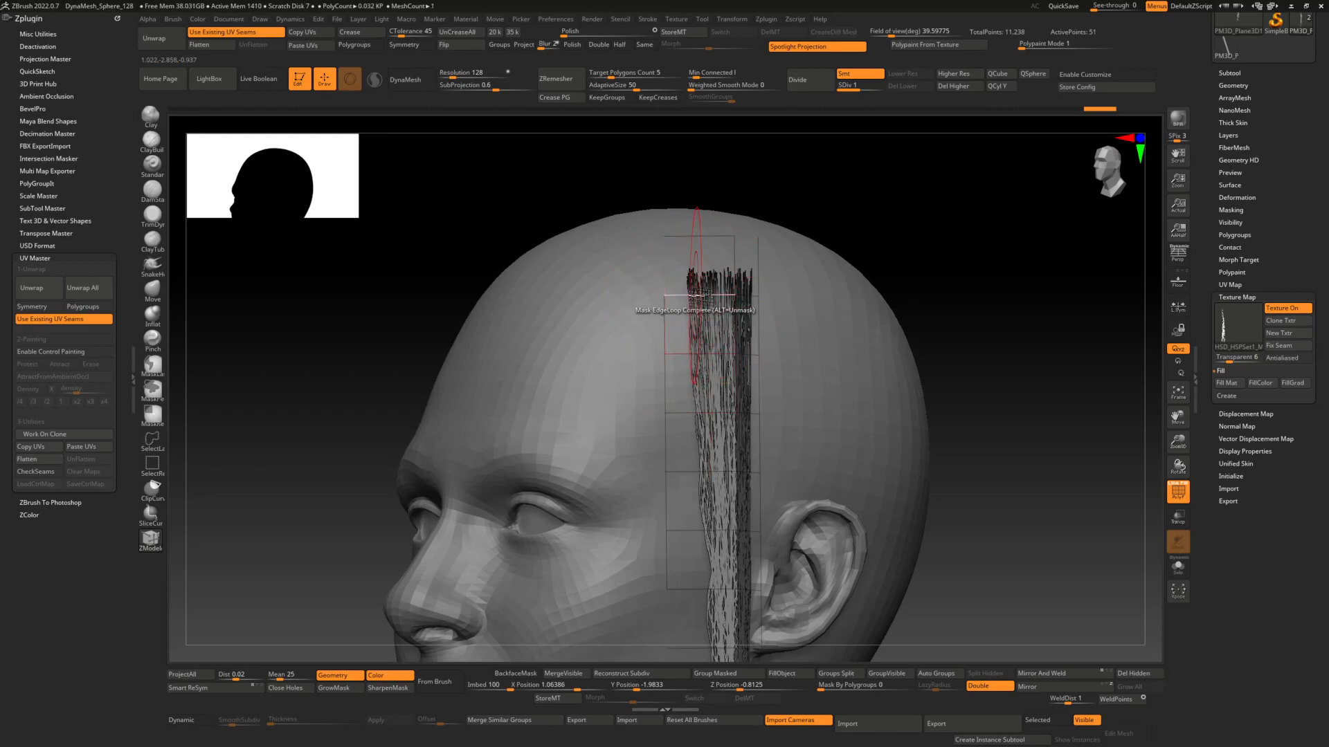
pyautogui.press('space')
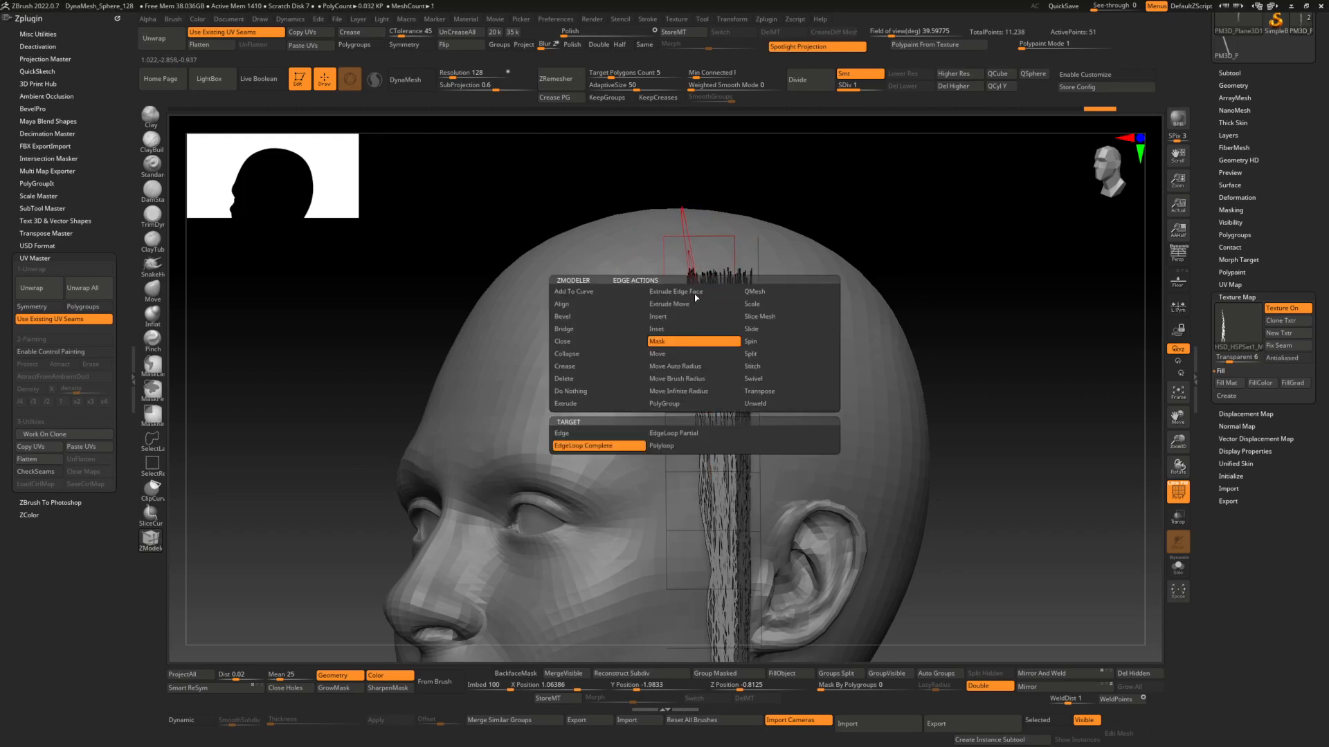
pyautogui.click(594, 379)
pyautogui.click(670, 434)
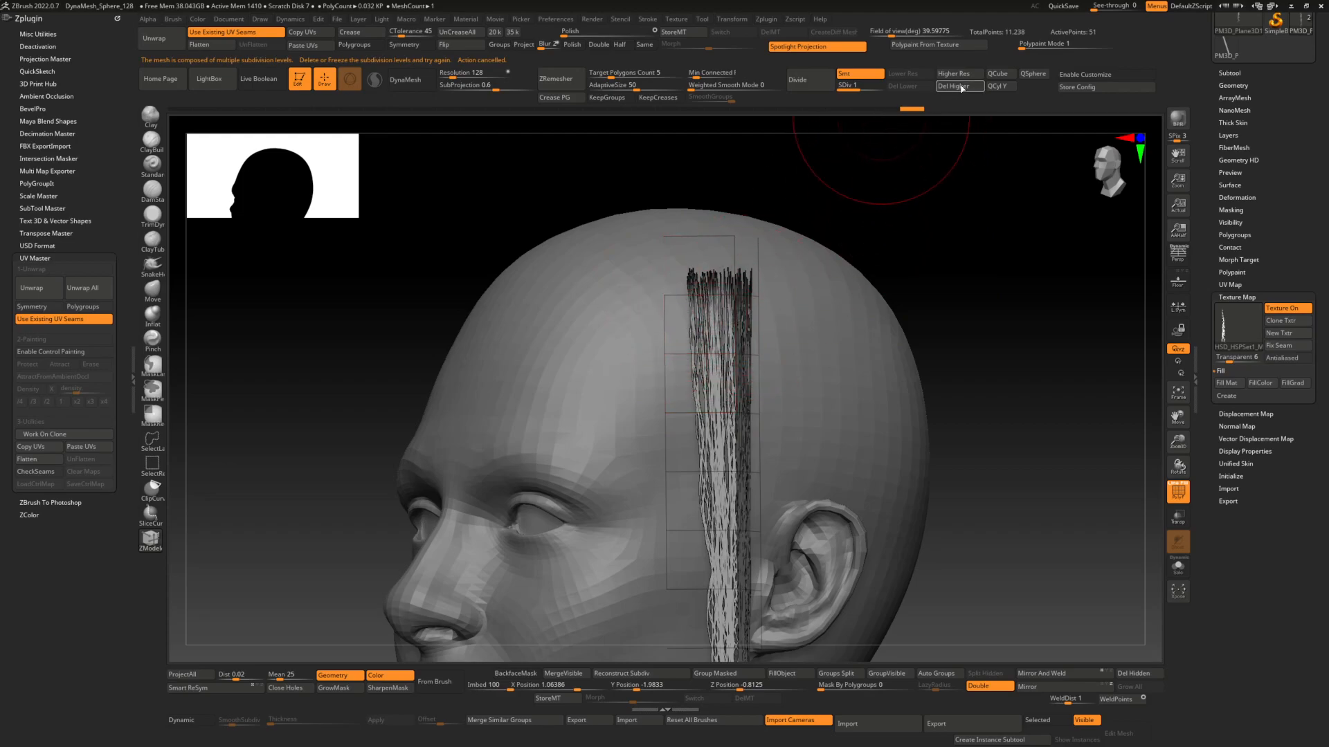
pyautogui.keyDown('alt'); pyautogui.click(692, 297); pyautogui.keyUp('alt')
pyautogui.hotkey('ctrl', 'z')
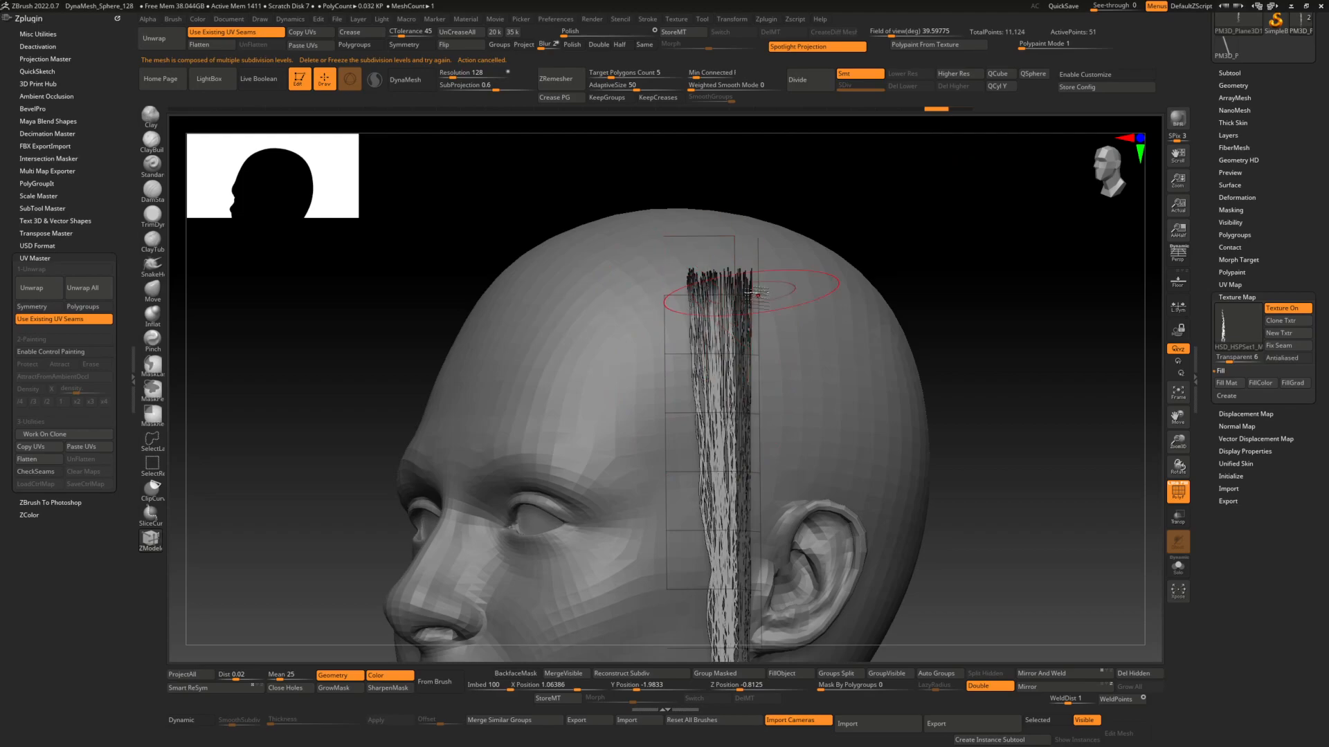
# Try adding and removing edge loops on the upper part of the hair strip with ZModeler.
pyautogui.keyDown('alt'); pyautogui.click(750, 297); pyautogui.keyUp('alt')
pyautogui.moveTo(714, 325)
pyautogui.mouseDown(button='right')
pyautogui.moveTo(682, 332)
pyautogui.moveTo(707, 349)
pyautogui.moveTo(755, 312)
pyautogui.moveTo(738, 306)
pyautogui.moveTo(778, 330)
pyautogui.moveTo(779, 291)
pyautogui.moveTo(682, 353)
pyautogui.mouseUp(button='right')
pyautogui.hotkey('ctrl', 'shift', 'z')
pyautogui.hotkey('ctrl', 'z')
pyautogui.hotkey('ctrl', 'shift', 'z')
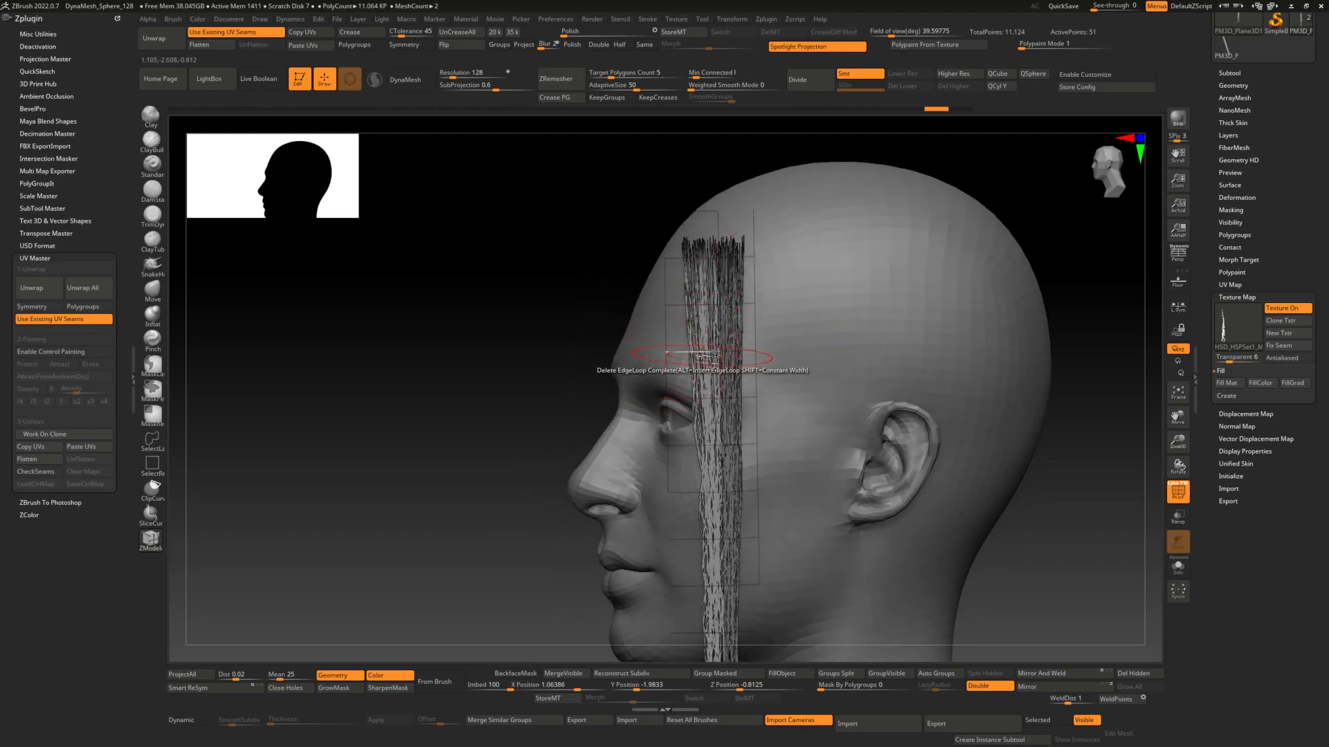
pyautogui.click(700, 355)
pyautogui.moveTo(767, 346); pyautogui.dragTo(768, 294, button='right')
pyautogui.hotkey('ctrl', 'z')
# Set the ZModeler edge action to Insert with a single-EdgeLoop target, and toggle the strip's texture to check its edges.
pyautogui.click(1299, 309)
pyautogui.keyDown('ctrl'); pyautogui.moveTo(768, 294); pyautogui.dragTo(747, 291, button='right'); pyautogui.keyUp('ctrl')
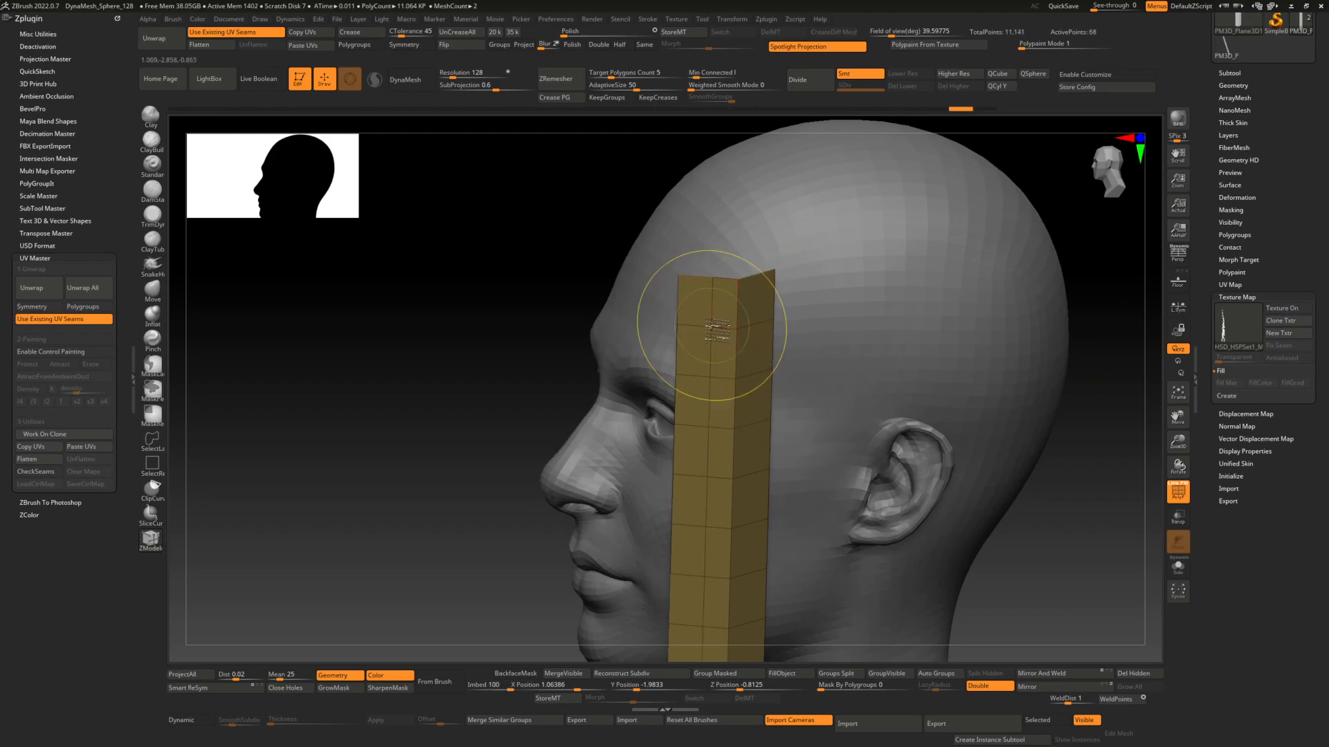
pyautogui.press('space')
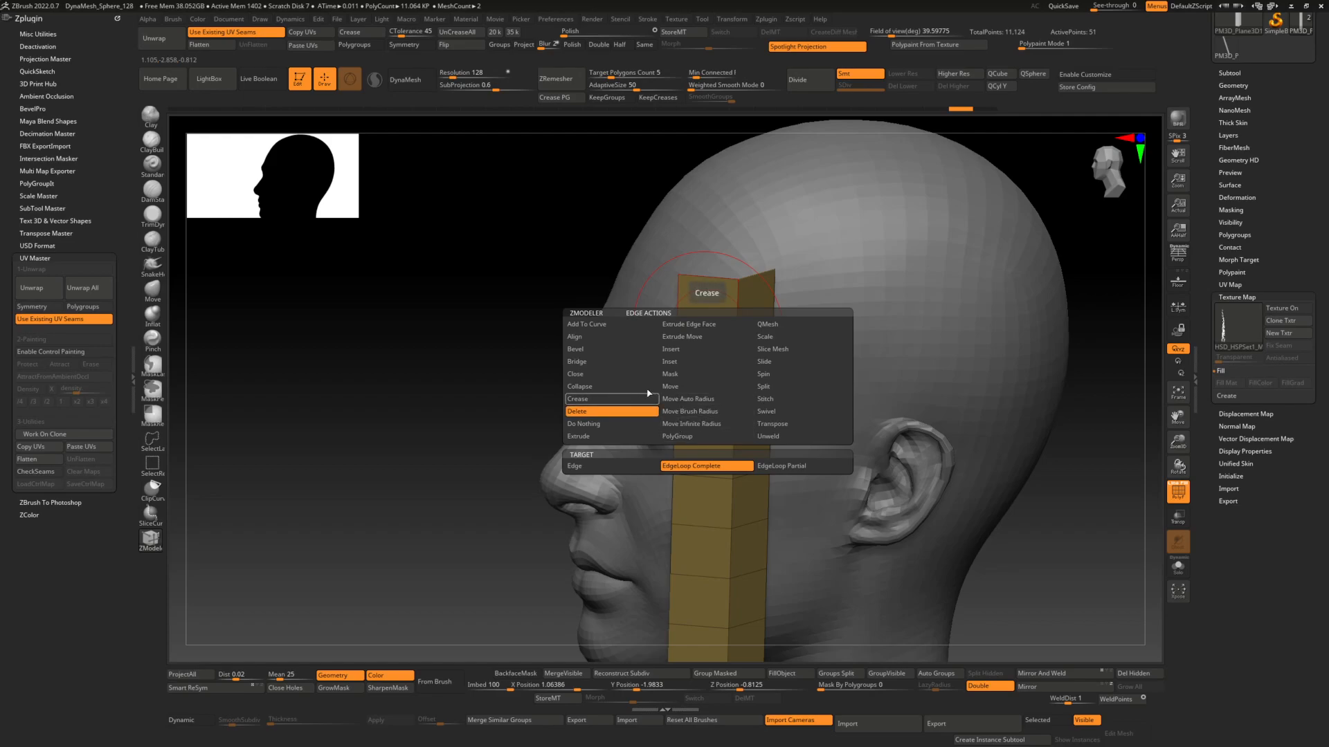
pyautogui.click(676, 349)
pyautogui.click(663, 462)
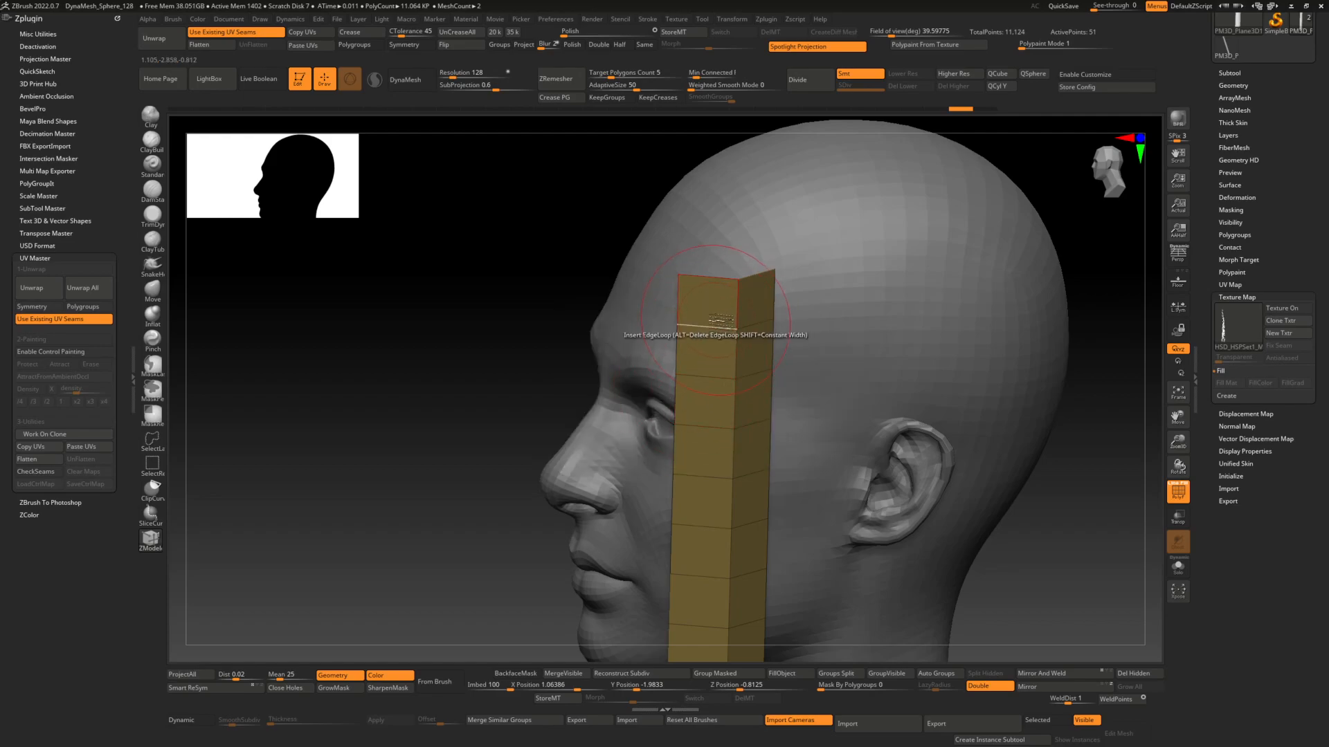
pyautogui.click(1298, 308)
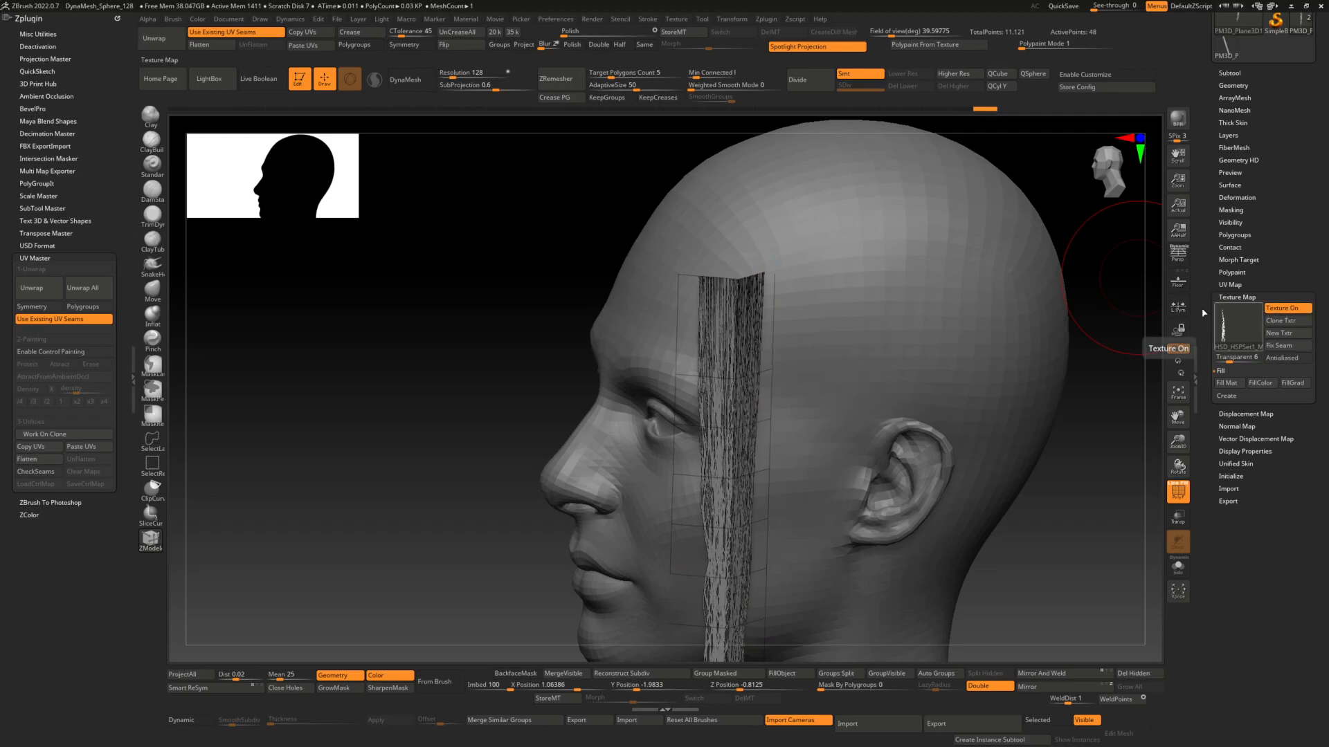
# Try inserting and deleting horizontal edge loops on the hair strip with ZModeler while checking the strand texture.
pyautogui.click(744, 377)
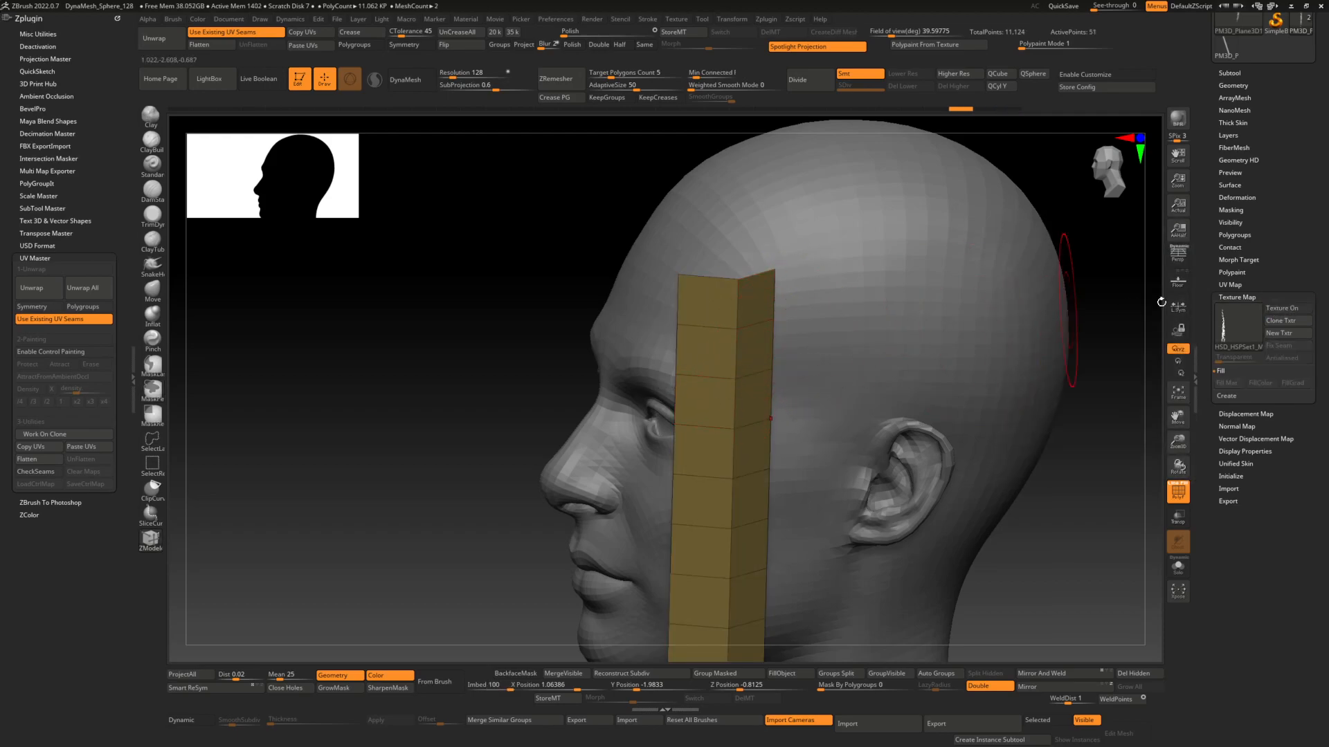
pyautogui.click(1289, 309)
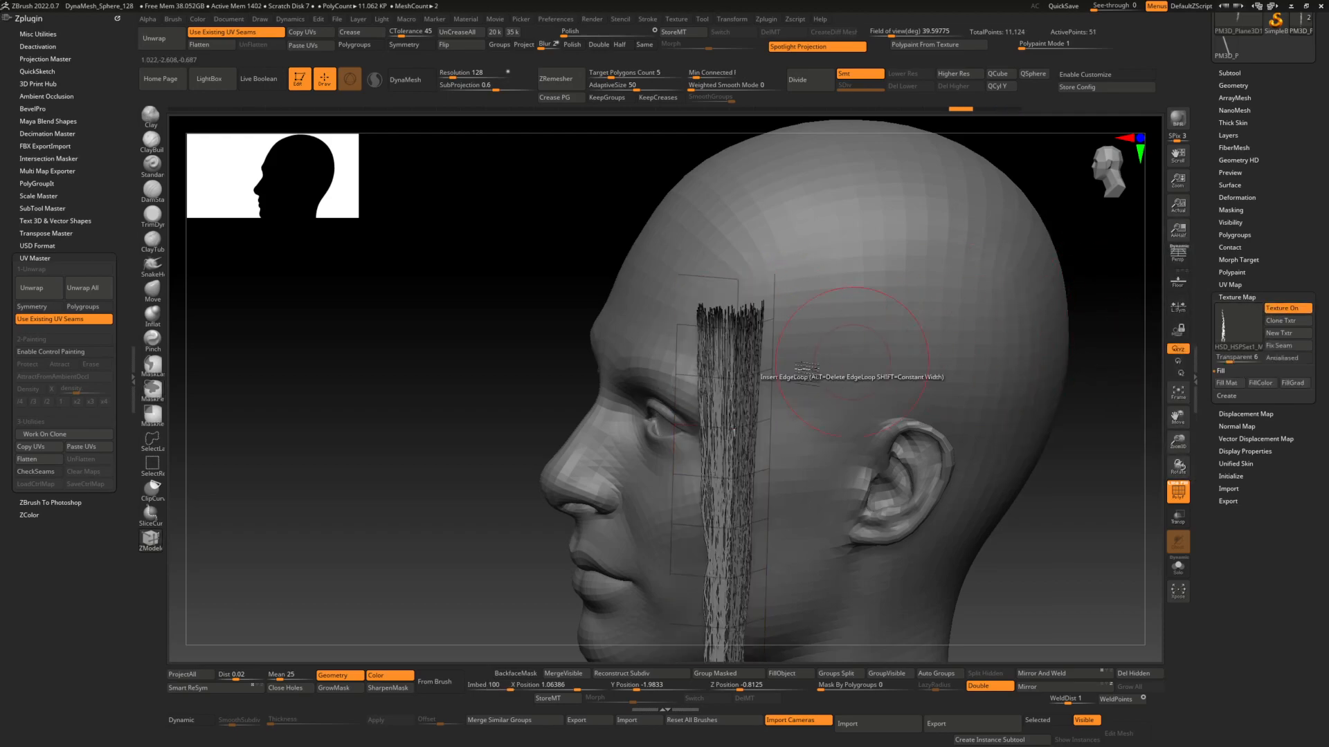
pyautogui.click(710, 383)
pyautogui.moveTo(710, 382)
pyautogui.mouseDown(button='right')
pyautogui.moveTo(697, 357)
pyautogui.moveTo(681, 357)
pyautogui.mouseUp(button='right')
pyautogui.hotkey('ctrl', 'z')
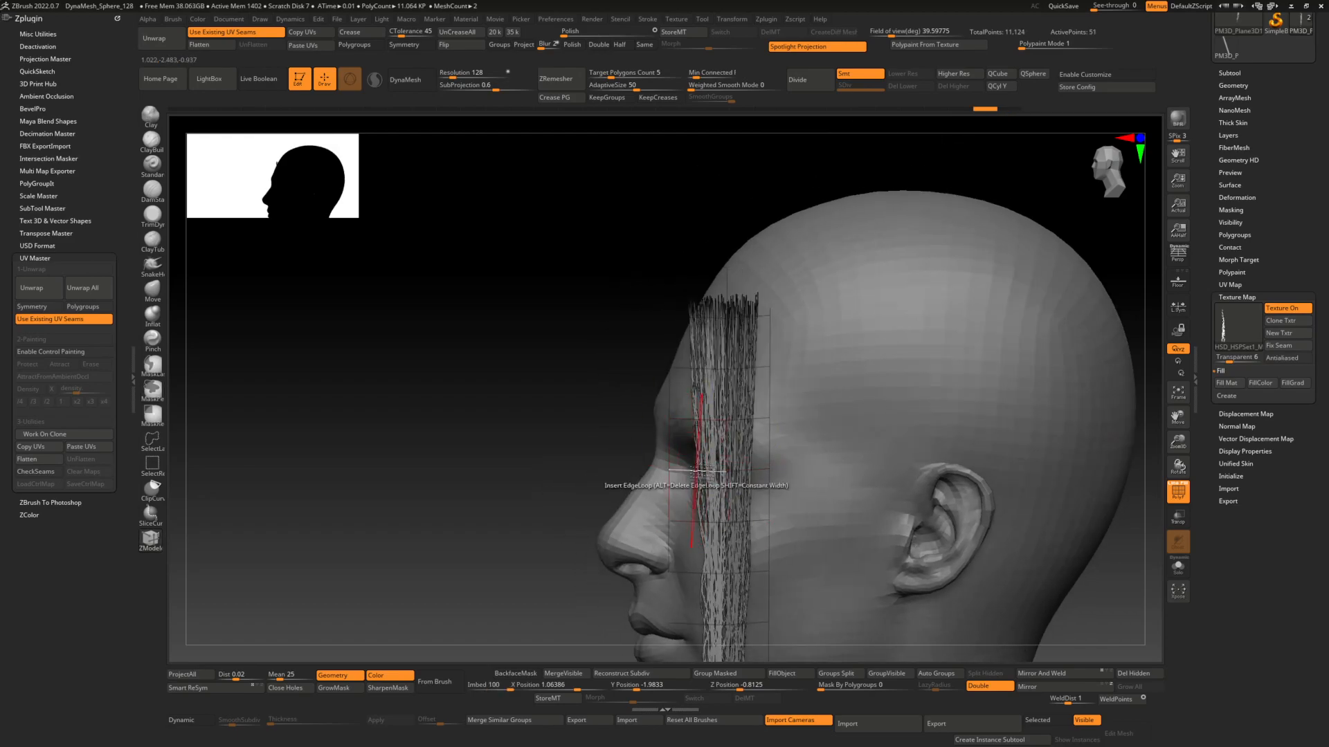
pyautogui.hotkey('ctrl', 'shift', 'z')
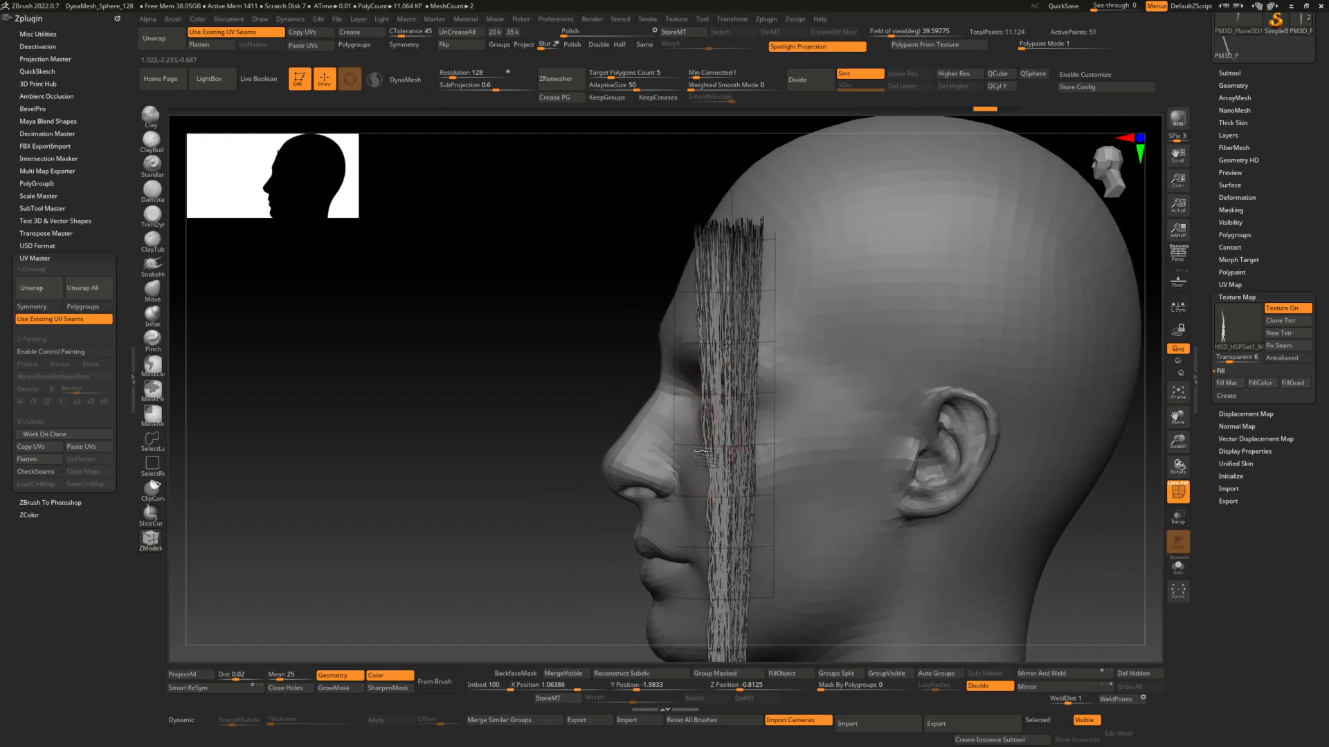
pyautogui.keyDown('alt'); pyautogui.click(713, 450); pyautogui.keyUp('alt')
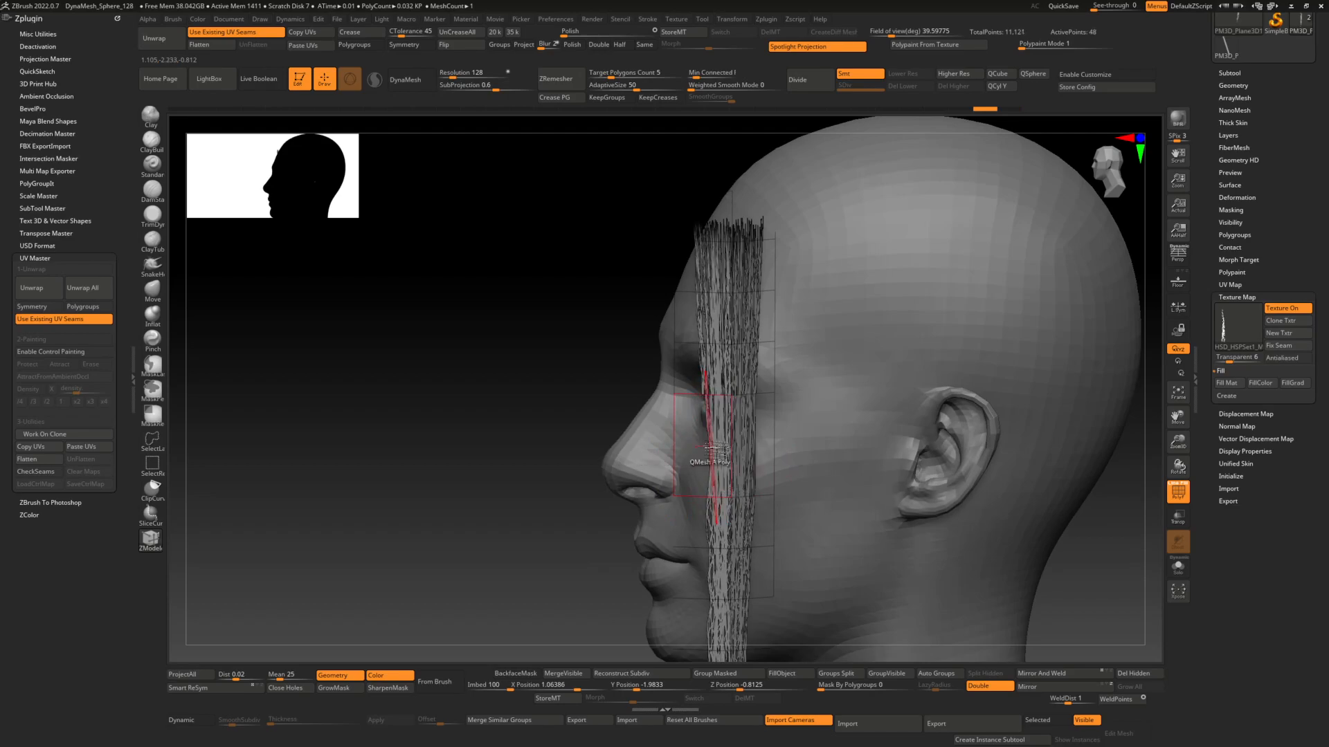
pyautogui.keyDown('ctrl'); pyautogui.moveTo(726, 458); pyautogui.dragTo(801, 243, button='right'); pyautogui.keyUp('ctrl')
pyautogui.click(764, 413)
pyautogui.hotkey('ctrl', 'd')
pyautogui.click(842, 88)
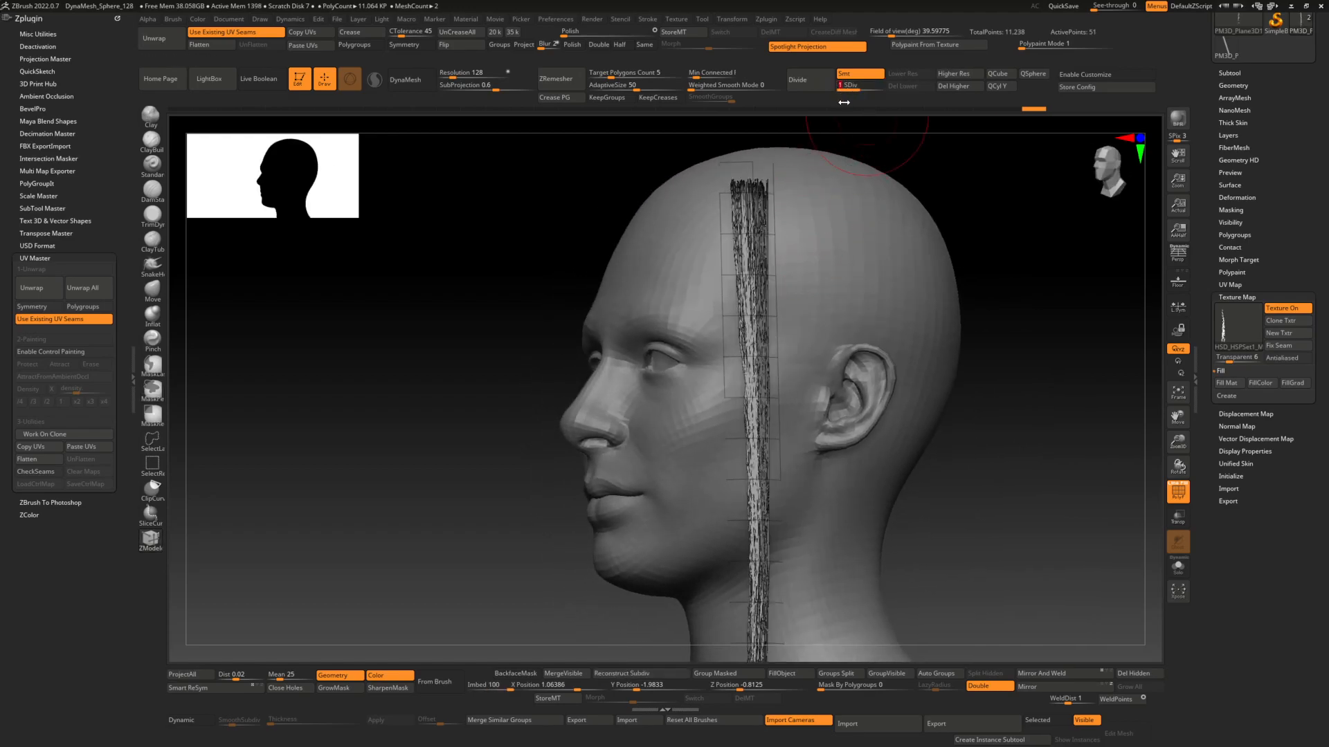
pyautogui.hotkey('ctrl', 'z')
pyautogui.hotkey('ctrl', 'z')
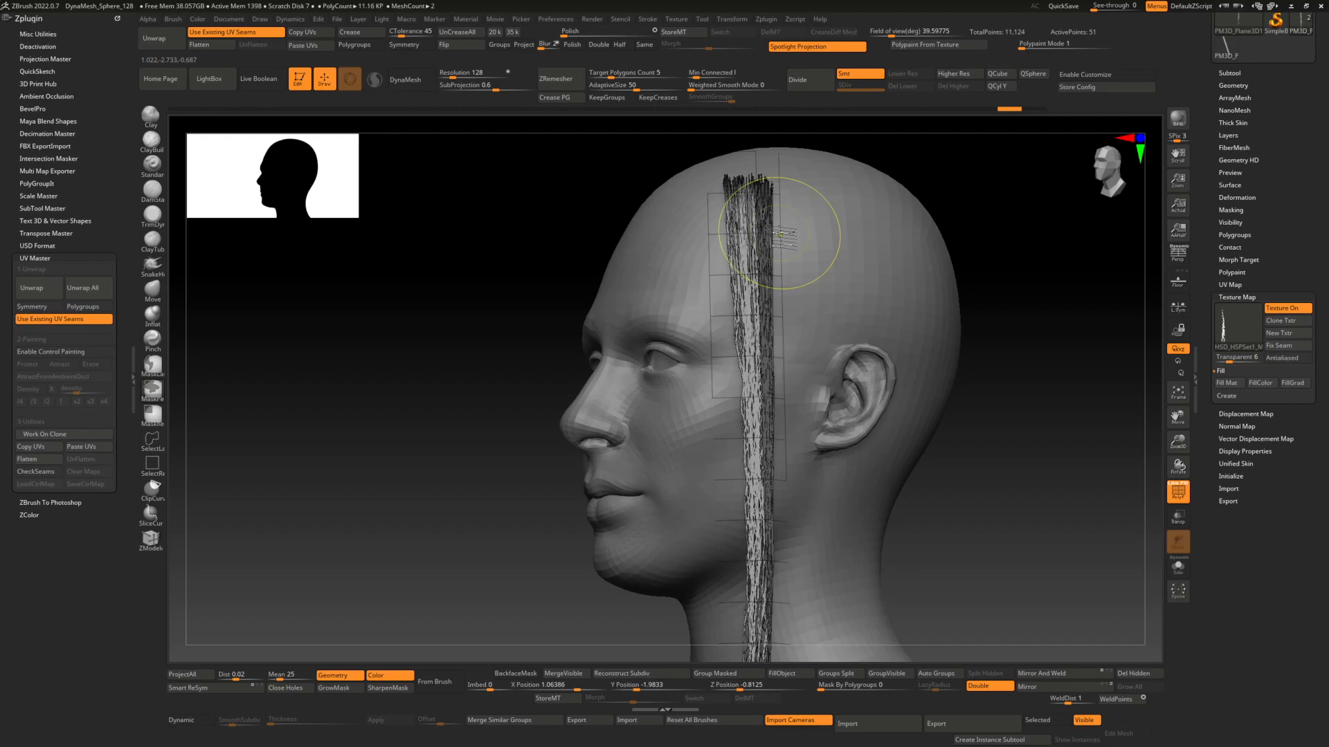
pyautogui.hotkey('ctrl', 'z')
# Store a morph target for the hair strip, divide it once, and set it back to subdivision level 1.
pyautogui.keyDown('ctrl'); pyautogui.moveTo(865, 155); pyautogui.dragTo(885, 140, button='right'); pyautogui.keyUp('ctrl')
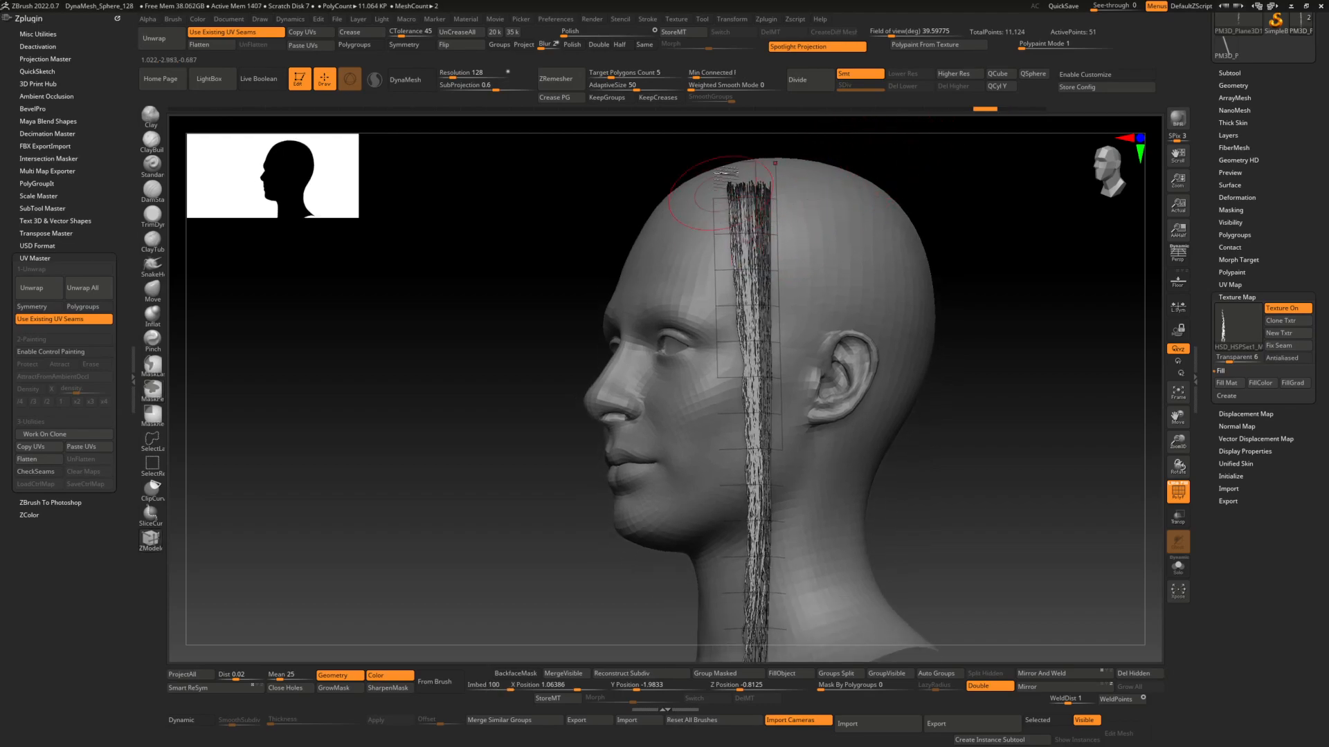
pyautogui.click(685, 34)
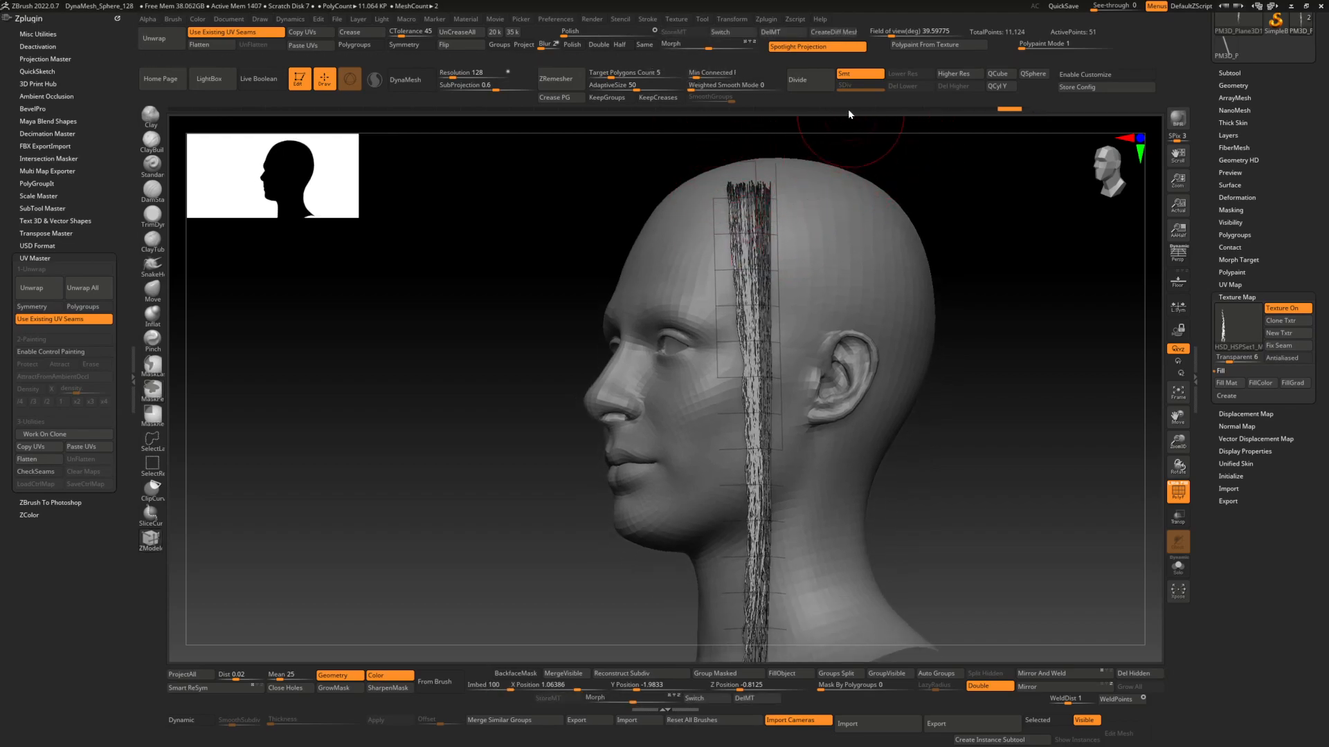
pyautogui.click(821, 84)
pyautogui.click(901, 73)
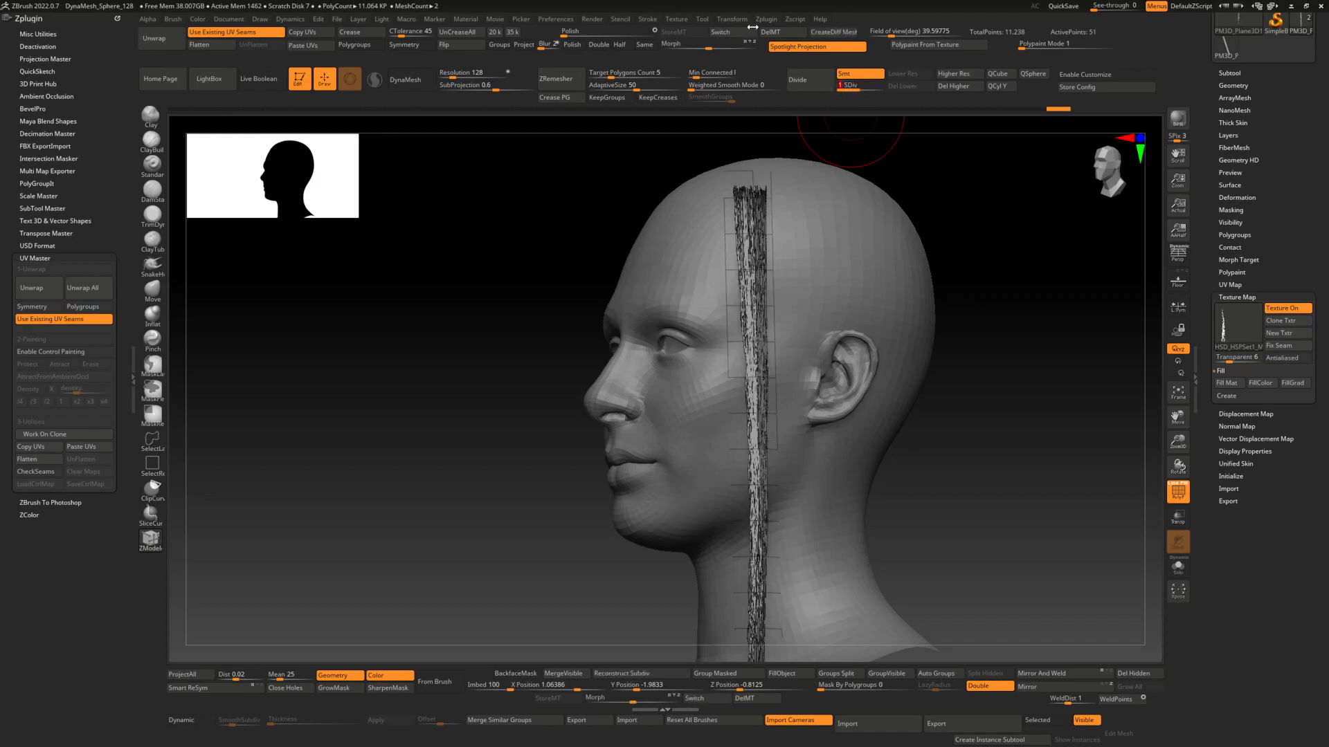
pyautogui.moveTo(852, 89); pyautogui.dragTo(873, 90)
pyautogui.moveTo(856, 199)
pyautogui.mouseDown(button='right')
pyautogui.moveTo(845, 222)
pyautogui.moveTo(737, 206)
pyautogui.moveTo(755, 259)
pyautogui.moveTo(820, 255)
pyautogui.moveTo(747, 287)
pyautogui.mouseUp(button='right')
pyautogui.rightClick(748, 287)
pyautogui.moveTo(792, 229); pyautogui.dragTo(837, 156, button='right')
pyautogui.moveTo(867, 90); pyautogui.dragTo(845, 94)
# Bend the upper part of the hair strip inward toward the top of the head with the Move brush.
pyautogui.moveTo(811, 194); pyautogui.dragTo(840, 226, button='right')
pyautogui.moveTo(715, 220); pyautogui.dragTo(661, 199)
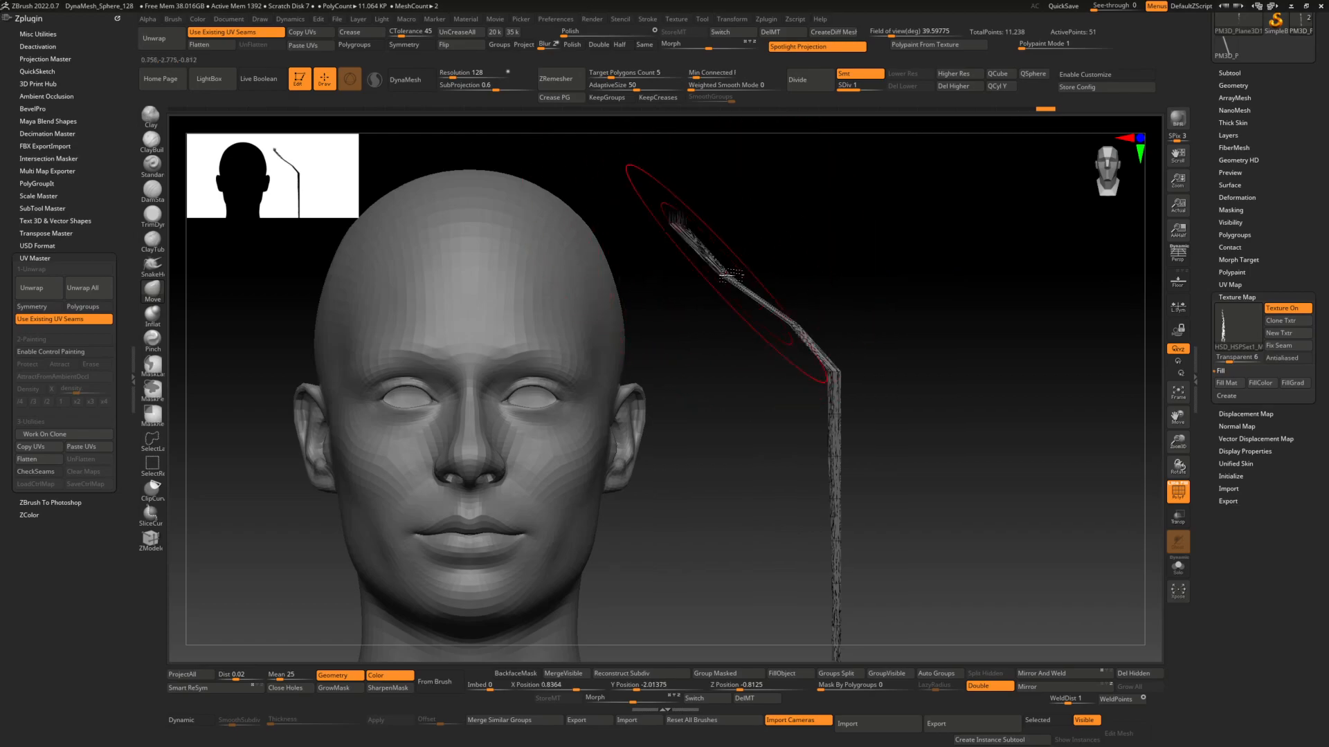
pyautogui.moveTo(731, 275); pyautogui.dragTo(752, 231)
pyautogui.moveTo(753, 231)
pyautogui.keyDown('ctrl'); pyautogui.mouseDown(button='right')
pyautogui.moveTo(735, 267)
pyautogui.moveTo(716, 211)
pyautogui.mouseUp(button='right'); pyautogui.keyUp('ctrl')
# Bring the strip in against the side of the head and push its lower length back toward the neck.
pyautogui.press('space')
pyautogui.moveTo(778, 298)
pyautogui.mouseDown()
pyautogui.moveTo(810, 300)
pyautogui.moveTo(648, 306)
pyautogui.mouseUp()
pyautogui.moveTo(685, 458); pyautogui.dragTo(649, 452)
pyautogui.moveTo(692, 442); pyautogui.dragTo(595, 433, button='right')
pyautogui.moveTo(659, 214); pyautogui.dragTo(785, 237)
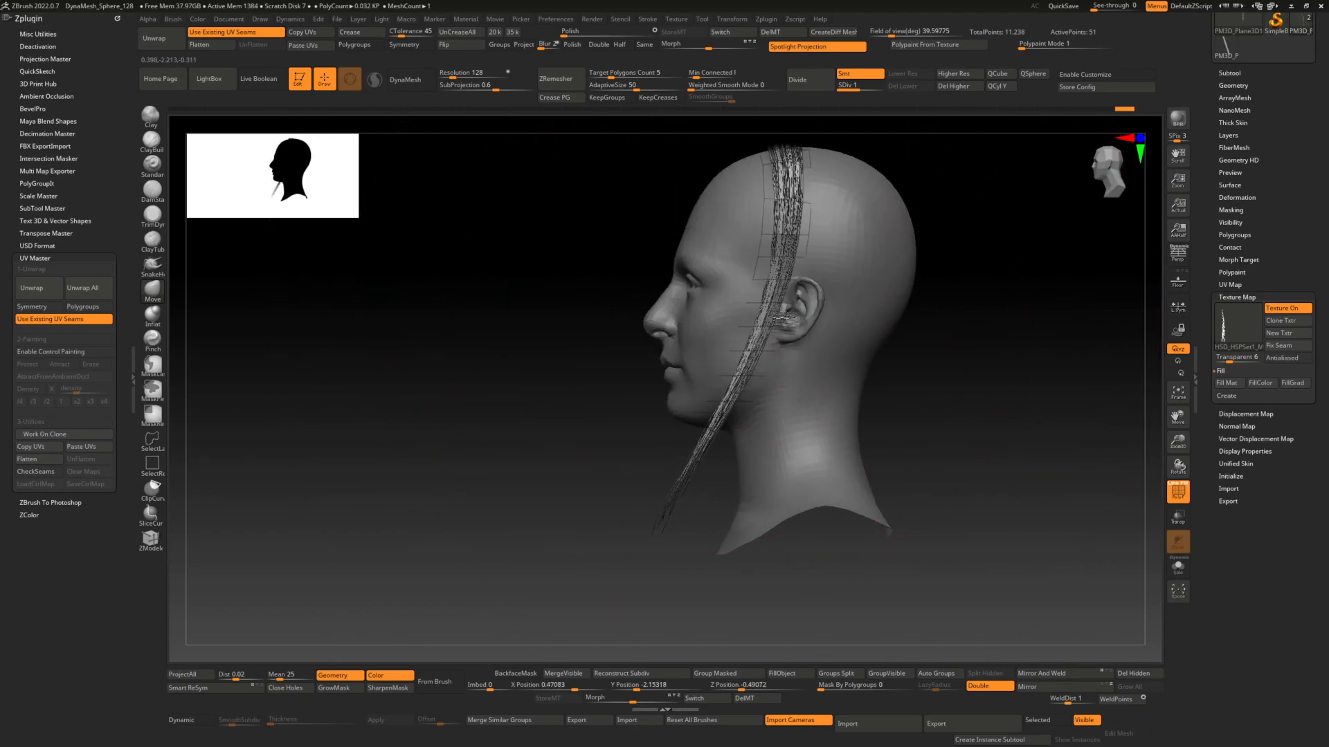
pyautogui.moveTo(685, 477); pyautogui.dragTo(787, 450)
# Adjust the Move brush size and reposition the strip so it runs closely over the head and behind the ear.
pyautogui.moveTo(806, 234)
pyautogui.mouseDown(button='right')
pyautogui.moveTo(856, 237)
pyautogui.moveTo(857, 333)
pyautogui.mouseUp(button='right')
pyautogui.press('space')
pyautogui.moveTo(782, 270); pyautogui.dragTo(750, 271)
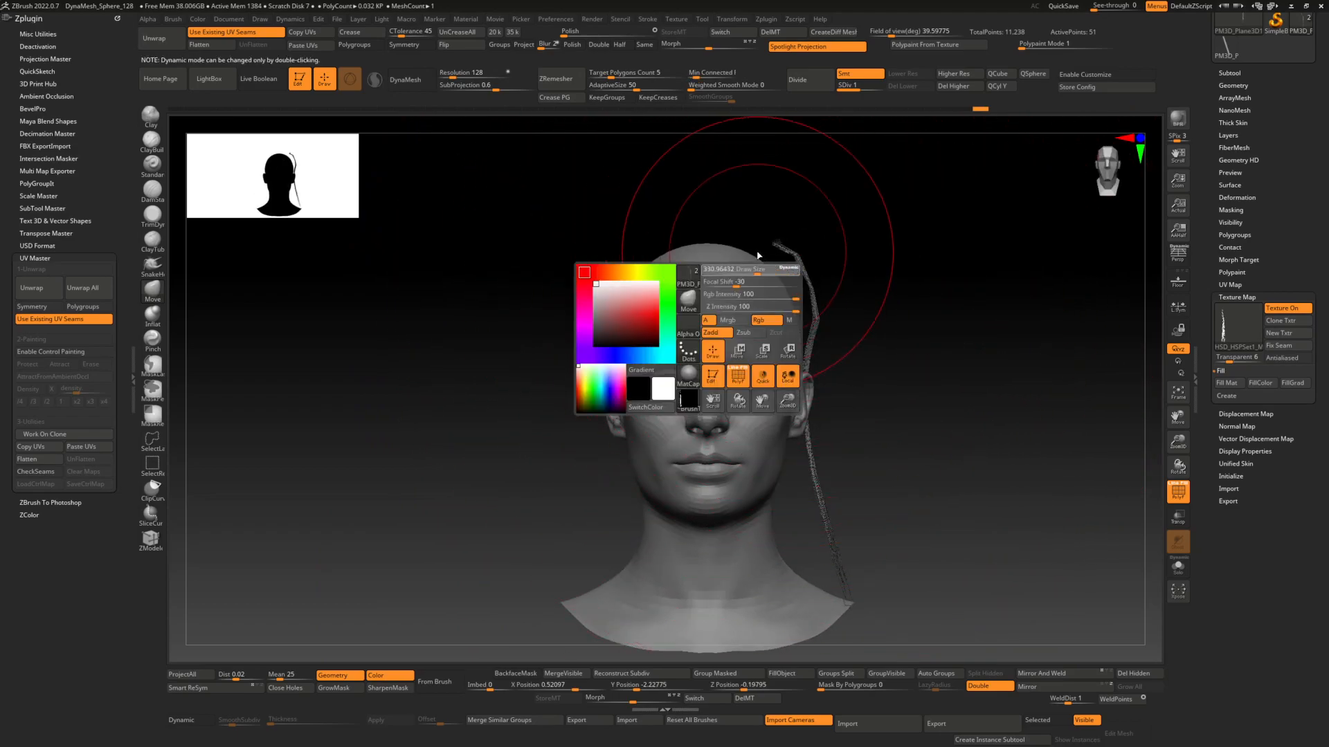
pyautogui.press('space')
pyautogui.moveTo(805, 297); pyautogui.dragTo(787, 344, button='right')
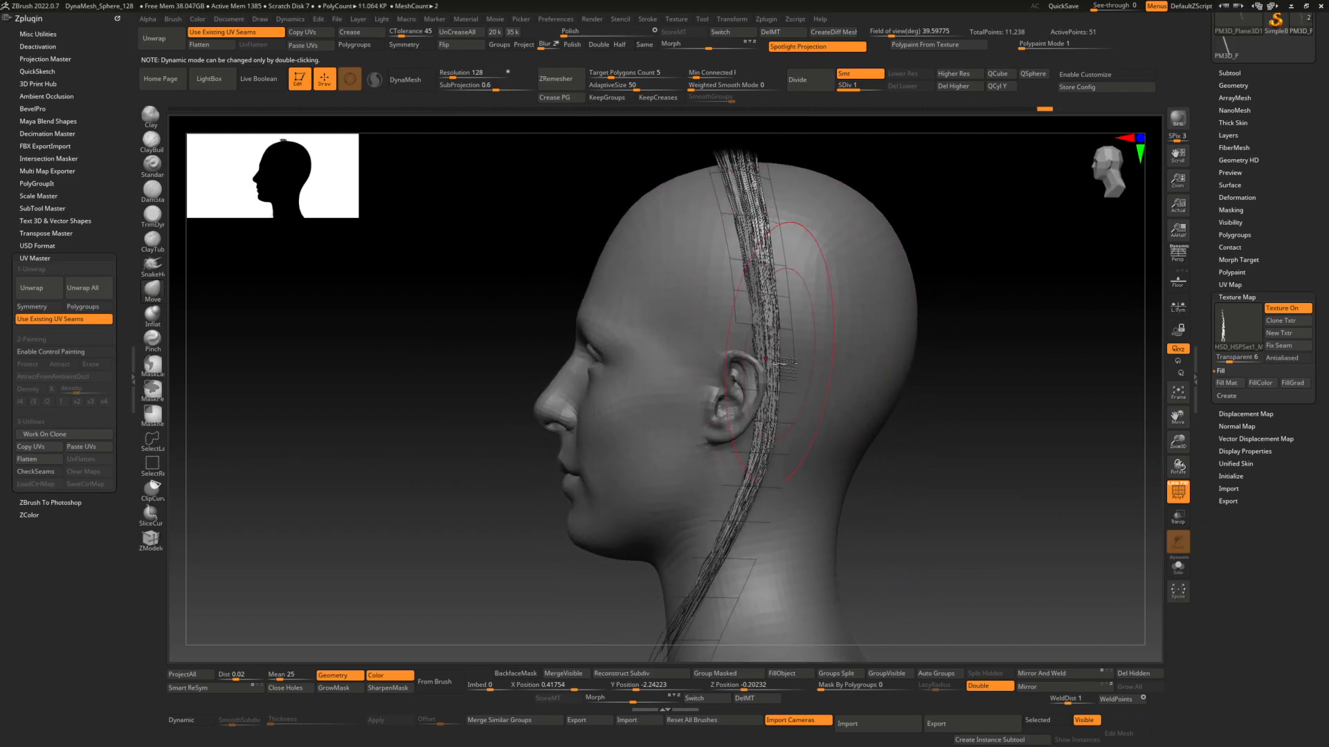
pyautogui.keyDown('ctrl'); pyautogui.moveTo(739, 128); pyautogui.dragTo(766, 253, button='right'); pyautogui.keyUp('ctrl')
pyautogui.moveTo(791, 229); pyautogui.dragTo(778, 221)
pyautogui.moveTo(715, 217); pyautogui.dragTo(735, 262, button='right')
pyautogui.moveTo(777, 194); pyautogui.dragTo(779, 244, button='right')
pyautogui.press('space')
pyautogui.moveTo(780, 244); pyautogui.dragTo(771, 244)
# Hide the strip's texture and reshape its top rows with a smaller Move brush so they lie over the crown.
pyautogui.moveTo(766, 229)
pyautogui.mouseDown(button='right')
pyautogui.moveTo(786, 229)
pyautogui.moveTo(789, 181)
pyautogui.moveTo(831, 201)
pyautogui.moveTo(746, 216)
pyautogui.mouseUp(button='right')
pyautogui.keyDown('alt'); pyautogui.moveTo(746, 216); pyautogui.dragTo(789, 284, button='right'); pyautogui.keyUp('alt')
pyautogui.press('space')
pyautogui.moveTo(744, 287); pyautogui.dragTo(728, 287)
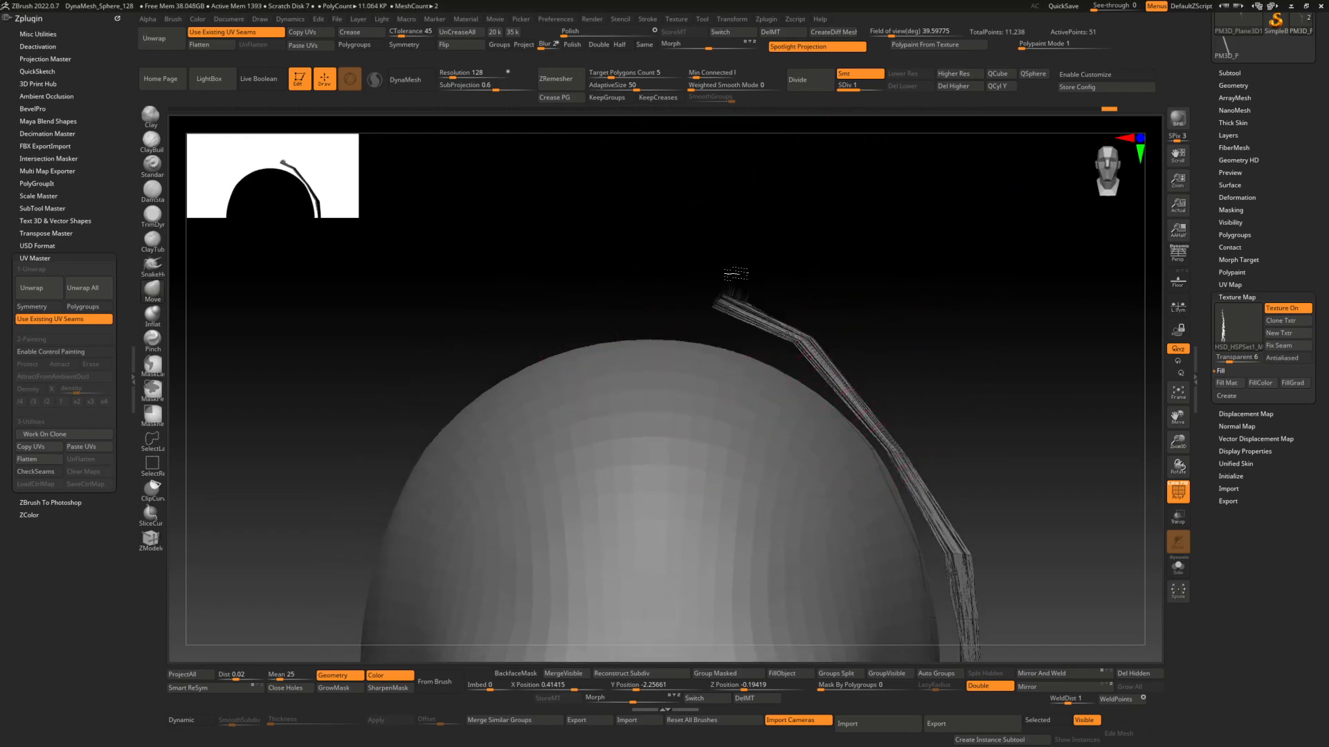
pyautogui.moveTo(735, 272); pyautogui.dragTo(772, 280, button='right')
pyautogui.click(1279, 307)
pyautogui.press('space')
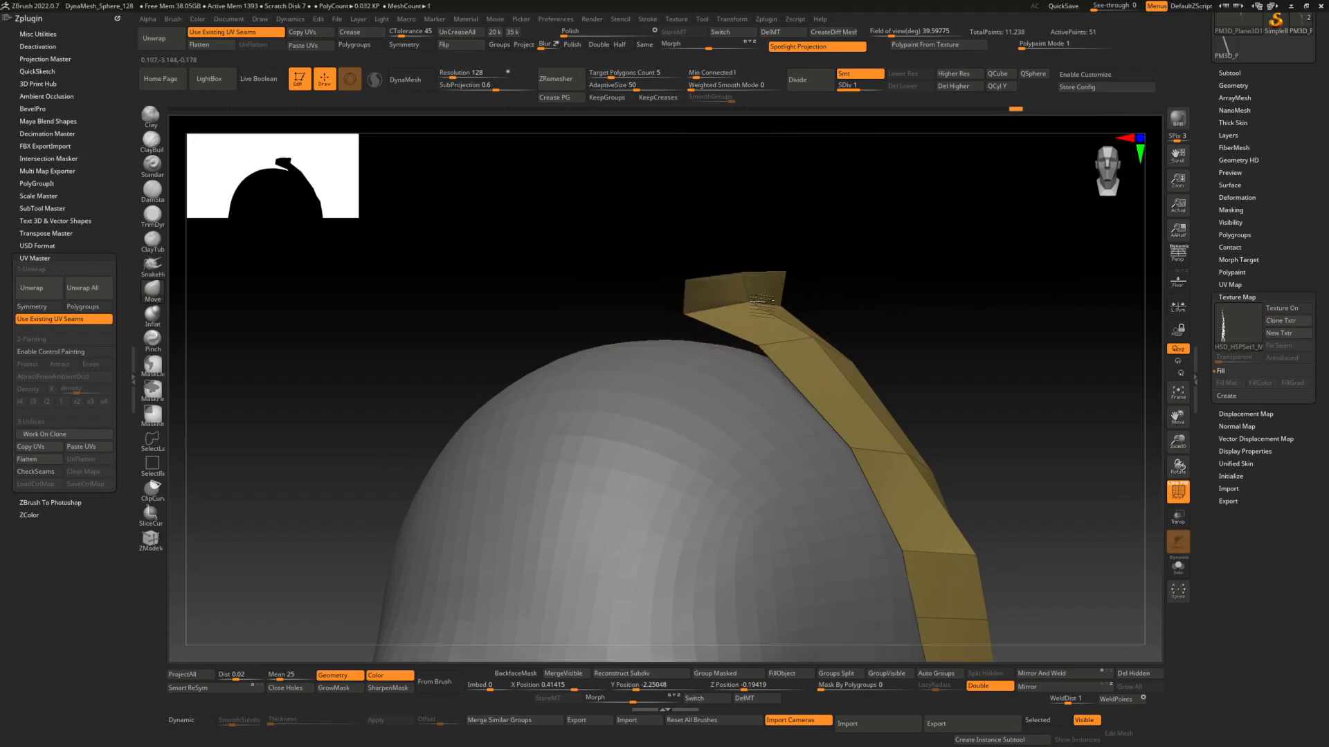
pyautogui.moveTo(713, 294)
pyautogui.mouseDown(button='right')
pyautogui.moveTo(680, 275)
pyautogui.moveTo(732, 311)
pyautogui.moveTo(839, 311)
pyautogui.moveTo(767, 279)
pyautogui.moveTo(789, 305)
pyautogui.moveTo(803, 294)
pyautogui.moveTo(776, 315)
pyautogui.mouseUp(button='right')
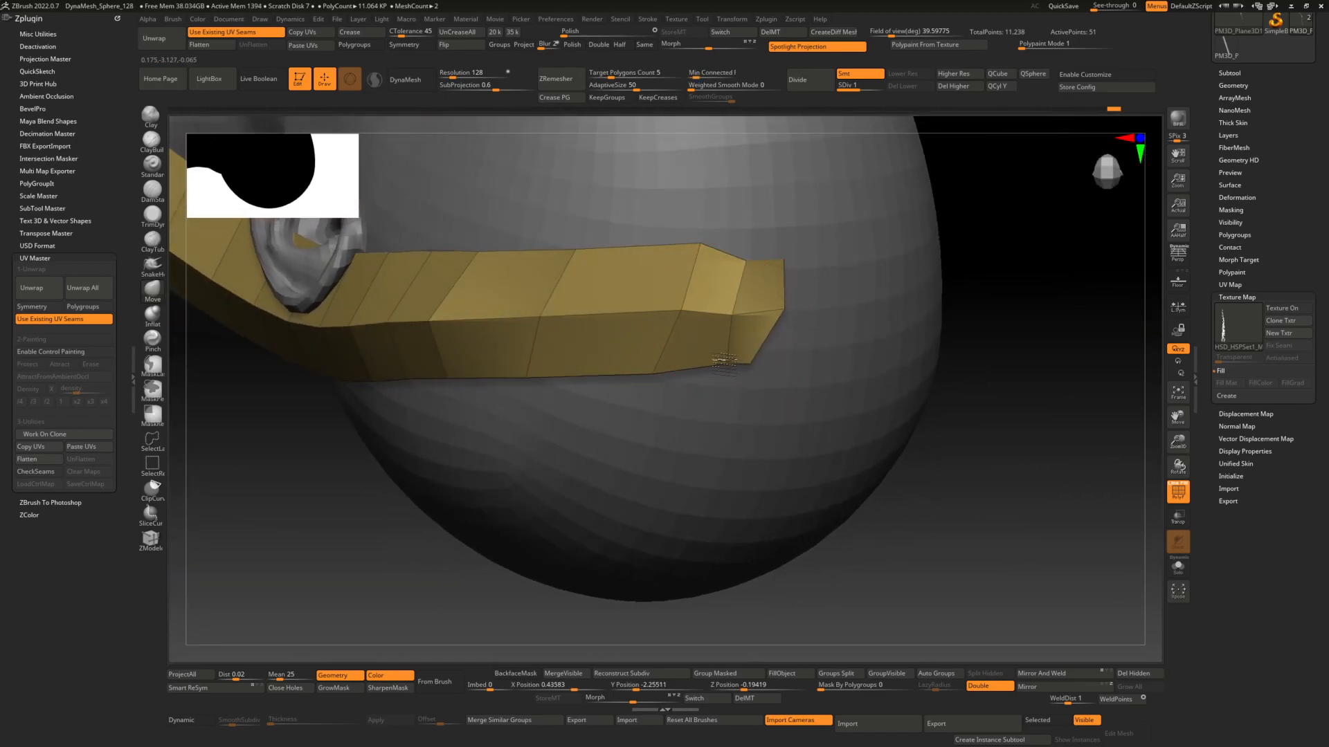
pyautogui.moveTo(697, 242); pyautogui.dragTo(673, 312)
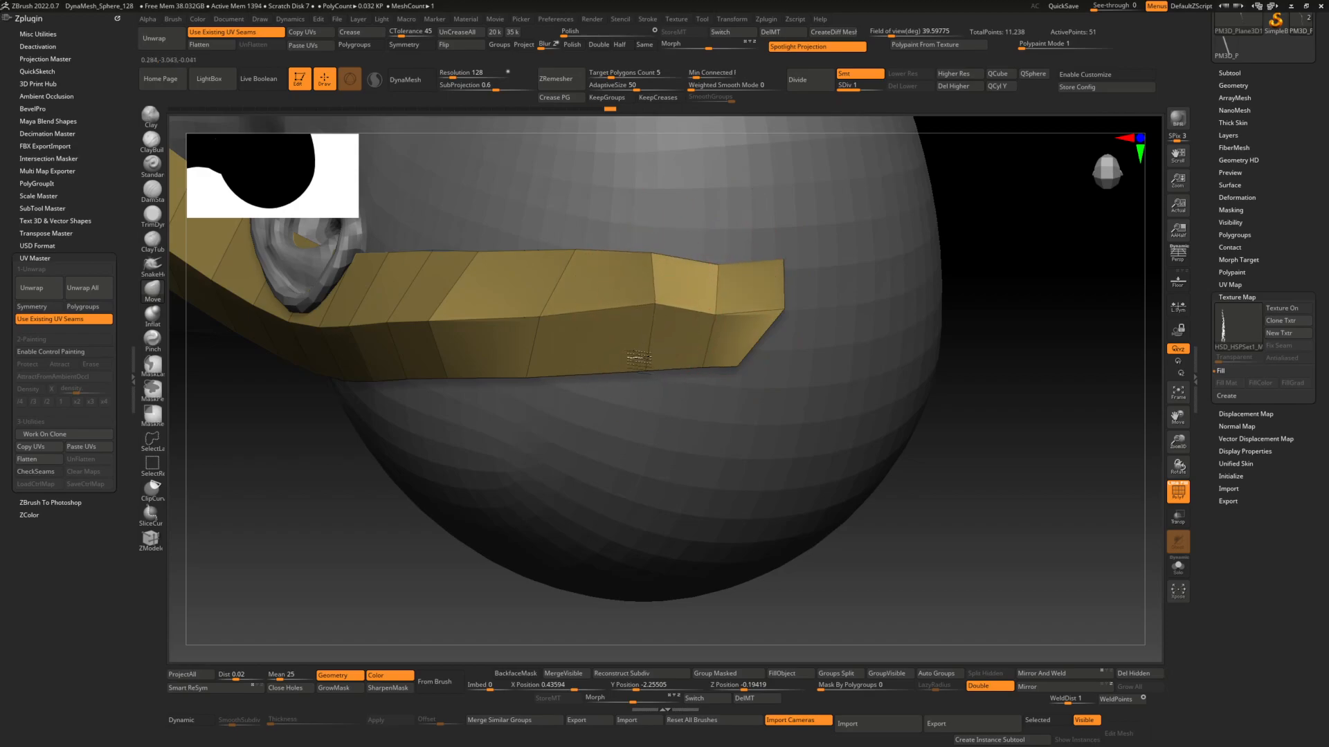
pyautogui.moveTo(802, 361); pyautogui.dragTo(760, 301, button='right')
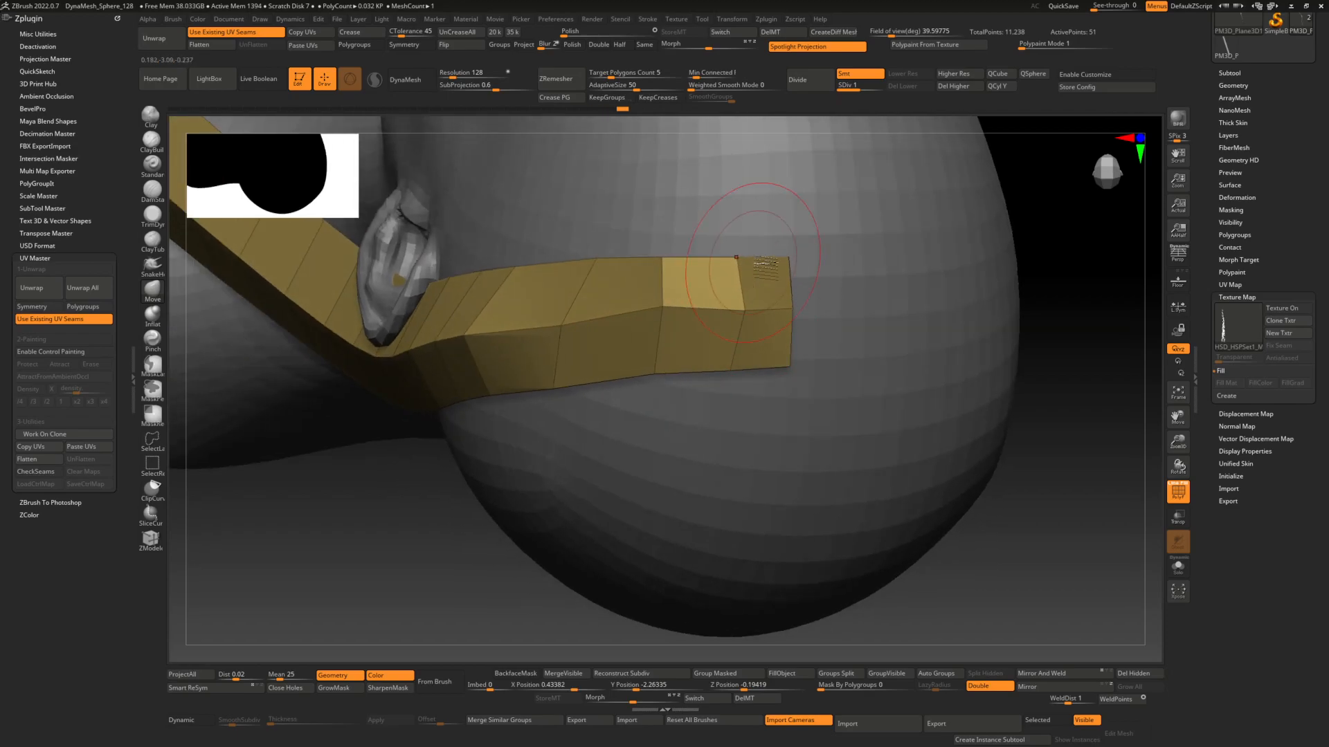
pyautogui.moveTo(798, 366); pyautogui.dragTo(795, 277, button='right')
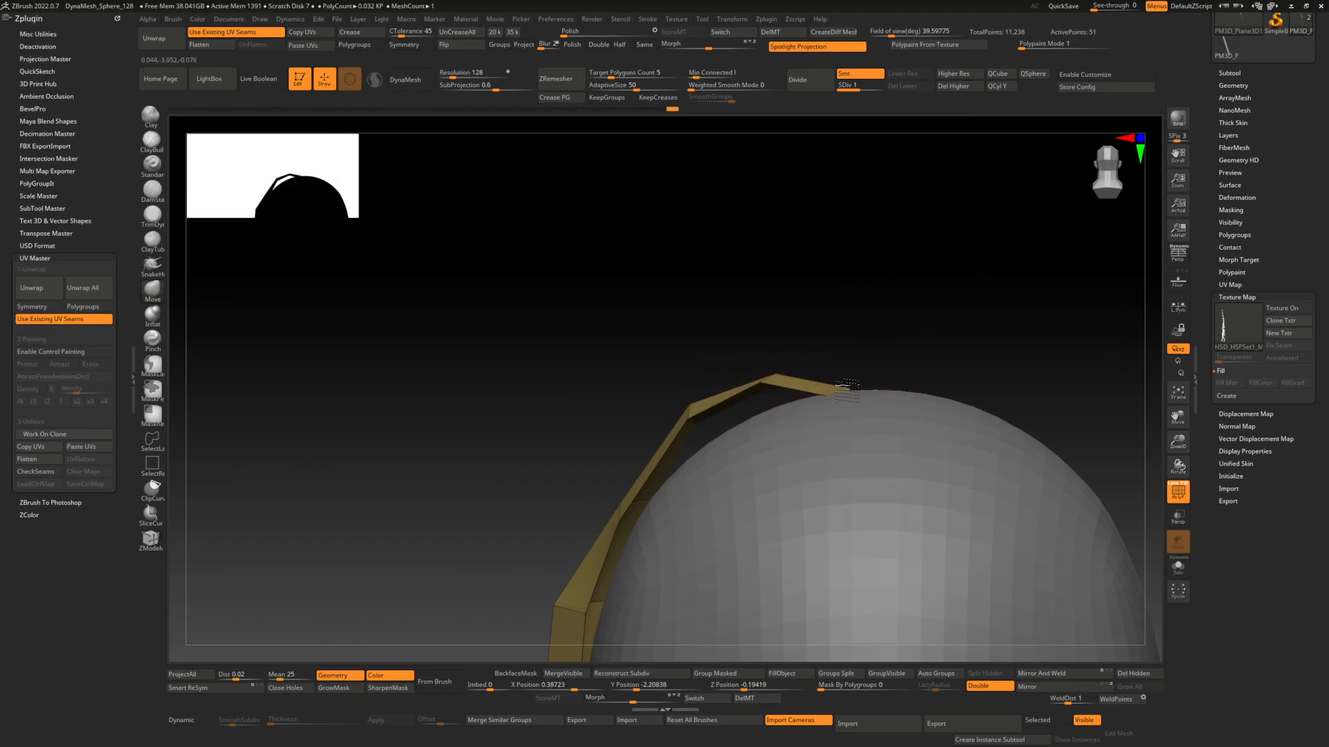
# Turn the strand texture back on and nudge the strip's upper section to follow the scalp.
pyautogui.click(1280, 308)
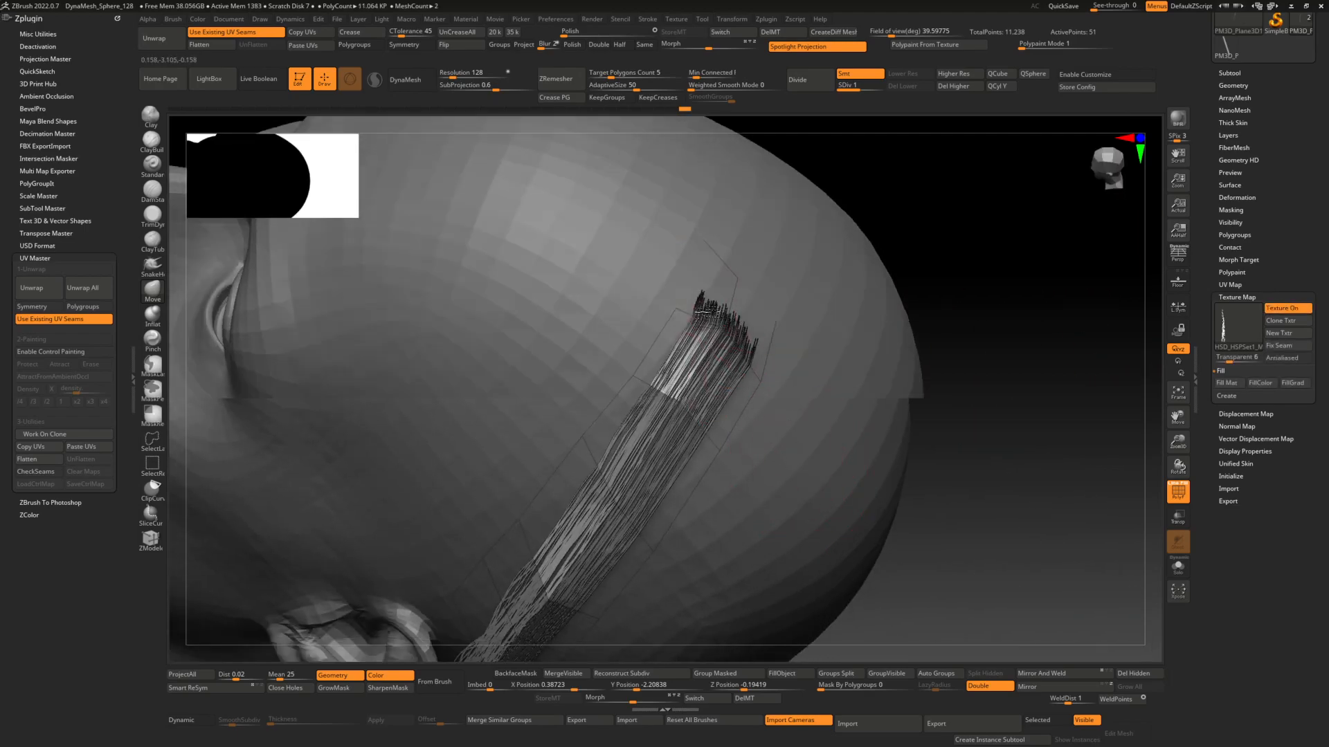
pyautogui.moveTo(694, 303); pyautogui.dragTo(721, 284, button='right')
pyautogui.moveTo(721, 285); pyautogui.dragTo(697, 284)
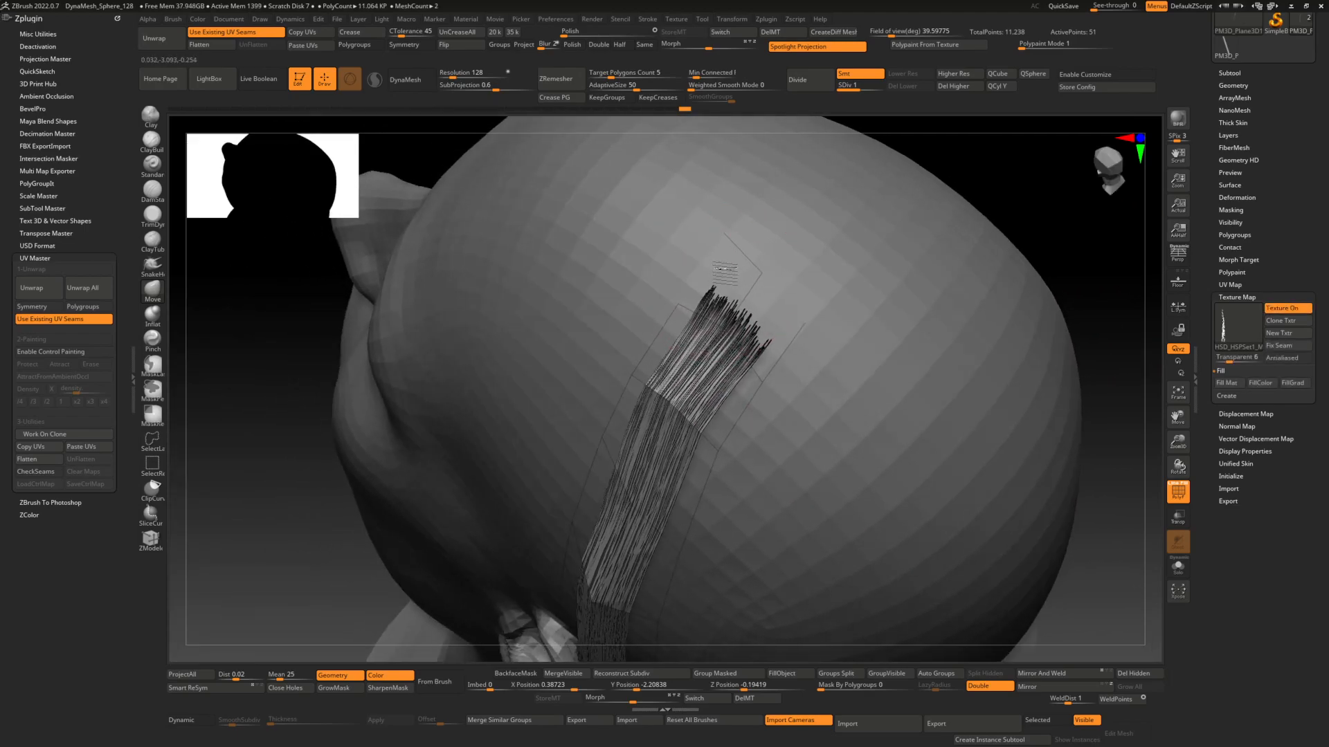
pyautogui.keyDown('ctrl'); pyautogui.moveTo(814, 320); pyautogui.dragTo(758, 276, button='right'); pyautogui.keyUp('ctrl')
pyautogui.moveTo(756, 357); pyautogui.dragTo(839, 376, button='right')
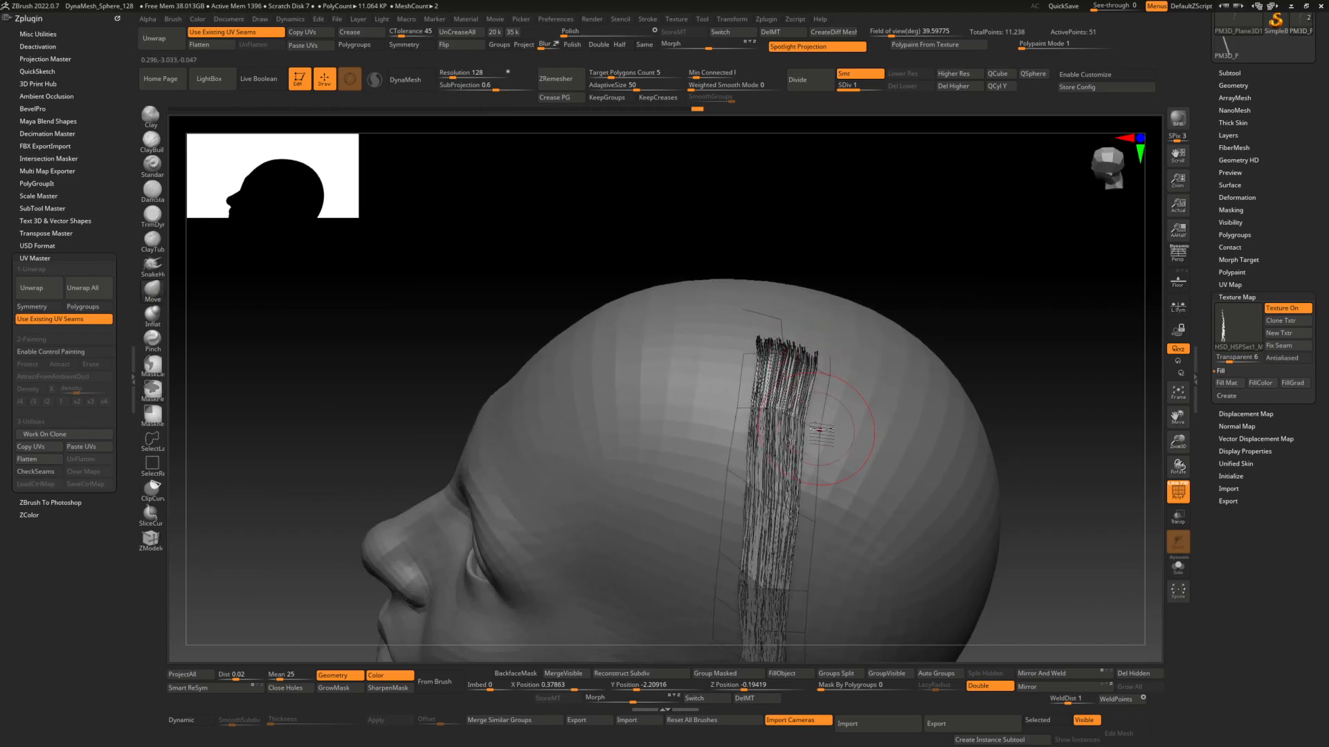
pyautogui.moveTo(797, 477); pyautogui.dragTo(811, 441, button='right')
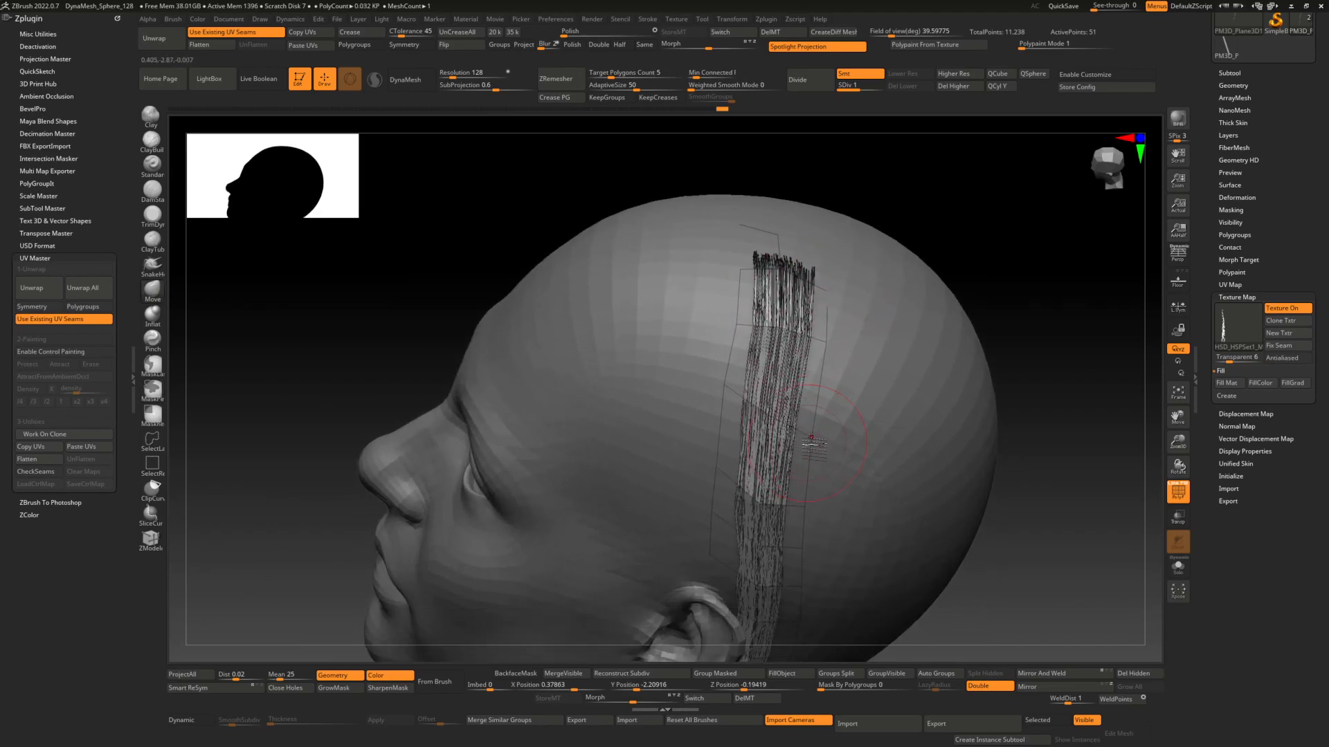
pyautogui.moveTo(763, 484); pyautogui.dragTo(791, 431, button='right')
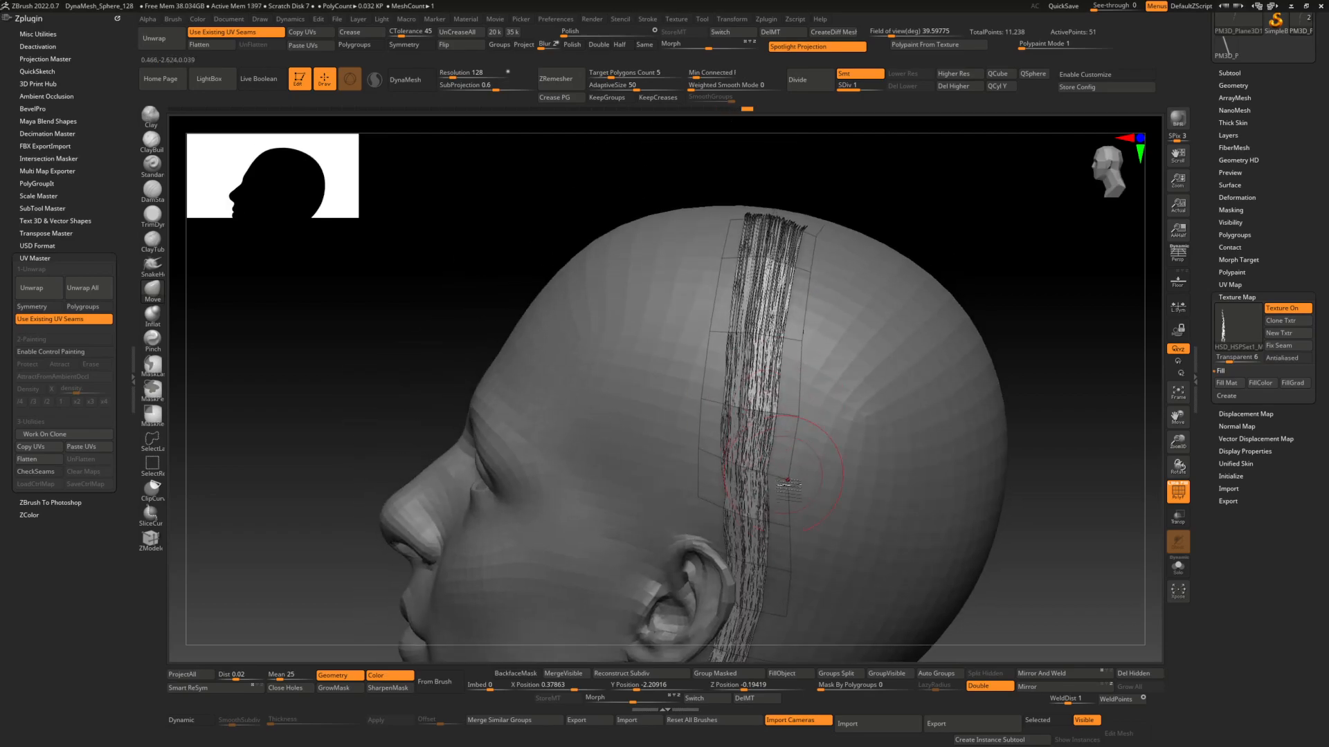
pyautogui.moveTo(727, 479); pyautogui.dragTo(718, 440, button='right')
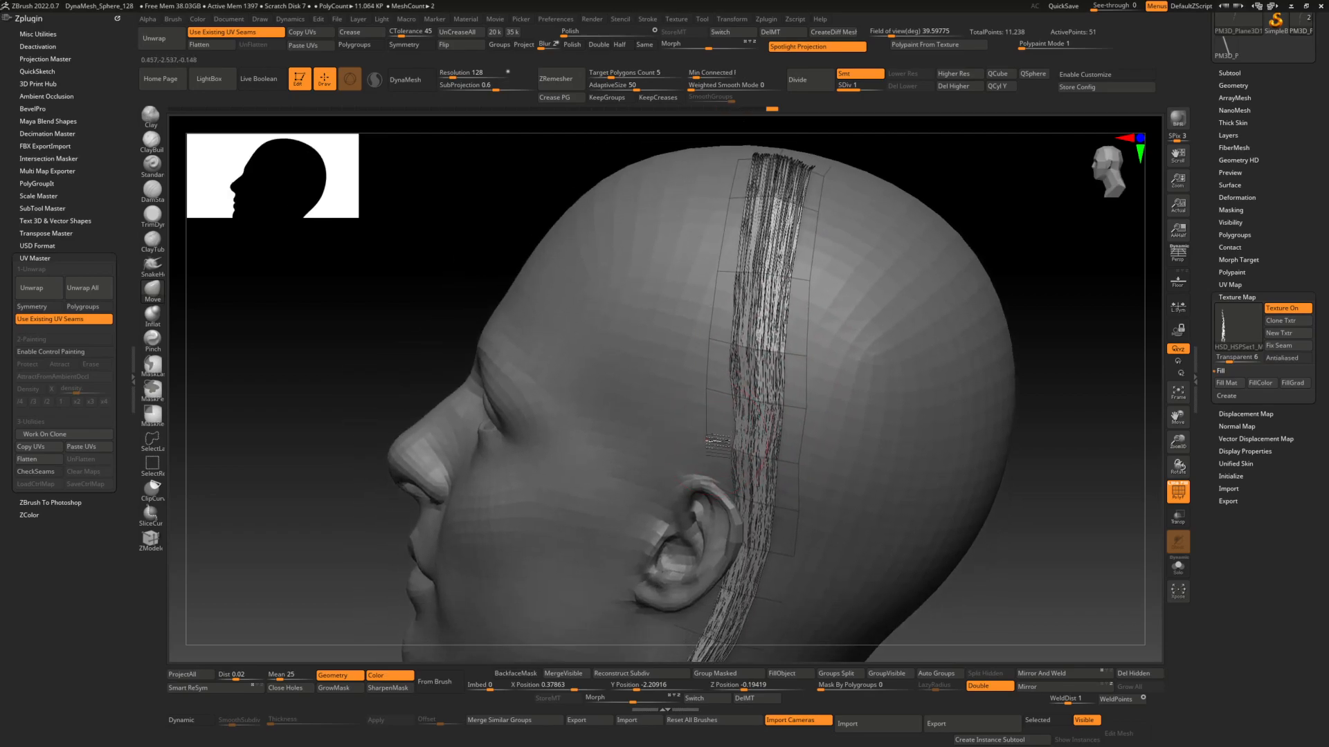
# Resize the Move brush and fit the strip's middle section against the side of the head above the ear.
pyautogui.moveTo(807, 462)
pyautogui.keyDown('ctrl'); pyautogui.mouseDown(button='right')
pyautogui.moveTo(751, 465)
pyautogui.moveTo(738, 503)
pyautogui.mouseUp(button='right'); pyautogui.keyUp('ctrl')
pyautogui.press('space')
pyautogui.moveTo(765, 443)
pyautogui.mouseDown()
pyautogui.moveTo(777, 441)
pyautogui.moveTo(764, 439)
pyautogui.mouseUp()
pyautogui.moveTo(764, 439)
pyautogui.keyDown('ctrl'); pyautogui.mouseDown(button='right')
pyautogui.moveTo(730, 424)
pyautogui.moveTo(787, 404)
pyautogui.mouseUp(button='right'); pyautogui.keyUp('ctrl')
pyautogui.press('space')
pyautogui.moveTo(787, 405); pyautogui.dragTo(779, 406)
pyautogui.keyDown('shift'); pyautogui.moveTo(782, 405); pyautogui.dragTo(794, 383, button='right'); pyautogui.keyUp('shift')
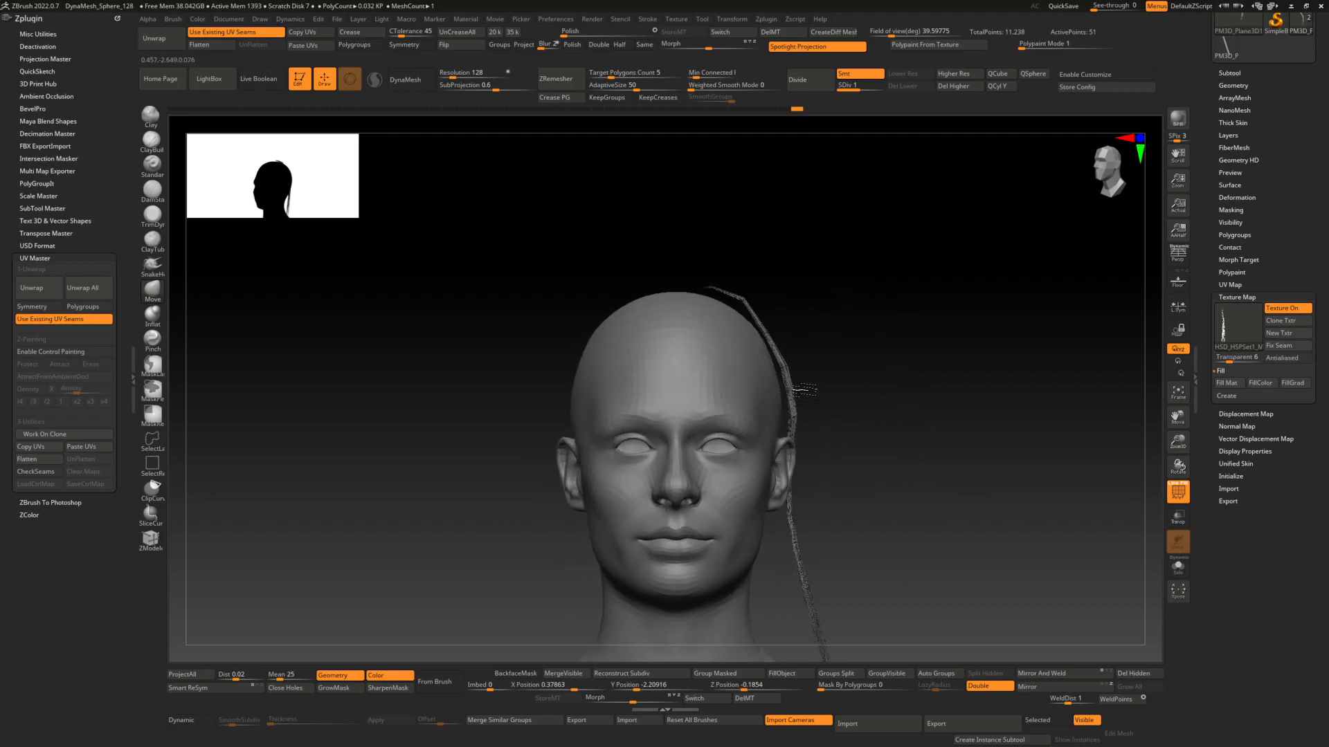
pyautogui.moveTo(762, 337); pyautogui.dragTo(759, 386, button='right')
pyautogui.moveTo(755, 335); pyautogui.dragTo(817, 346, button='right')
# Delete the strip's higher subdivision levels and duplicate it with the gizmo, placing the copy toward the back of the head.
pyautogui.press('w')
pyautogui.click(542, 392)
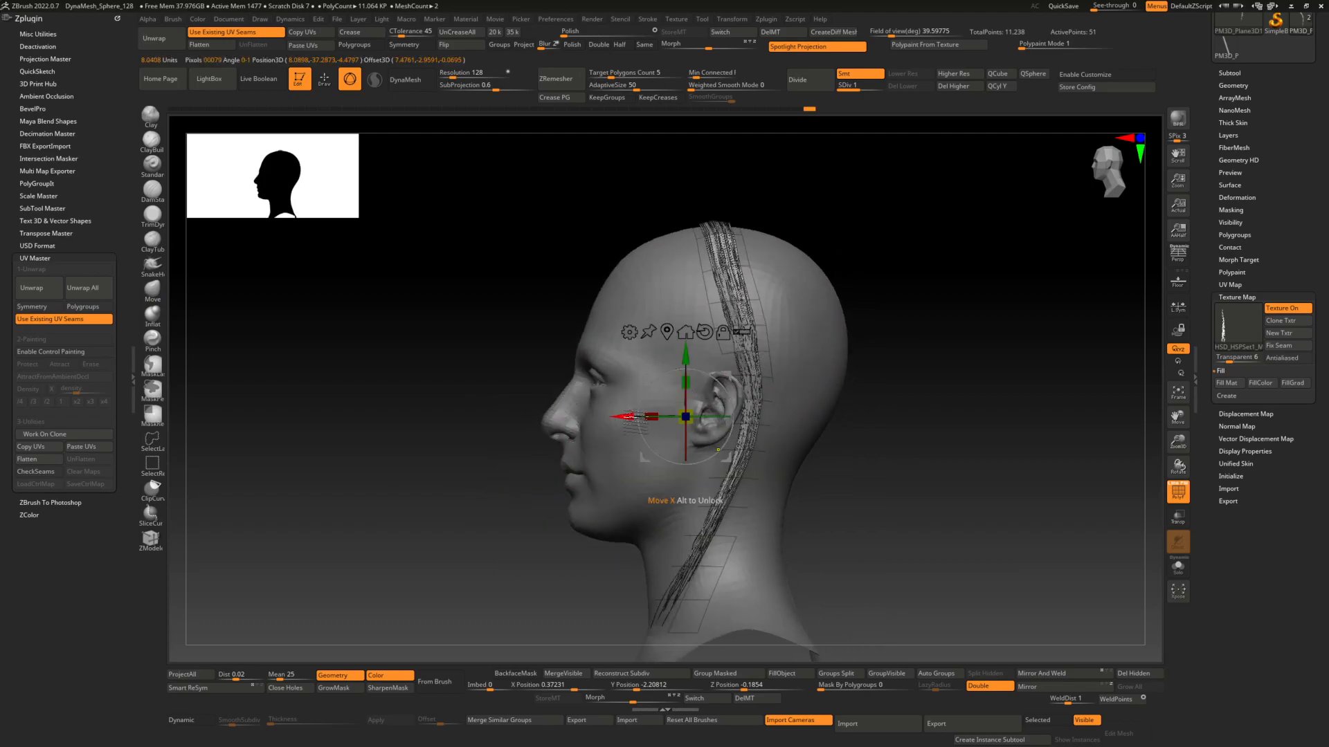
pyautogui.click(686, 382)
pyautogui.click(959, 86)
pyautogui.keyDown('ctrl'); pyautogui.moveTo(802, 283); pyautogui.dragTo(802, 301, button='right'); pyautogui.keyUp('ctrl')
pyautogui.moveTo(802, 300)
pyautogui.keyDown('alt'); pyautogui.mouseDown(button='right')
pyautogui.moveTo(773, 344)
pyautogui.moveTo(758, 302)
pyautogui.moveTo(692, 253)
pyautogui.moveTo(673, 325)
pyautogui.mouseUp(button='right'); pyautogui.keyUp('alt')
pyautogui.press('q')
pyautogui.rightClick(673, 327)
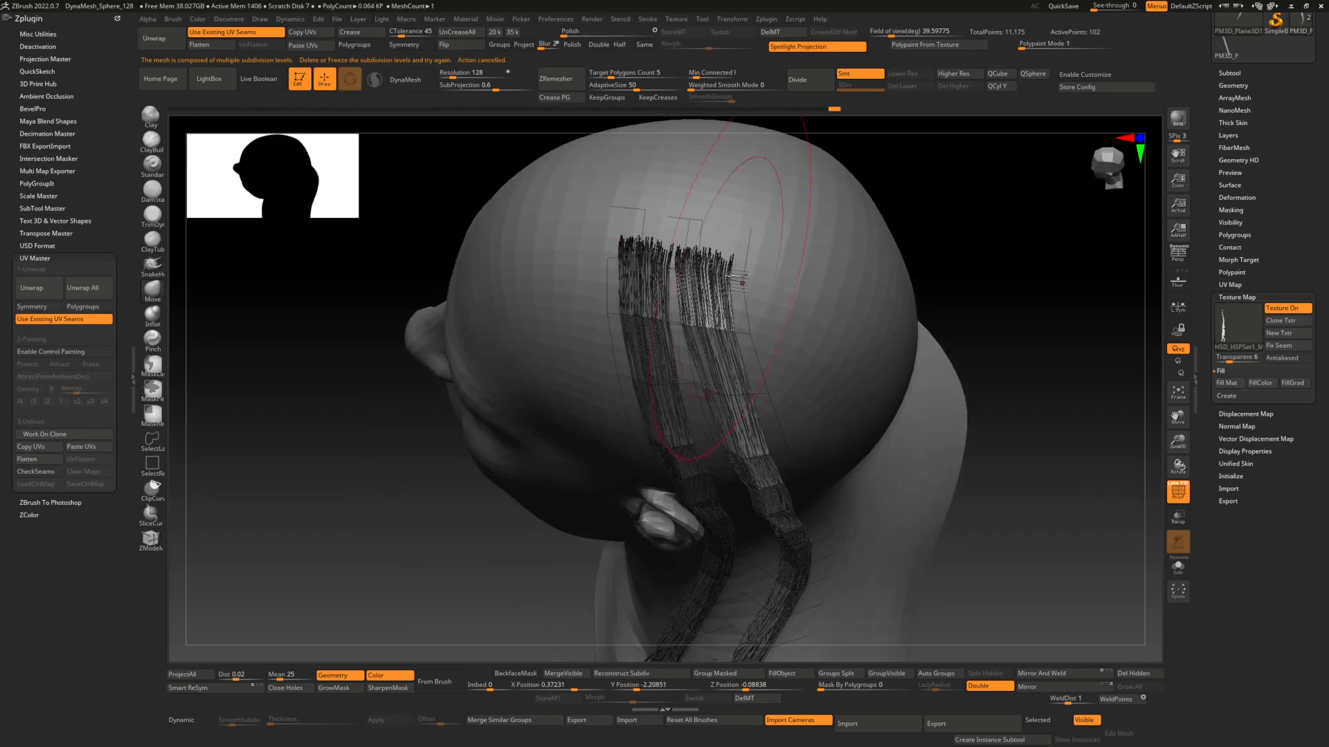
# Shape the copied strip with the Move brush so it follows the head just behind the first strip.
pyautogui.moveTo(735, 278); pyautogui.dragTo(730, 320, button='right')
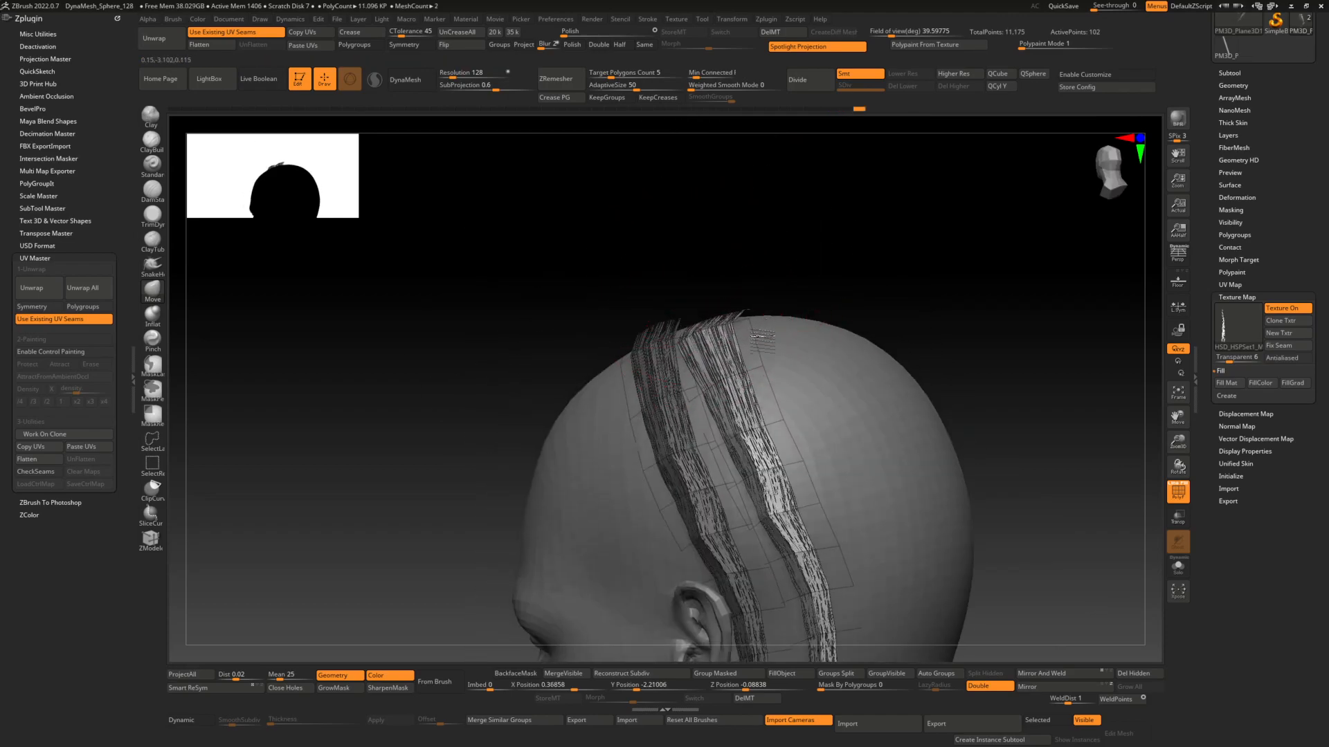
pyautogui.moveTo(692, 377); pyautogui.dragTo(751, 285, button='right')
pyautogui.moveTo(749, 303); pyautogui.dragTo(808, 291)
pyautogui.moveTo(807, 290); pyautogui.dragTo(772, 325, button='right')
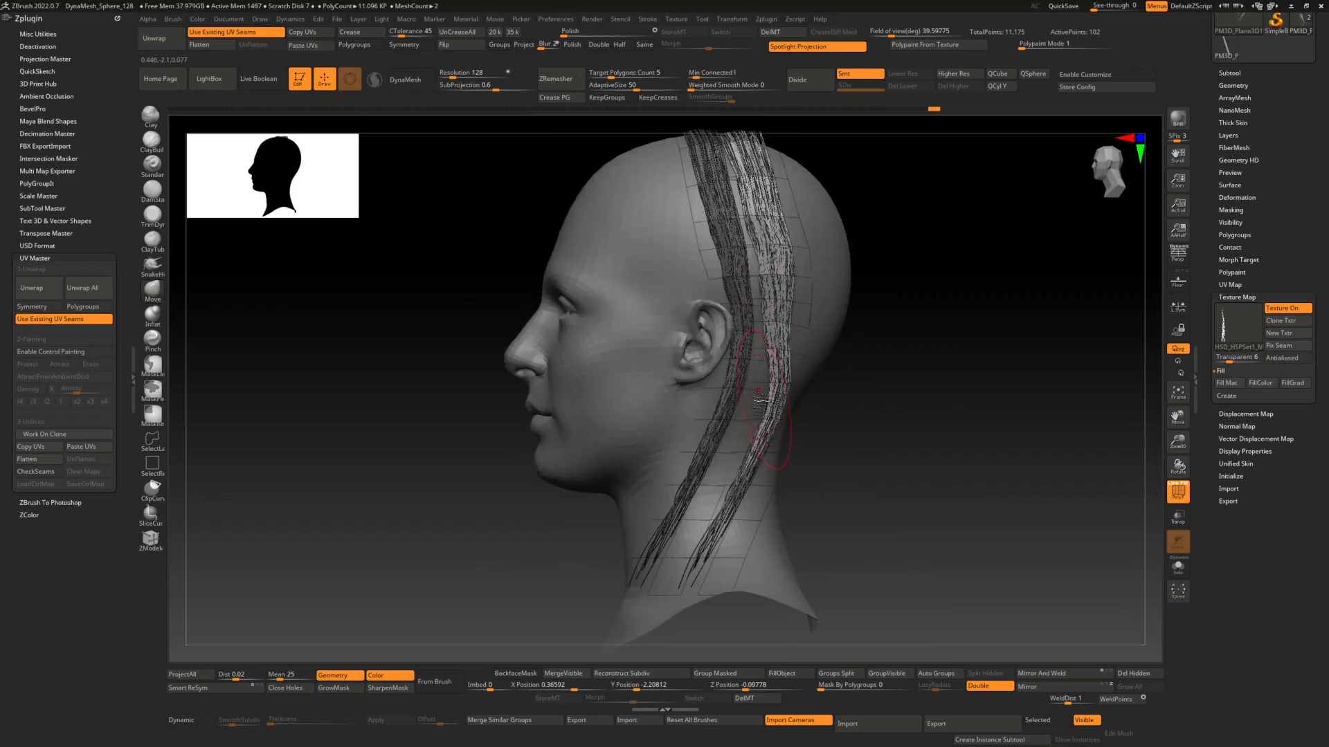
# Switch to Hair Strand Designer, show the live preview instead of the mask map, and select strand set 3.
pyautogui.press('super+Tab')
pyautogui.press('Escape')
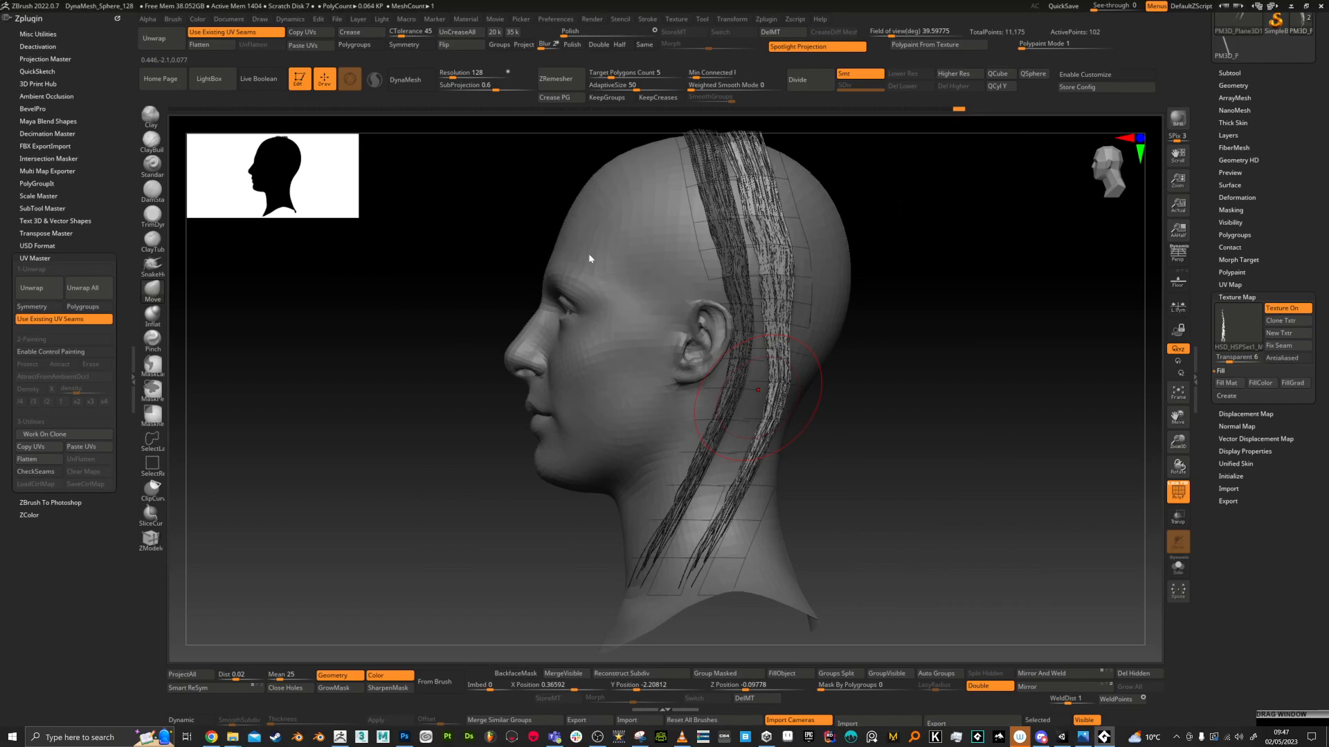
pyautogui.moveTo(1280, 715); pyautogui.dragTo(135, 35)
pyautogui.moveTo(723, 38); pyautogui.dragTo(608, 4)
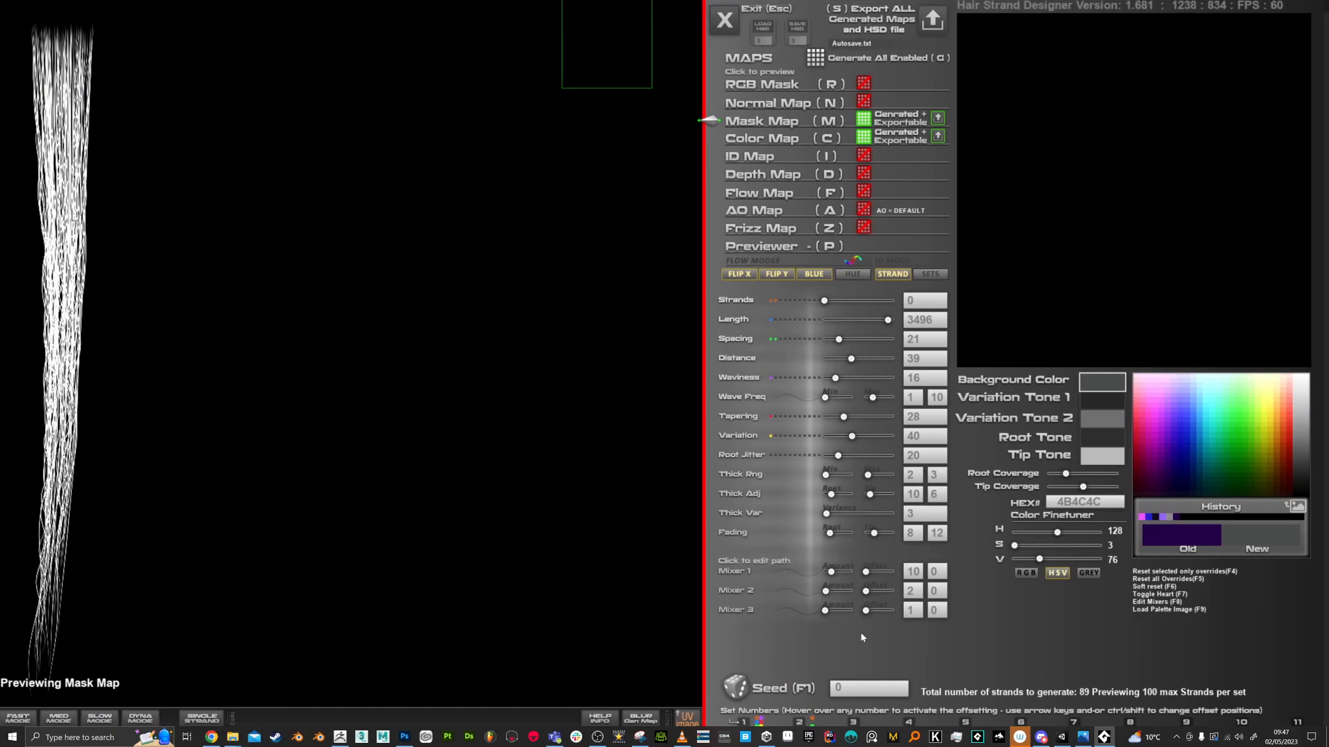
pyautogui.press('p')
pyautogui.click(853, 724)
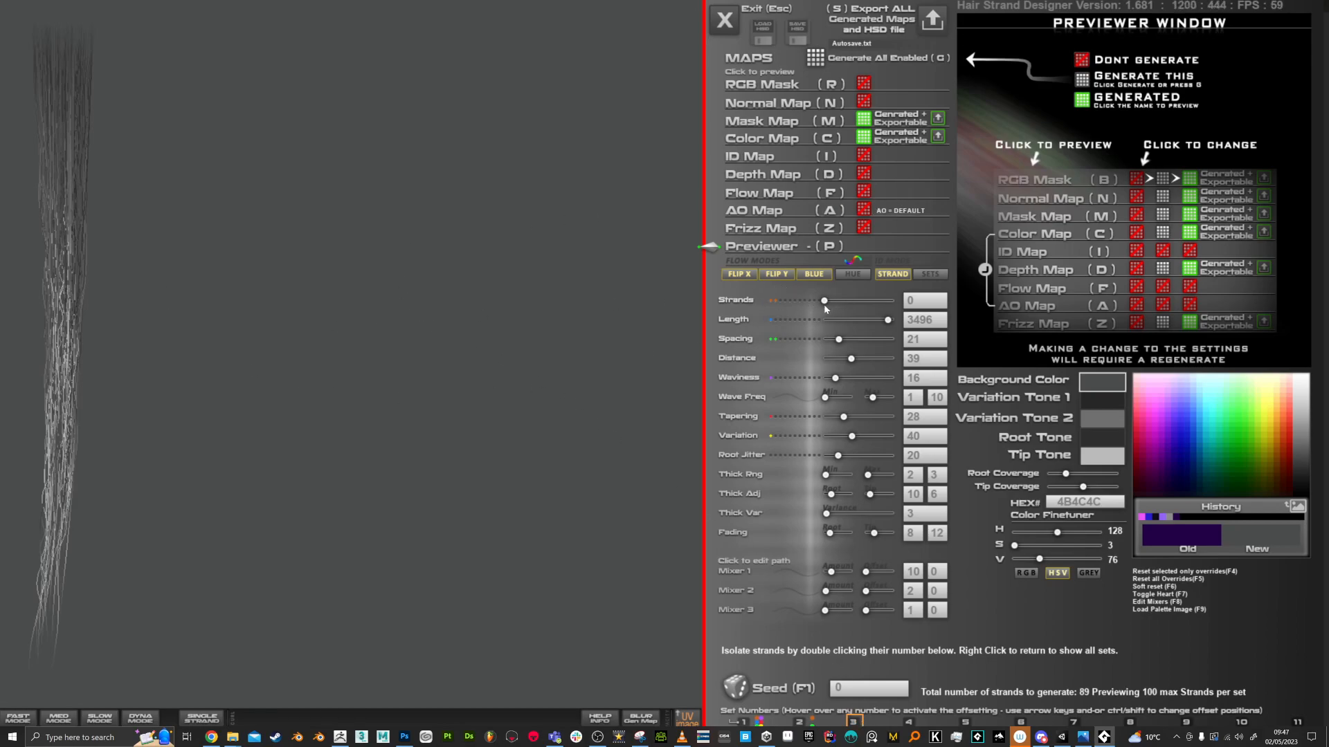
# Give strand set 3 84 strands, a spacing of 51 and a thickness range of 1 to 4.
pyautogui.moveTo(824, 300); pyautogui.dragTo(847, 301)
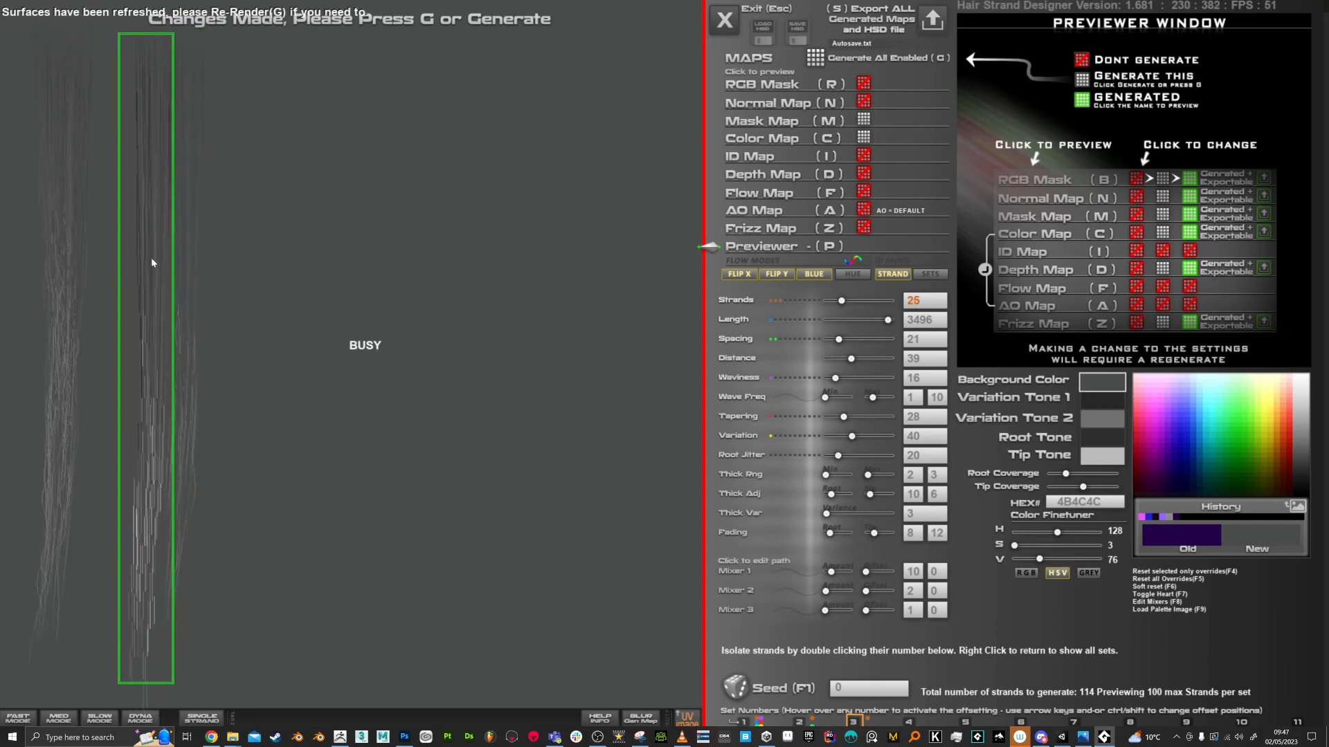
pyautogui.moveTo(838, 339); pyautogui.dragTo(883, 303)
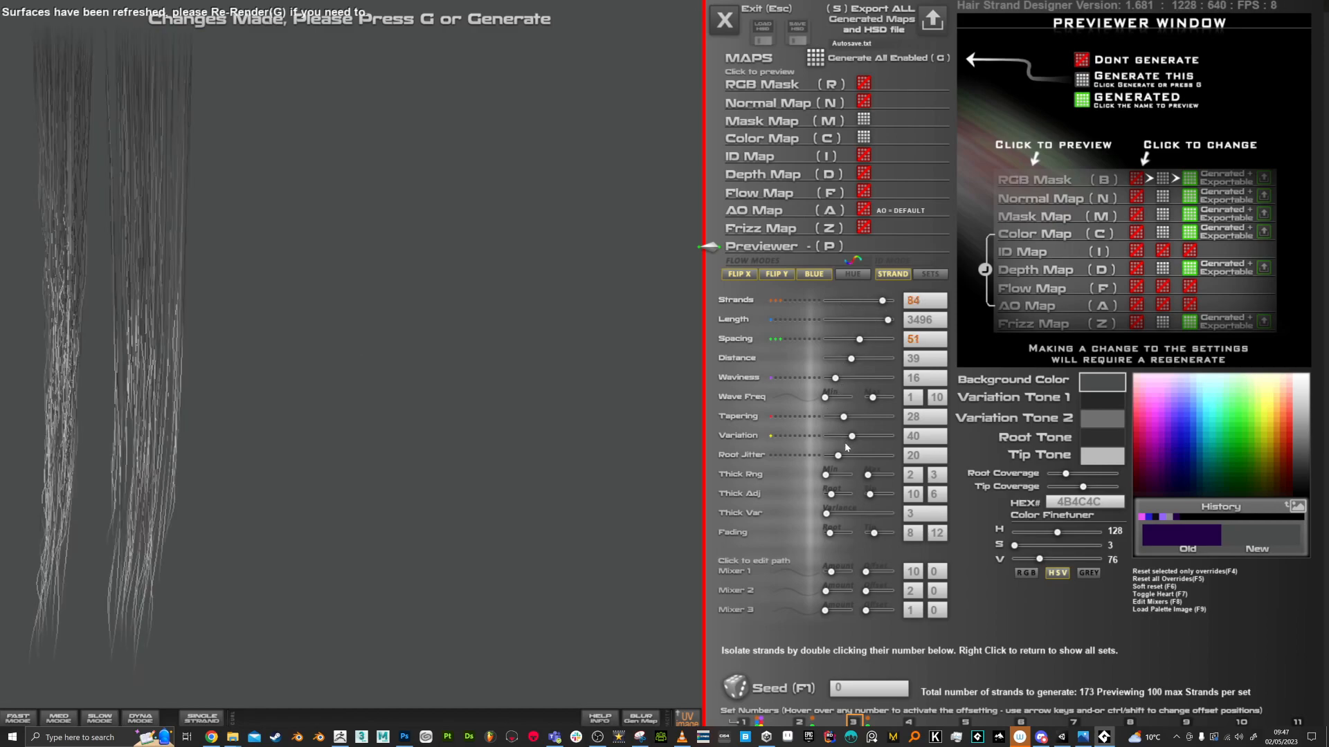
pyautogui.moveTo(826, 475); pyautogui.dragTo(829, 476)
pyautogui.moveTo(832, 475); pyautogui.dragTo(830, 476)
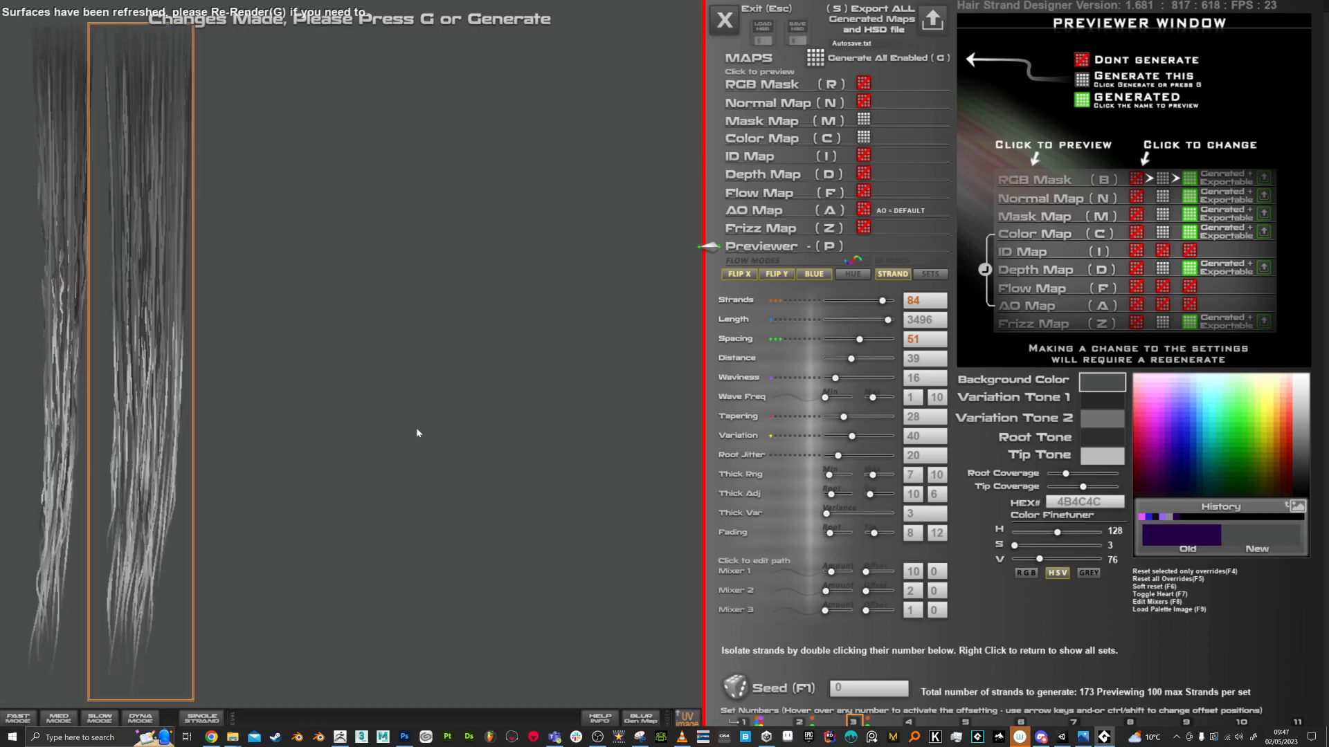
pyautogui.moveTo(829, 475); pyautogui.dragTo(825, 476)
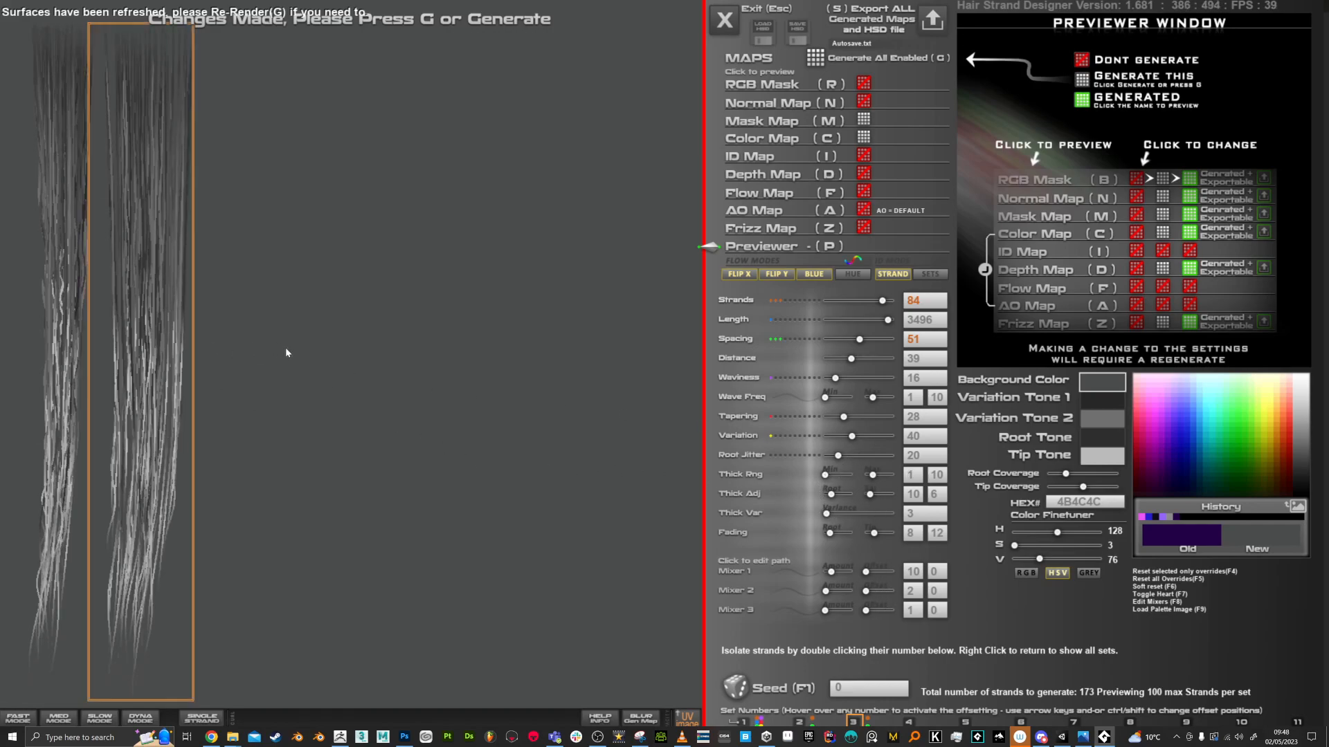
pyautogui.moveTo(873, 475); pyautogui.dragTo(867, 476)
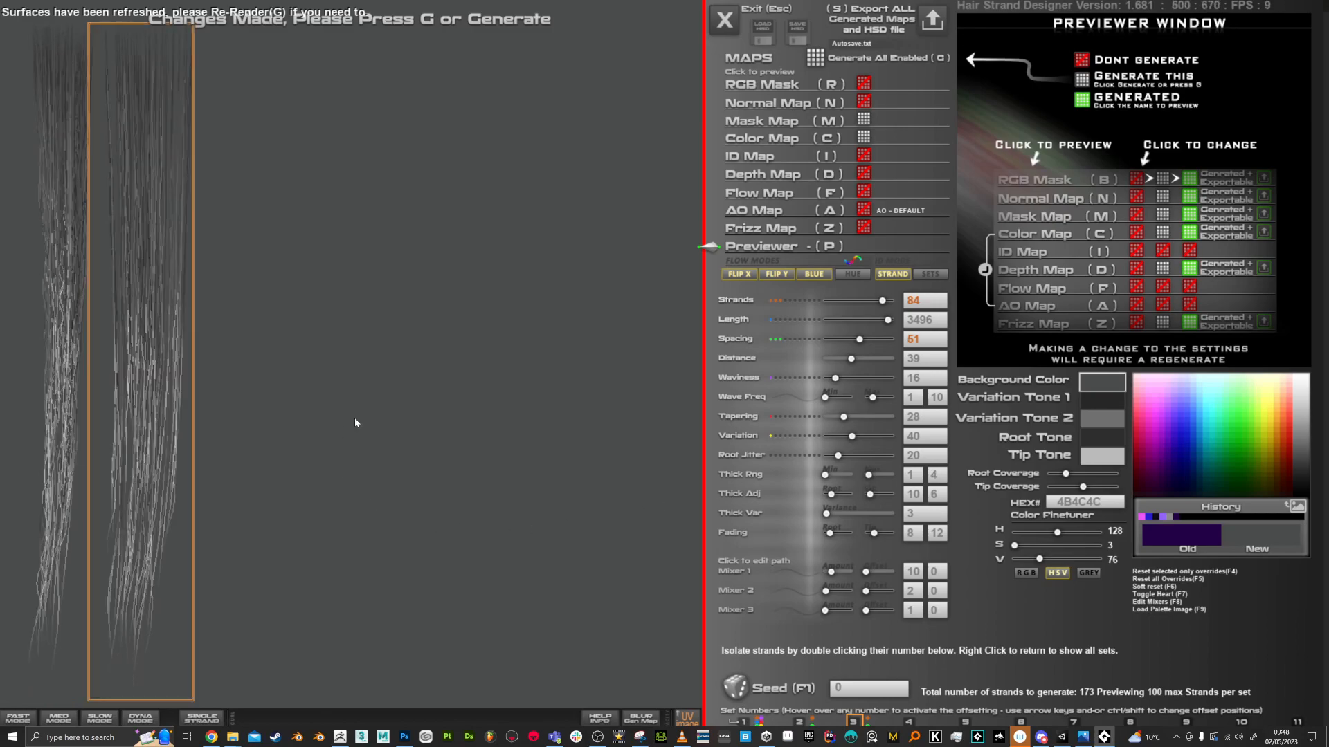
# Move strand set 3 farther away from the first set, and set its length to 3002 and spacing to 59.
pyautogui.click(181, 260)
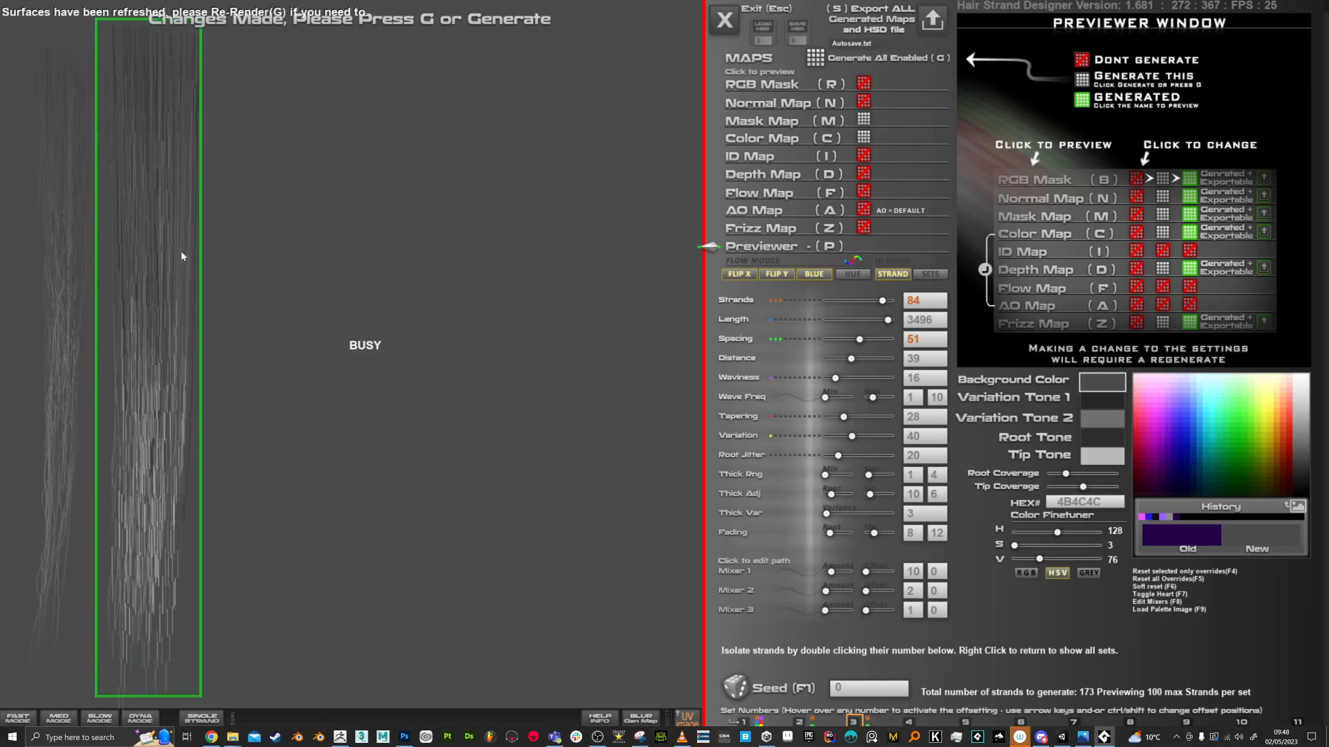
pyautogui.moveTo(886, 323); pyautogui.dragTo(879, 324)
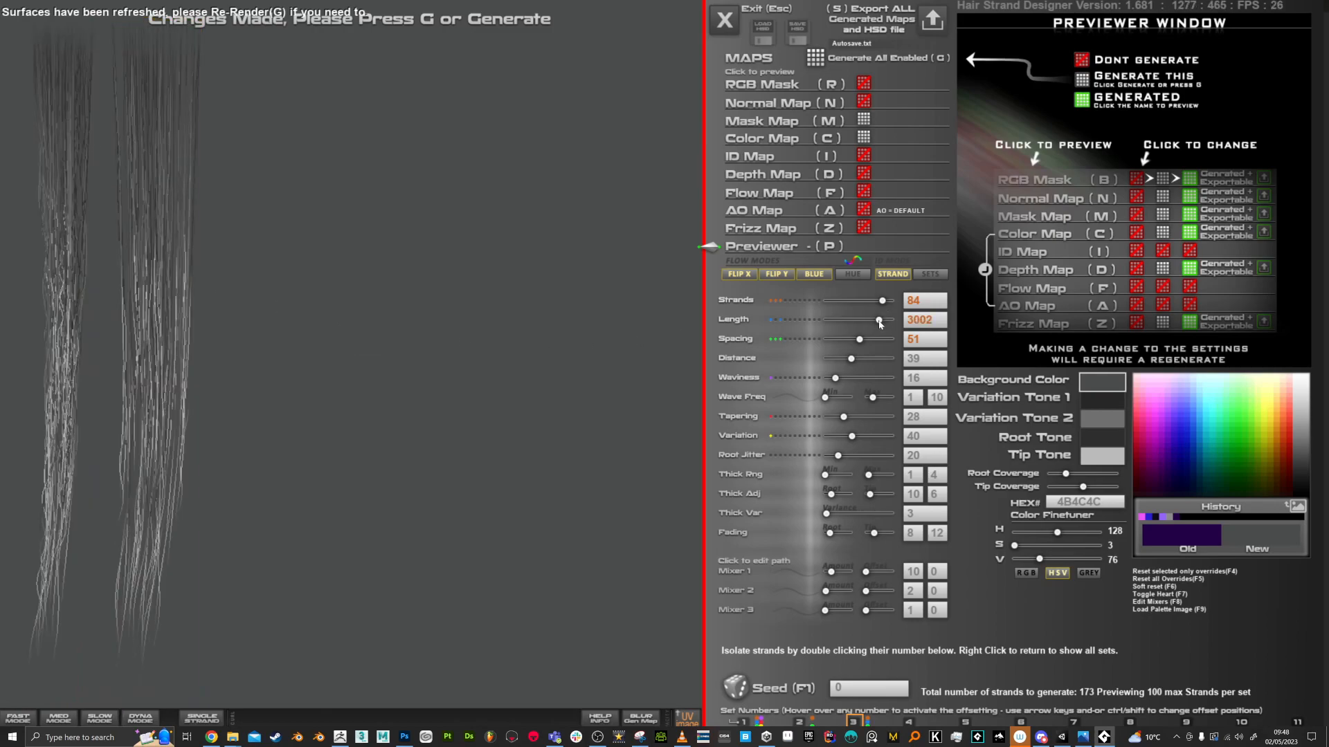
pyautogui.click(187, 297)
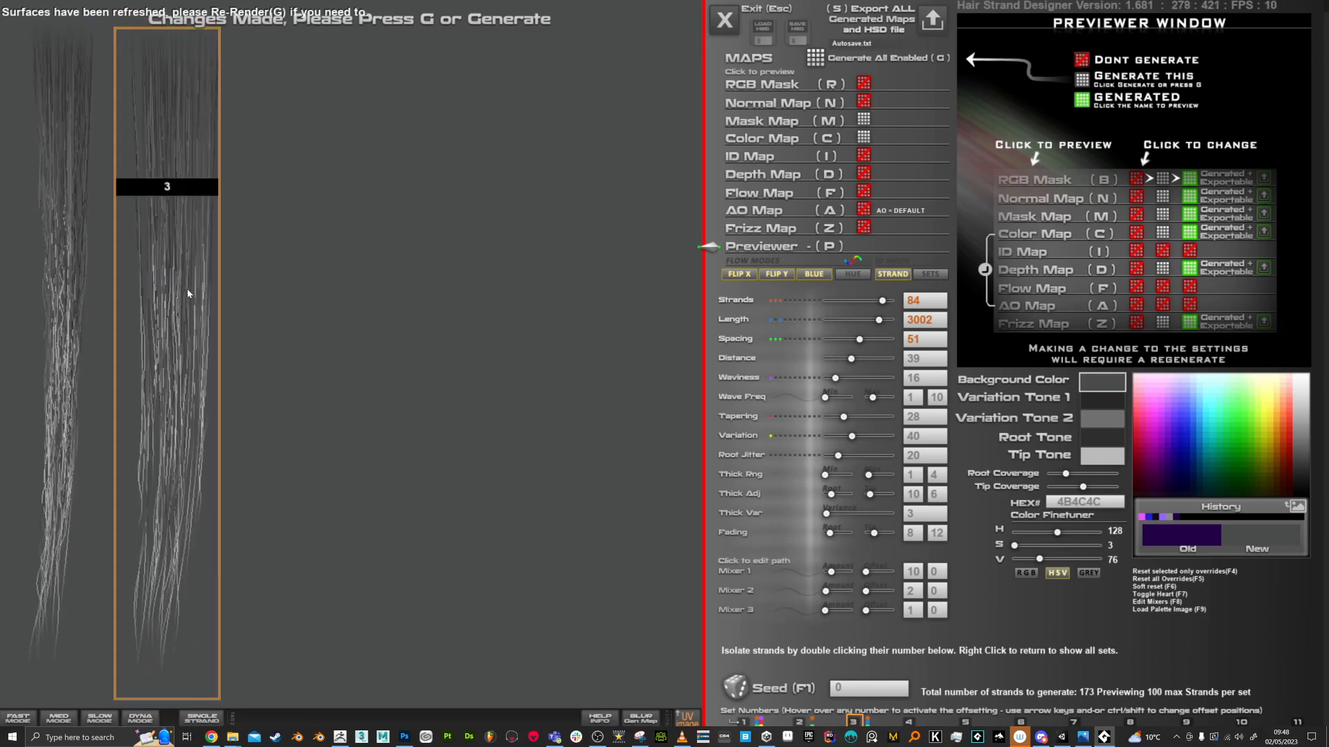
pyautogui.click(865, 340)
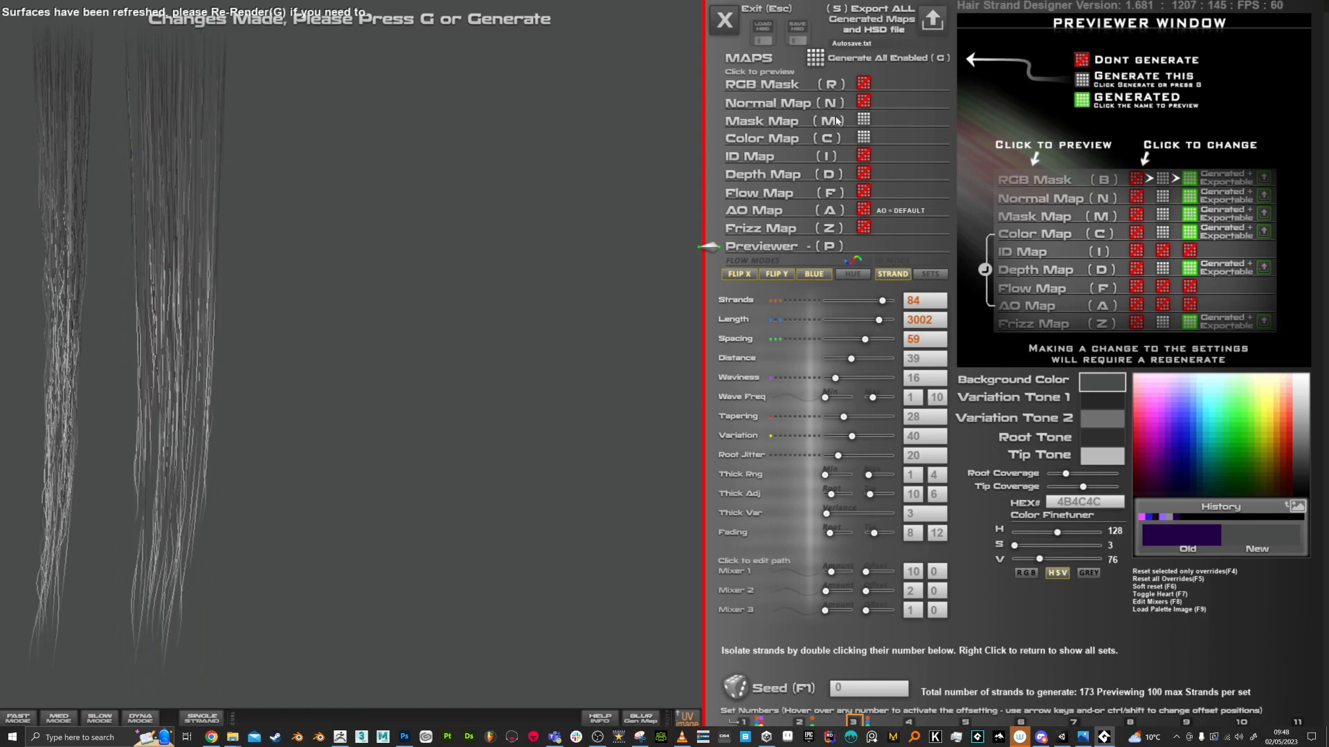
# Exclude the color map from generation, generate the mask map and preview it.
pyautogui.click(863, 138)
pyautogui.click(820, 61)
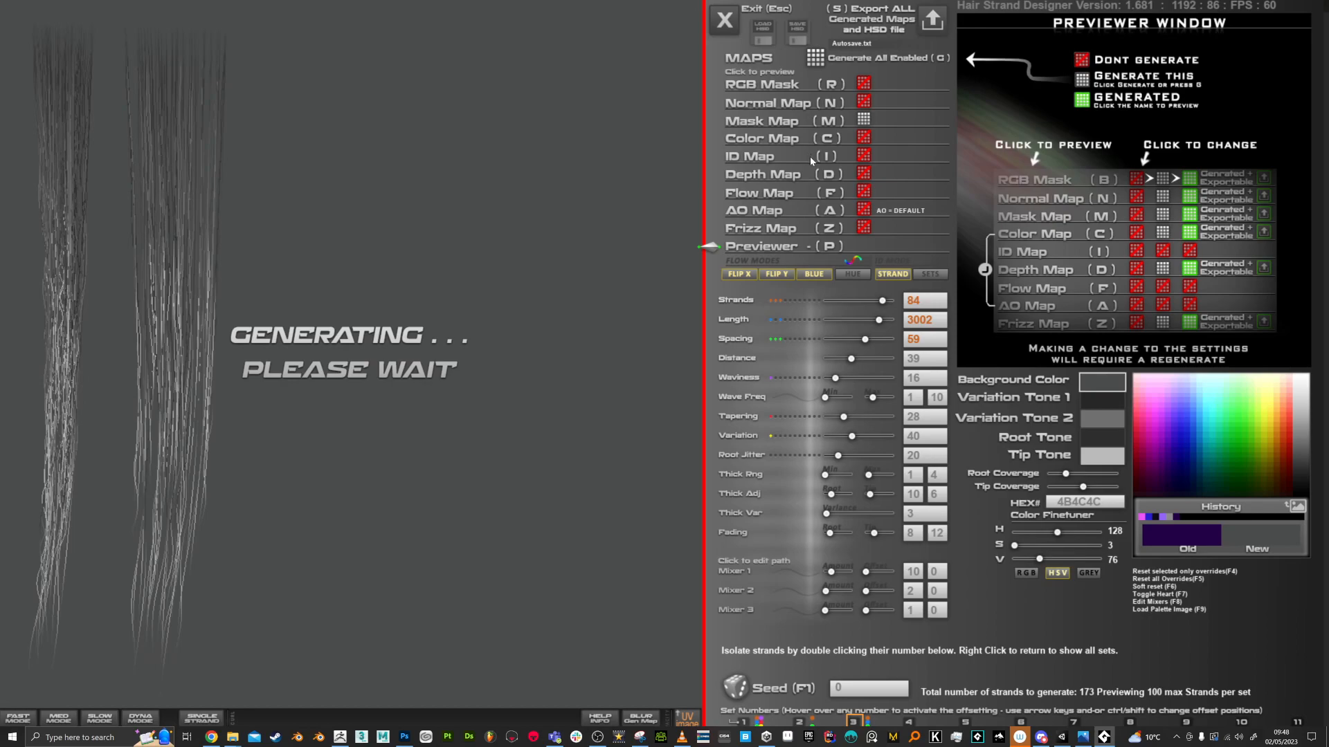
pyautogui.click(790, 122)
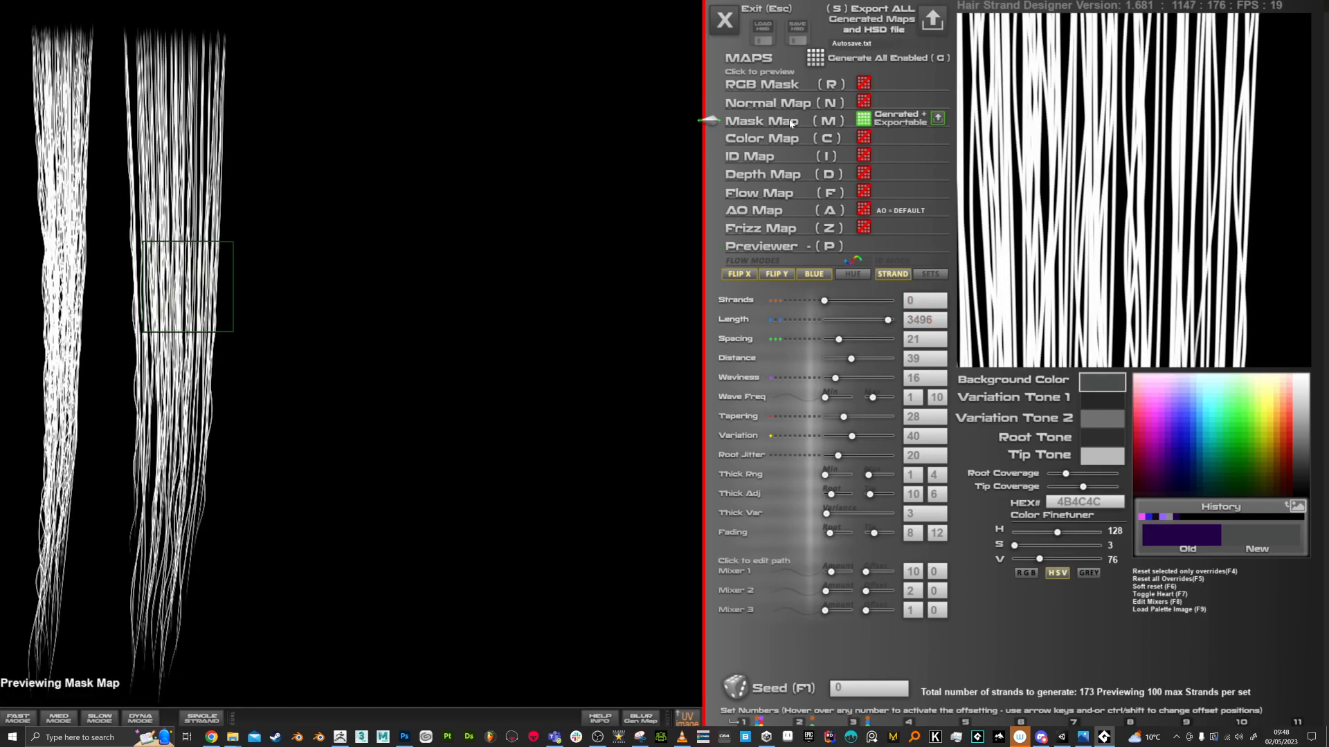
# Export the mask map to the Desktop, replacing the existing HSD_HSPSet1_Mask file.
pyautogui.click(938, 119)
pyautogui.moveTo(406, 70)
pyautogui.mouseDown()
pyautogui.moveTo(414, 191)
pyautogui.moveTo(420, 65)
pyautogui.mouseUp()
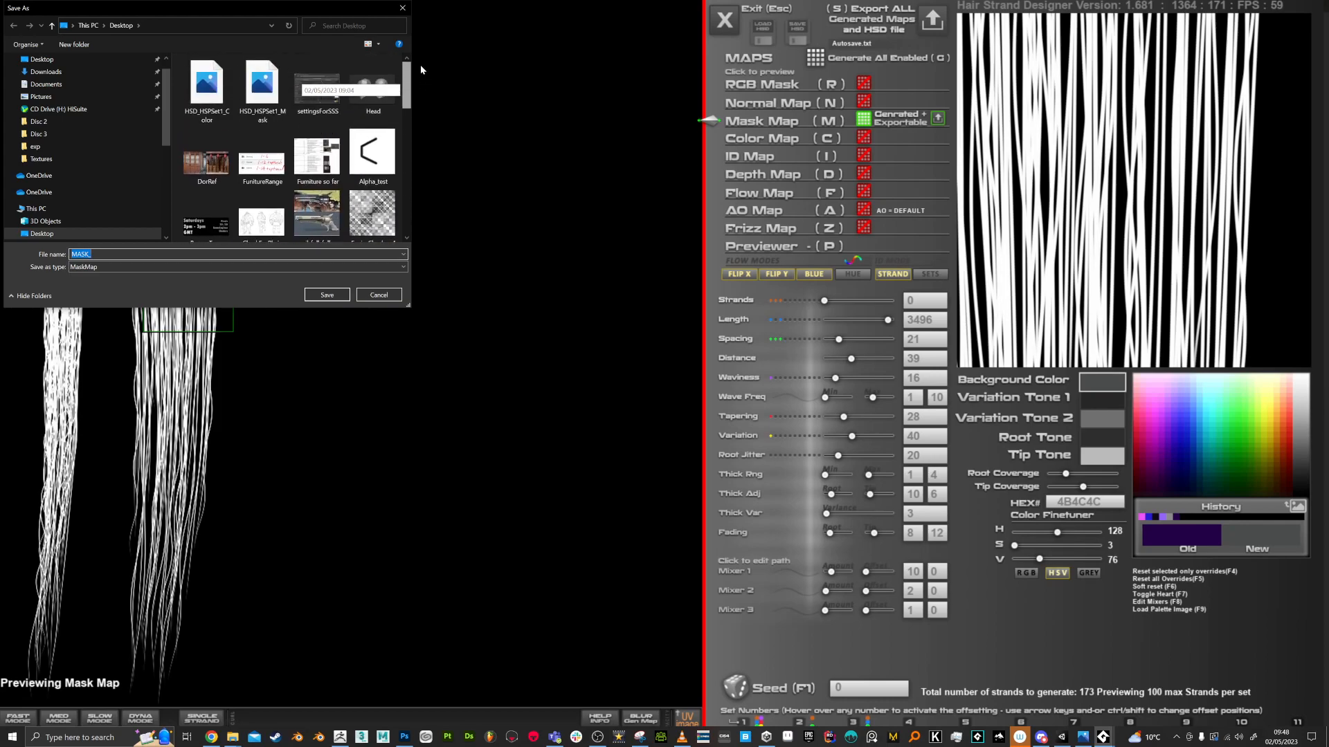
pyautogui.doubleClick(262, 97)
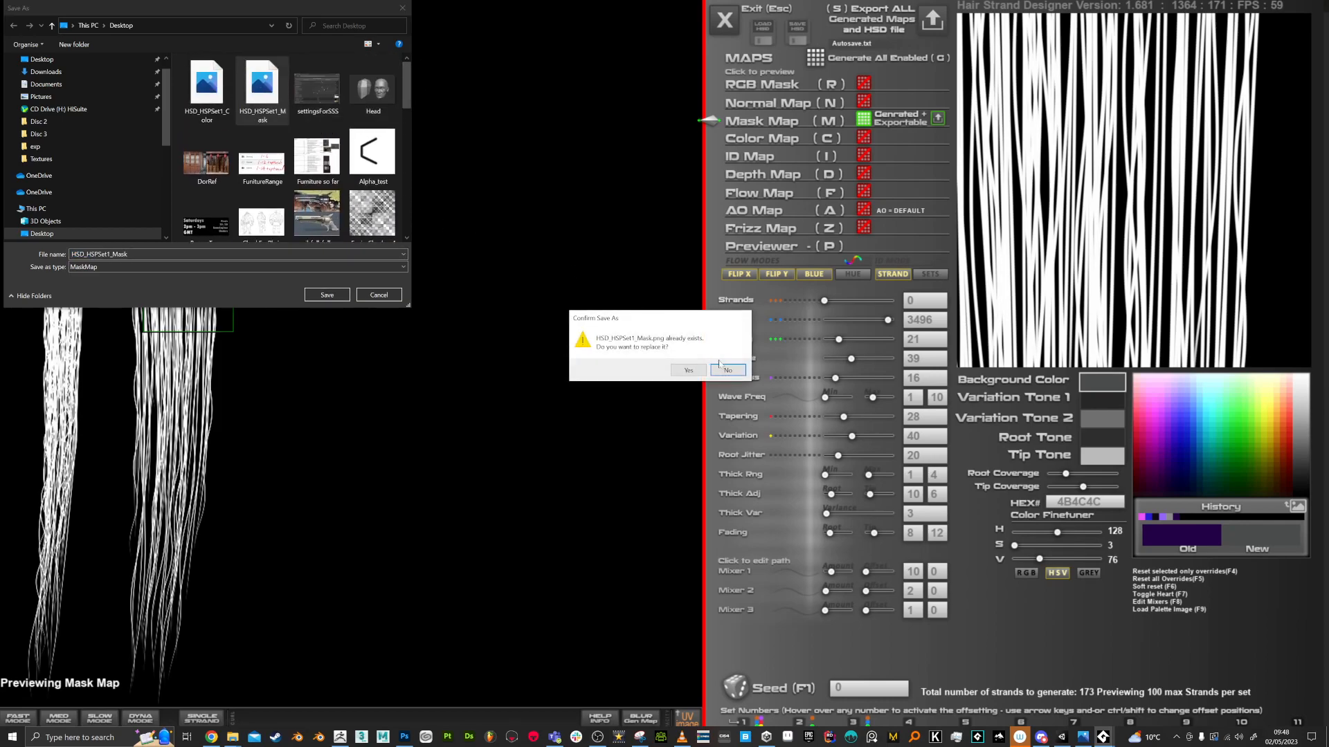
pyautogui.click(698, 373)
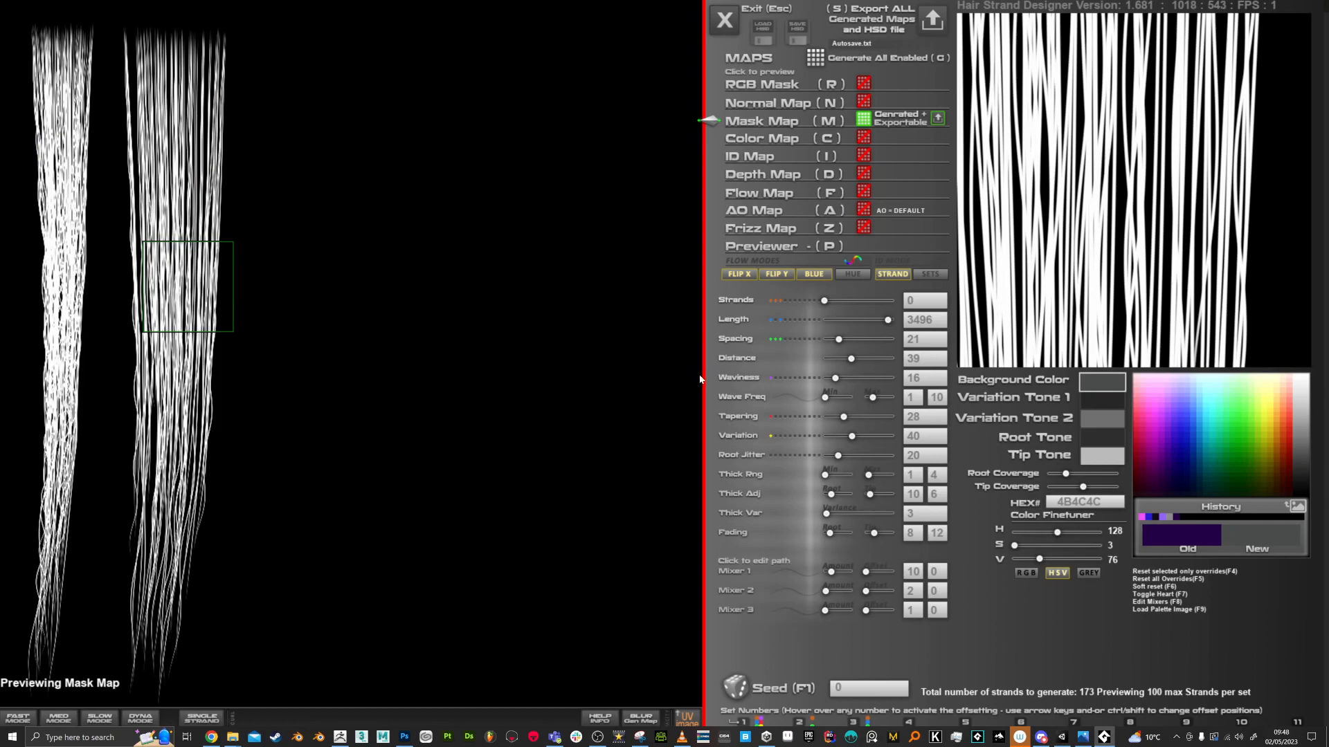
# Switch back to ZBrush and import the updated HSD_HSPSet1_Mask image as the strips' texture map.
pyautogui.moveTo(463, 3)
pyautogui.hotkey('alt', 'Tab')
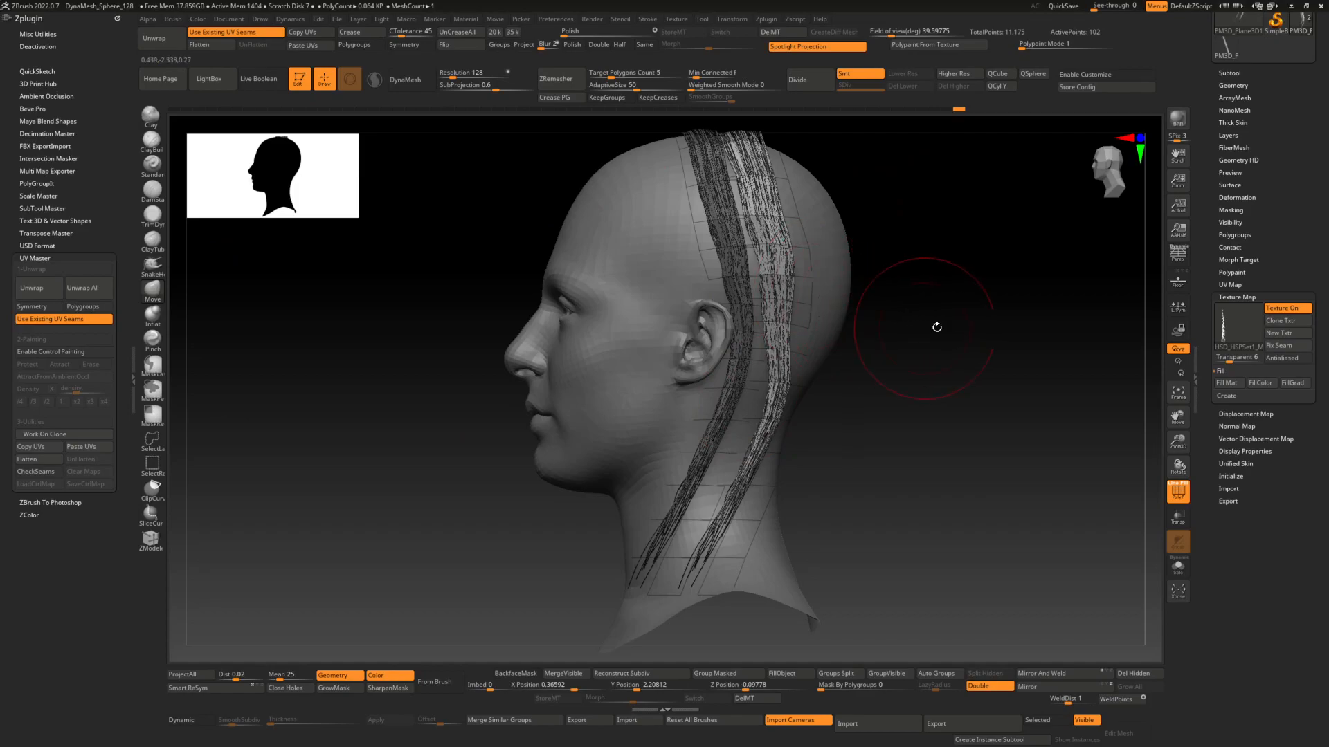
pyautogui.click(1224, 325)
pyautogui.click(788, 529)
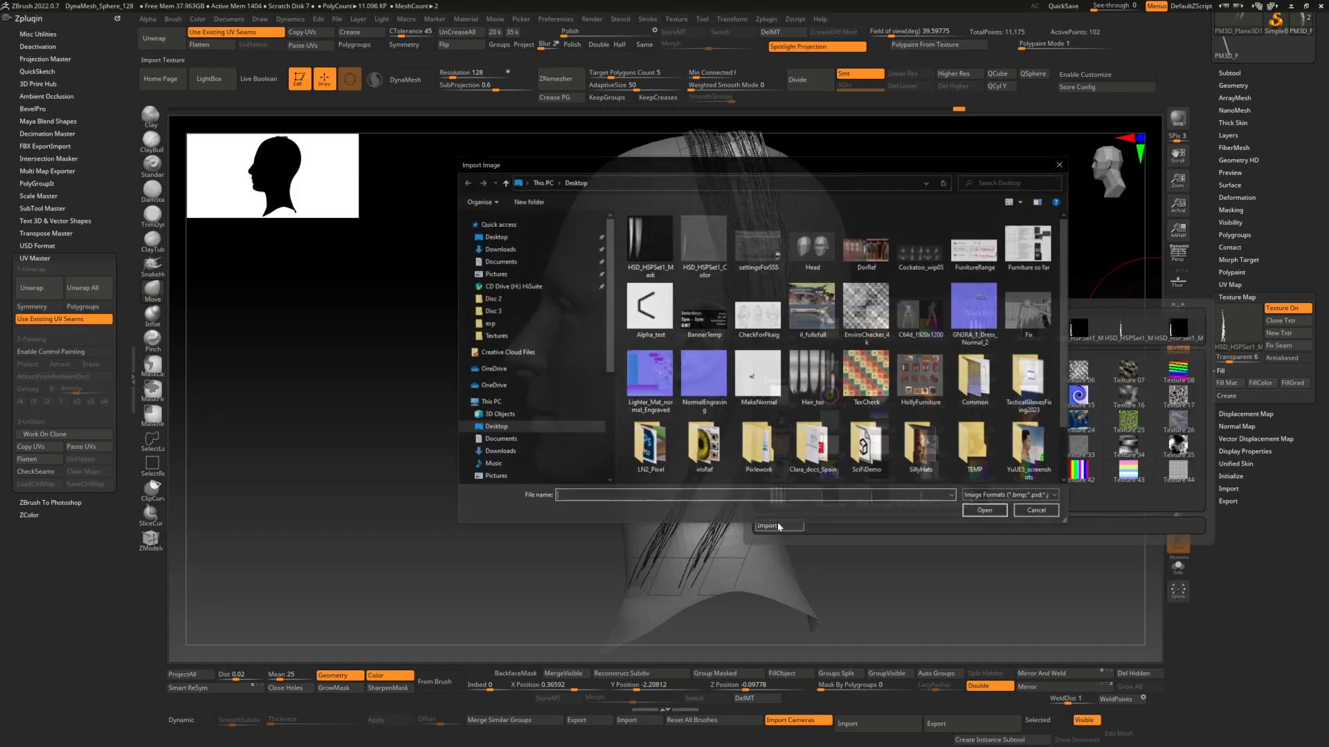
pyautogui.doubleClick(648, 234)
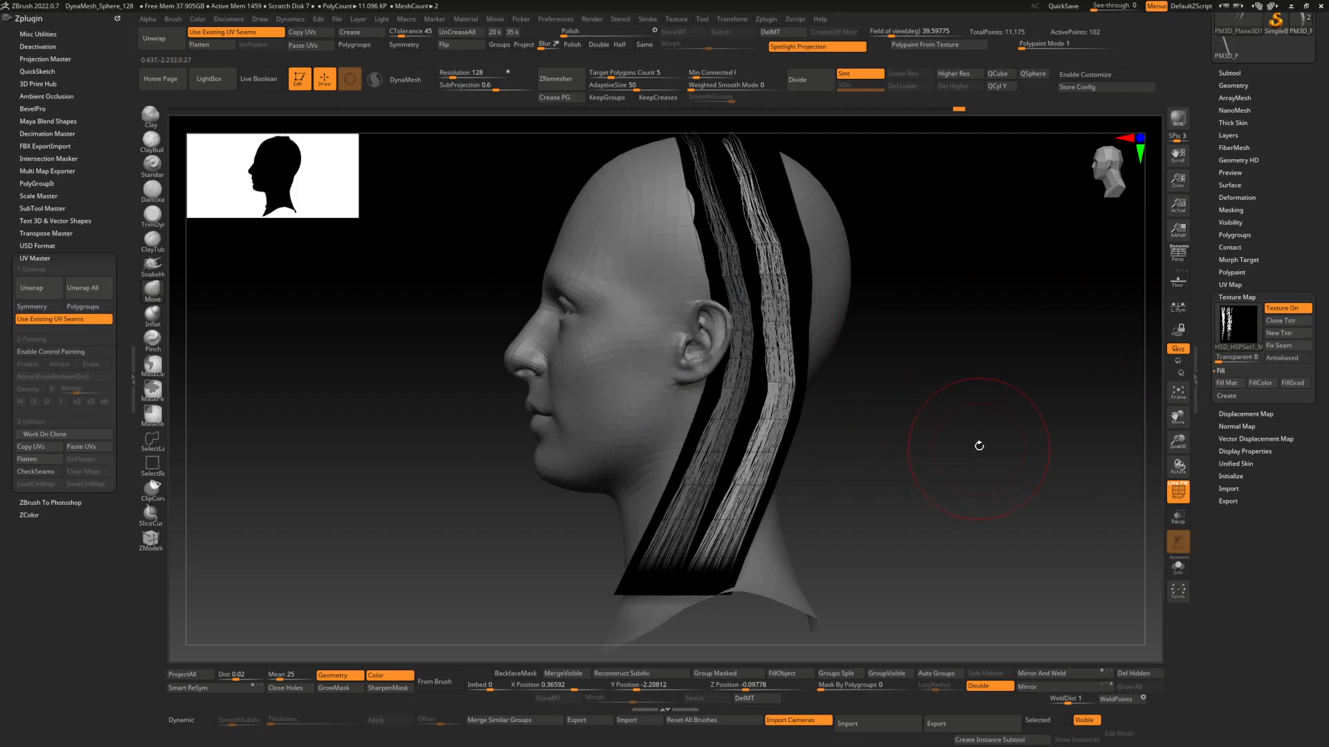
# Check the loaded textures and assign HSD_HSPSet1_Mask3 to the hair strips' texture map.
pyautogui.click(1235, 324)
pyautogui.click(1235, 324)
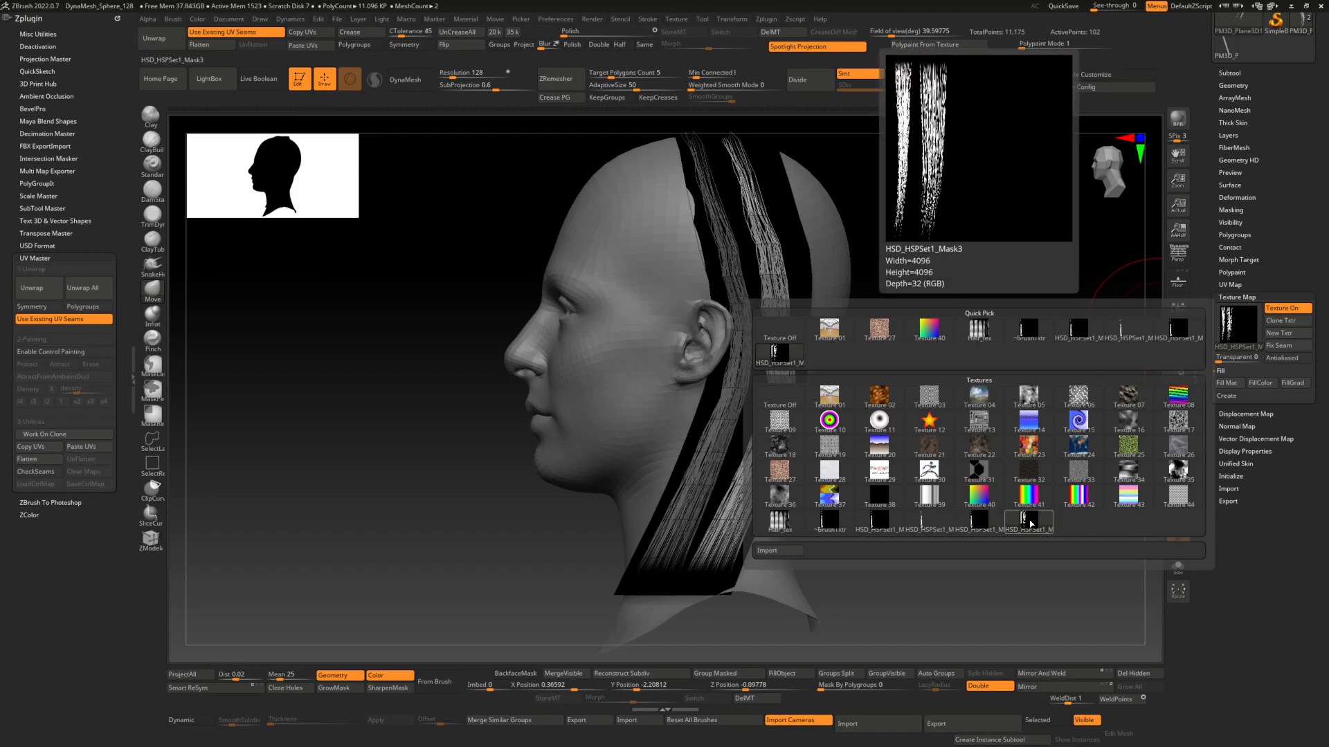
pyautogui.click(677, 19)
pyautogui.click(725, 202)
pyautogui.click(723, 259)
pyautogui.click(1237, 323)
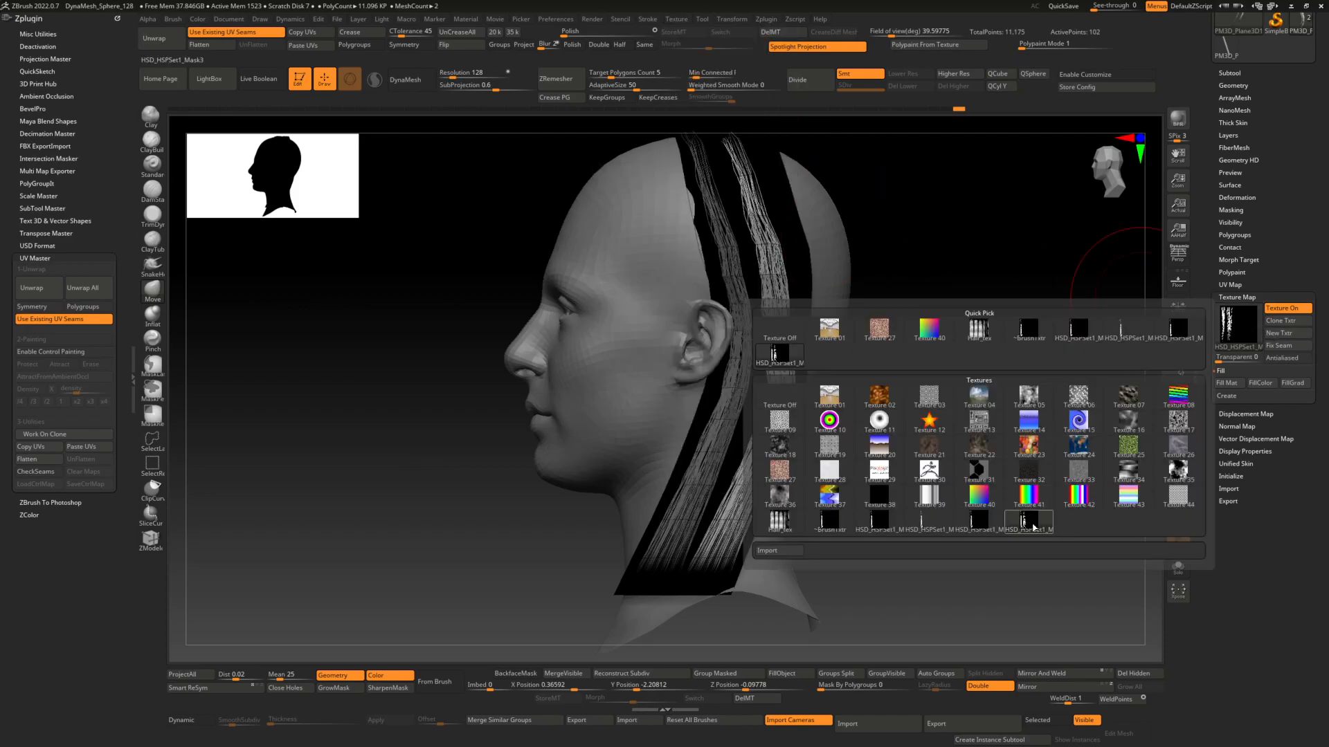
pyautogui.click(1244, 317)
pyautogui.click(1034, 522)
# Nudge the upper end of the hair strips with the Move brush along the top of the head.
pyautogui.moveTo(1004, 455); pyautogui.dragTo(927, 408)
pyautogui.moveTo(743, 200); pyautogui.dragTo(760, 170)
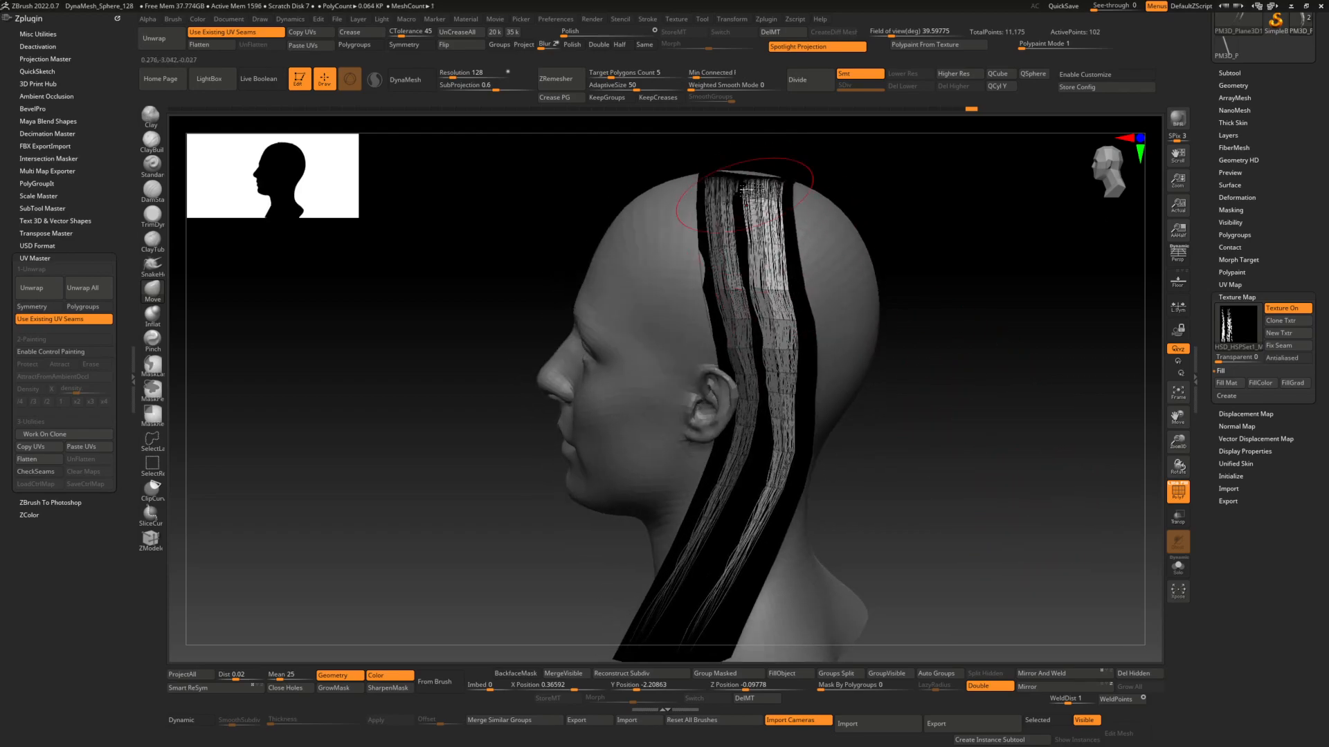
pyautogui.moveTo(760, 181)
pyautogui.mouseDown(button='right')
pyautogui.moveTo(757, 340)
pyautogui.moveTo(753, 221)
pyautogui.moveTo(779, 291)
pyautogui.mouseUp(button='right')
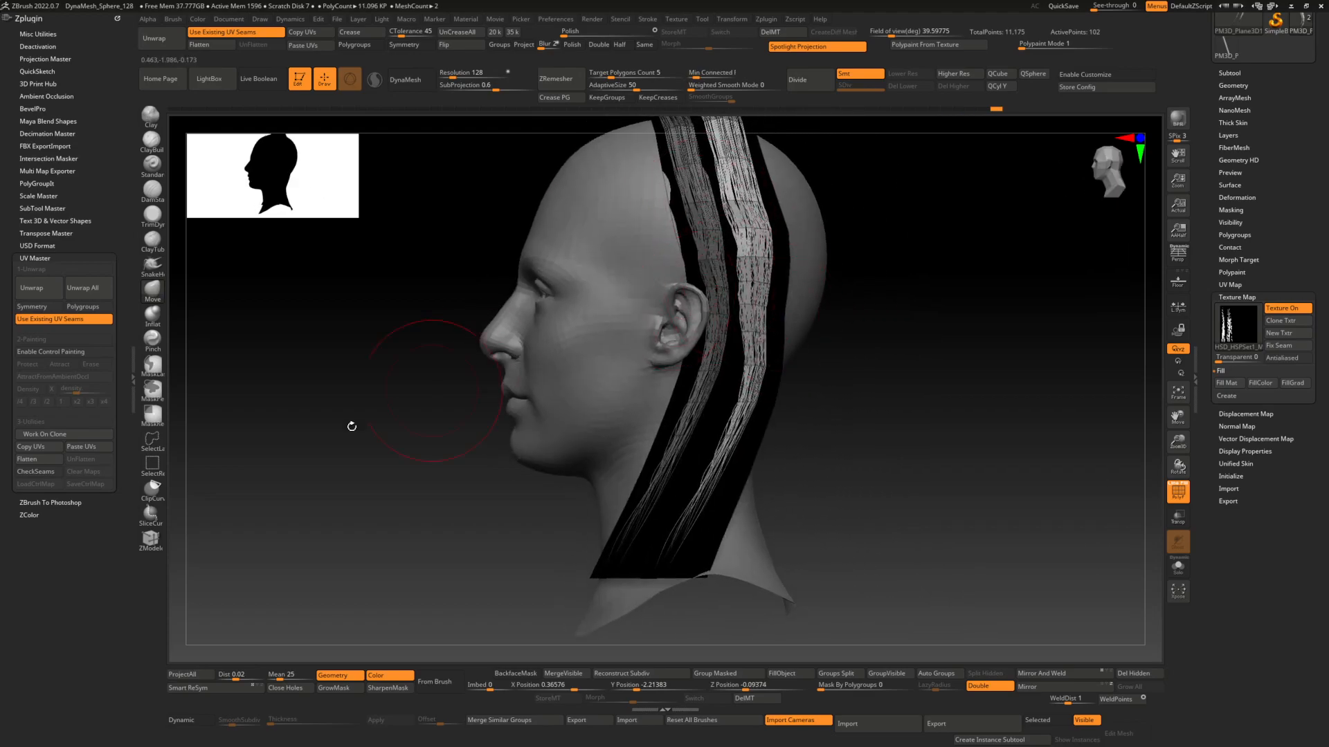
# Flatten the hair strips into their UV layout with UV Master, keeping the texture turned on.
pyautogui.click(28, 459)
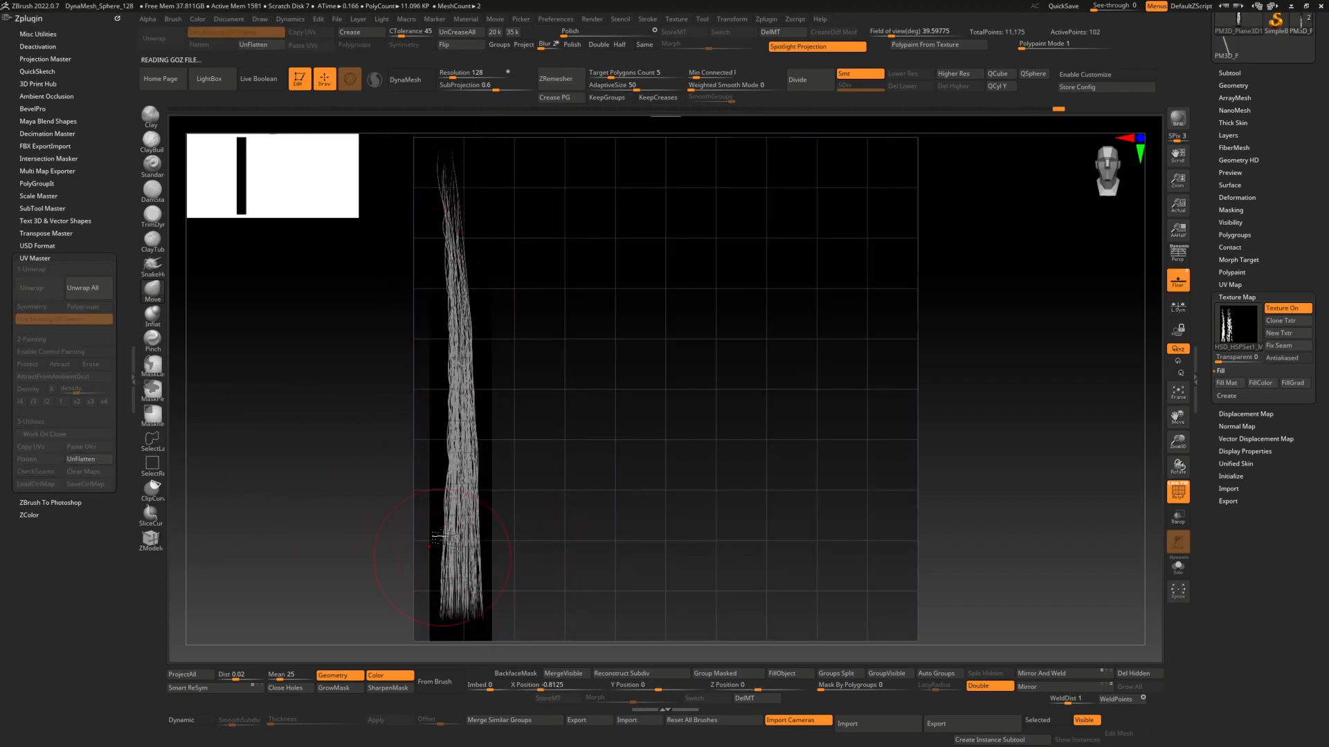
pyautogui.click(81, 459)
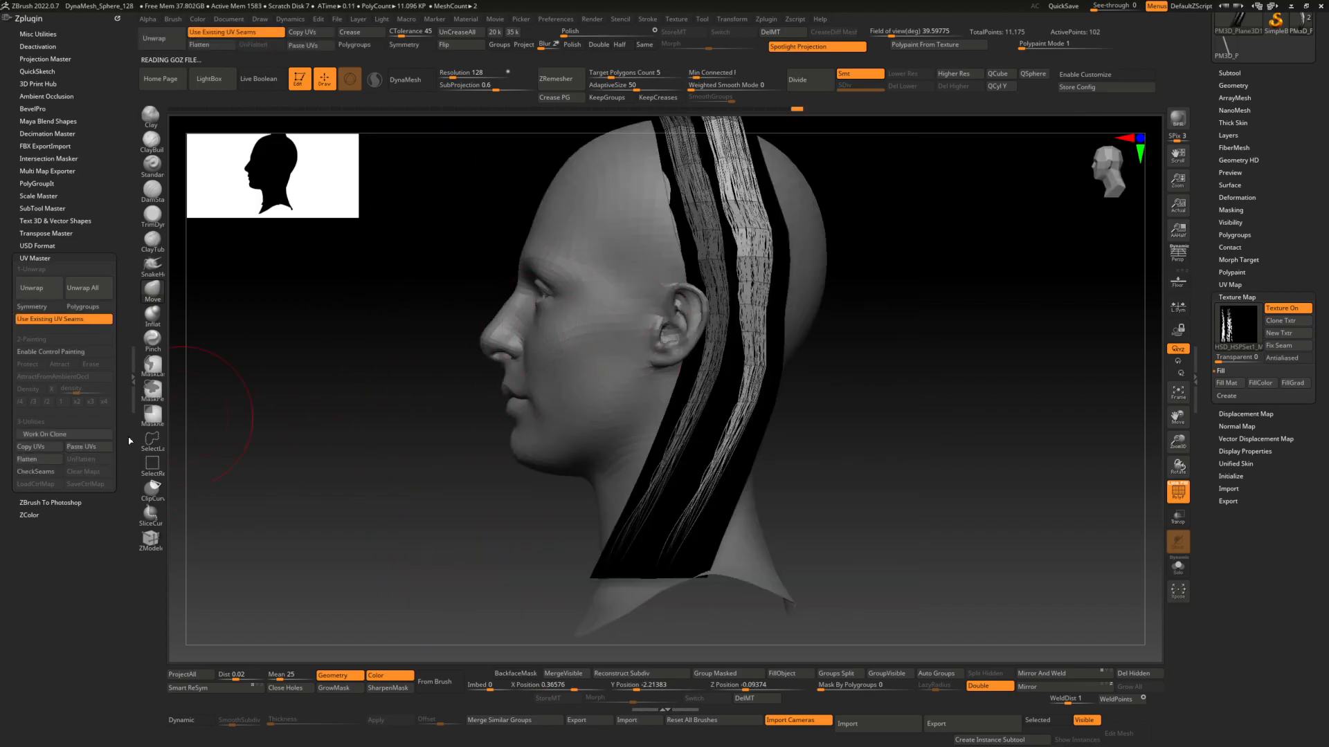
pyautogui.click(51, 460)
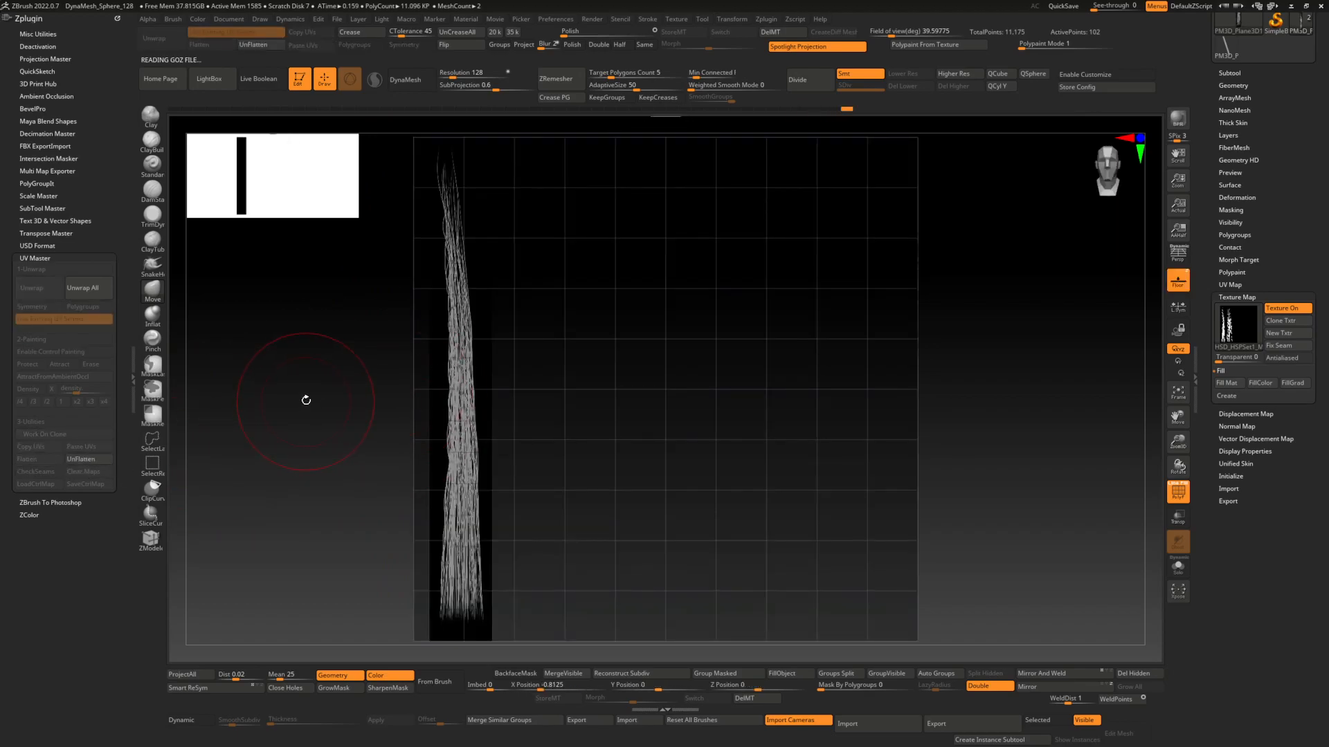
pyautogui.click(1280, 309)
pyautogui.click(1282, 308)
pyautogui.moveTo(1235, 323)
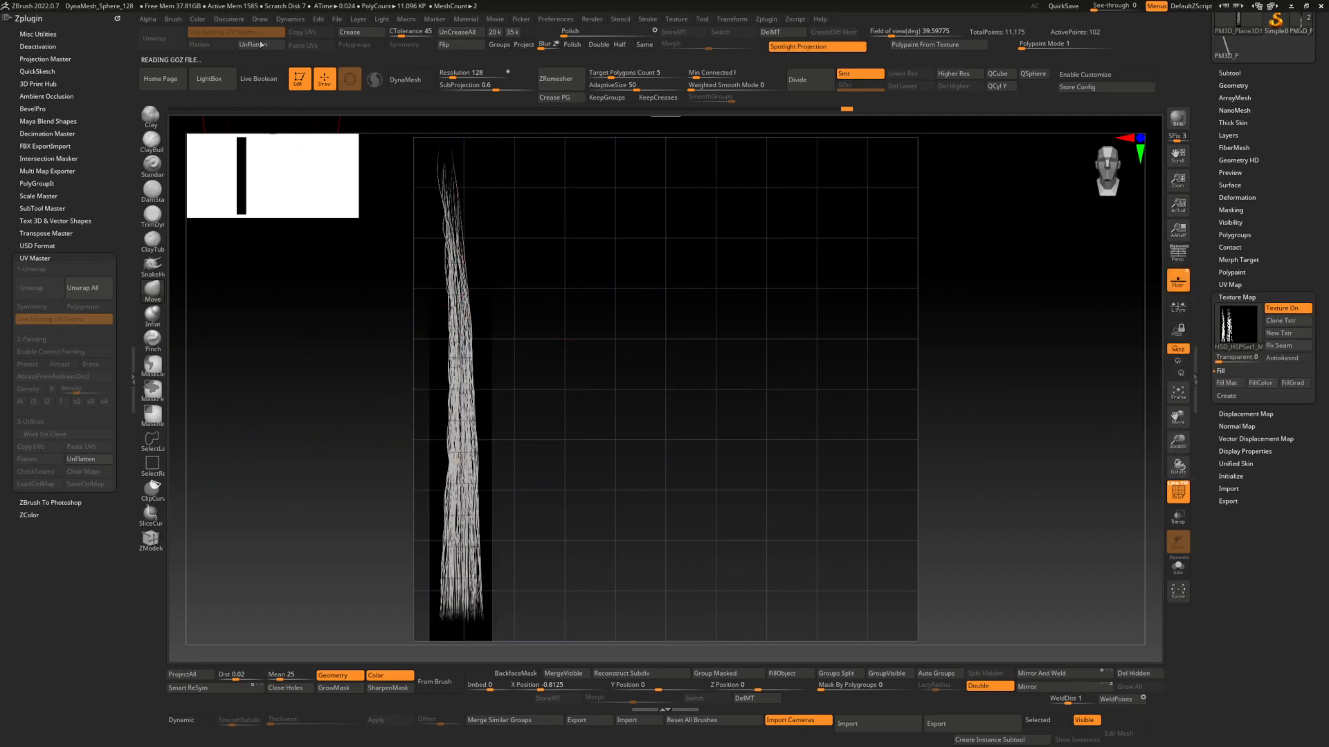
# Set the grid's background image in the Draw settings to the new mask texture with both strand sets.
pyautogui.click(232, 21)
pyautogui.click(203, 20)
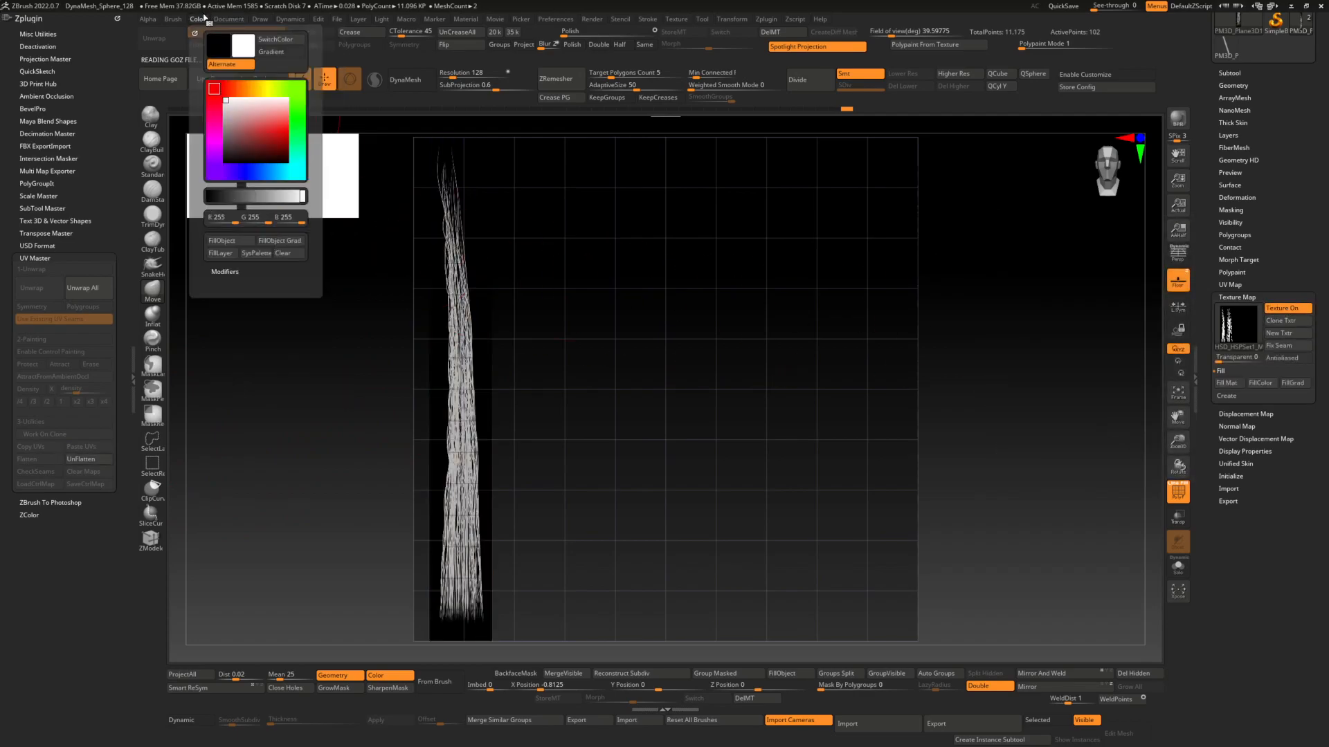
pyautogui.click(174, 19)
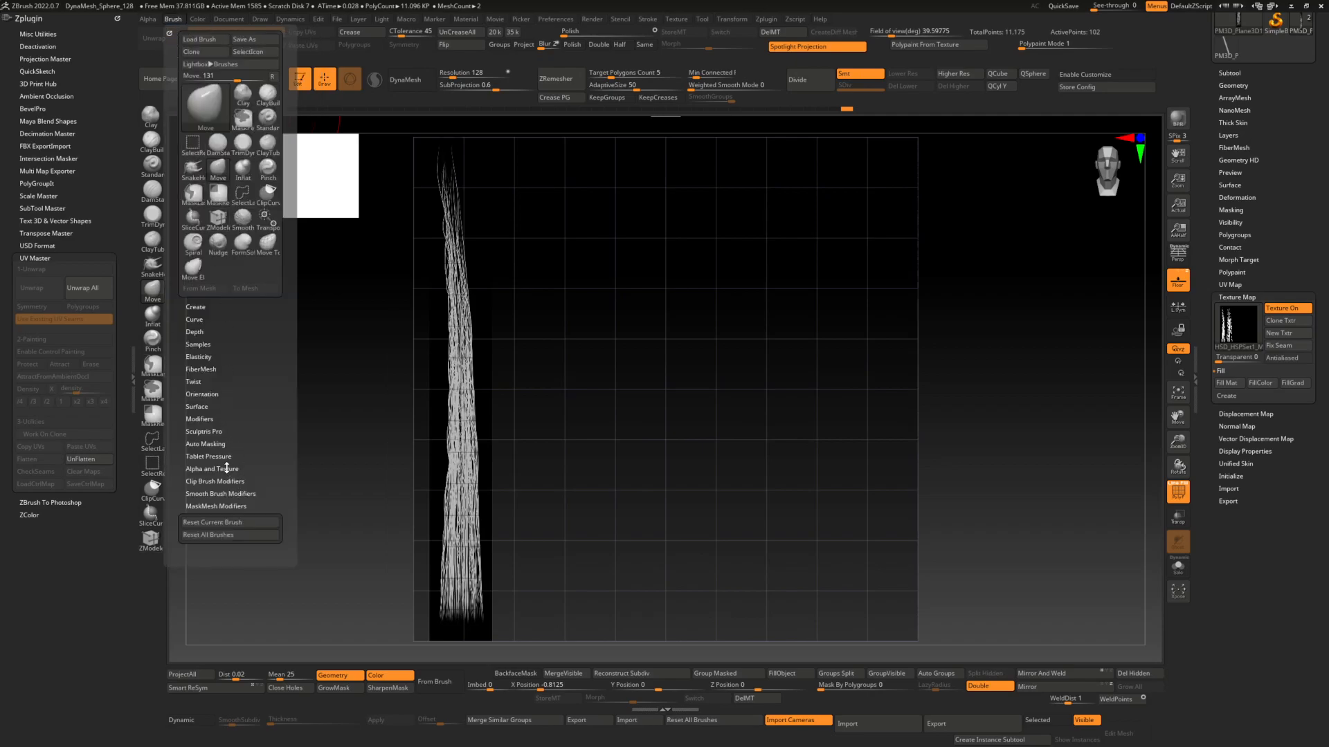
pyautogui.click(229, 19)
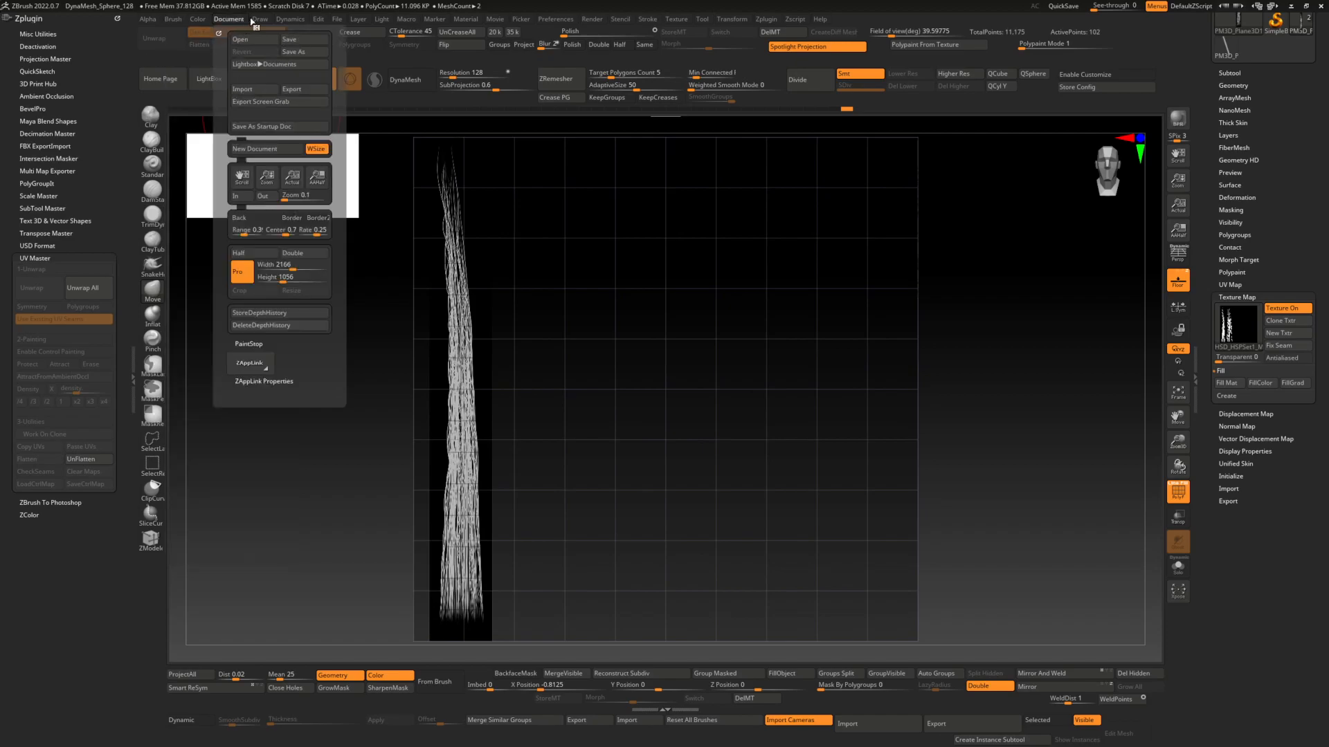
pyautogui.click(260, 20)
pyautogui.click(280, 568)
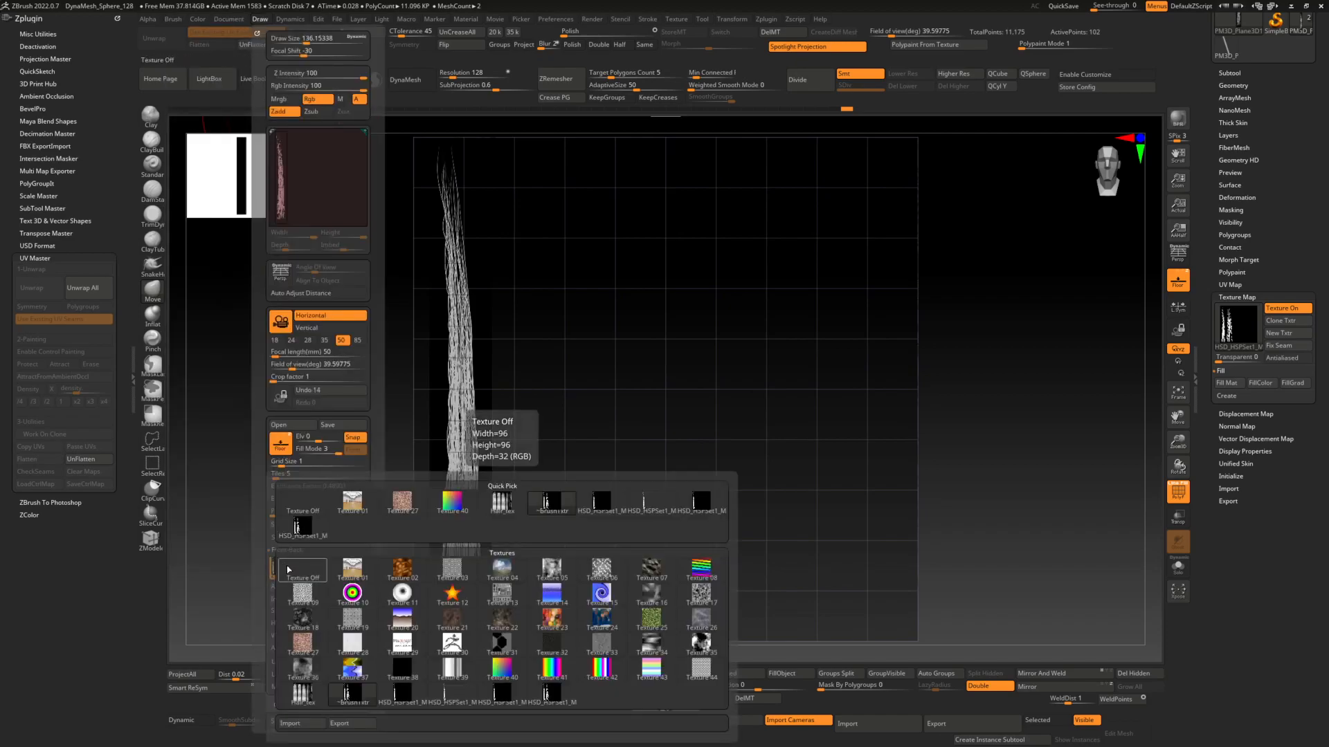
pyautogui.click(554, 699)
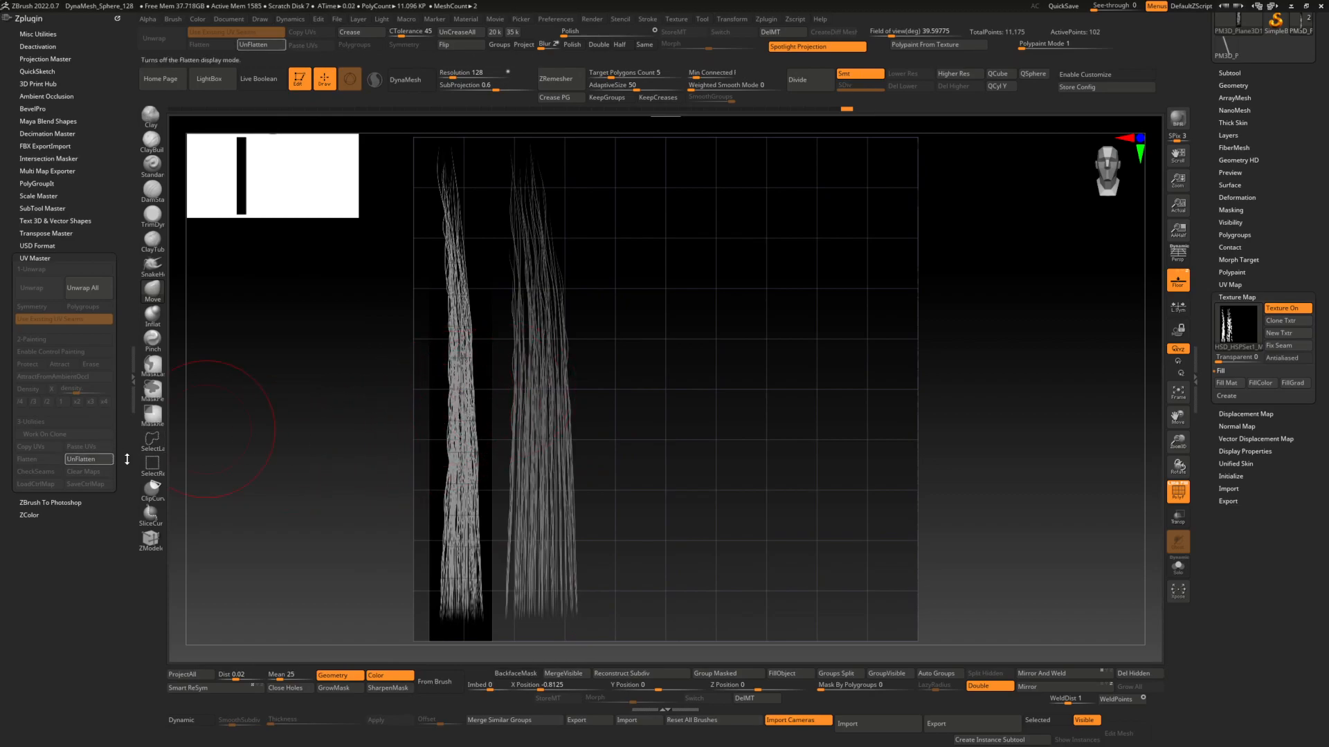
# Move one strip's UV shell horizontally away from the first strand set into empty grid space and turn the texture off.
pyautogui.press('r')
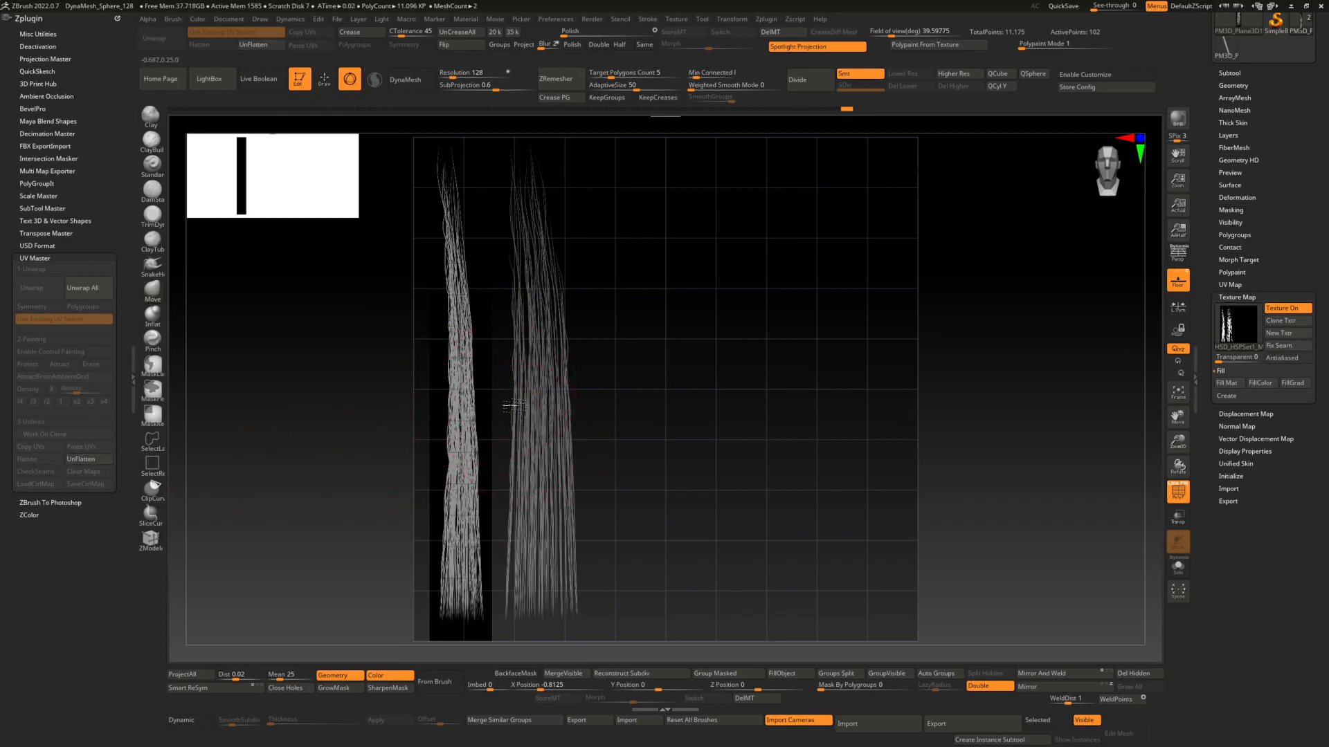
pyautogui.click(492, 341)
pyautogui.keyDown('ctrl'); pyautogui.moveTo(571, 341); pyautogui.dragTo(761, 340); pyautogui.keyUp('ctrl')
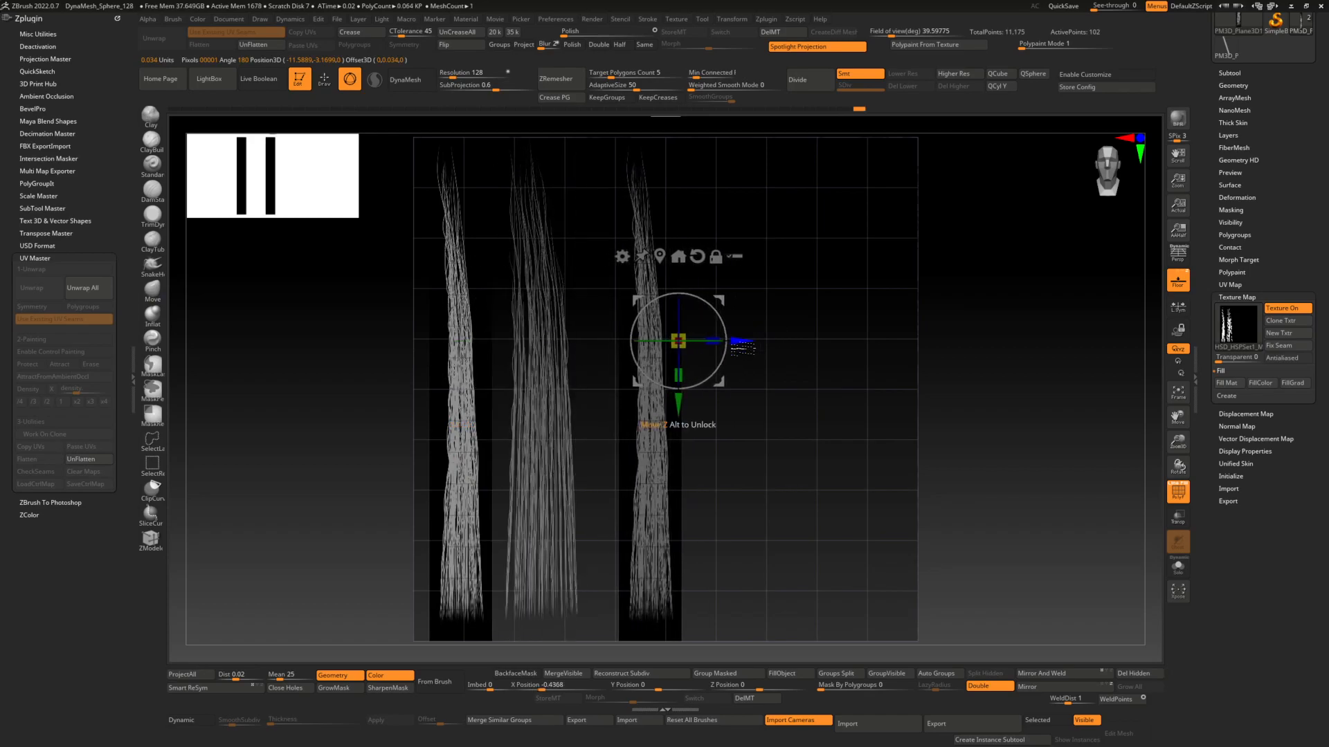
pyautogui.click(1291, 330)
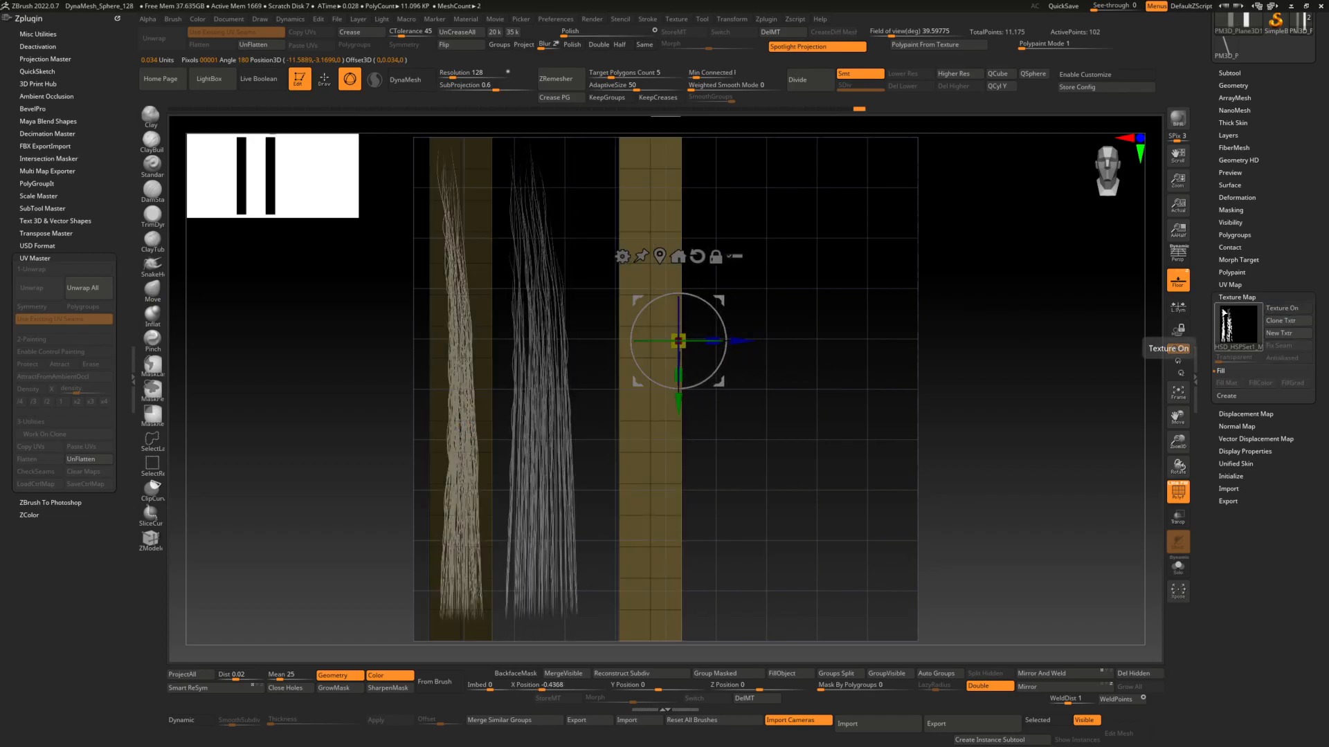
# Align the separated UV shell over the second strand set, then unflatten the strips and show their texture on the head.
pyautogui.moveTo(715, 340); pyautogui.dragTo(631, 348)
pyautogui.hotkey('ctrl', 'z')
pyautogui.moveTo(741, 341); pyautogui.dragTo(640, 340)
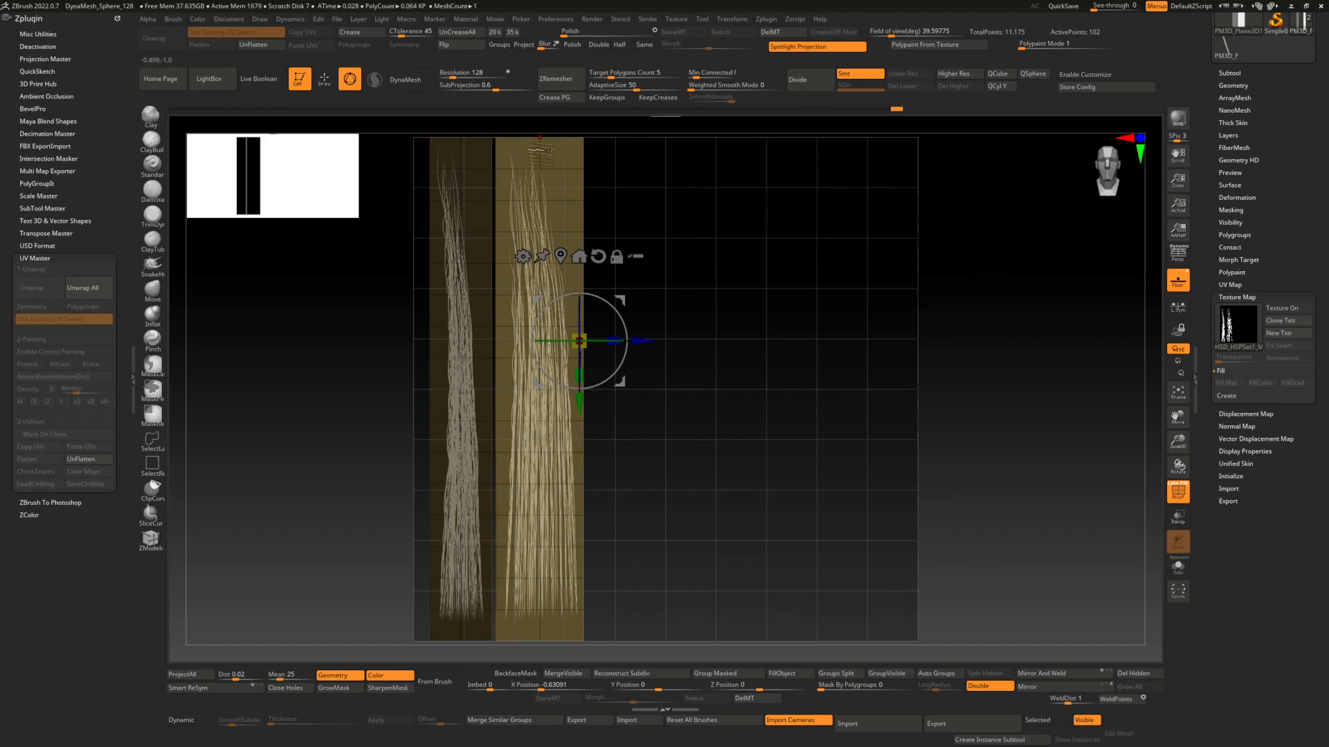
pyautogui.moveTo(642, 340); pyautogui.dragTo(648, 340)
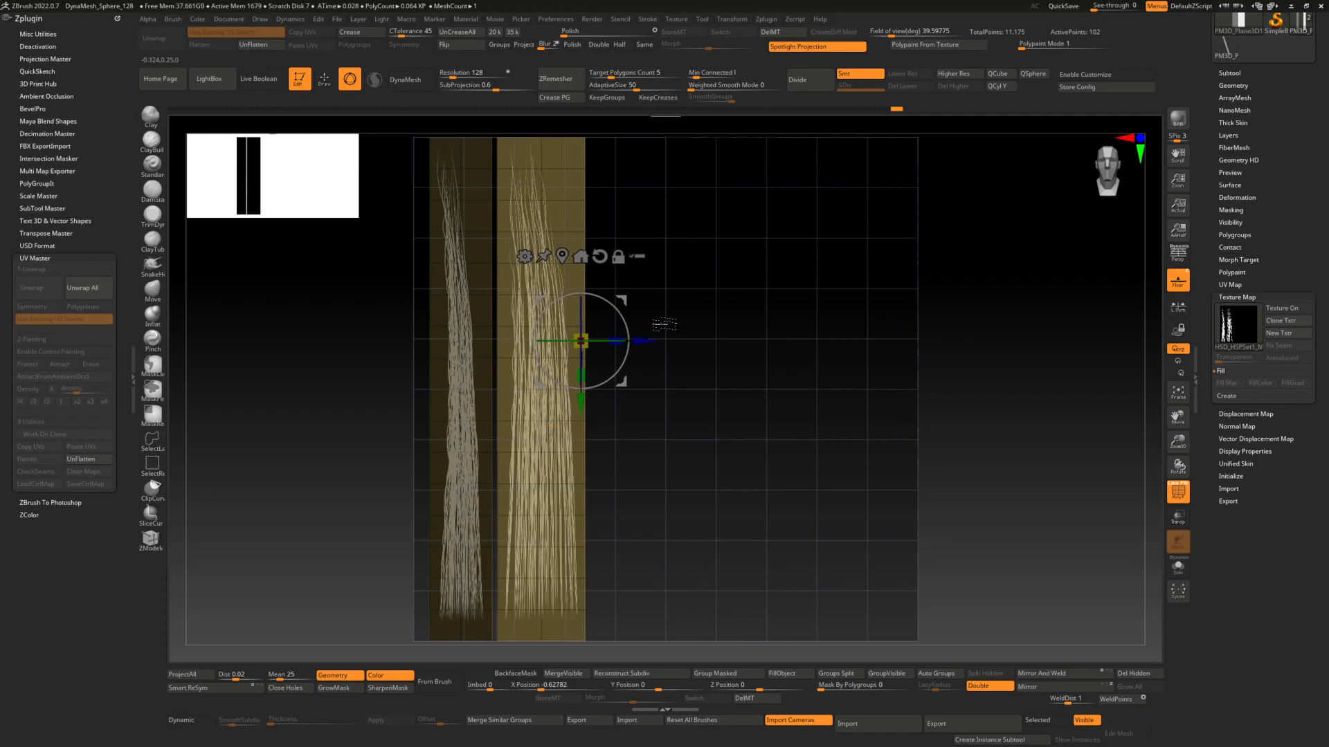
pyautogui.click(94, 459)
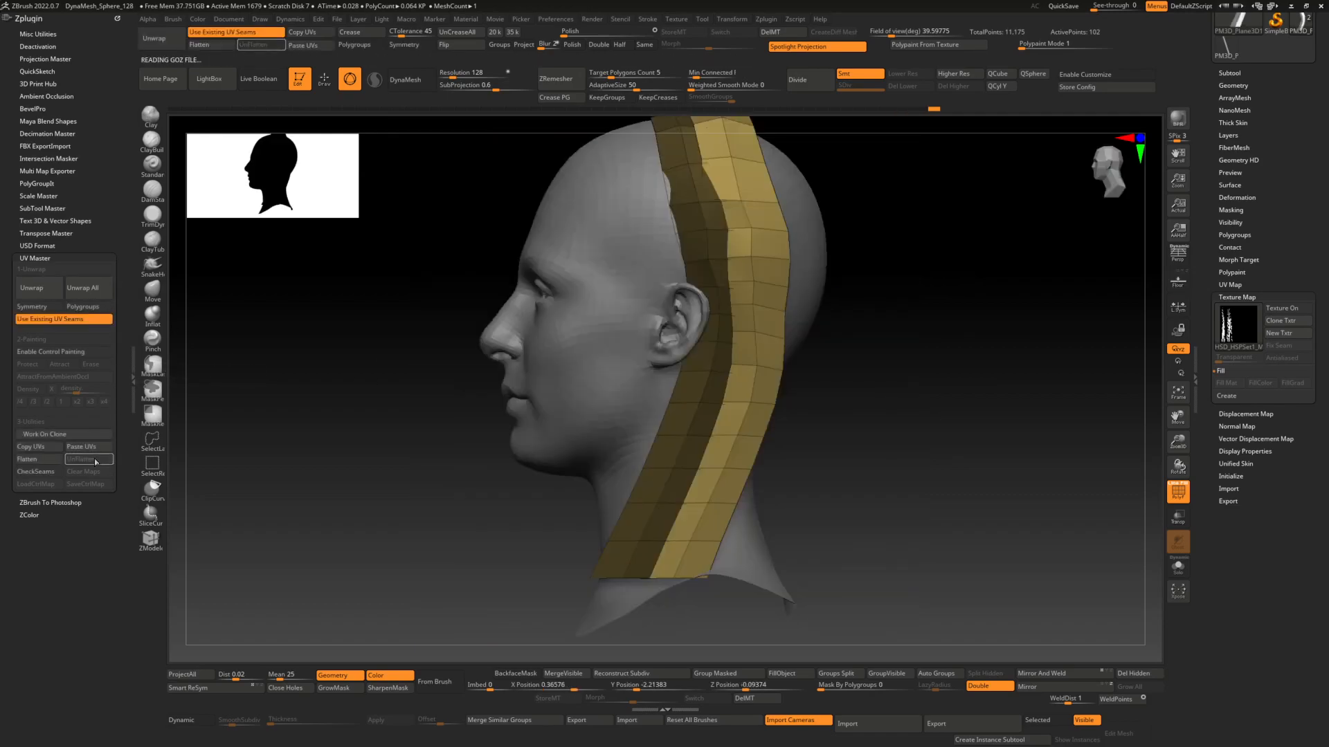
pyautogui.click(1303, 312)
pyautogui.moveTo(788, 232)
pyautogui.keyDown('alt'); pyautogui.mouseDown(button='right')
pyautogui.moveTo(791, 336)
pyautogui.moveTo(782, 224)
pyautogui.mouseUp(button='right'); pyautogui.keyUp('alt')
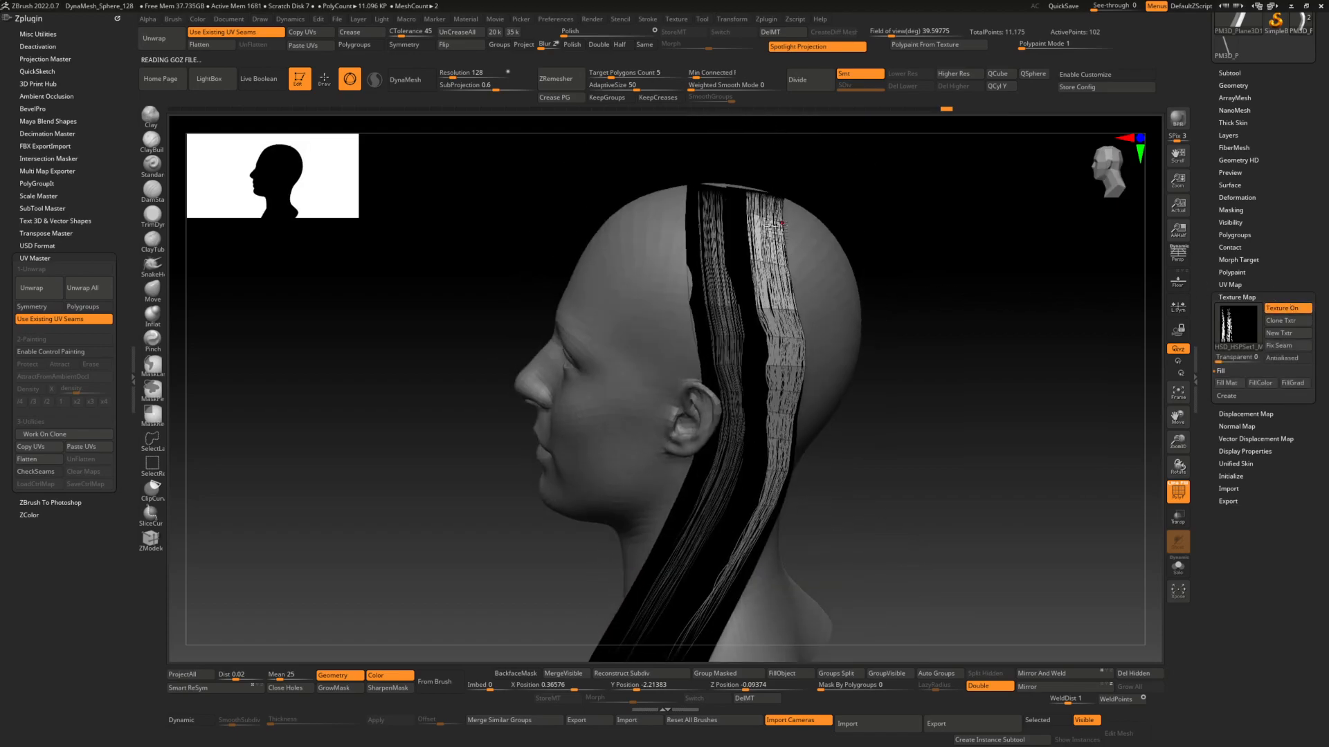
# In the flattened layout, duplicate a UV shell and squeeze the copy into a thin sliver near the grid's left edge, with the texture off.
pyautogui.click(52, 463)
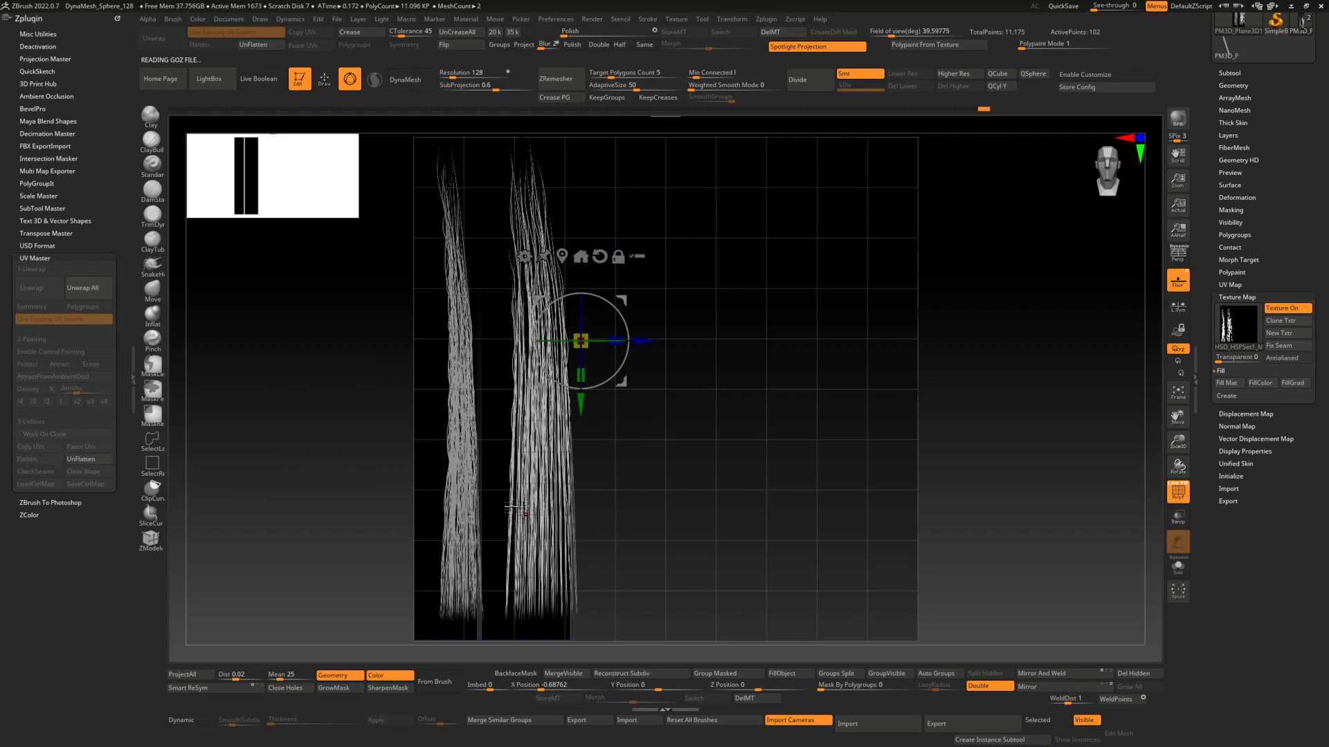
pyautogui.moveTo(647, 342); pyautogui.dragTo(651, 341)
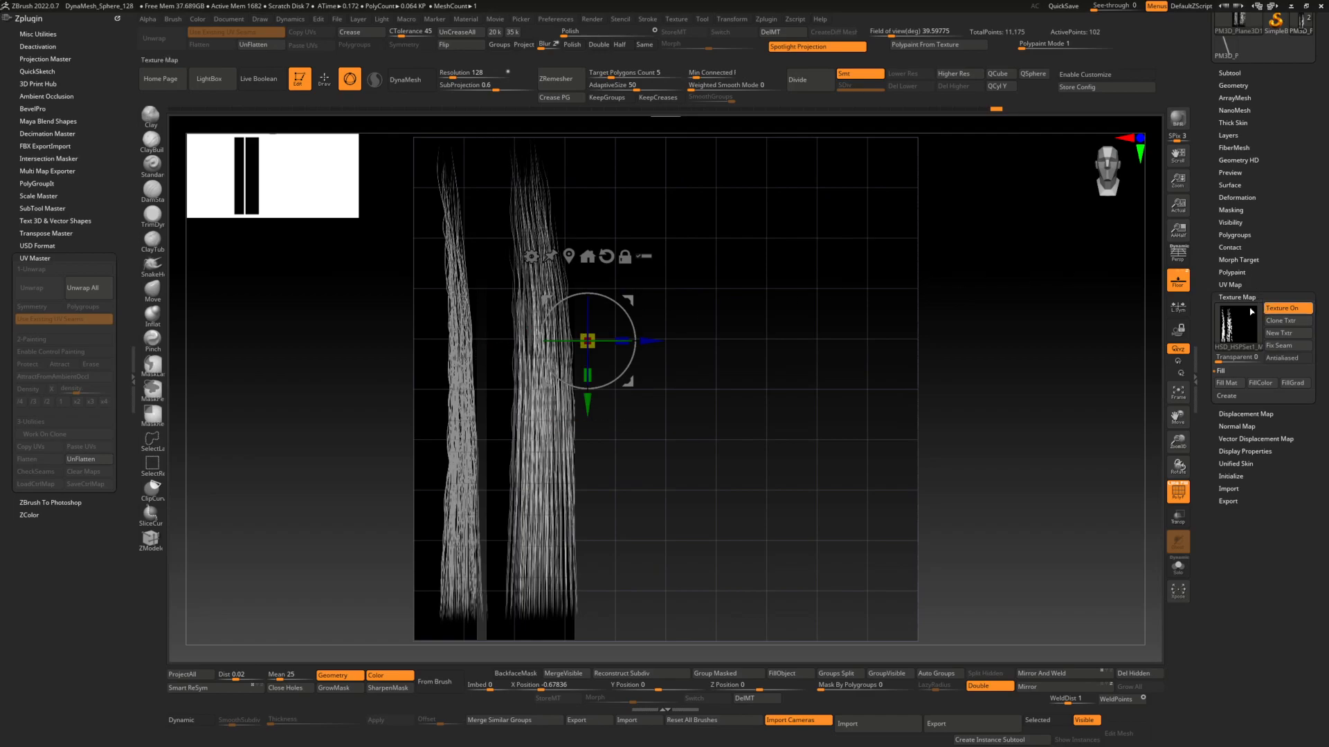
pyautogui.moveTo(654, 341)
pyautogui.keyDown('ctrl'); pyautogui.mouseDown()
pyautogui.moveTo(813, 340)
pyautogui.moveTo(637, 346)
pyautogui.mouseUp(); pyautogui.keyUp('ctrl')
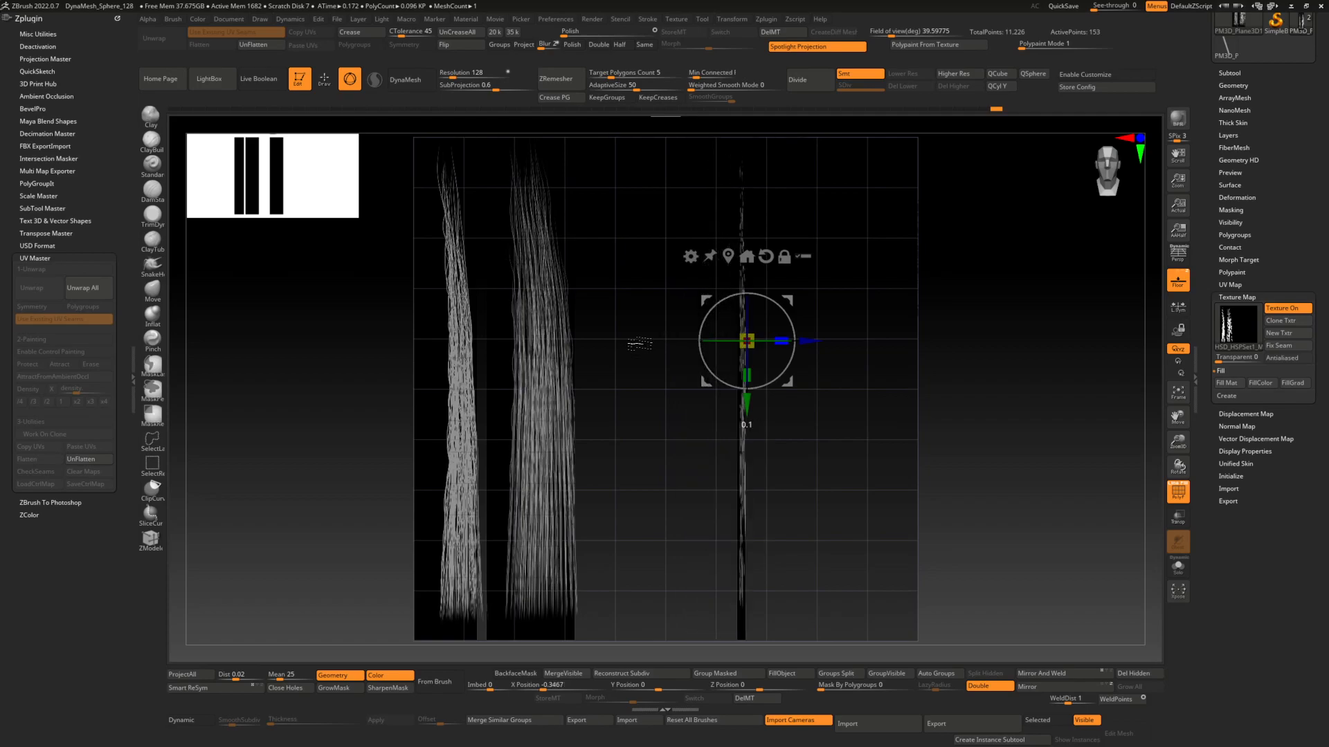
pyautogui.moveTo(793, 337); pyautogui.dragTo(699, 357)
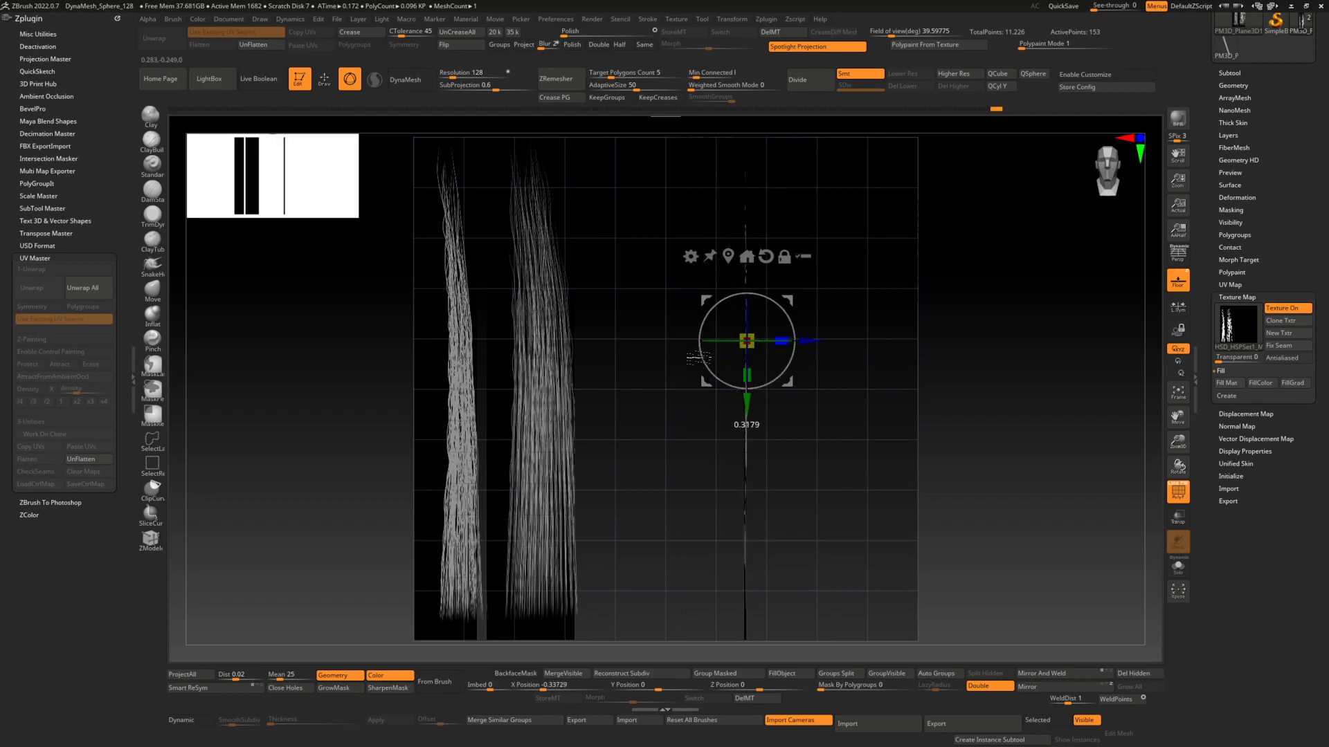
pyautogui.moveTo(827, 341); pyautogui.dragTo(473, 344)
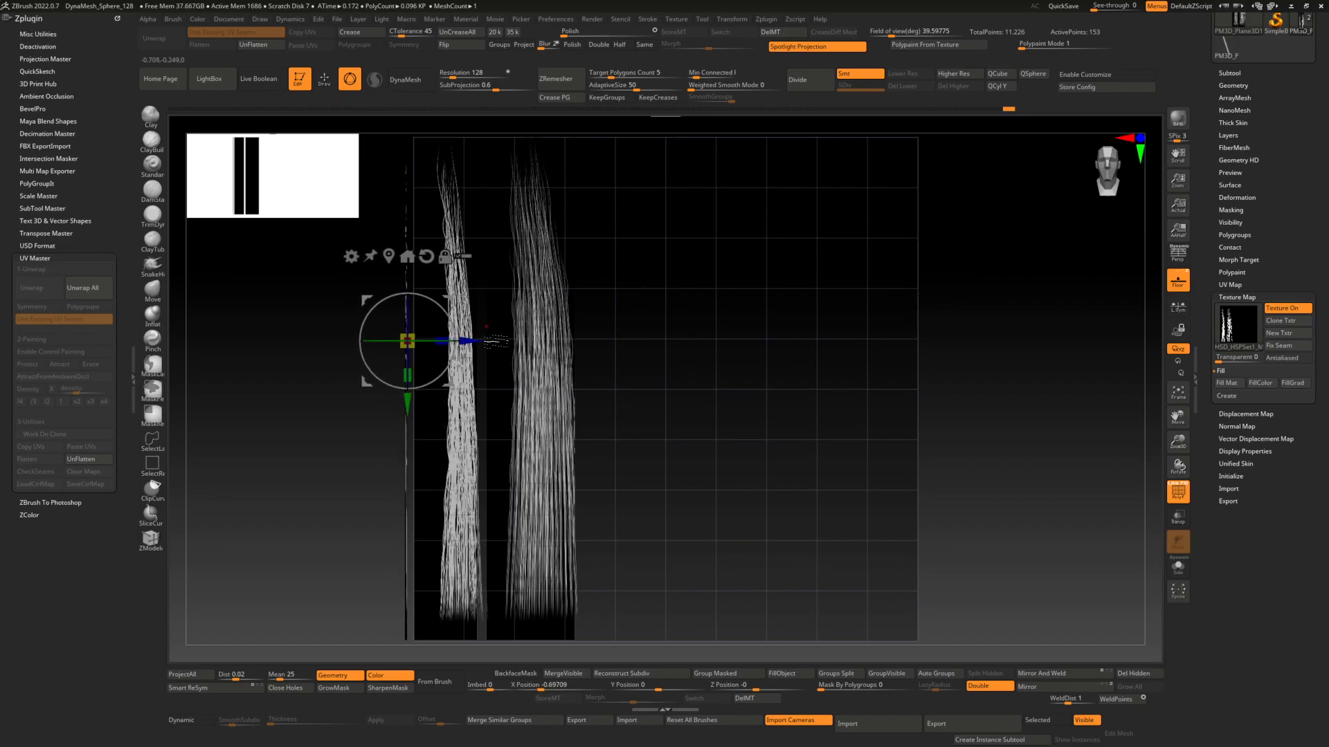
pyautogui.moveTo(473, 342); pyautogui.dragTo(490, 342)
pyautogui.click(1262, 309)
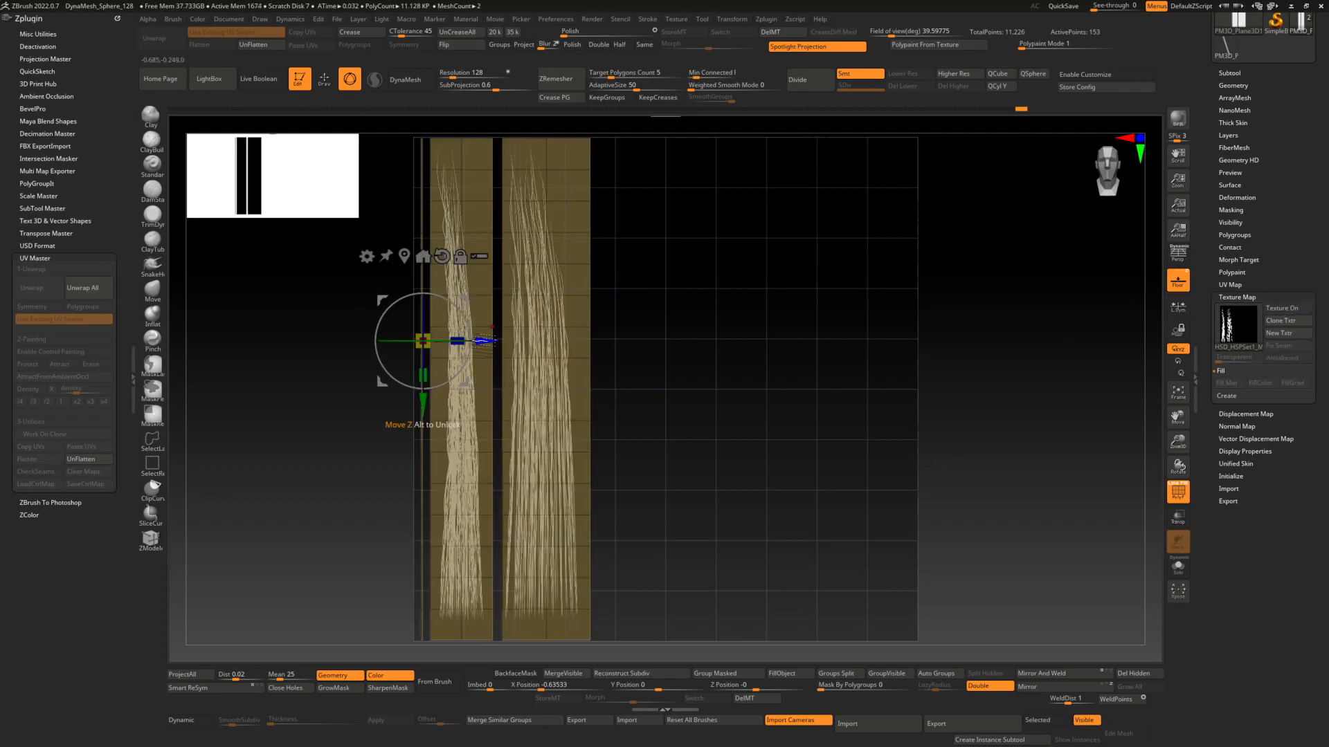
# Give the thin UV sliver its own polygroup and mask the two wide shells.
pyautogui.press('q')
pyautogui.moveTo(410, 225)
pyautogui.keyDown('alt'); pyautogui.mouseDown()
pyautogui.moveTo(397, 188)
pyautogui.moveTo(430, 208)
pyautogui.moveTo(475, 430)
pyautogui.moveTo(469, 636)
pyautogui.mouseUp(); pyautogui.keyUp('alt')
pyautogui.hotkey('ctrl', 'w')
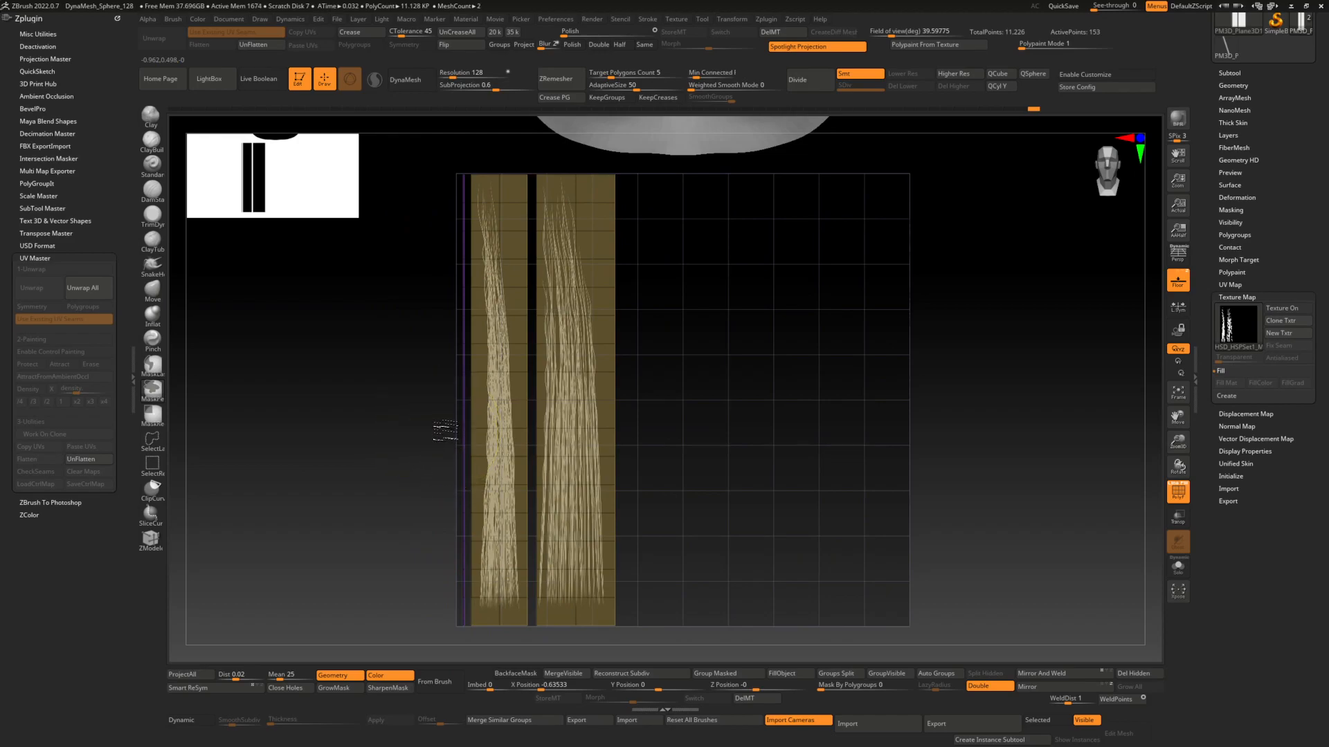
pyautogui.keyDown('ctrl'); pyautogui.click(442, 426); pyautogui.keyUp('ctrl')
pyautogui.keyDown('ctrl'); pyautogui.click(434, 415); pyautogui.keyUp('ctrl')
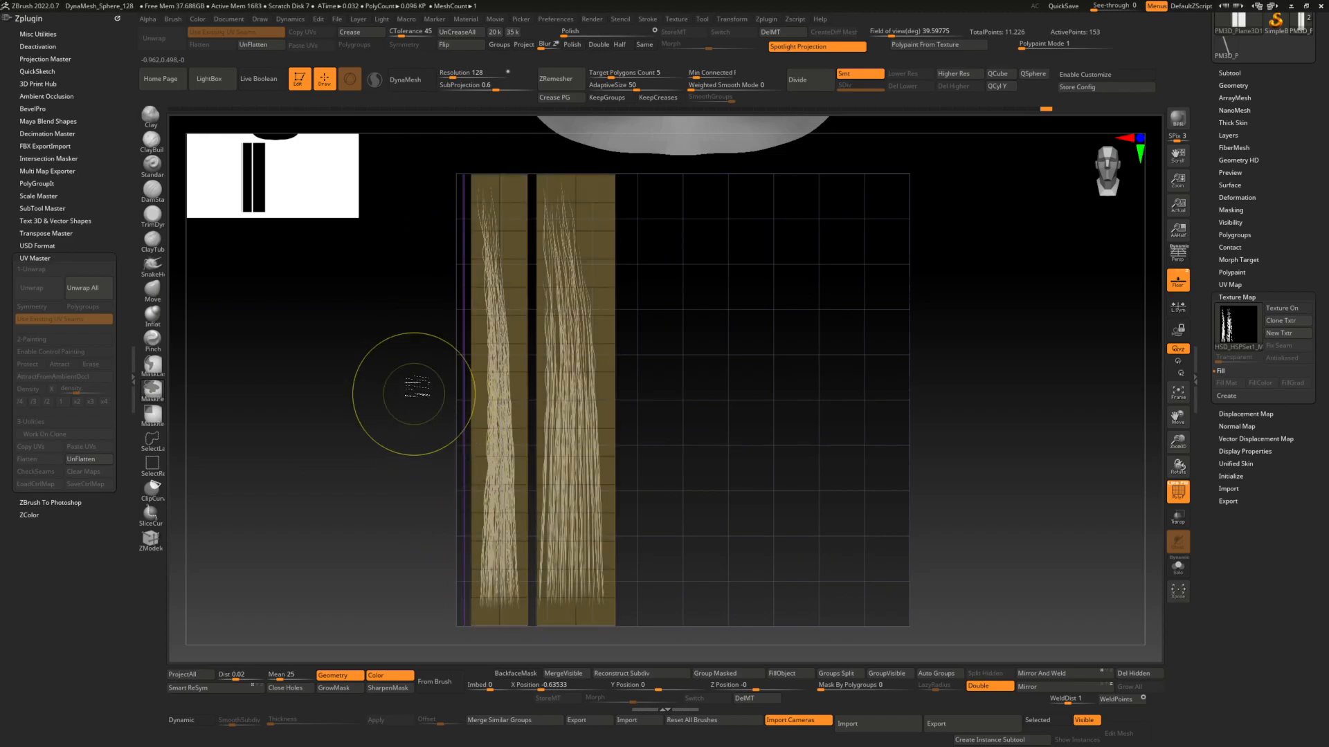
pyautogui.keyDown('ctrl'); pyautogui.moveTo(424, 156); pyautogui.dragTo(467, 633); pyautogui.keyUp('ctrl')
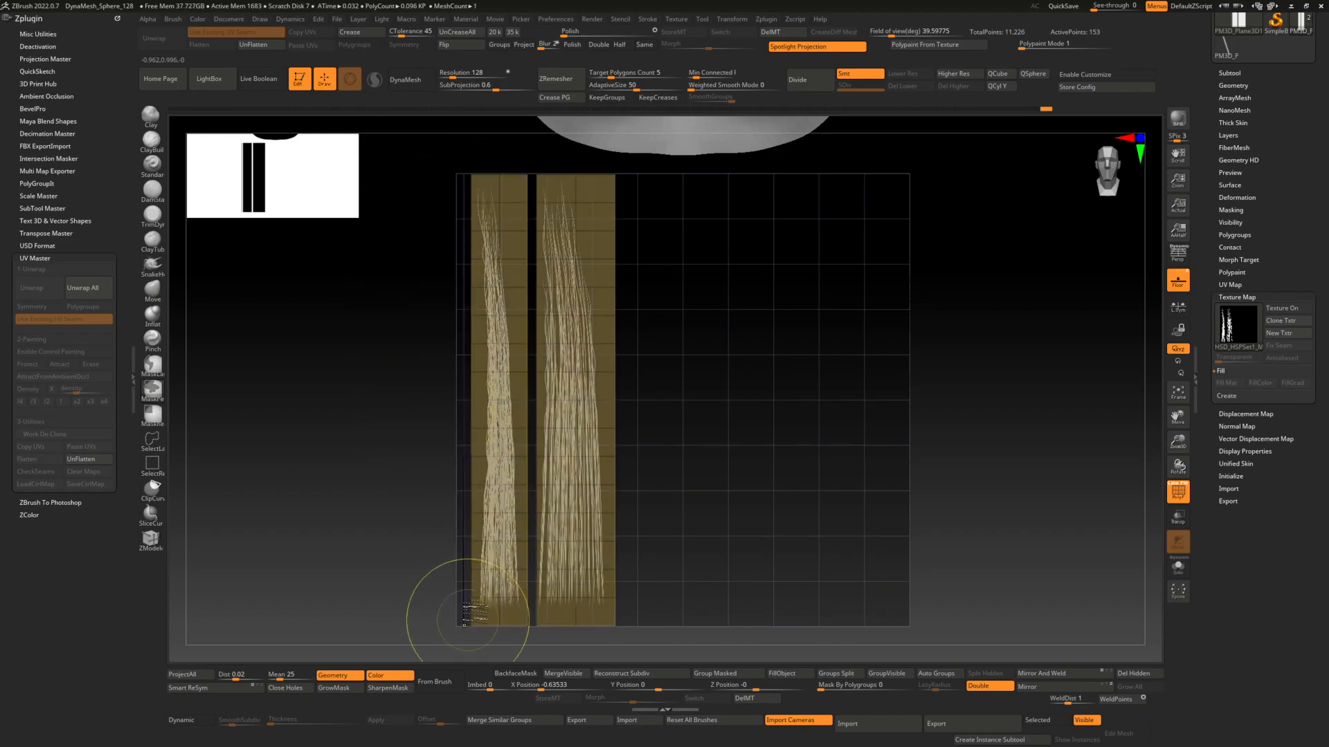
pyautogui.keyDown('ctrl'); pyautogui.click(404, 462); pyautogui.keyUp('ctrl')
# Move the thin sliver onto the grid's left edge, clear the mask and try to unflatten the layout.
pyautogui.press('w')
pyautogui.moveTo(523, 359); pyautogui.dragTo(517, 362)
pyautogui.press('q')
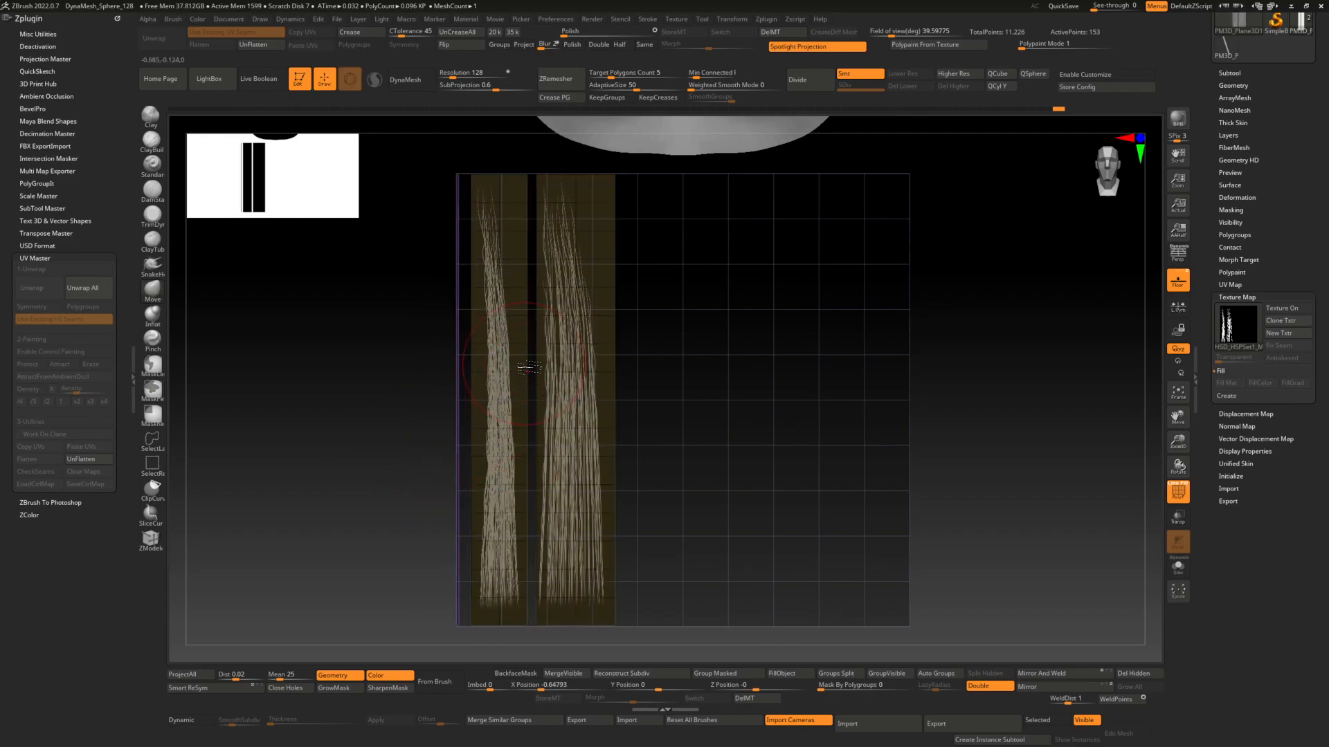
pyautogui.keyDown('ctrl'); pyautogui.moveTo(405, 435); pyautogui.dragTo(366, 414); pyautogui.keyUp('ctrl')
pyautogui.click(89, 460)
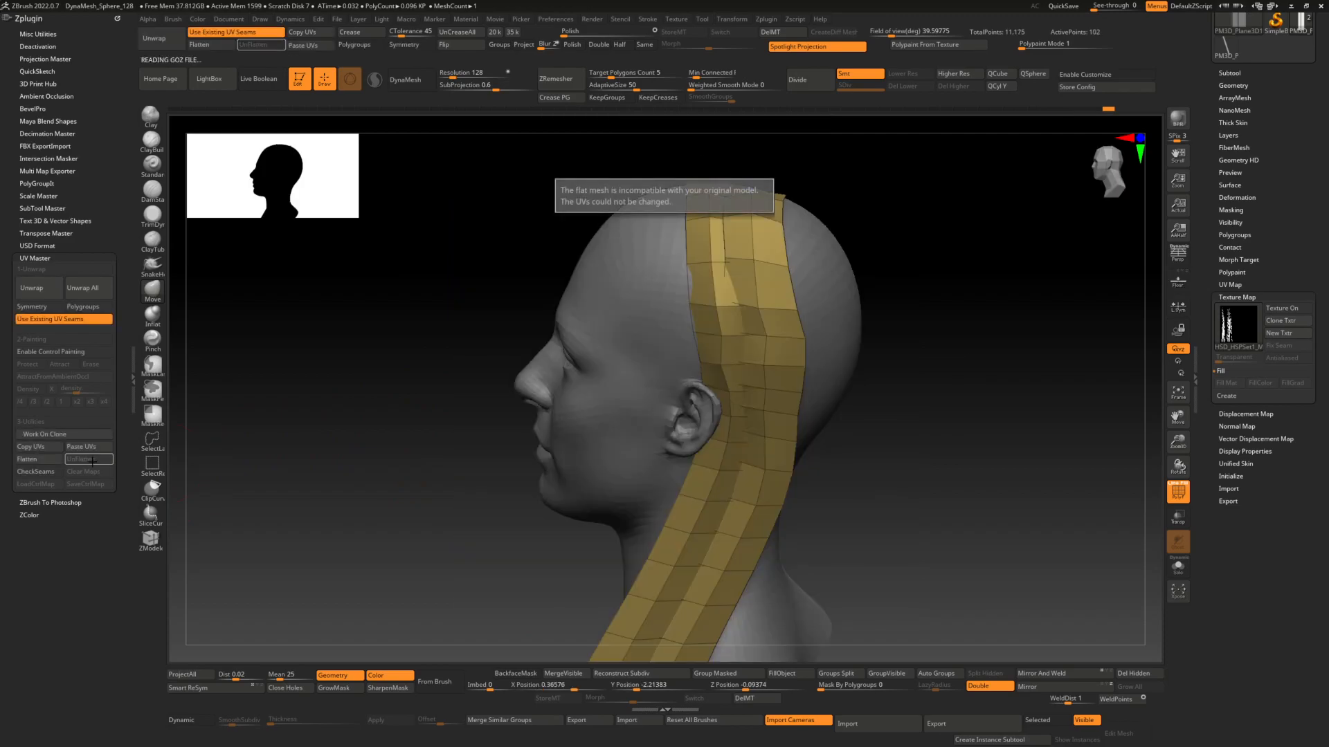
# Flatten and unflatten the two strips again, and mask the front strip so only the rear one can be moved.
pyautogui.click(52, 460)
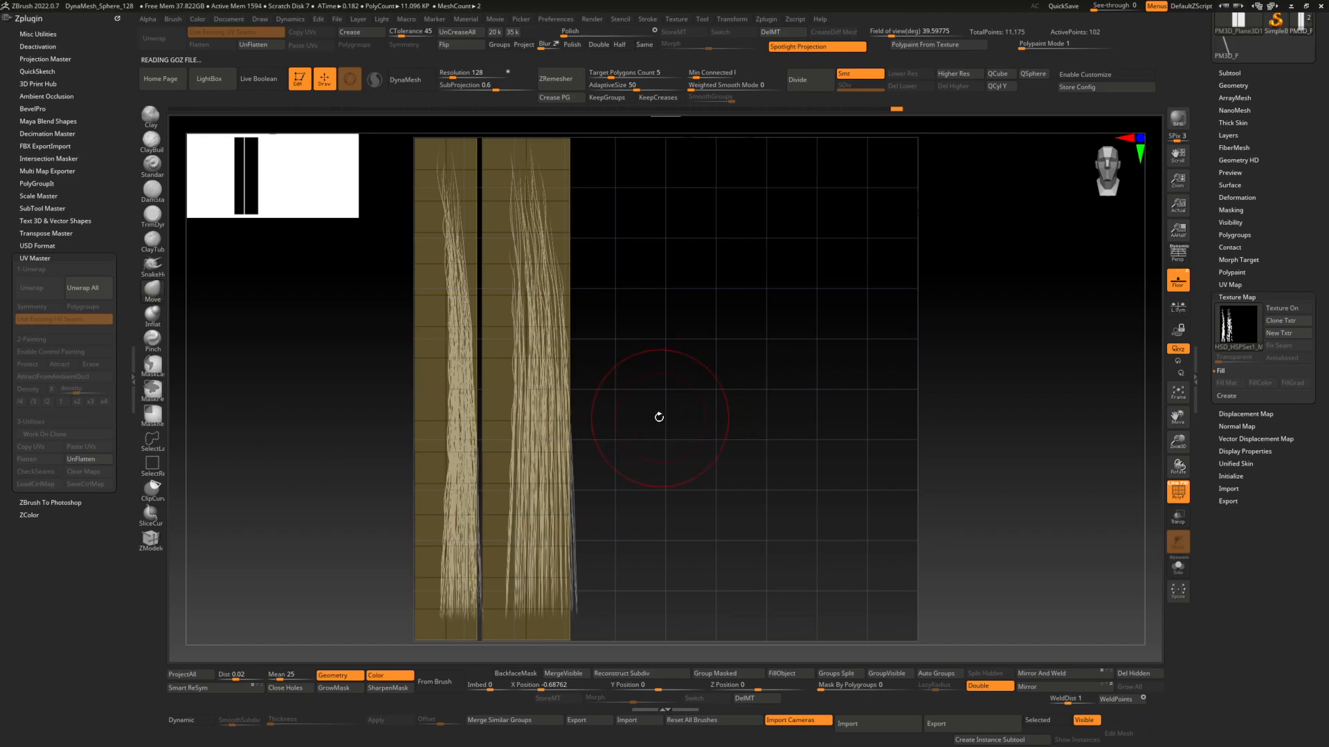
pyautogui.click(101, 461)
pyautogui.moveTo(759, 264); pyautogui.dragTo(695, 382, button='right')
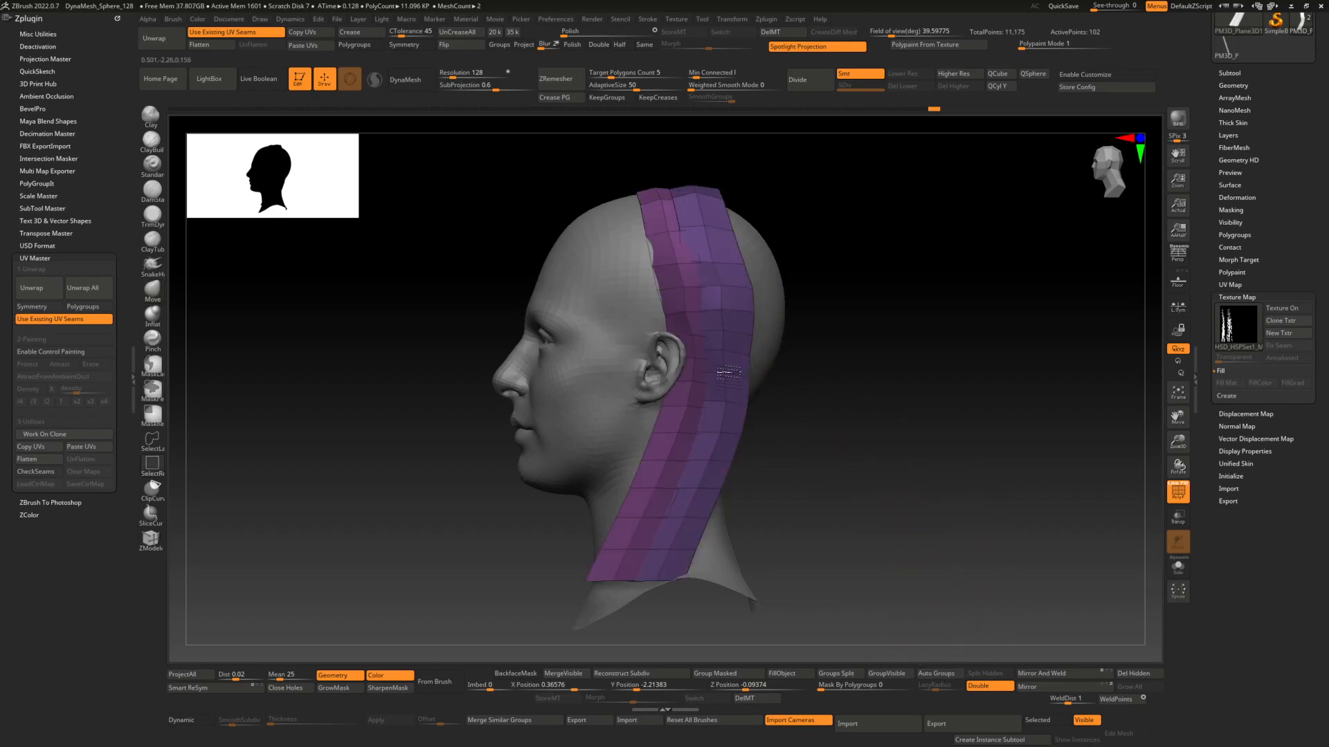
pyautogui.keyDown('ctrl'); pyautogui.click(874, 378); pyautogui.keyUp('ctrl')
pyautogui.keyDown('ctrl'); pyautogui.keyDown('shift'); pyautogui.click(887, 376); pyautogui.keyUp('shift'); pyautogui.keyUp('ctrl')
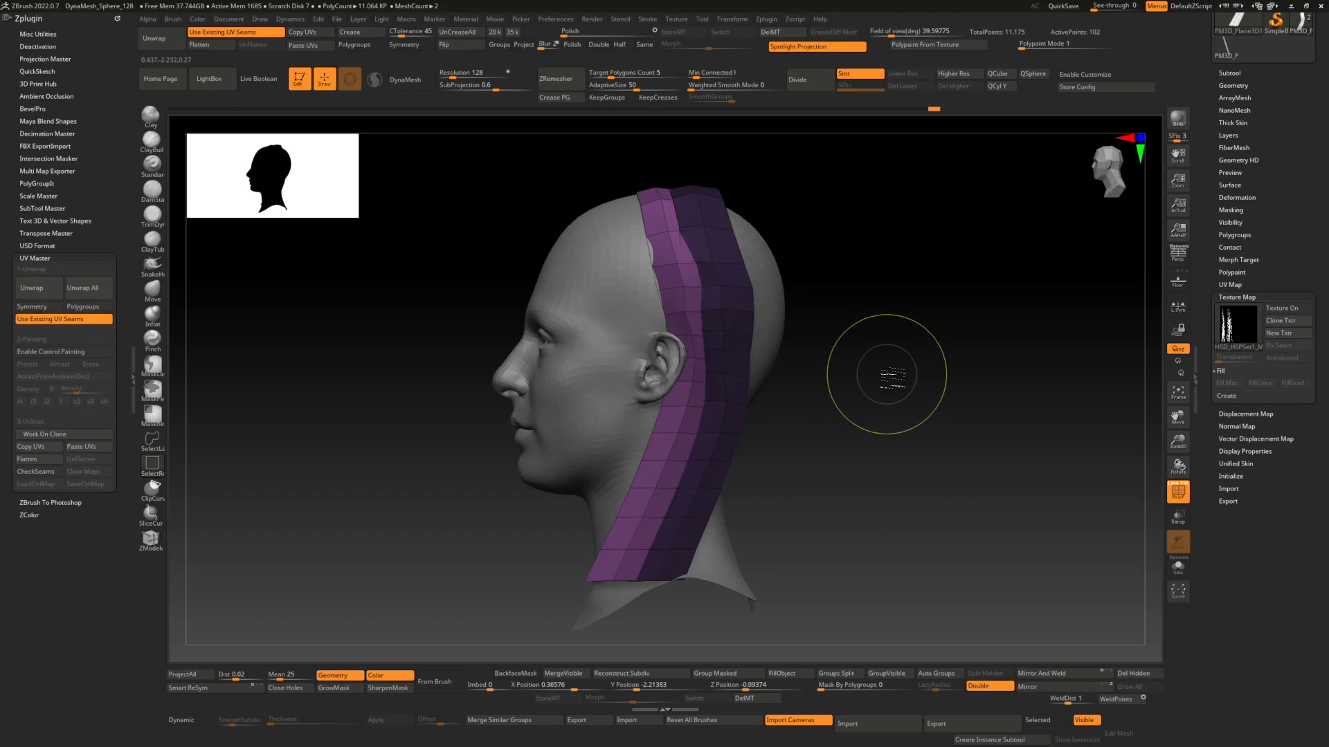
pyautogui.keyDown('ctrl'); pyautogui.click(886, 369); pyautogui.keyUp('ctrl')
# Duplicate the rear hair strip and place the copy well behind the head.
pyautogui.press('w')
pyautogui.click(724, 331)
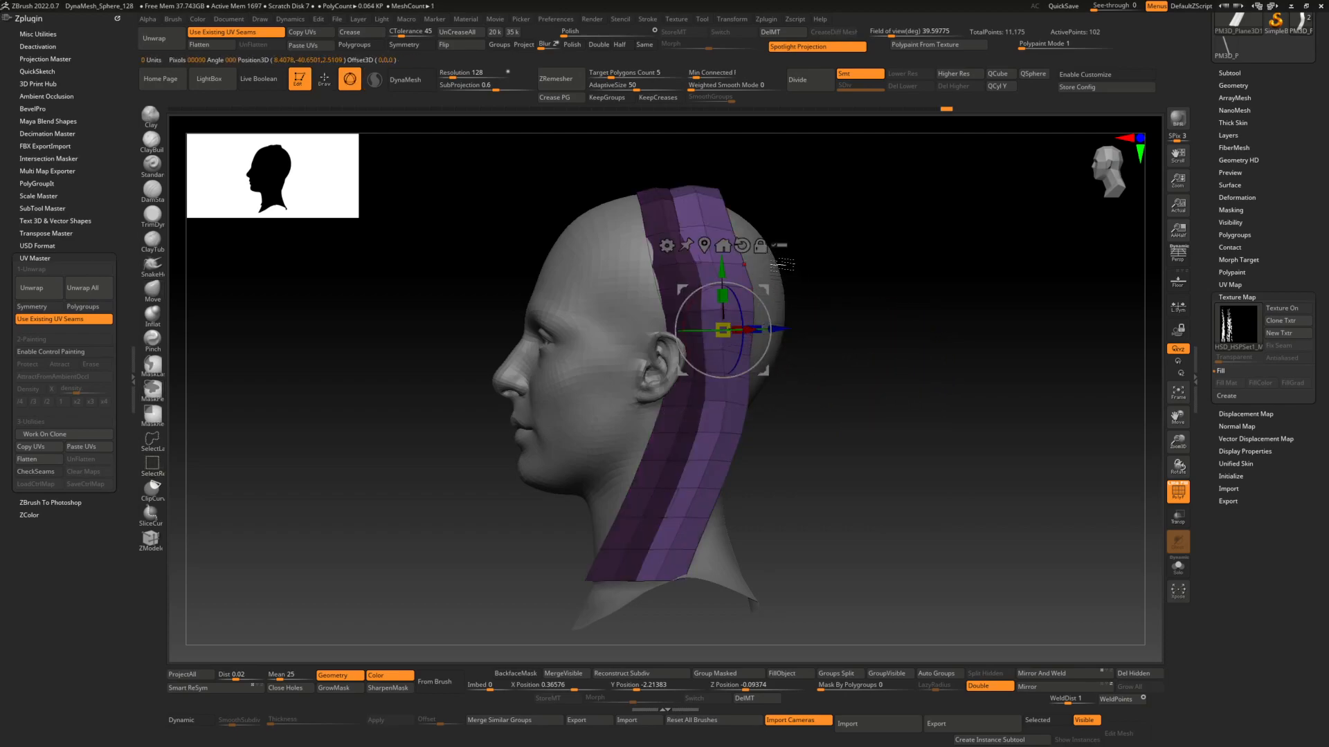
pyautogui.keyDown('alt'); pyautogui.moveTo(778, 331); pyautogui.dragTo(904, 328); pyautogui.keyUp('alt')
pyautogui.click(835, 244)
pyautogui.moveTo(784, 328); pyautogui.dragTo(903, 327)
pyautogui.hotkey('ctrl', 'z')
pyautogui.moveTo(782, 328); pyautogui.dragTo(1071, 324)
pyautogui.press('q')
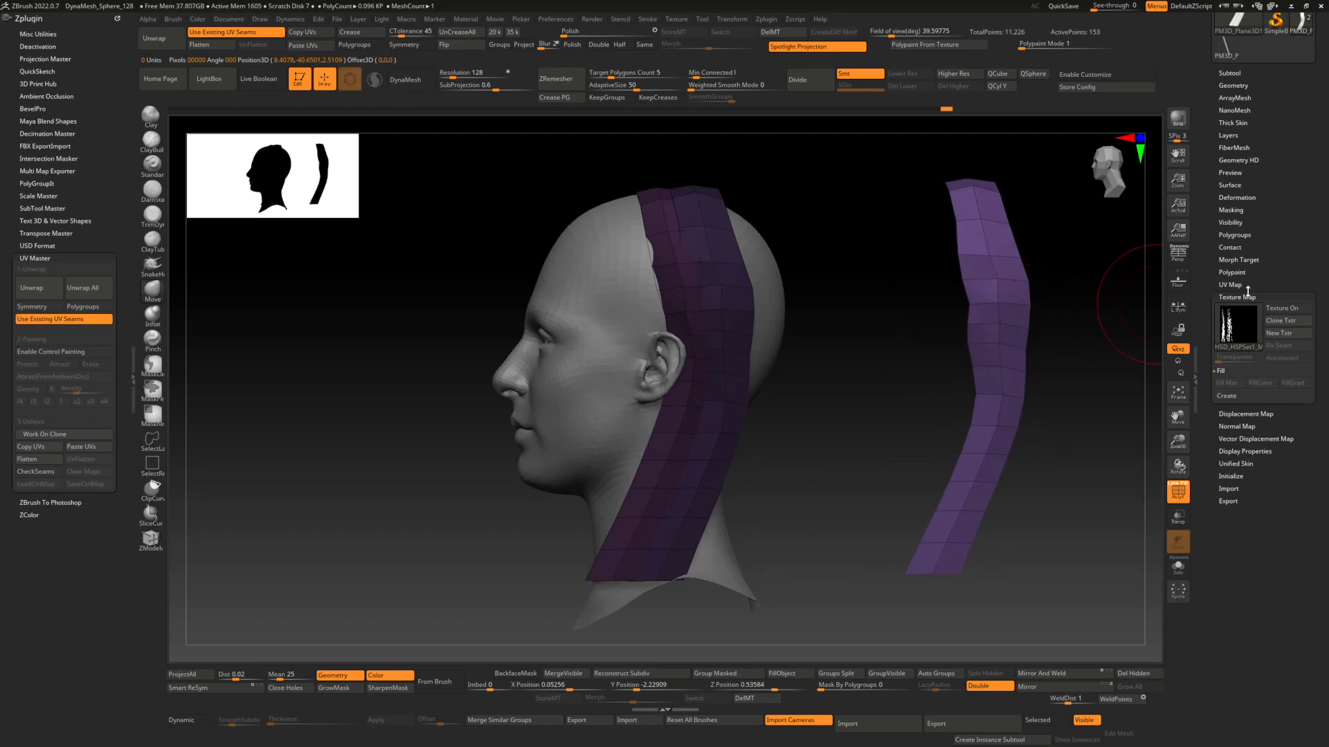
# Flatten the strips, squeeze the front strip's UV shell into a thin sliver and move it outside the grid's left edge.
pyautogui.click(51, 461)
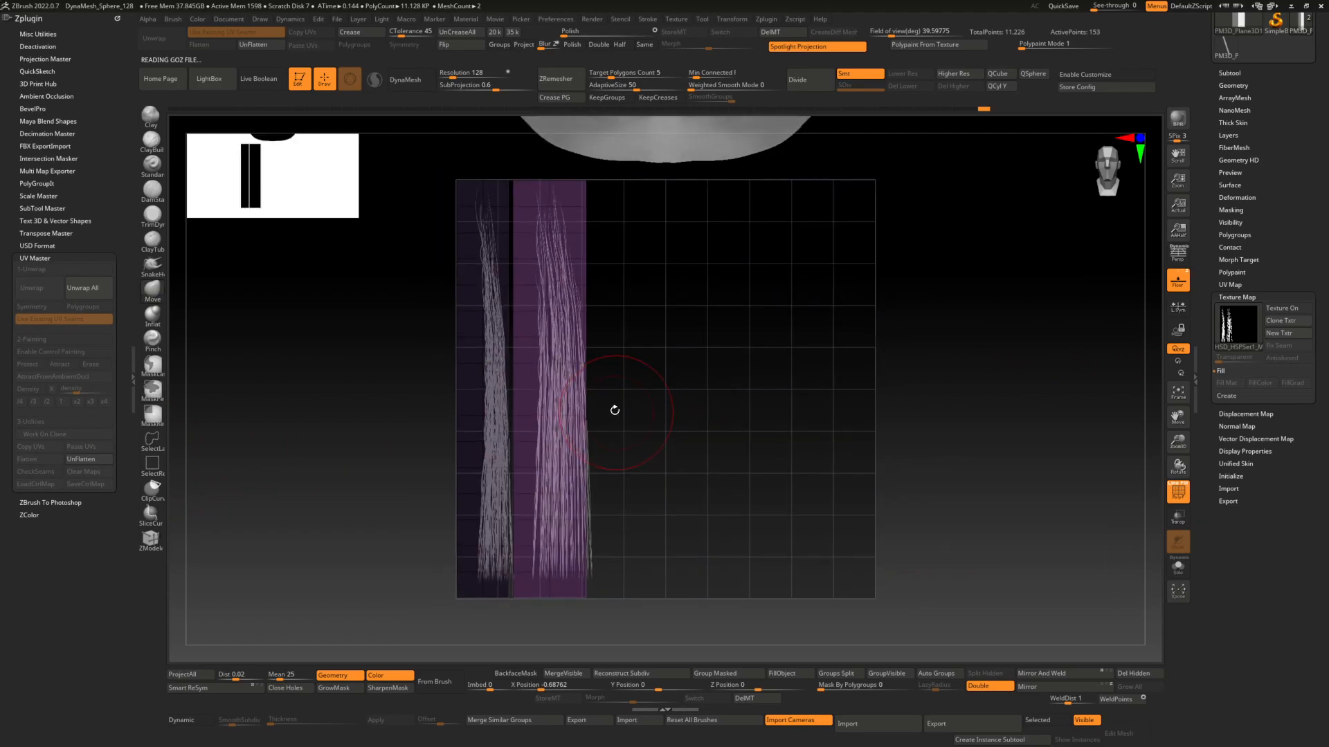
pyautogui.click(566, 413)
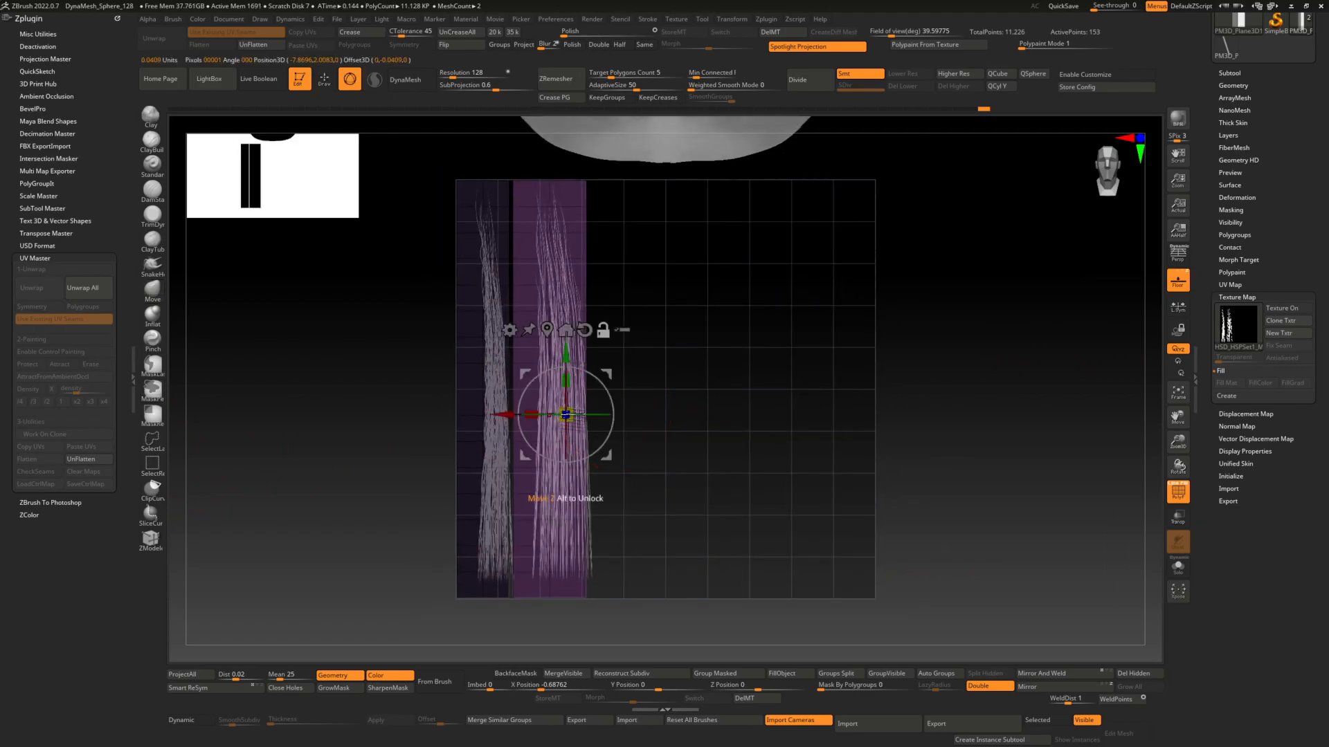
pyautogui.moveTo(557, 404); pyautogui.dragTo(464, 418)
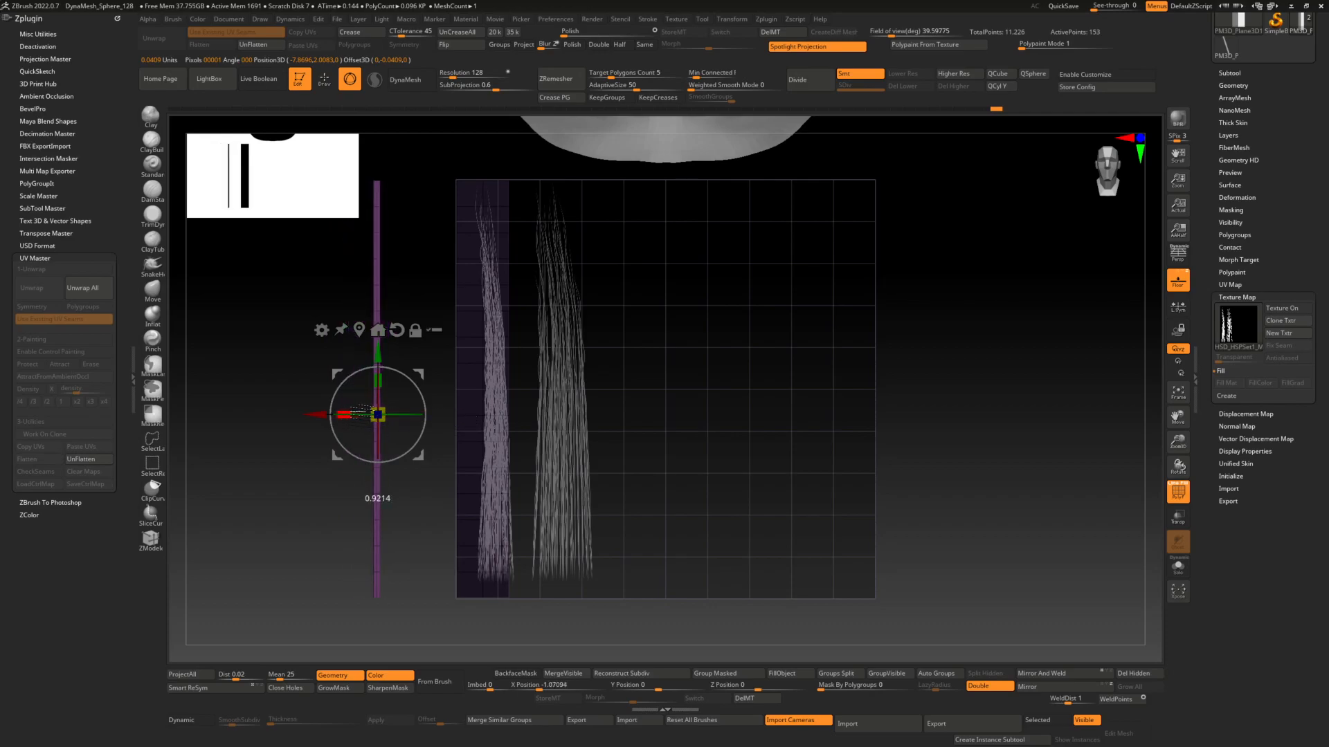
pyautogui.press('q')
# Separate the thin UV sliver from the wide shells by masking it and giving it its own polygroup.
pyautogui.keyDown('ctrl'); pyautogui.click(424, 391); pyautogui.keyUp('ctrl')
pyautogui.keyDown('ctrl'); pyautogui.click(429, 387); pyautogui.keyUp('ctrl')
pyautogui.keyDown('ctrl'); pyautogui.moveTo(430, 382); pyautogui.dragTo(423, 264, button='right'); pyautogui.keyUp('ctrl')
pyautogui.keyDown('ctrl'); pyautogui.moveTo(397, 204); pyautogui.dragTo(352, 586); pyautogui.keyUp('ctrl')
pyautogui.hotkey('ctrl', 'w')
pyautogui.keyDown('ctrl'); pyautogui.moveTo(392, 419); pyautogui.dragTo(434, 433, button='right'); pyautogui.keyUp('ctrl')
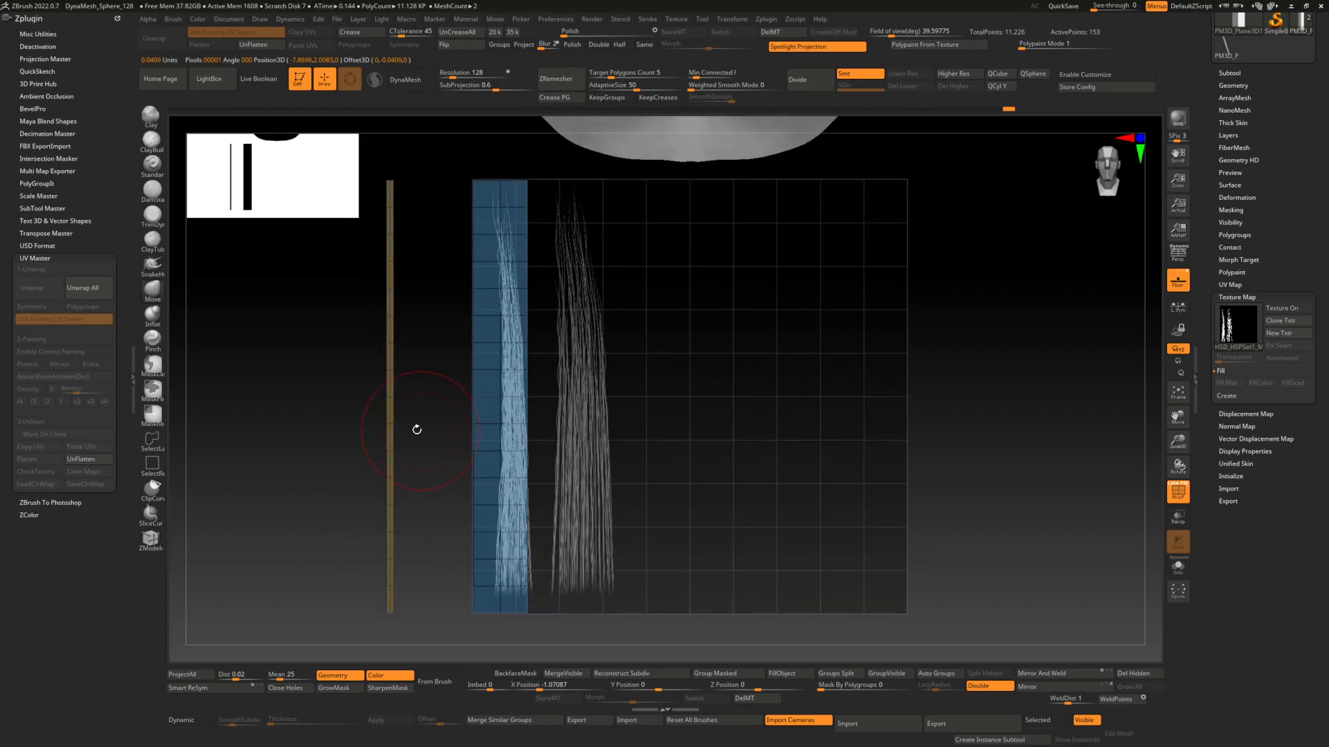
# Shift the UV shells right until the wide one covers the first strand set, then unflatten and preview the texture.
pyautogui.press('w')
pyautogui.moveTo(330, 429)
pyautogui.mouseDown()
pyautogui.moveTo(379, 431)
pyautogui.moveTo(353, 430)
pyautogui.mouseUp()
pyautogui.press('q')
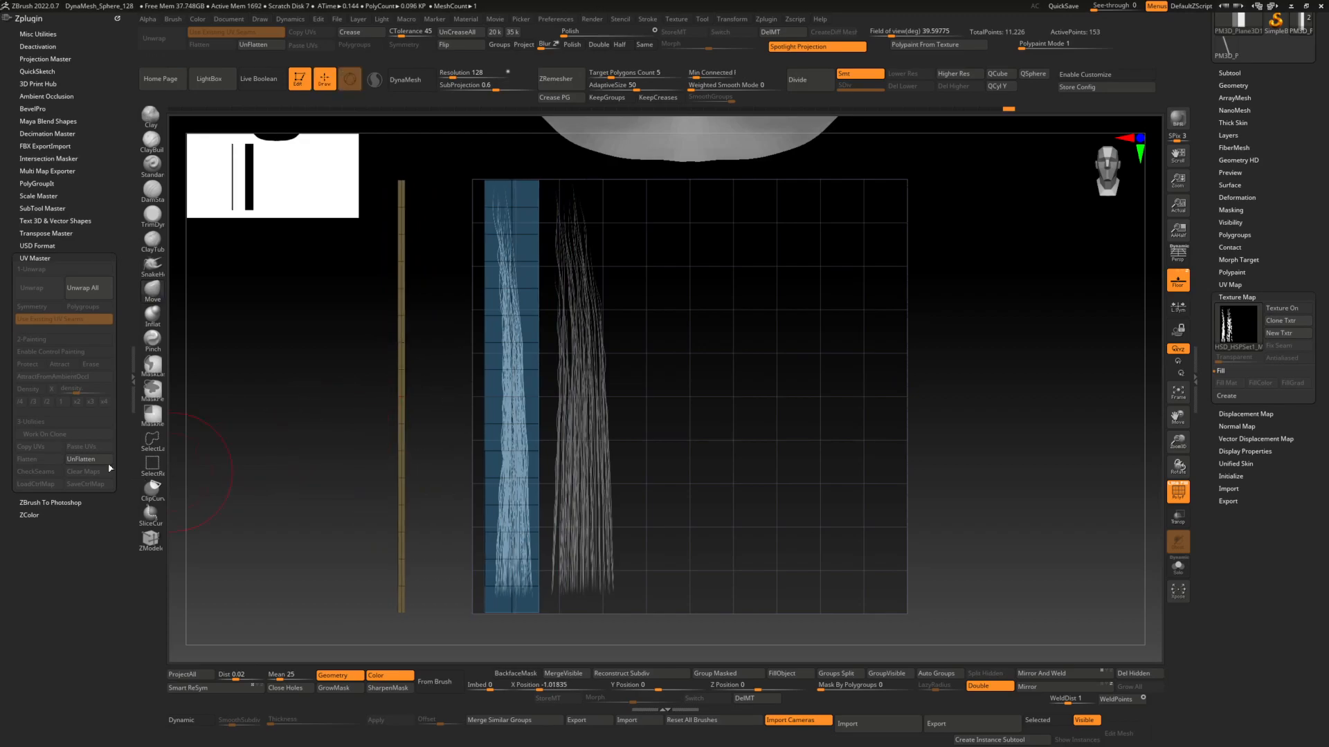
pyautogui.click(88, 458)
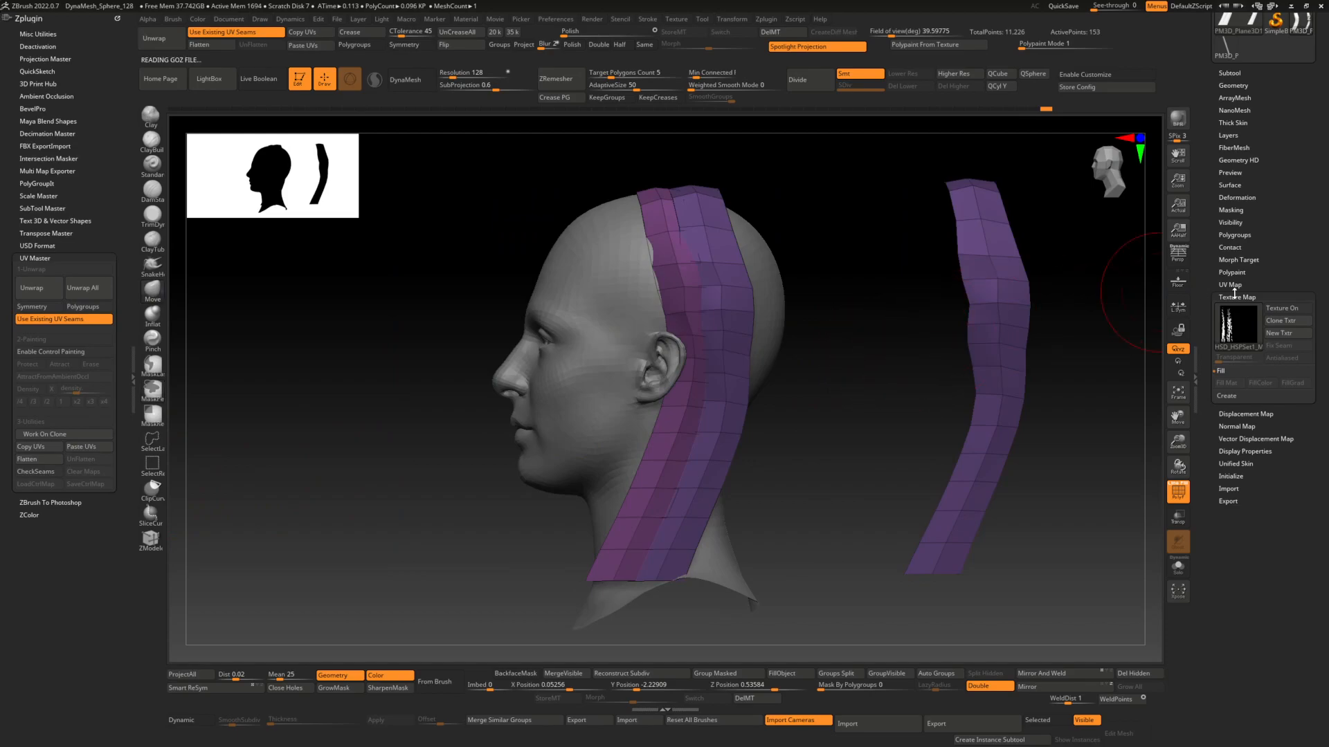
pyautogui.click(1281, 309)
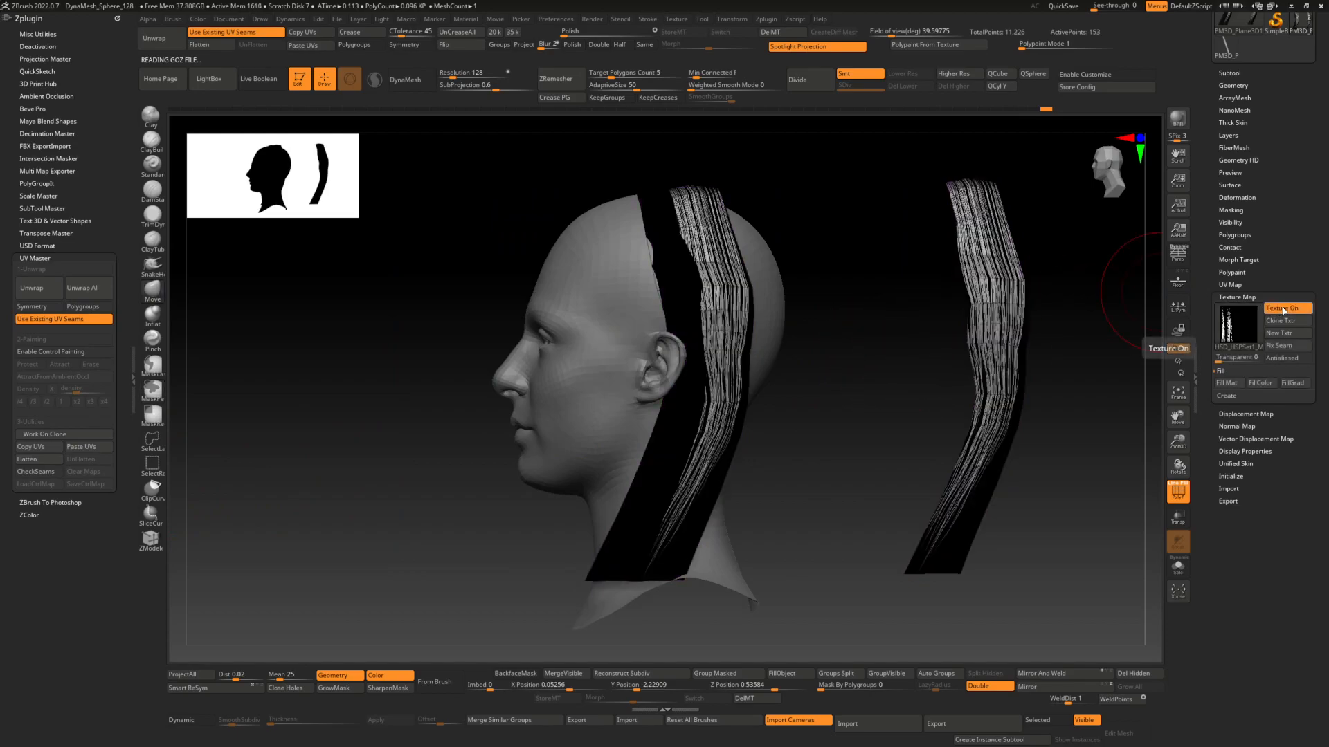
pyautogui.click(1283, 310)
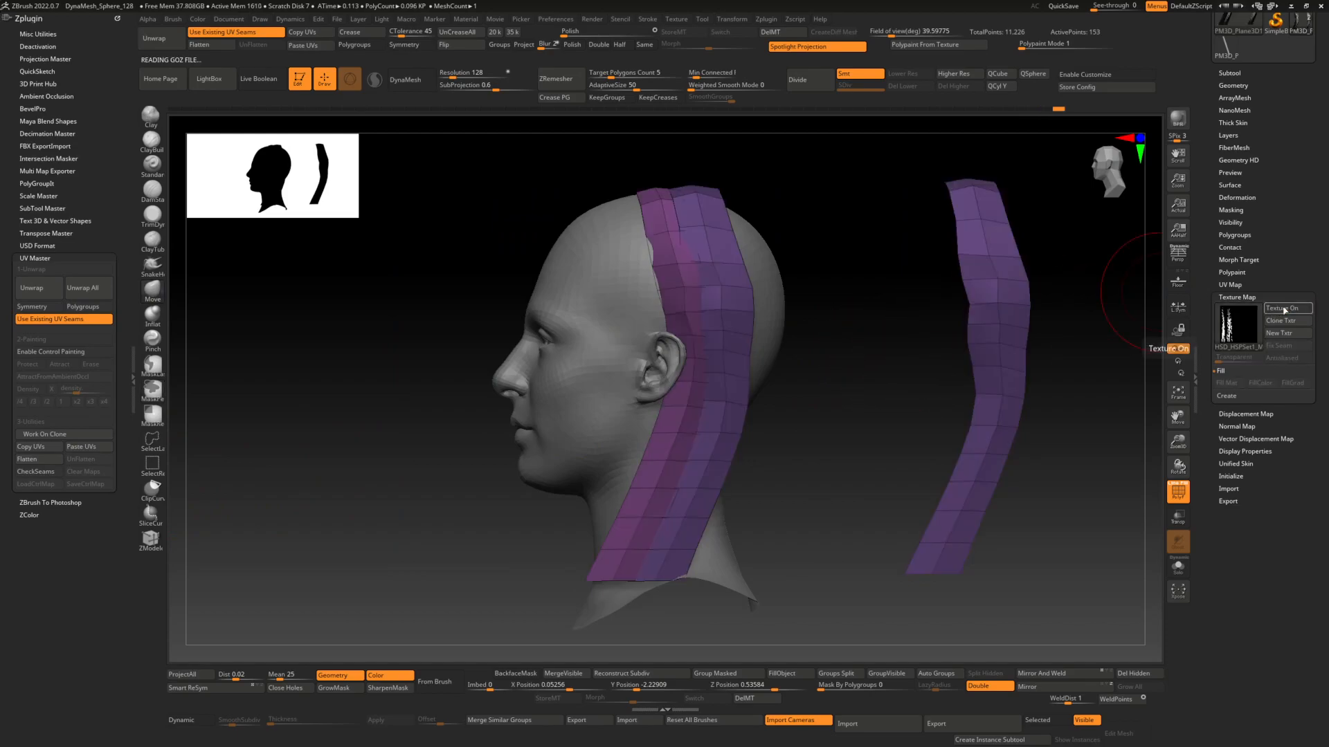
# Flatten the strips again and auto-group the shells to isolate one of the two overlapping wide UV shells.
pyautogui.click(42, 460)
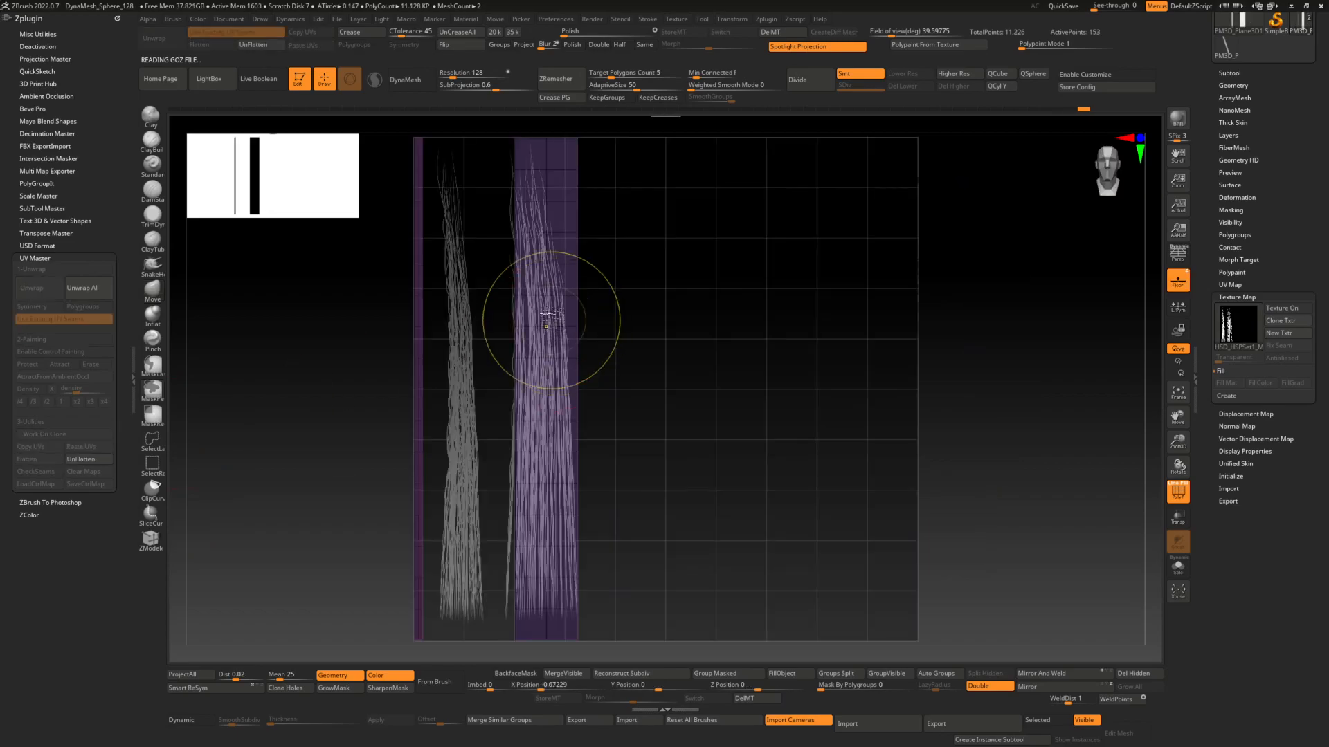
pyautogui.moveTo(571, 359)
pyautogui.keyDown('ctrl'); pyautogui.mouseDown(button='right')
pyautogui.moveTo(506, 339)
pyautogui.moveTo(582, 421)
pyautogui.moveTo(568, 382)
pyautogui.moveTo(578, 328)
pyautogui.mouseUp(button='right'); pyautogui.keyUp('ctrl')
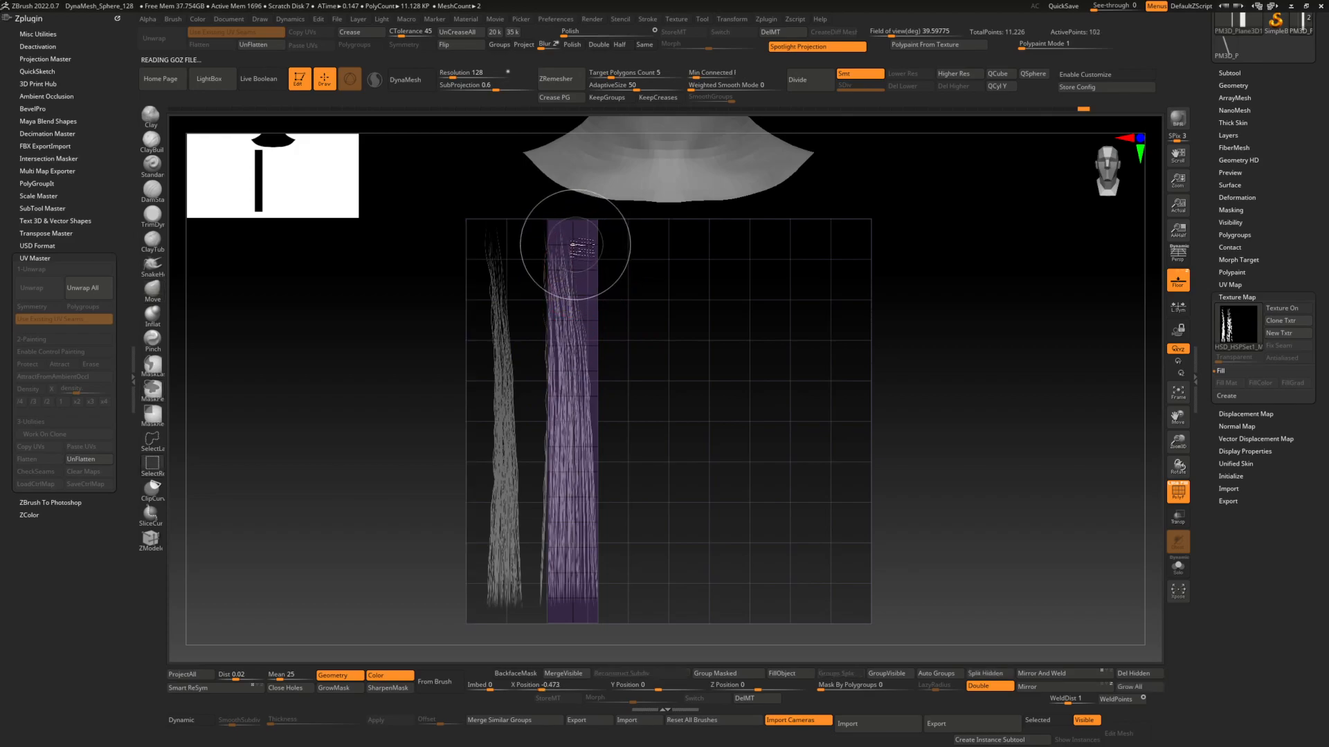
pyautogui.click(939, 672)
pyautogui.keyDown('ctrl'); pyautogui.keyDown('shift'); pyautogui.click(571, 287); pyautogui.keyUp('shift'); pyautogui.keyUp('ctrl')
# Move the isolated UV shell right, clear of its overlapping twin, and unhide the remaining shells.
pyautogui.press('w')
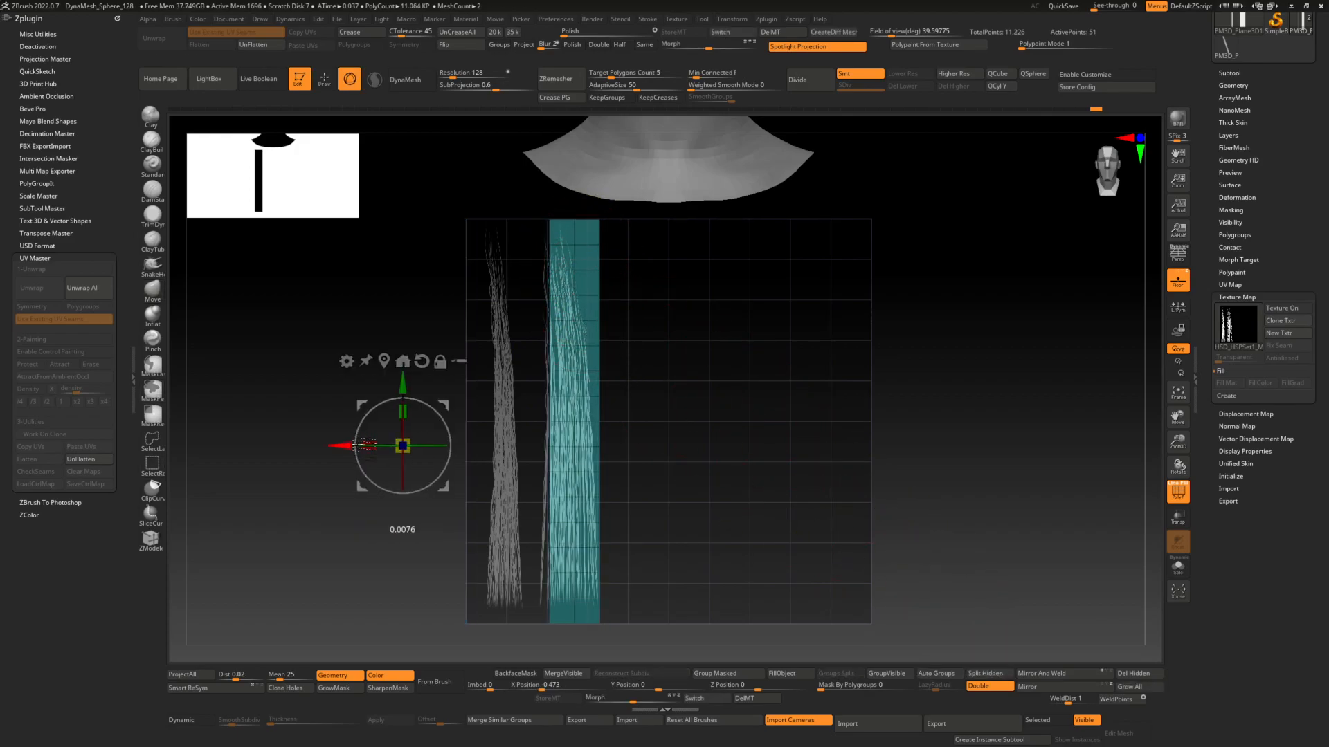
pyautogui.keyDown('ctrl'); pyautogui.moveTo(402, 445); pyautogui.dragTo(542, 445); pyautogui.keyUp('ctrl')
pyautogui.press('q')
pyautogui.keyDown('ctrl'); pyautogui.keyDown('shift'); pyautogui.click(968, 536); pyautogui.keyUp('shift'); pyautogui.keyUp('ctrl')
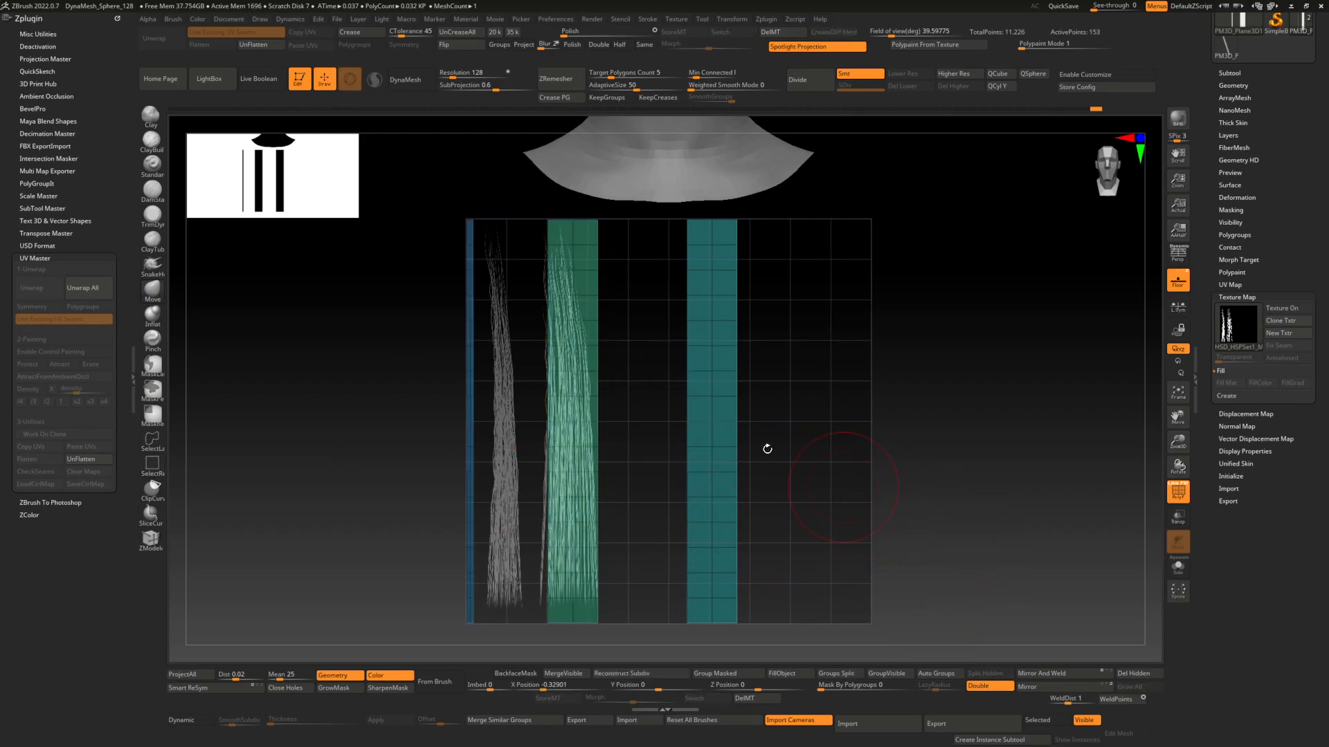
# Mask all but the green UV shell and shift it onto the texture's first strand set.
pyautogui.keyDown('ctrl'); pyautogui.moveTo(541, 187); pyautogui.dragTo(654, 630); pyautogui.keyUp('ctrl')
pyautogui.keyDown('ctrl'); pyautogui.click(654, 630); pyautogui.keyUp('ctrl')
pyautogui.press('w')
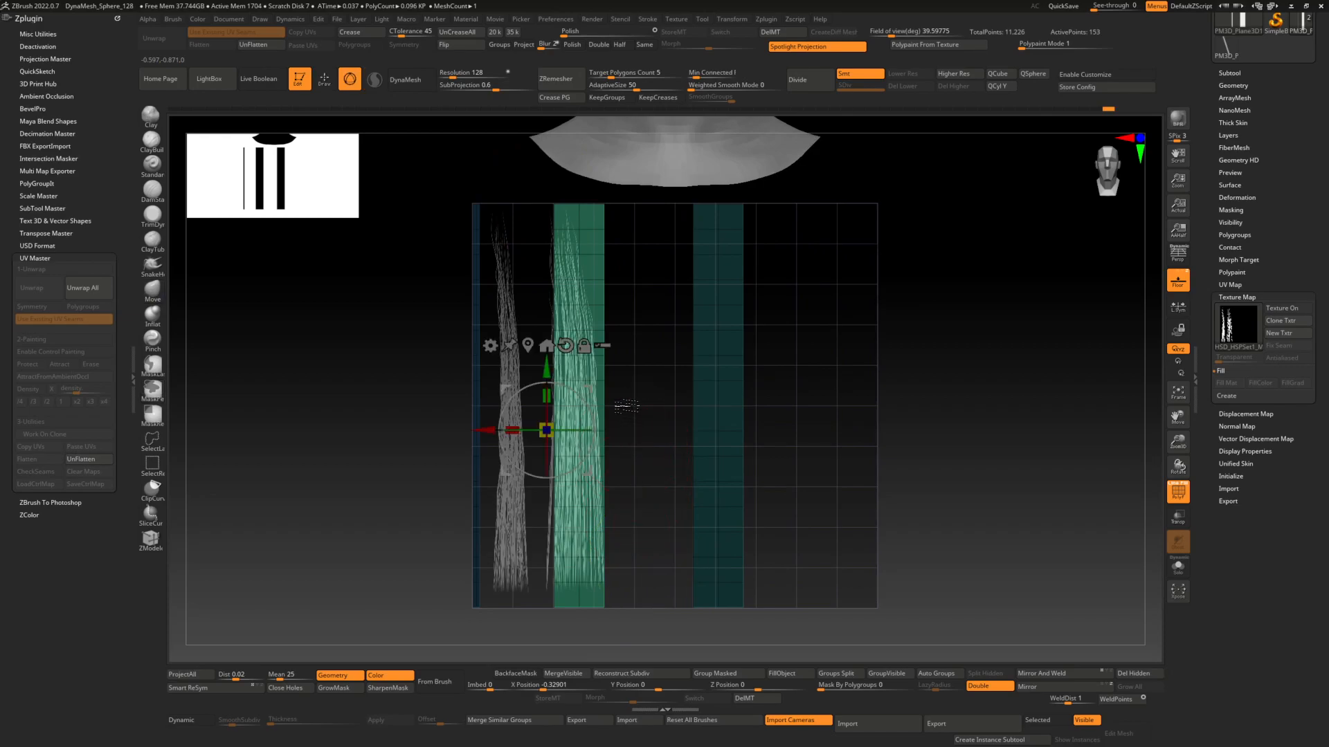
pyautogui.click(528, 346)
pyautogui.moveTo(524, 403); pyautogui.dragTo(459, 402)
pyautogui.keyDown('ctrl'); pyautogui.moveTo(472, 438); pyautogui.dragTo(446, 428, button='right'); pyautogui.keyUp('ctrl')
pyautogui.keyDown('ctrl'); pyautogui.moveTo(476, 478); pyautogui.dragTo(487, 488, button='right'); pyautogui.keyUp('ctrl')
pyautogui.press('q')
pyautogui.keyDown('ctrl'); pyautogui.moveTo(749, 314); pyautogui.dragTo(721, 292, button='right'); pyautogui.keyUp('ctrl')
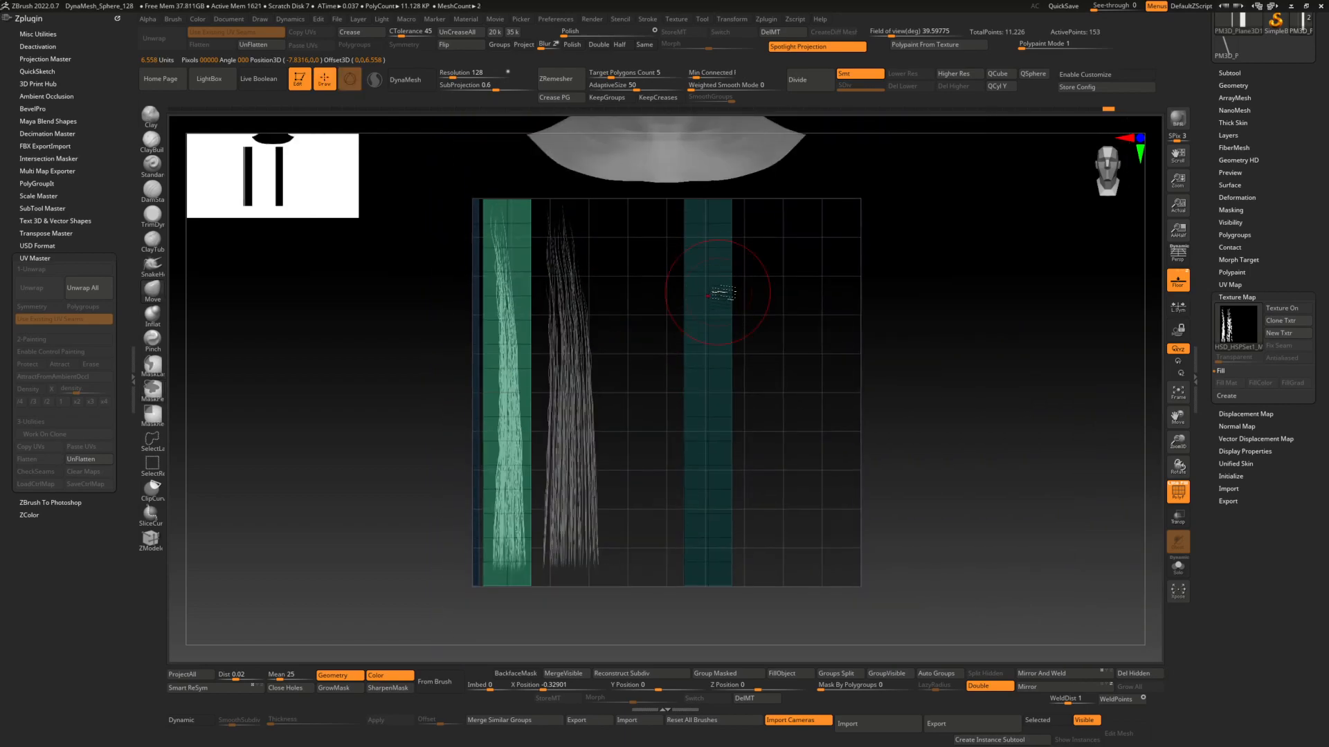
# Isolate the teal UV shell by masking, move and widen it over the second strand set, and clear the mask.
pyautogui.keyDown('ctrl'); pyautogui.click(921, 185); pyautogui.keyUp('ctrl')
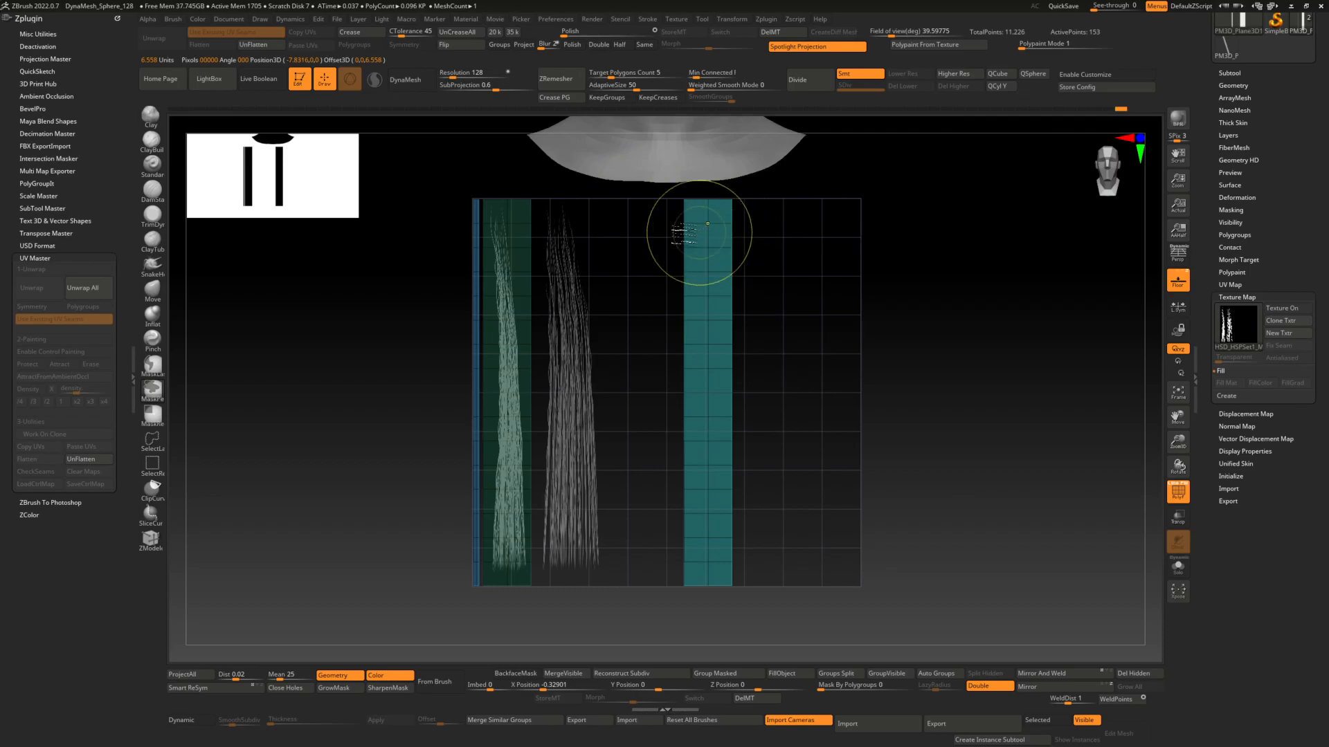
pyautogui.keyDown('ctrl'); pyautogui.moveTo(444, 177); pyautogui.dragTo(548, 596); pyautogui.keyUp('ctrl')
pyautogui.press('w')
pyautogui.click(504, 307)
pyautogui.moveTo(675, 388); pyautogui.dragTo(518, 392)
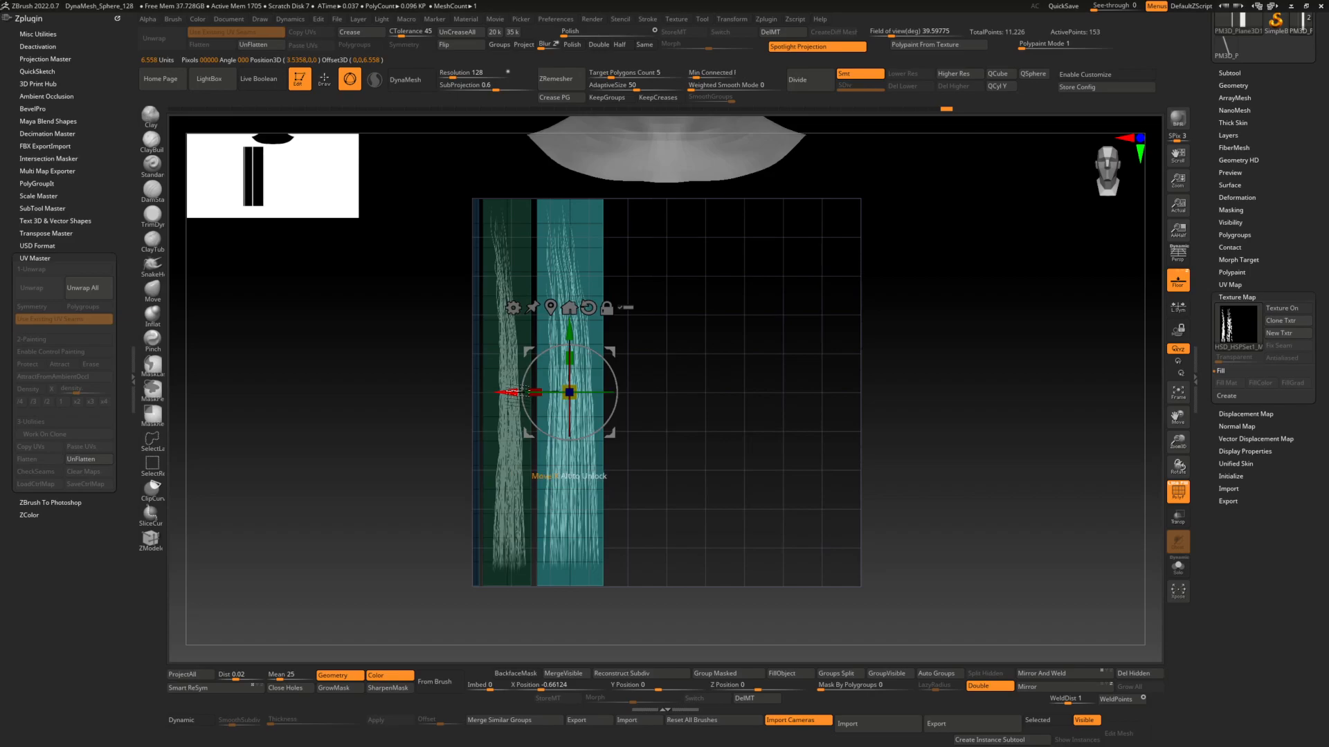
pyautogui.press('q')
pyautogui.keyDown('ctrl'); pyautogui.click(387, 392); pyautogui.keyUp('ctrl')
pyautogui.keyDown('ctrl'); pyautogui.moveTo(385, 388); pyautogui.dragTo(412, 404); pyautogui.keyUp('ctrl')
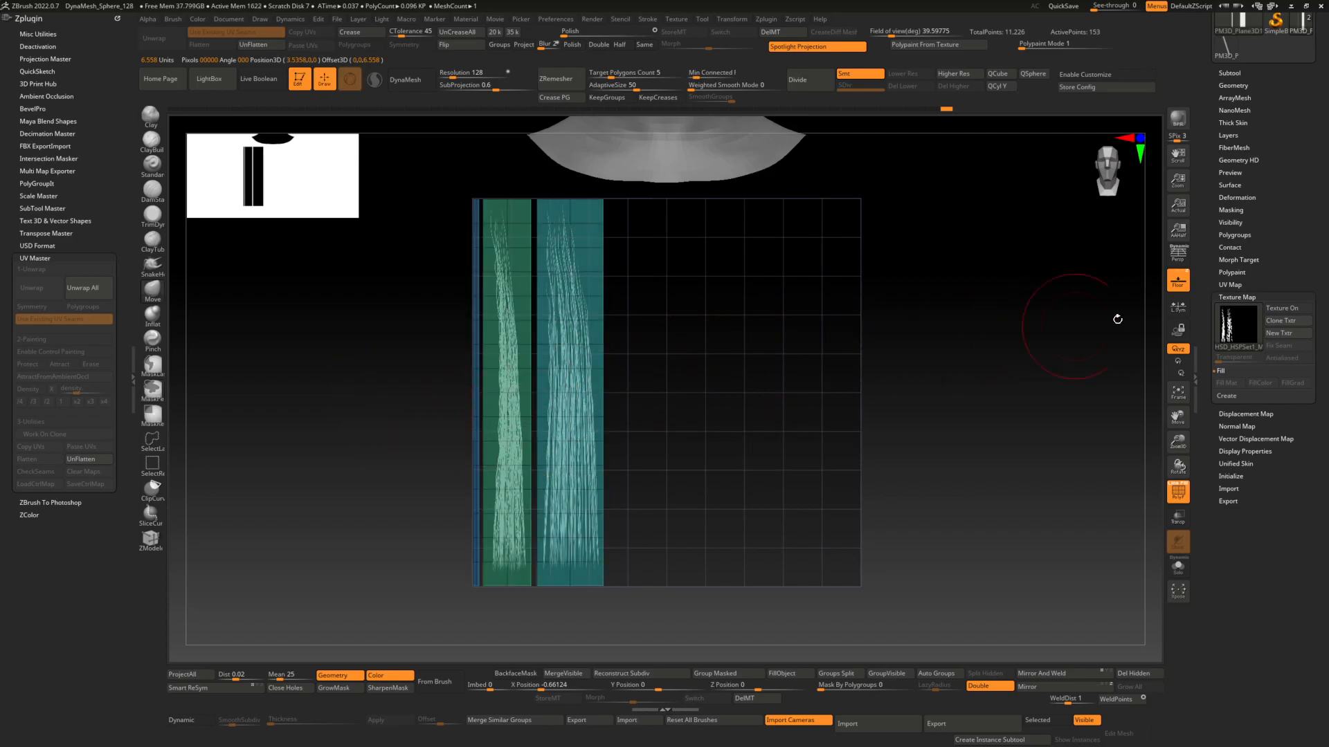
# Unflatten the UVs and turn the texture on for the hair strips.
pyautogui.click(97, 461)
pyautogui.click(1289, 310)
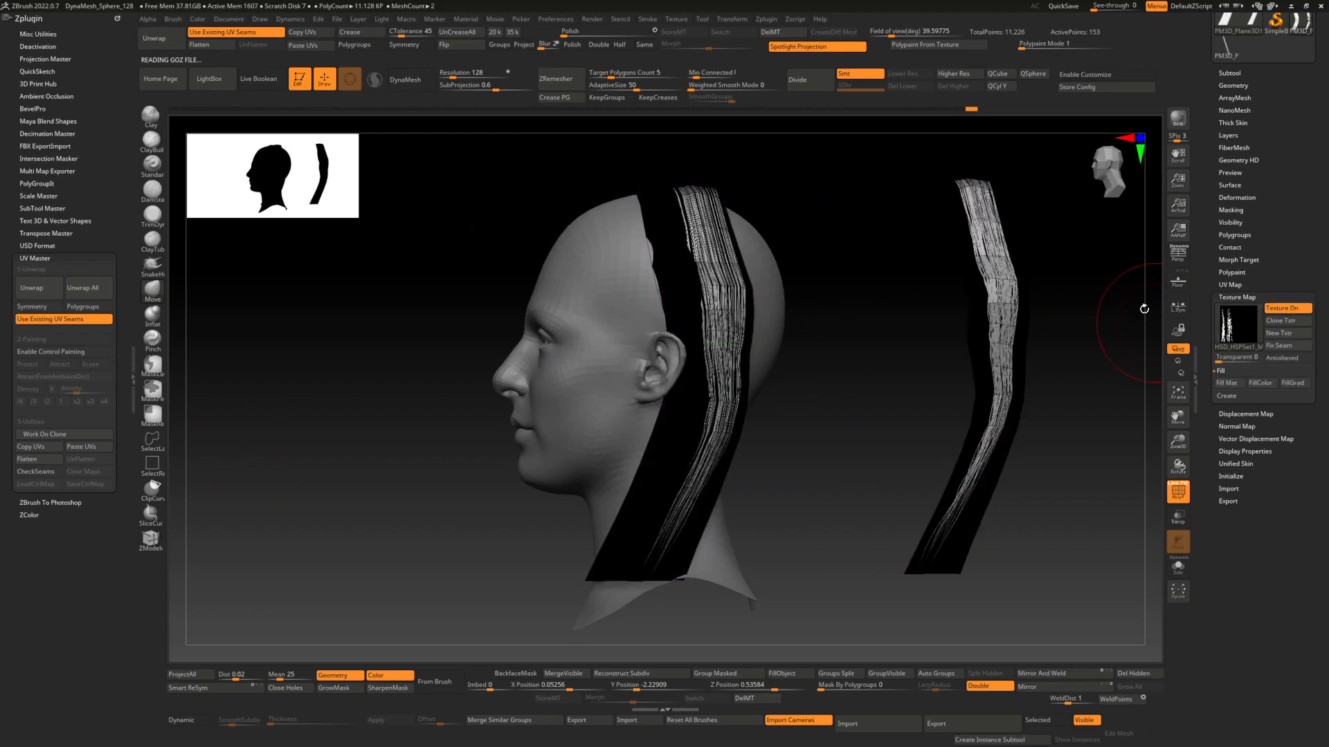
pyautogui.moveTo(953, 338); pyautogui.dragTo(739, 304)
pyautogui.moveTo(661, 268)
pyautogui.mouseDown(button='right')
pyautogui.moveTo(653, 254)
pyautogui.moveTo(649, 267)
pyautogui.mouseUp(button='right')
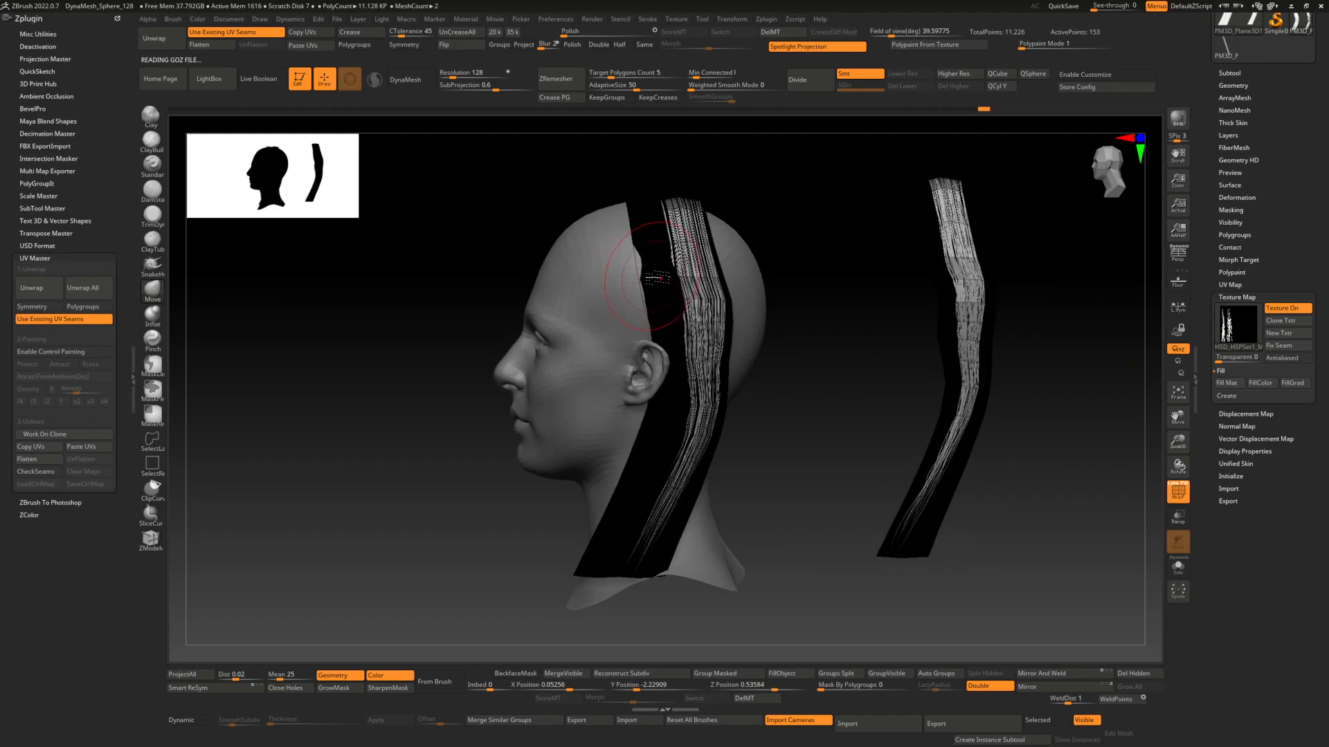
# Isolate the spacer strip, reset its gizmo orientation, and move it in front of the face, clear of the head.
pyautogui.keyDown('ctrl'); pyautogui.keyDown('shift'); pyautogui.click(641, 280); pyautogui.keyUp('shift'); pyautogui.keyUp('ctrl')
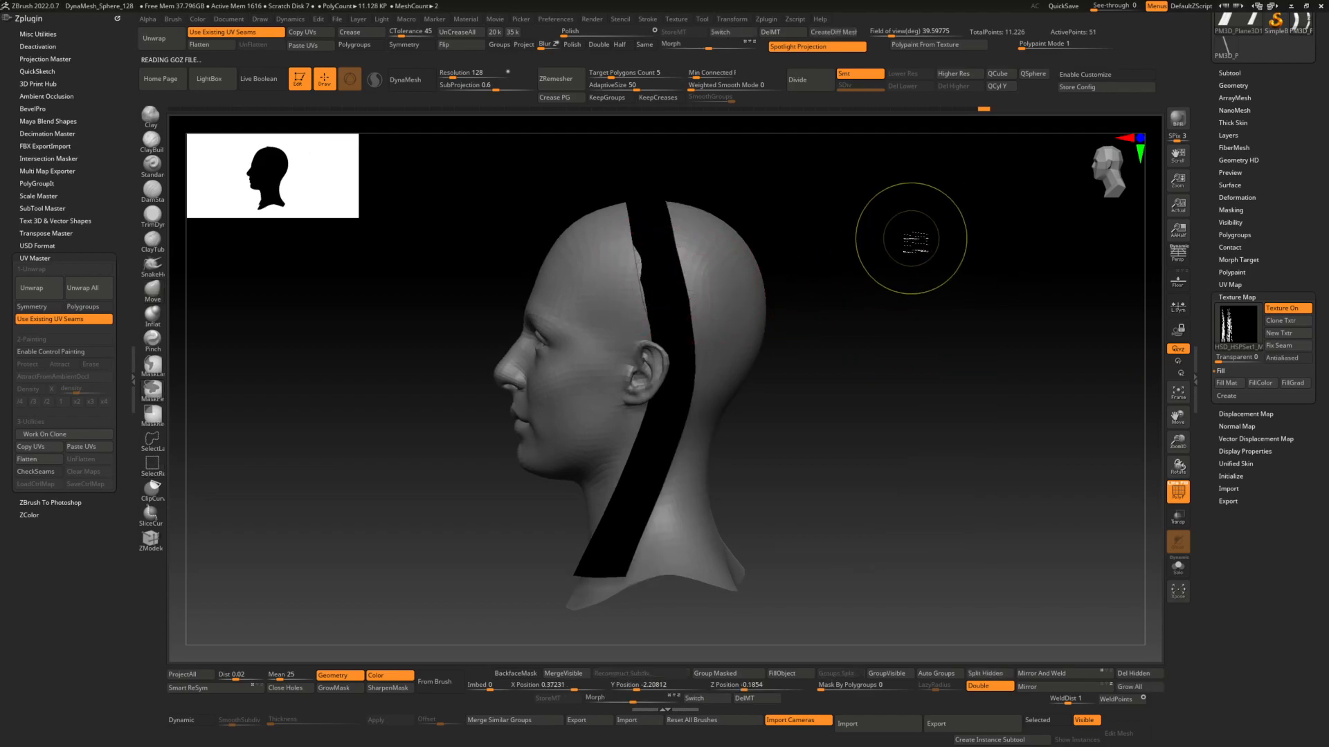
pyautogui.press('w')
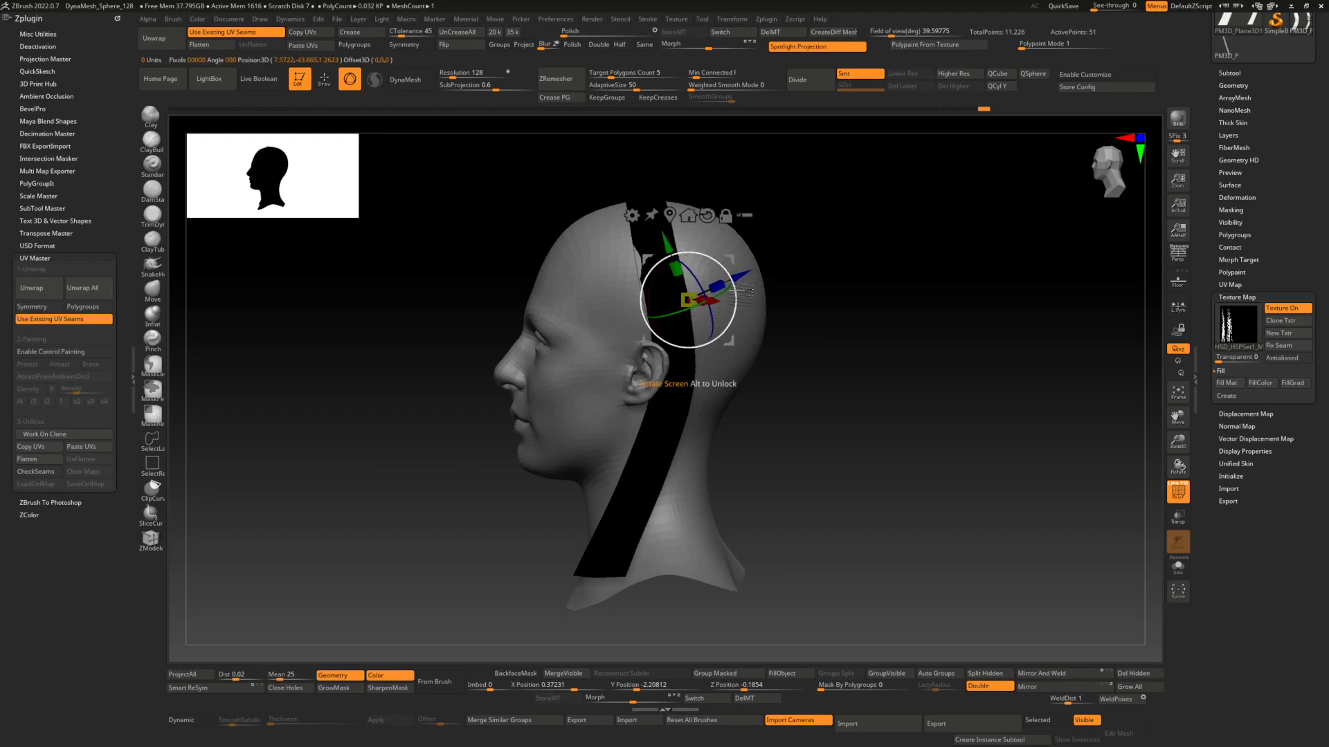
pyautogui.keyDown('alt'); pyautogui.click(708, 216); pyautogui.keyUp('alt')
pyautogui.moveTo(629, 300)
pyautogui.keyDown('alt'); pyautogui.mouseDown()
pyautogui.moveTo(536, 298)
pyautogui.moveTo(654, 275)
pyautogui.moveTo(426, 297)
pyautogui.moveTo(624, 299)
pyautogui.mouseUp(); pyautogui.keyUp('alt')
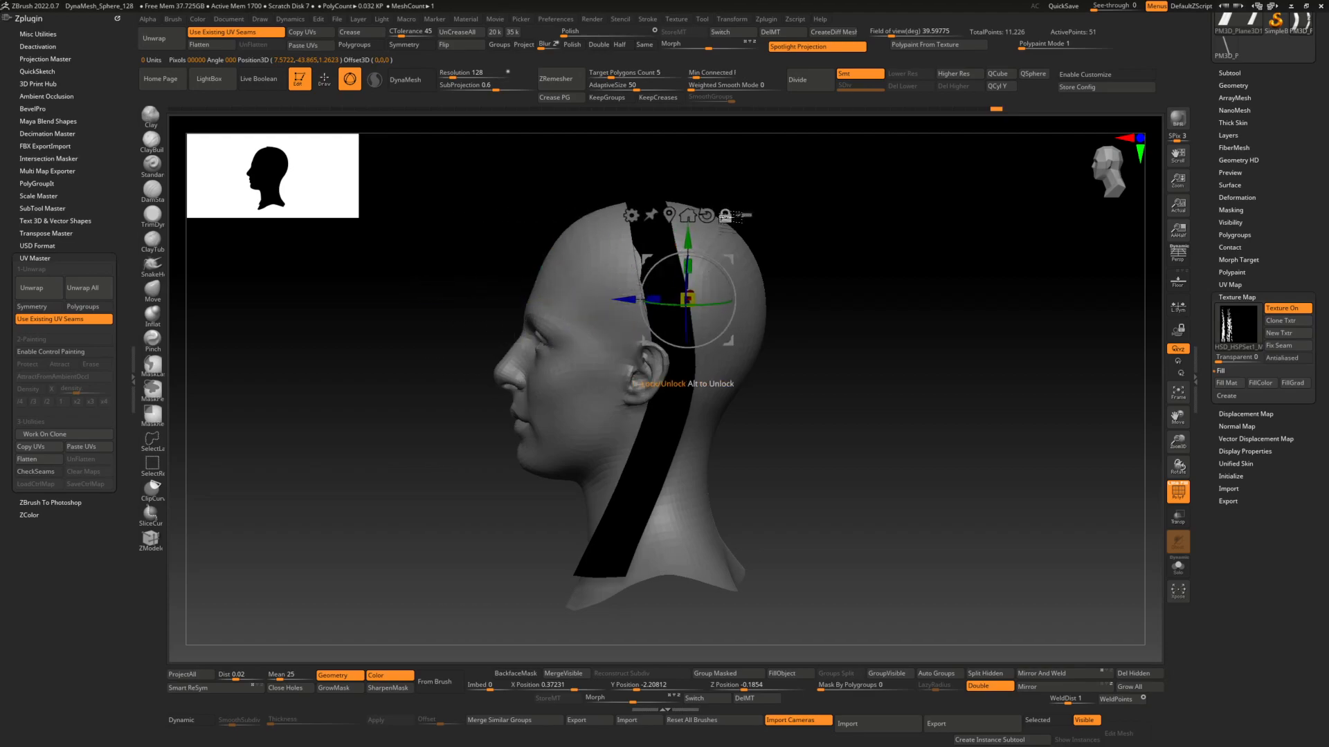
pyautogui.press('q')
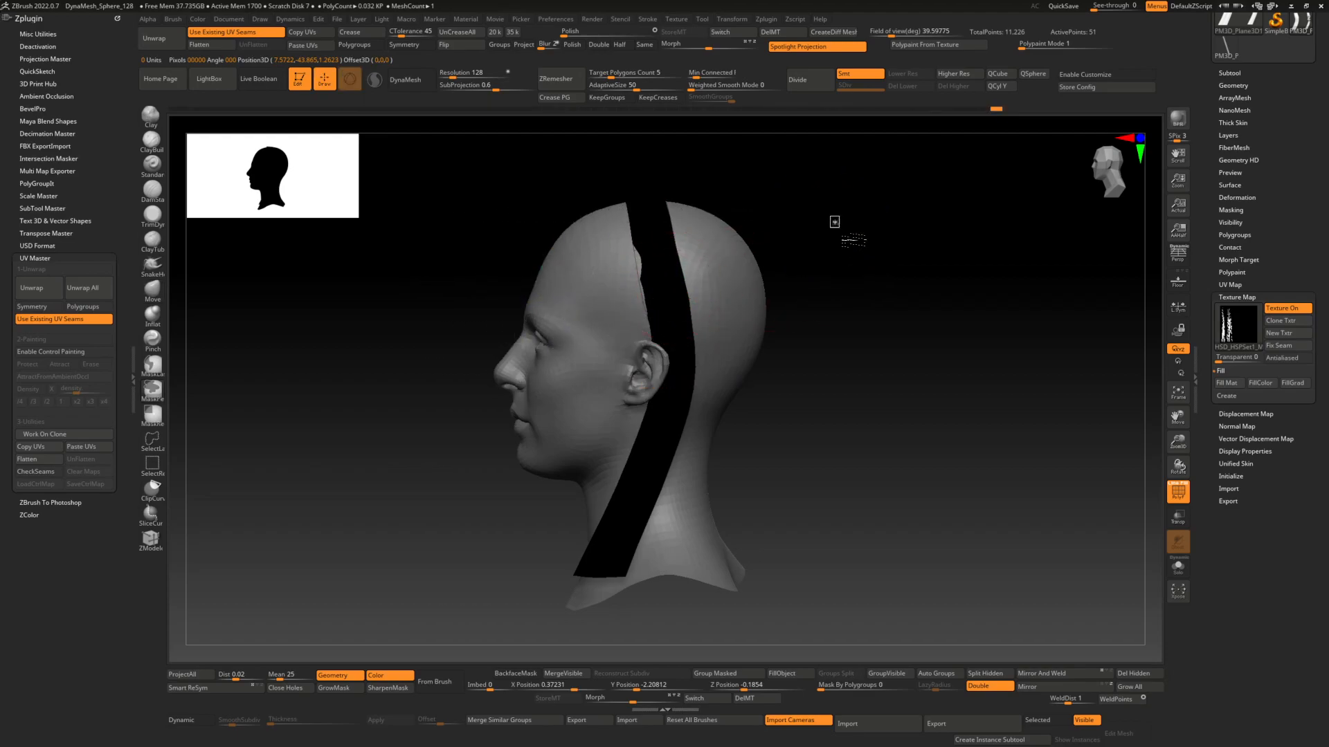
pyautogui.press('w')
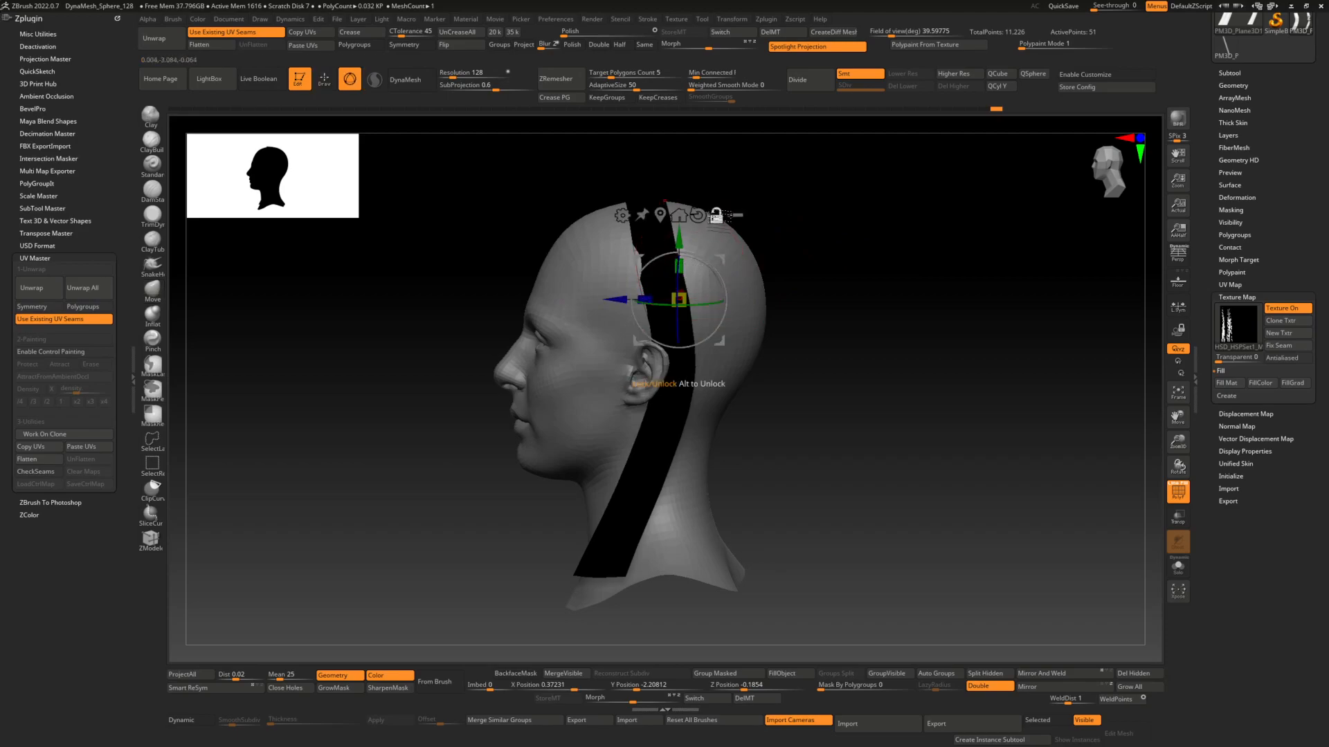
pyautogui.moveTo(613, 299); pyautogui.dragTo(368, 298)
pyautogui.press('q')
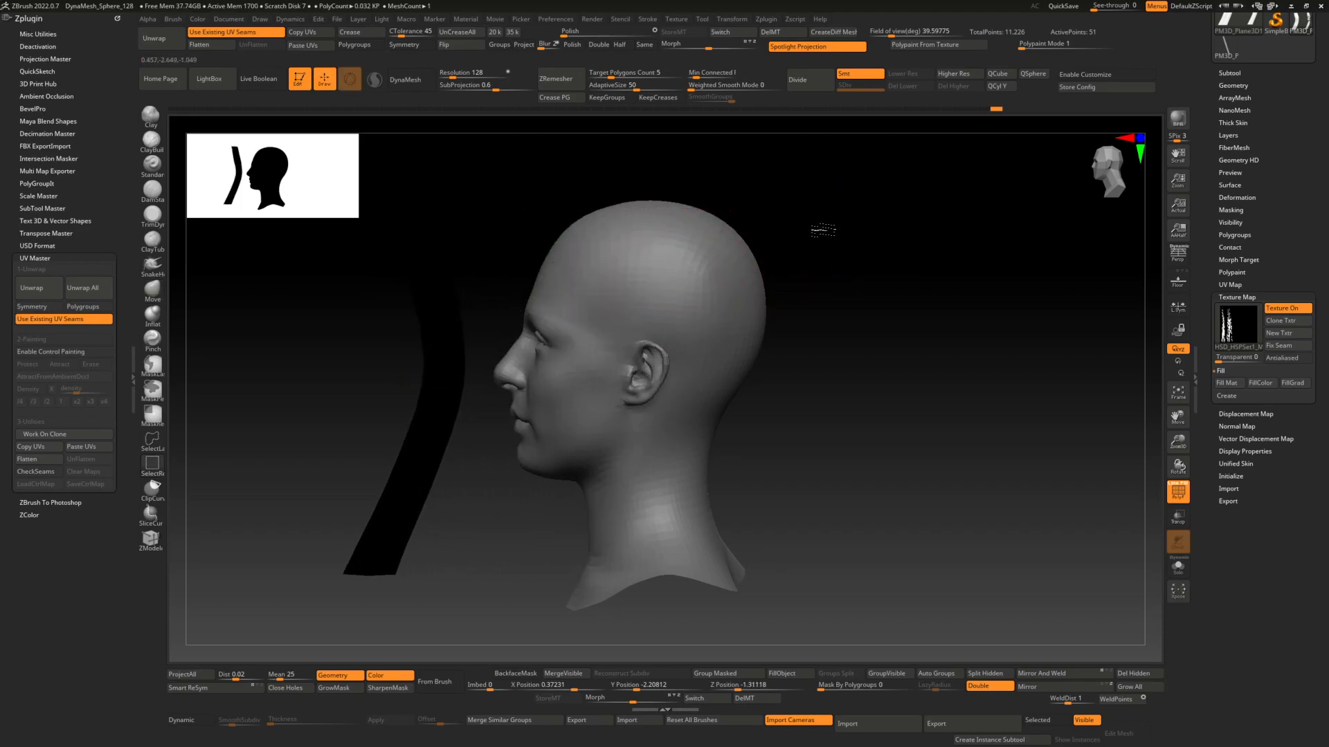
# Unhide all the strips and hide the spacer, leaving only the two textured strips visible.
pyautogui.keyDown('ctrl'); pyautogui.keyDown('shift'); pyautogui.click(816, 231); pyautogui.keyUp('shift'); pyautogui.keyUp('ctrl')
pyautogui.moveTo(822, 238); pyautogui.dragTo(786, 243)
pyautogui.keyDown('ctrl'); pyautogui.moveTo(717, 297); pyautogui.dragTo(701, 313, button='right'); pyautogui.keyUp('ctrl')
pyautogui.keyDown('ctrl'); pyautogui.click(828, 280); pyautogui.keyUp('ctrl')
pyautogui.keyDown('ctrl'); pyautogui.click(828, 280); pyautogui.keyUp('ctrl')
pyautogui.keyDown('ctrl'); pyautogui.keyDown('shift'); pyautogui.click(484, 381); pyautogui.keyUp('shift'); pyautogui.keyUp('ctrl')
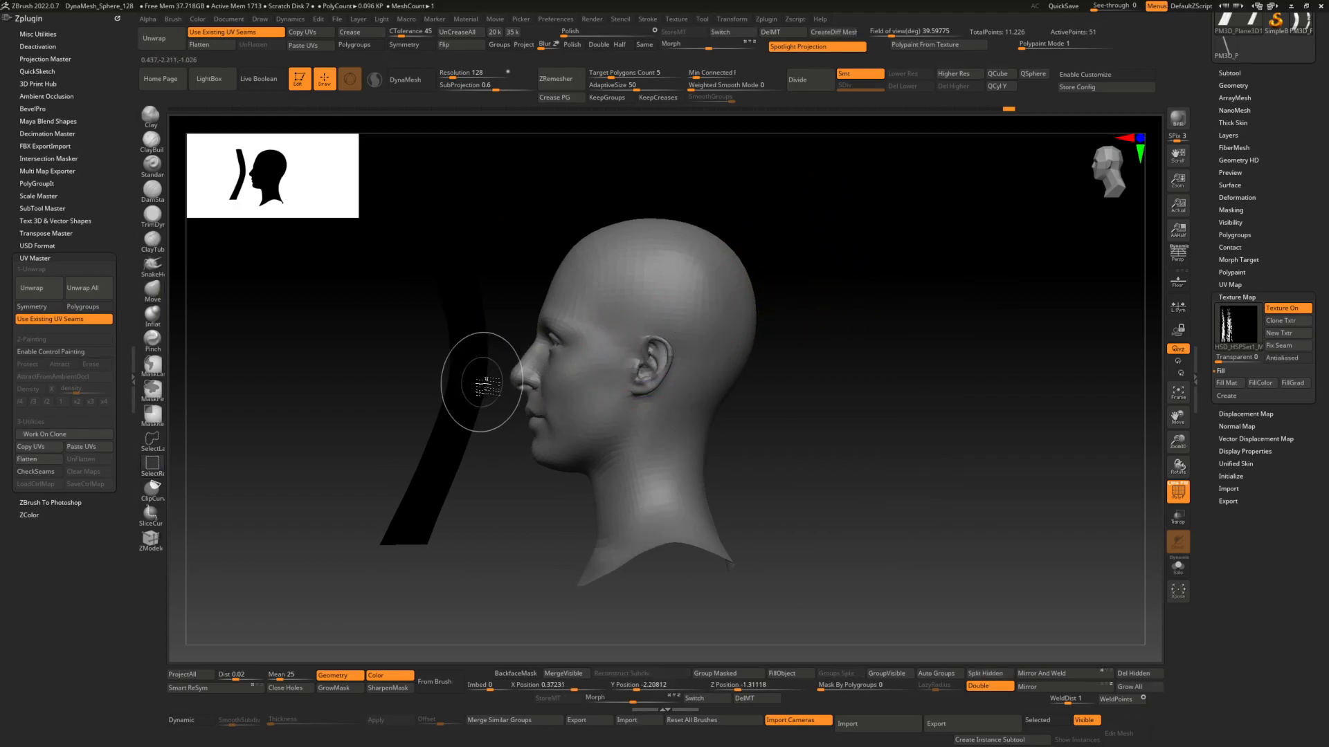
pyautogui.keyDown('ctrl'); pyautogui.keyDown('shift'); pyautogui.click(482, 380); pyautogui.keyUp('shift'); pyautogui.keyUp('ctrl')
# Center the gizmo on the two textured strips and shift them slightly forward on the head.
pyautogui.press('w')
pyautogui.rightClick(724, 303)
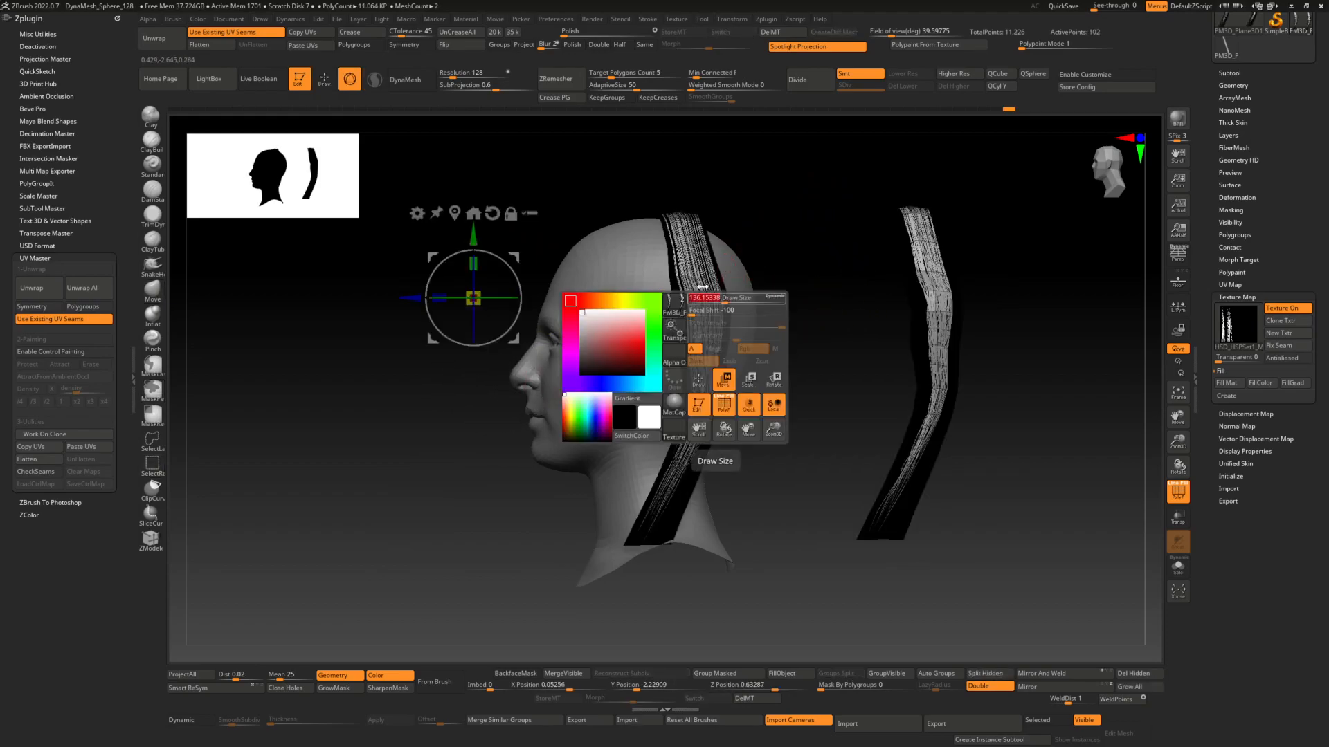
pyautogui.click(455, 213)
pyautogui.moveTo(717, 367); pyautogui.dragTo(706, 368)
pyautogui.press('q')
# Mask the front strip and move the other strip in beside it, against the side of the head.
pyautogui.keyDown('ctrl'); pyautogui.moveTo(447, 181); pyautogui.dragTo(803, 514); pyautogui.keyUp('ctrl')
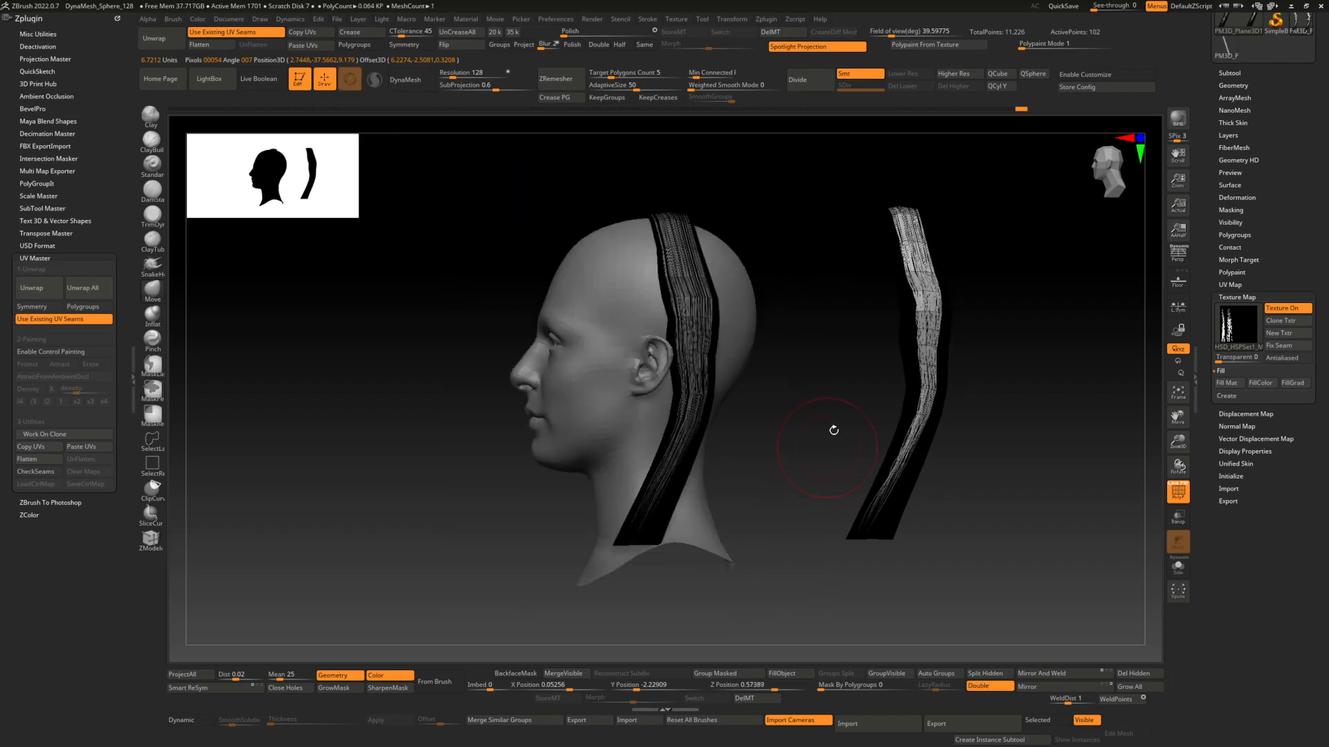
pyautogui.press('w')
pyautogui.click(767, 284)
pyautogui.moveTo(847, 367); pyautogui.dragTo(655, 367)
pyautogui.moveTo(996, 408); pyautogui.dragTo(824, 402)
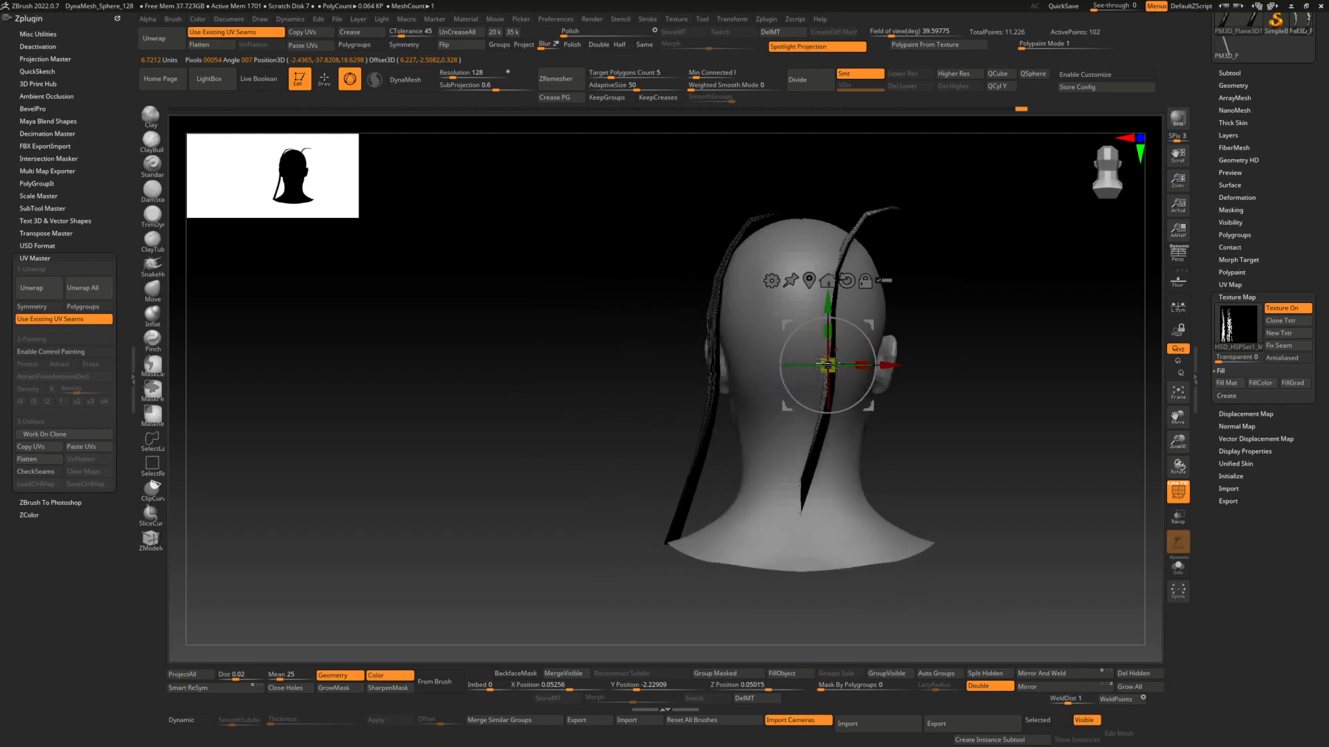
pyautogui.moveTo(885, 370); pyautogui.dragTo(771, 374)
pyautogui.moveTo(623, 339)
pyautogui.mouseDown()
pyautogui.moveTo(842, 318)
pyautogui.moveTo(772, 315)
pyautogui.moveTo(788, 310)
pyautogui.mouseUp()
pyautogui.press('q')
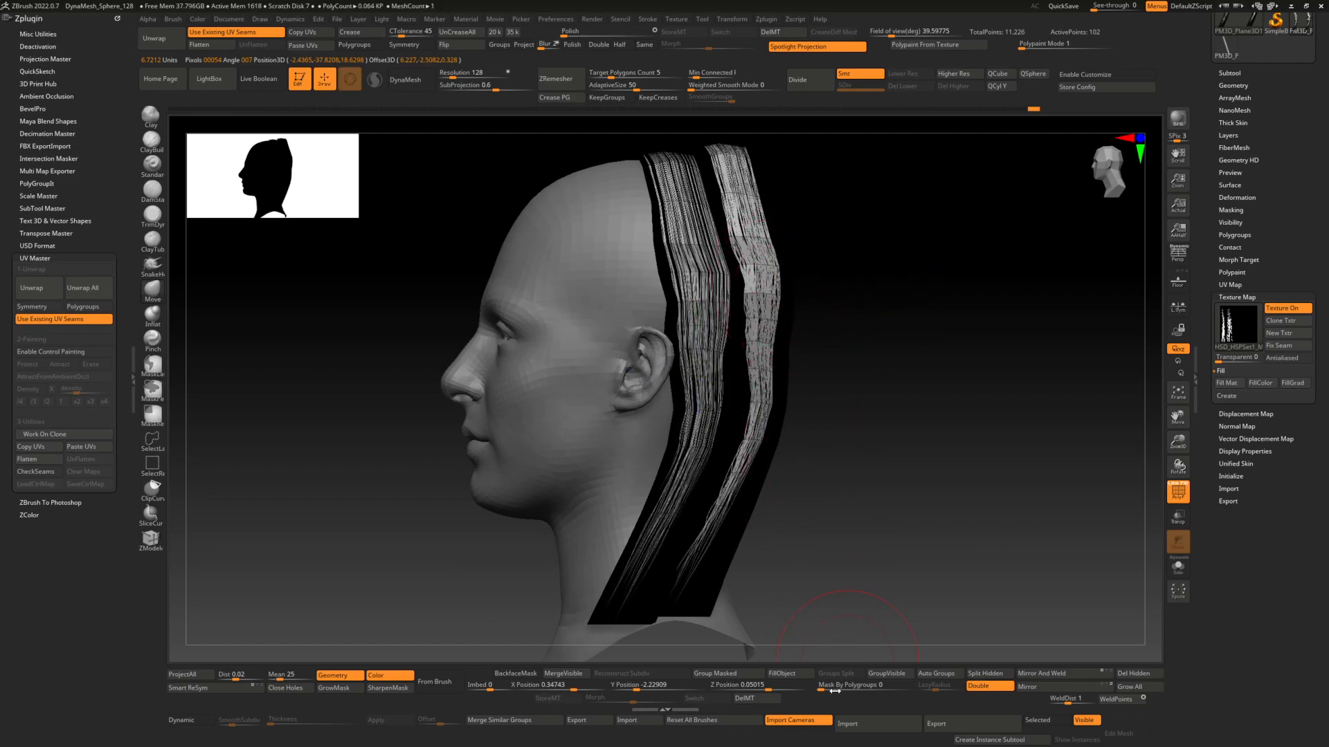
# Set Mask By Polygroups to 100, enlarge the brush, and move the rear strip's upper part closer to the front strip.
pyautogui.moveTo(913, 683); pyautogui.dragTo(928, 683)
pyautogui.press('space')
pyautogui.moveTo(783, 258); pyautogui.dragTo(800, 257)
pyautogui.keyDown('alt'); pyautogui.moveTo(777, 202); pyautogui.dragTo(785, 245, button='right'); pyautogui.keyUp('alt')
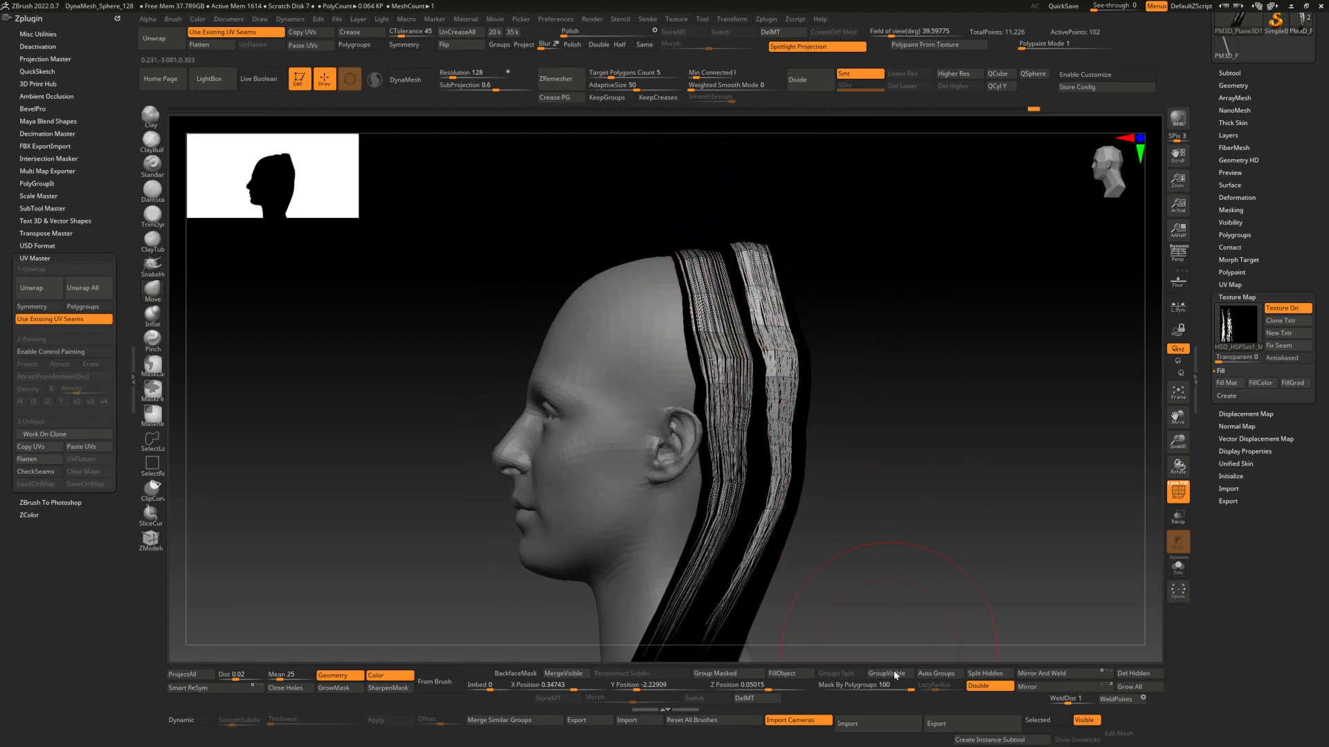
pyautogui.moveTo(755, 255); pyautogui.dragTo(740, 260)
pyautogui.moveTo(750, 273); pyautogui.dragTo(685, 278, button='right')
pyautogui.moveTo(782, 352); pyautogui.dragTo(763, 350)
pyautogui.moveTo(993, 353); pyautogui.dragTo(1067, 351, button='right')
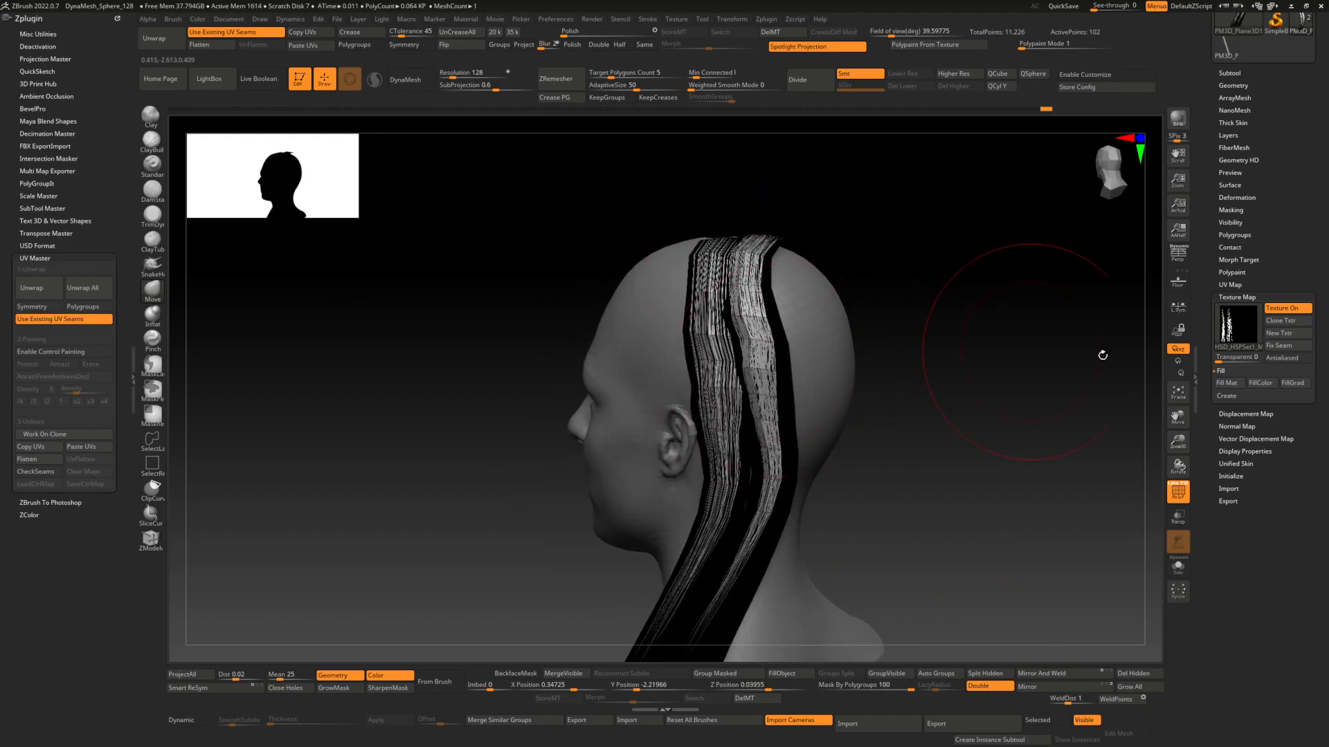
# Set the texture's transparency to 11 and pull the rear strip's middle section in behind the ear.
pyautogui.moveTo(1229, 356); pyautogui.dragTo(1238, 358)
pyautogui.moveTo(699, 354); pyautogui.dragTo(760, 364, button='right')
pyautogui.moveTo(760, 364); pyautogui.dragTo(738, 363)
pyautogui.moveTo(778, 450); pyautogui.dragTo(755, 452)
pyautogui.keyDown('alt'); pyautogui.moveTo(774, 513); pyautogui.dragTo(761, 459, button='right'); pyautogui.keyUp('alt')
pyautogui.moveTo(761, 460); pyautogui.dragTo(733, 465)
# Shape the strips' lower ends along the neck with the Move brush, undoing the last pull and smoothing the end.
pyautogui.moveTo(695, 497)
pyautogui.mouseDown()
pyautogui.moveTo(676, 501)
pyautogui.moveTo(710, 479)
pyautogui.moveTo(723, 490)
pyautogui.moveTo(705, 494)
pyautogui.mouseUp()
pyautogui.keyDown('alt'); pyautogui.moveTo(699, 536); pyautogui.dragTo(697, 438, button='right'); pyautogui.keyUp('alt')
pyautogui.moveTo(700, 440); pyautogui.dragTo(681, 443)
pyautogui.moveTo(685, 503); pyautogui.dragTo(676, 505)
pyautogui.hotkey('ctrl', 'z')
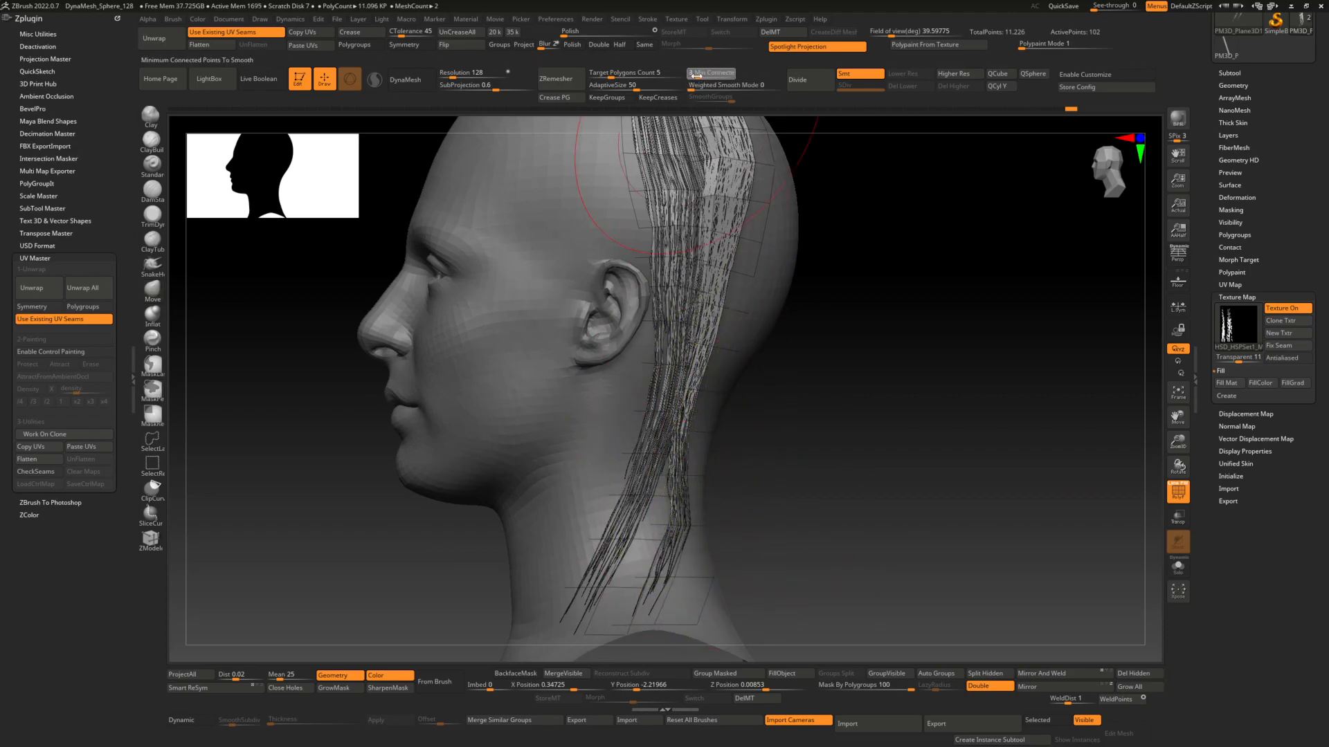
pyautogui.moveTo(688, 509)
pyautogui.keyDown('shift'); pyautogui.mouseDown()
pyautogui.moveTo(684, 537)
pyautogui.moveTo(682, 499)
pyautogui.moveTo(676, 546)
pyautogui.mouseUp(); pyautogui.keyUp('shift')
pyautogui.moveTo(675, 600)
pyautogui.mouseDown()
pyautogui.moveTo(661, 576)
pyautogui.moveTo(684, 506)
pyautogui.mouseUp()
pyautogui.moveTo(709, 512); pyautogui.dragTo(609, 512, button='right')
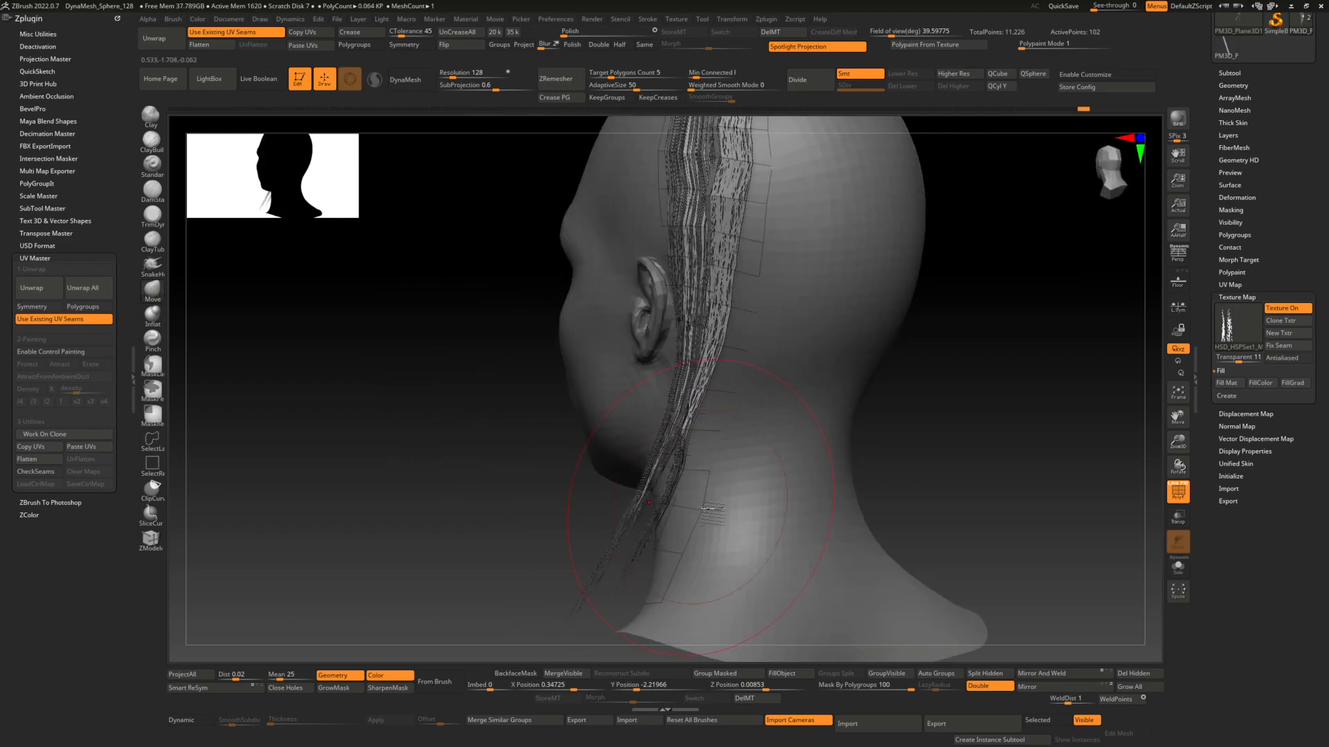
pyautogui.press('space')
pyautogui.moveTo(685, 512)
pyautogui.mouseDown()
pyautogui.moveTo(674, 495)
pyautogui.moveTo(700, 490)
pyautogui.mouseUp()
# Reshape the strips' upper ends with the Move brush so they follow the crown of the head.
pyautogui.moveTo(668, 443)
pyautogui.mouseDown(button='right')
pyautogui.moveTo(750, 427)
pyautogui.moveTo(758, 564)
pyautogui.mouseUp(button='right')
pyautogui.moveTo(786, 273); pyautogui.dragTo(769, 285)
pyautogui.moveTo(770, 239); pyautogui.dragTo(762, 198)
pyautogui.moveTo(754, 201)
pyautogui.keyDown('alt'); pyautogui.mouseDown(button='right')
pyautogui.moveTo(759, 257)
pyautogui.moveTo(717, 283)
pyautogui.mouseUp(button='right'); pyautogui.keyUp('alt')
pyautogui.moveTo(726, 255); pyautogui.dragTo(728, 244)
pyautogui.moveTo(733, 236); pyautogui.dragTo(713, 311, button='right')
pyautogui.moveTo(689, 232); pyautogui.dragTo(678, 223)
pyautogui.moveTo(807, 201); pyautogui.dragTo(751, 231, button='right')
pyautogui.moveTo(761, 218); pyautogui.dragTo(747, 206)
pyautogui.moveTo(726, 276)
pyautogui.mouseDown(button='right')
pyautogui.moveTo(769, 217)
pyautogui.moveTo(632, 362)
pyautogui.moveTo(661, 342)
pyautogui.moveTo(681, 398)
pyautogui.moveTo(706, 362)
pyautogui.mouseUp(button='right')
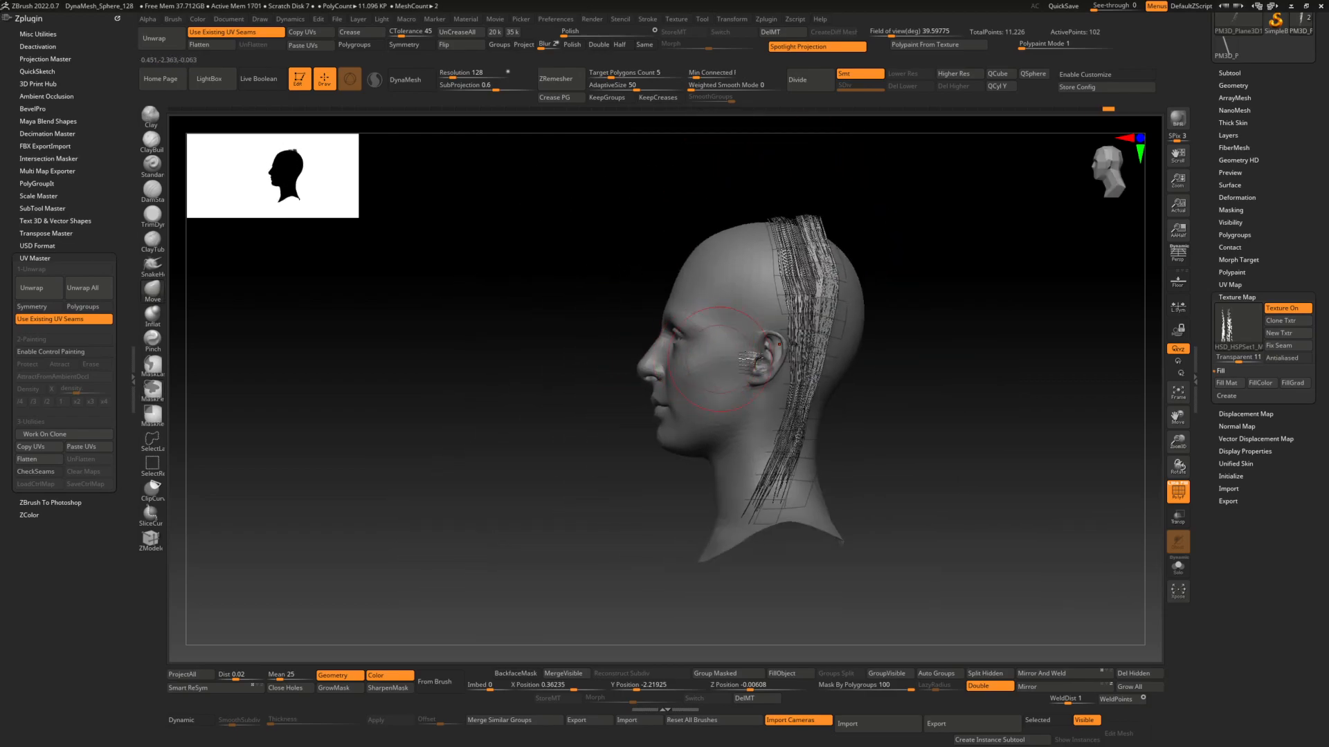
# Turn off the texture display and unhide the spacer strip.
pyautogui.click(1290, 309)
pyautogui.moveTo(973, 359)
pyautogui.keyDown('ctrl'); pyautogui.mouseDown(button='right')
pyautogui.moveTo(658, 377)
pyautogui.moveTo(982, 394)
pyautogui.moveTo(860, 397)
pyautogui.mouseUp(button='right'); pyautogui.keyUp('ctrl')
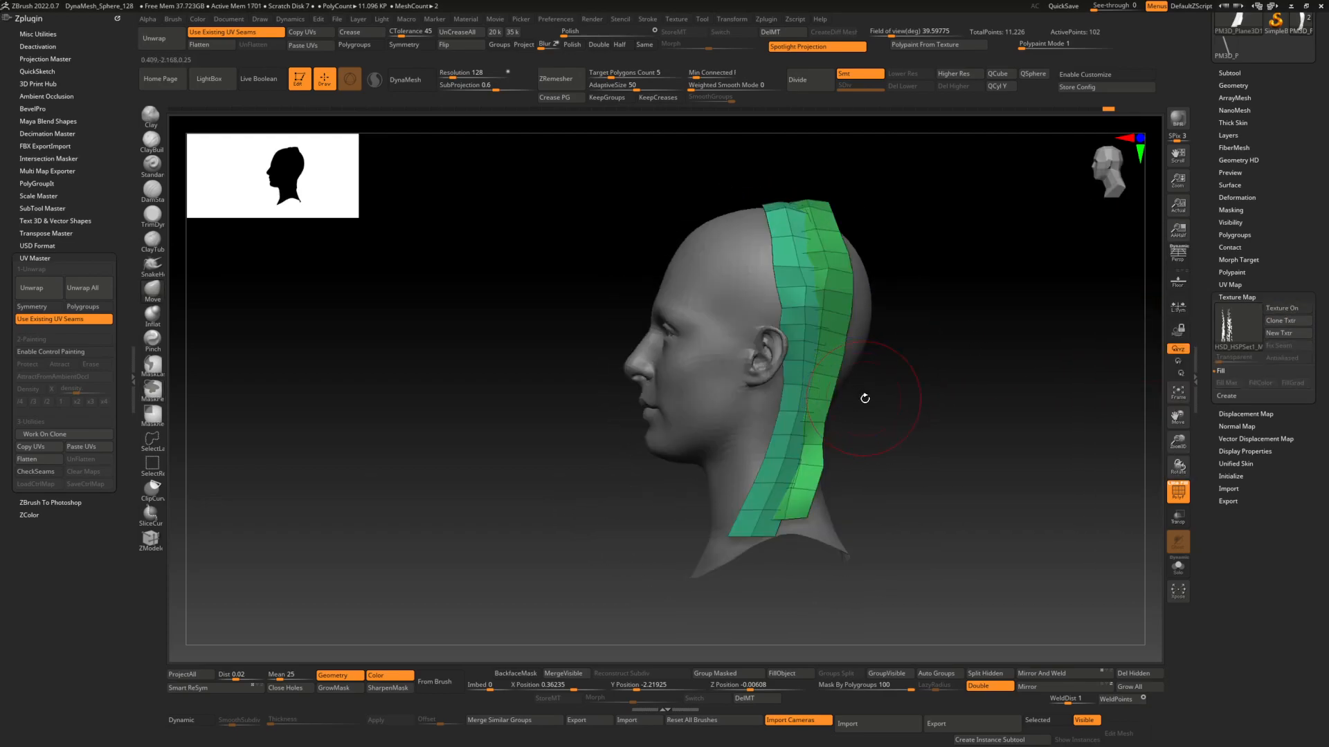
pyautogui.keyDown('ctrl'); pyautogui.keyDown('shift'); pyautogui.click(937, 405); pyautogui.keyUp('shift'); pyautogui.keyUp('ctrl')
pyautogui.keyDown('ctrl'); pyautogui.moveTo(590, 283); pyautogui.dragTo(587, 273, button='right'); pyautogui.keyUp('ctrl')
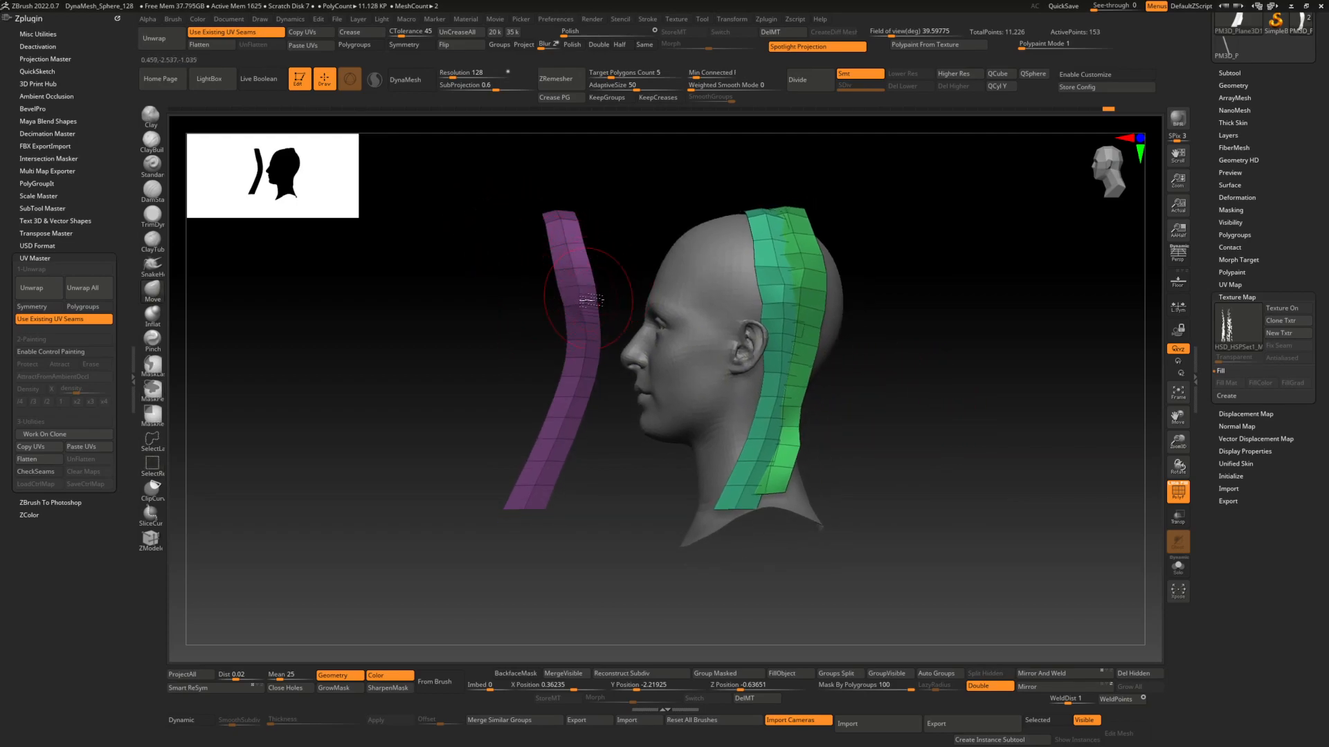
# Toggle the texture display to compare the spacer strip with the textured hair cards.
pyautogui.click(1293, 309)
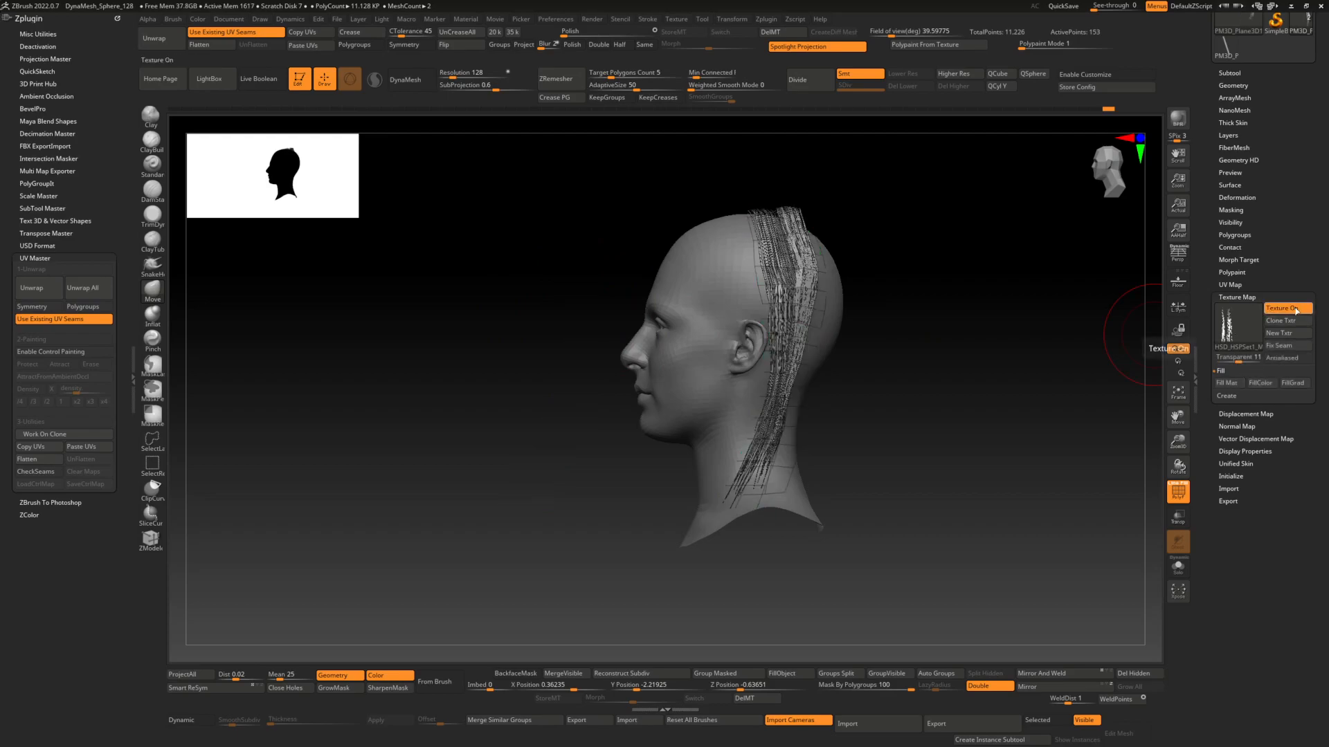
pyautogui.click(1293, 310)
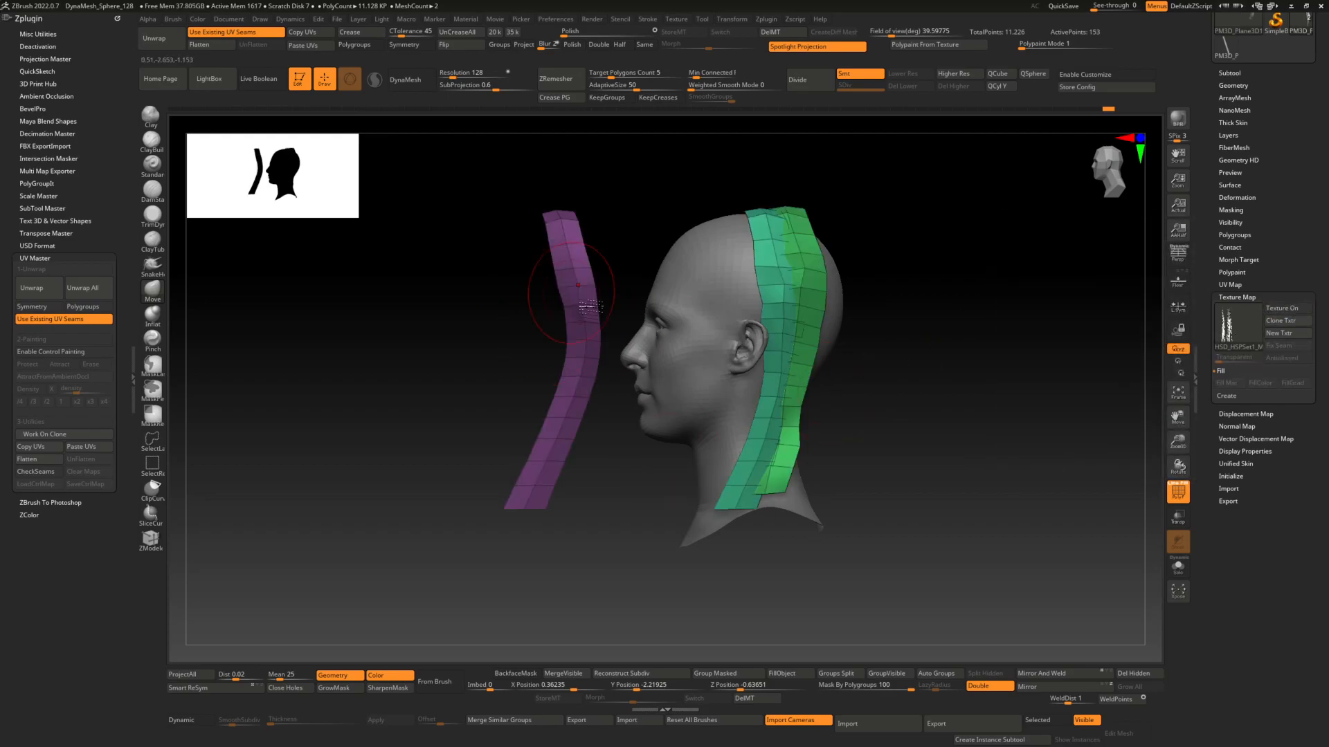
pyautogui.click(1293, 309)
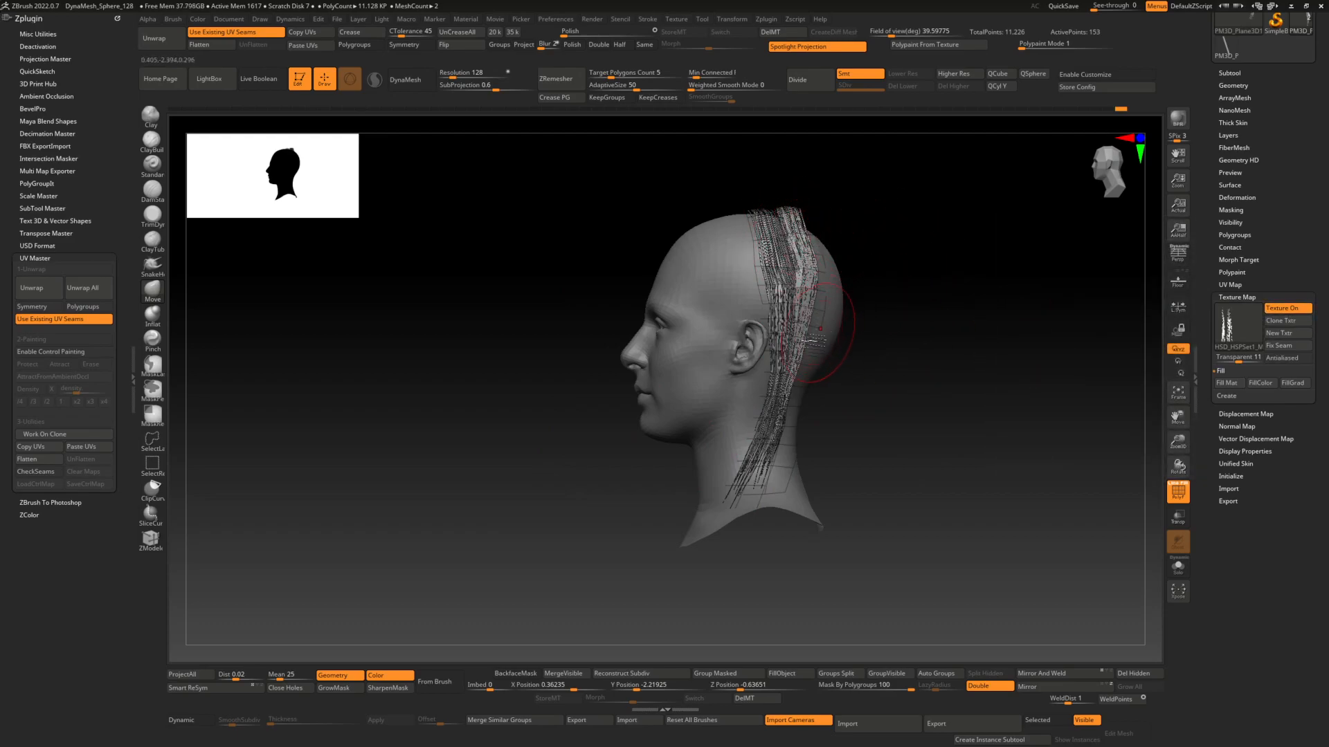
pyautogui.click(1287, 309)
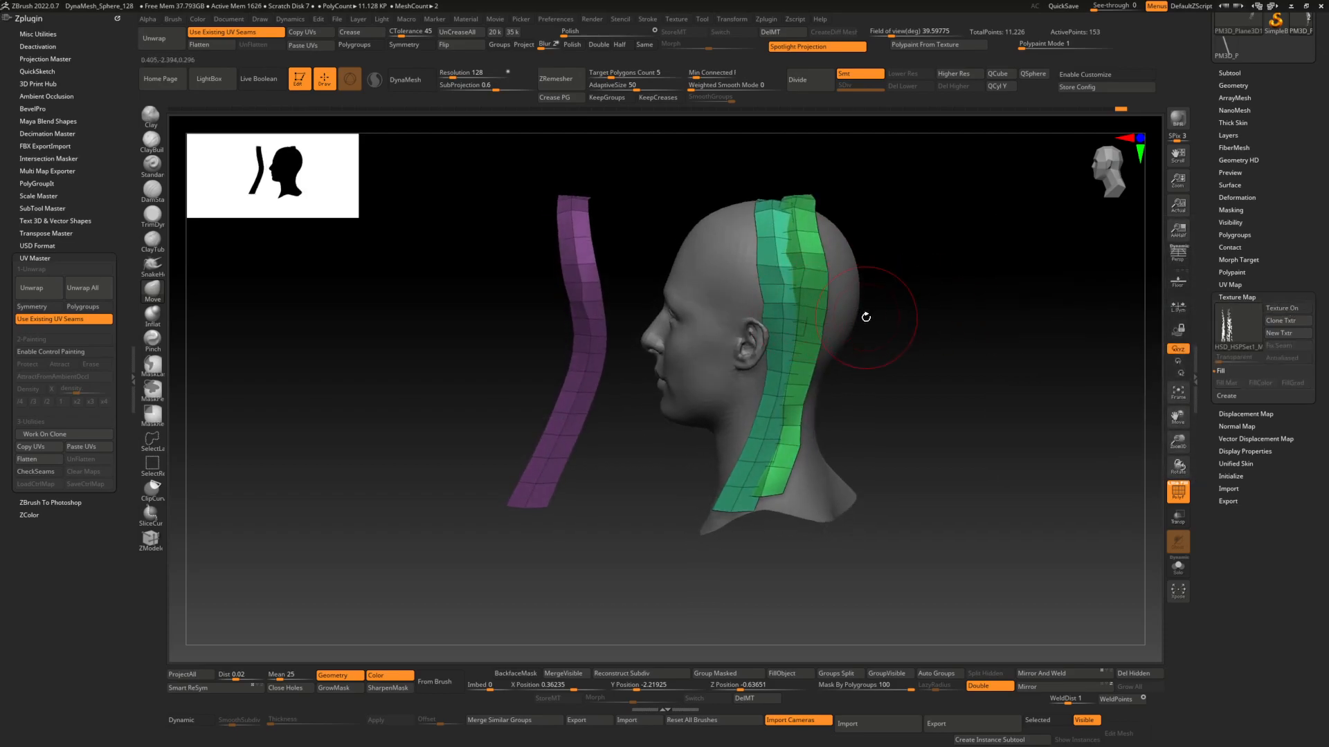
pyautogui.press('w')
pyautogui.keyDown('ctrl'); pyautogui.moveTo(728, 343); pyautogui.dragTo(821, 344); pyautogui.keyUp('ctrl')
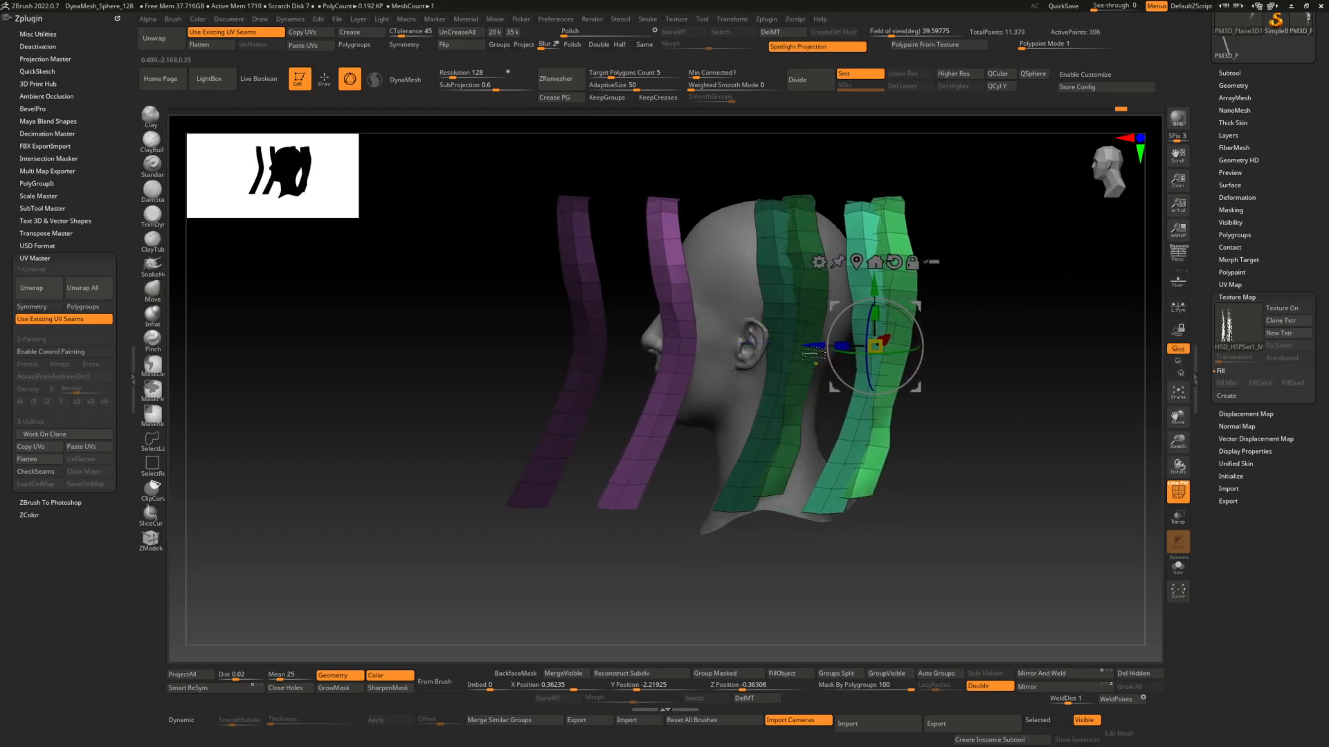
pyautogui.hotkey('ctrl', 'z')
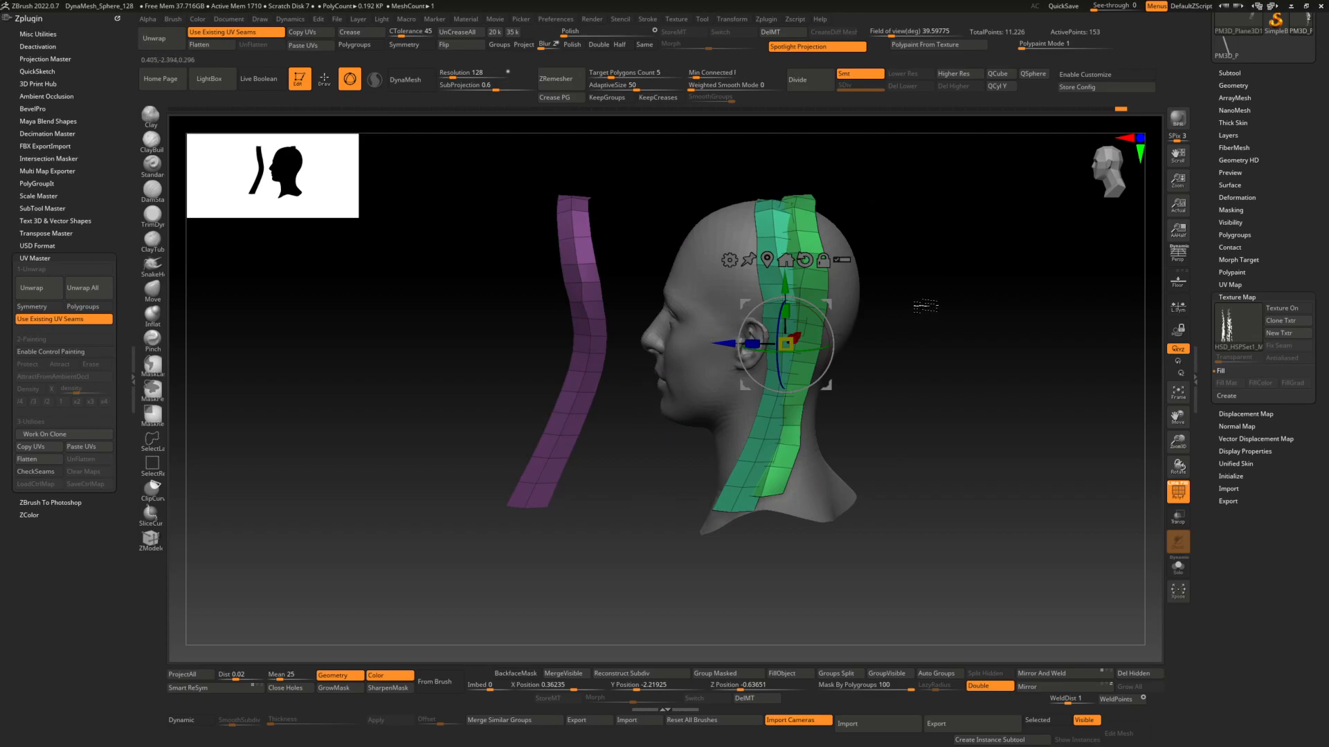
pyautogui.keyDown('shift'); pyautogui.moveTo(926, 306); pyautogui.dragTo(932, 302); pyautogui.keyUp('shift')
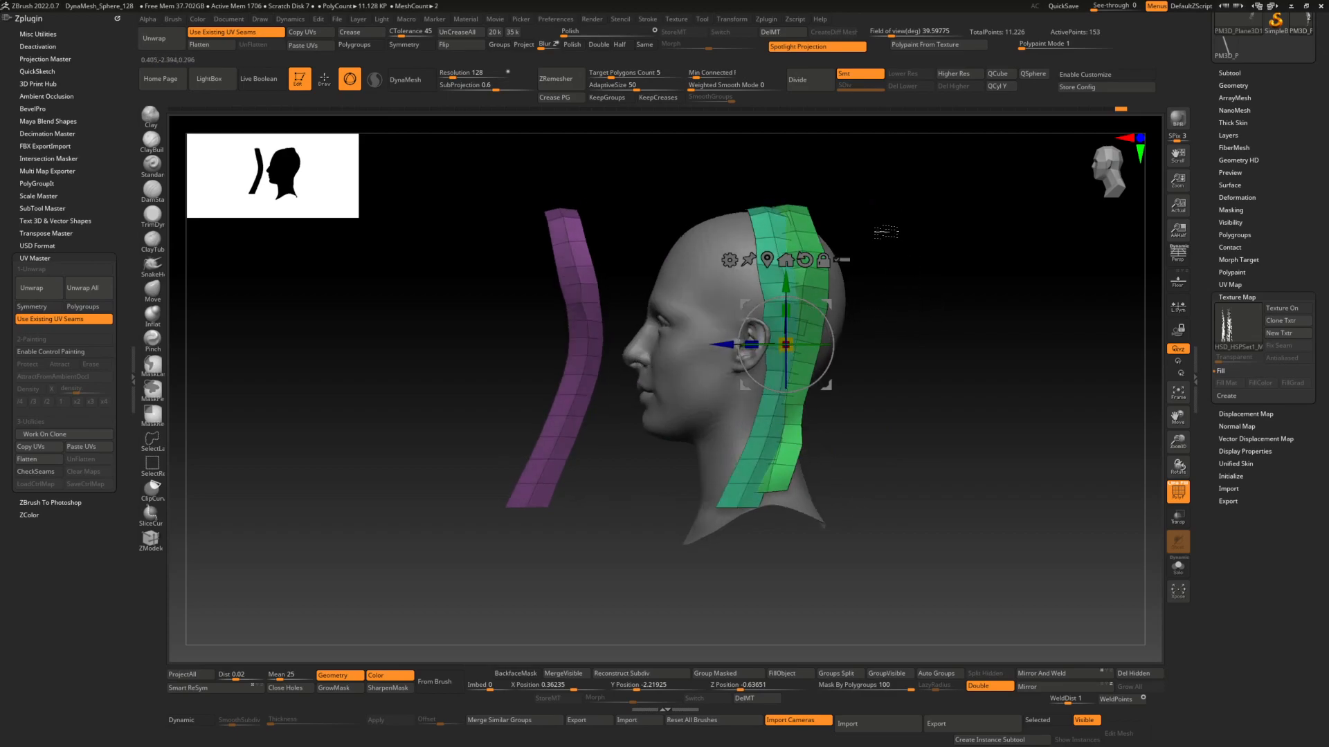
# Mask the spacer strip and duplicate the two hair strips toward the back of the head.
pyautogui.keyDown('ctrl'); pyautogui.moveTo(427, 164); pyautogui.dragTo(640, 550); pyautogui.keyUp('ctrl')
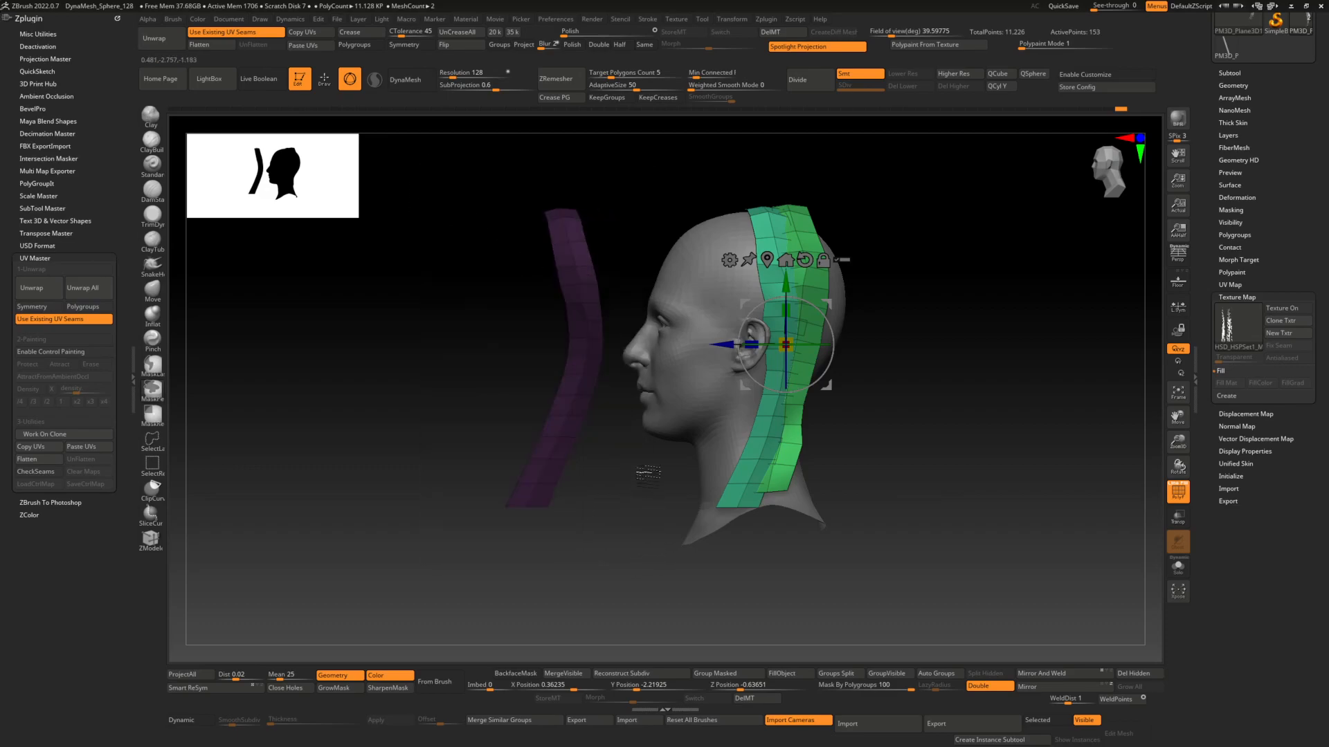
pyautogui.keyDown('ctrl'); pyautogui.moveTo(728, 344); pyautogui.dragTo(775, 344); pyautogui.keyUp('ctrl')
pyautogui.moveTo(775, 344); pyautogui.dragTo(867, 350, button='right')
pyautogui.moveTo(869, 349); pyautogui.dragTo(882, 351)
# Turn the texture on and reposition the duplicated strips against the back of the head.
pyautogui.click(1279, 309)
pyautogui.moveTo(917, 338); pyautogui.dragTo(902, 336, button='right')
pyautogui.keyDown('alt'); pyautogui.moveTo(902, 337); pyautogui.dragTo(871, 410, button='right'); pyautogui.keyUp('alt')
pyautogui.moveTo(872, 410); pyautogui.dragTo(802, 436, button='right')
pyautogui.moveTo(832, 431); pyautogui.dragTo(828, 436)
pyautogui.moveTo(816, 387); pyautogui.dragTo(823, 377)
pyautogui.moveTo(823, 378); pyautogui.dragTo(840, 362, button='right')
# Clear the mask, auto-group all the strips into separate polygroups, and turn the texture off.
pyautogui.press('q')
pyautogui.click(933, 673)
pyautogui.keyDown('ctrl'); pyautogui.click(988, 521); pyautogui.keyUp('ctrl')
pyautogui.keyDown('ctrl'); pyautogui.moveTo(991, 518); pyautogui.dragTo(1003, 532); pyautogui.keyUp('ctrl')
pyautogui.click(947, 674)
pyautogui.moveTo(963, 526); pyautogui.dragTo(854, 345, button='right')
pyautogui.click(1277, 308)
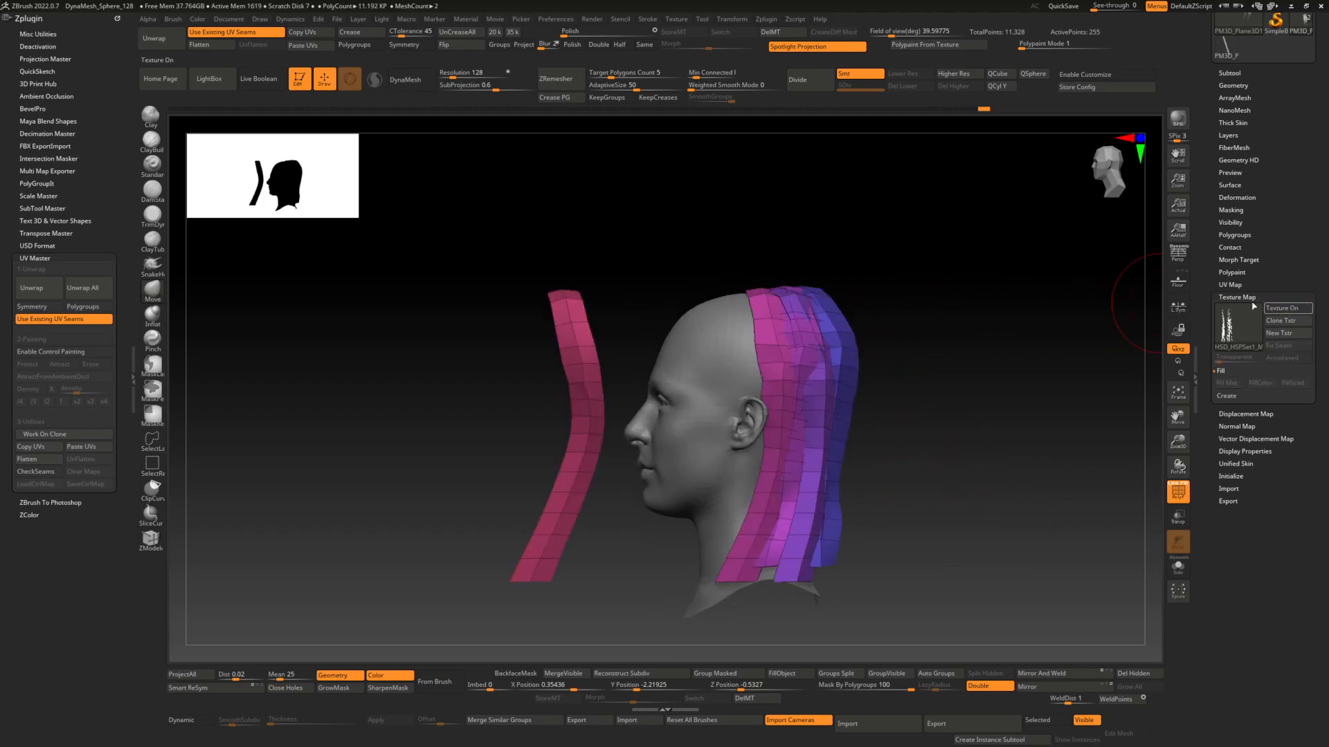
# Mask the spacer strip and display the hair texture on the strips with antialiasing off.
pyautogui.keyDown('ctrl'); pyautogui.moveTo(473, 246); pyautogui.dragTo(662, 615); pyautogui.keyUp('ctrl')
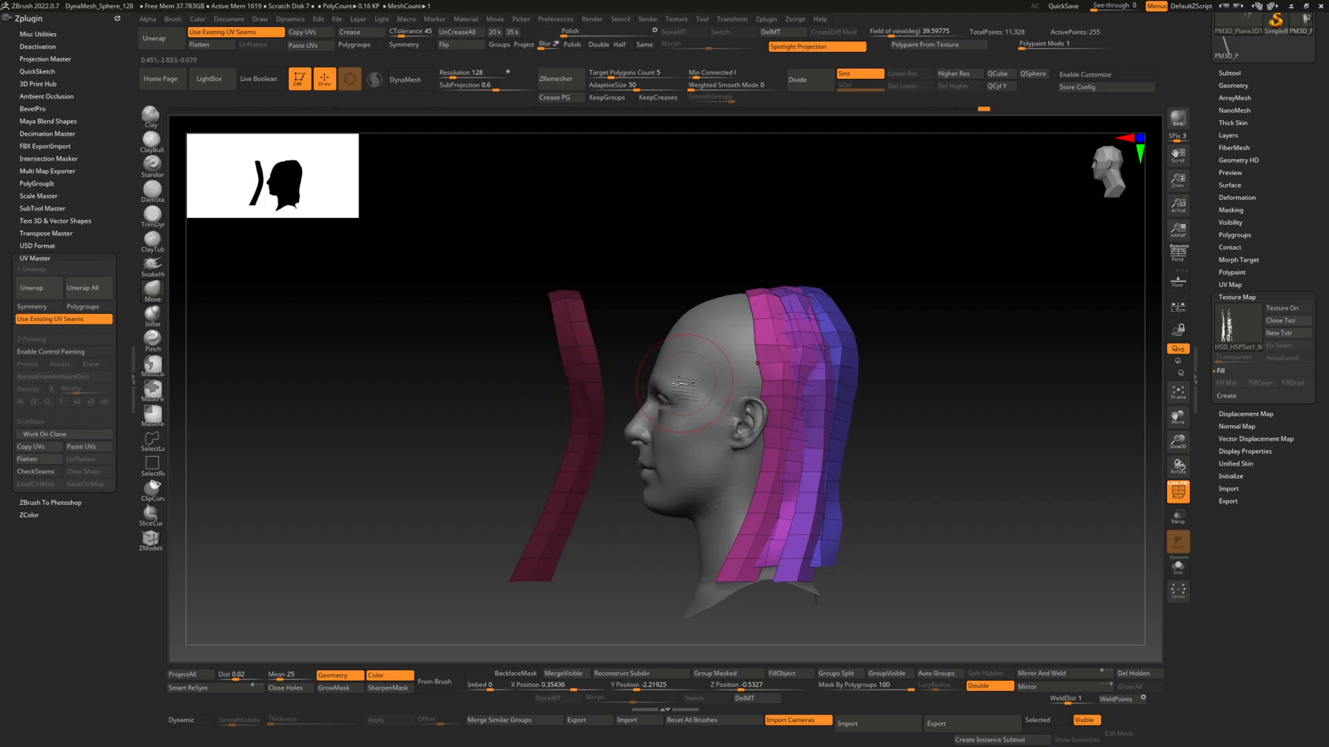
pyautogui.moveTo(612, 415); pyautogui.dragTo(840, 340)
pyautogui.click(1289, 308)
pyautogui.moveTo(734, 346); pyautogui.dragTo(837, 256)
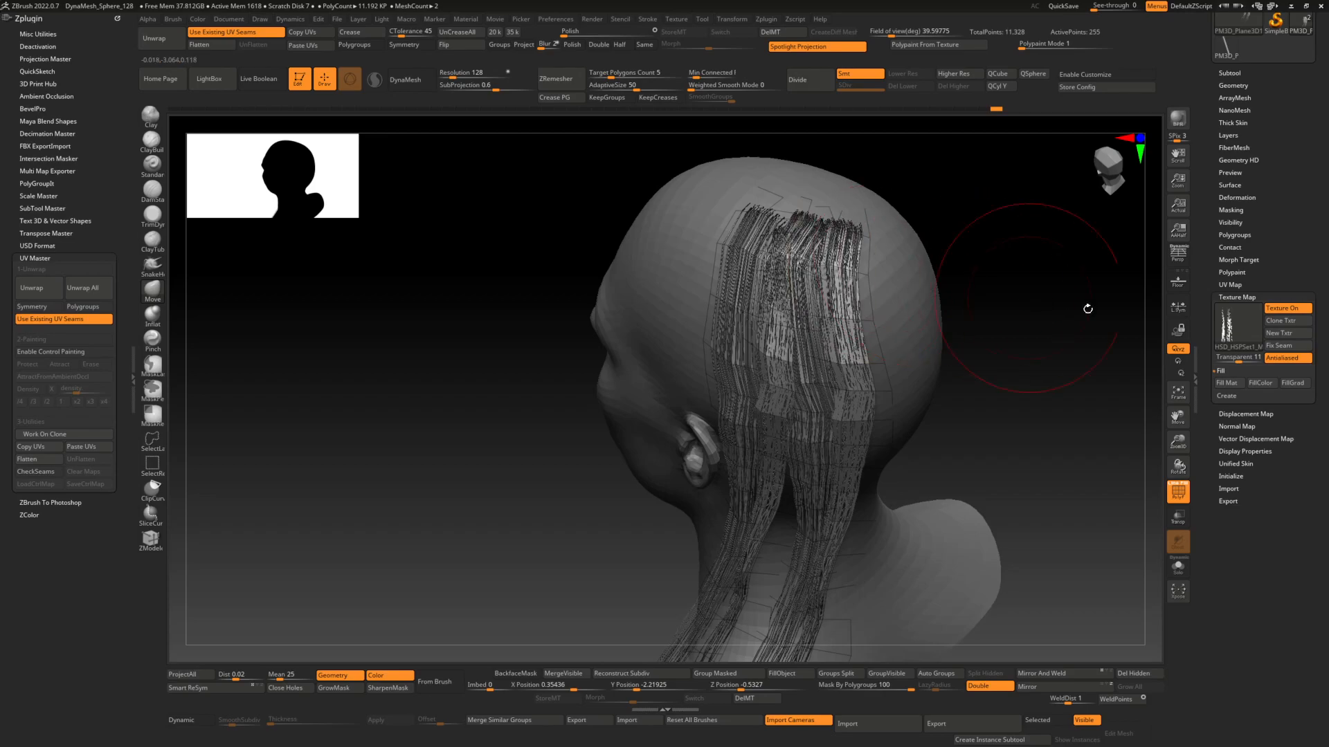
pyautogui.click(1287, 359)
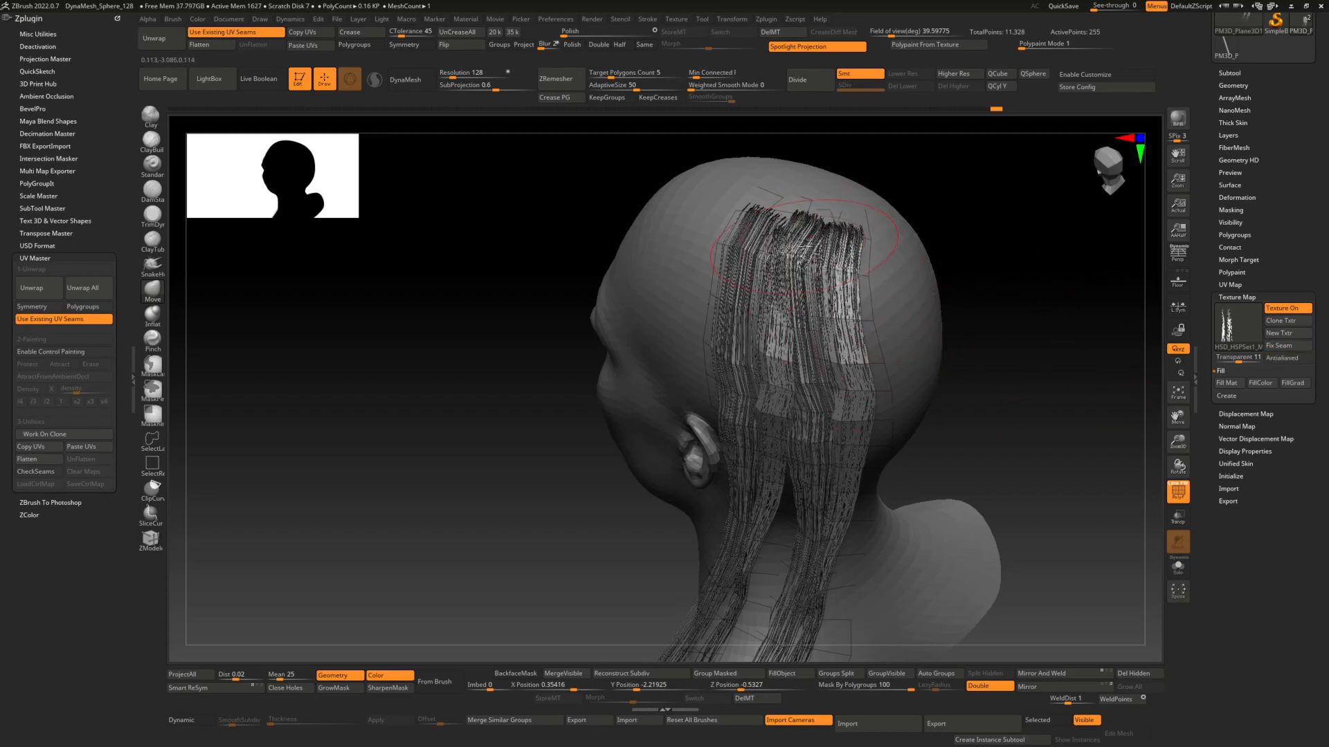
# Shape the textured hair strips with the Move brush so they follow the back and side of the head.
pyautogui.keyDown('ctrl'); pyautogui.moveTo(835, 234); pyautogui.dragTo(827, 248, button='right'); pyautogui.keyUp('ctrl')
pyautogui.moveTo(855, 267); pyautogui.dragTo(865, 263)
pyautogui.moveTo(713, 298); pyautogui.dragTo(695, 299)
pyautogui.moveTo(768, 305)
pyautogui.mouseDown(button='right')
pyautogui.moveTo(784, 266)
pyautogui.moveTo(773, 282)
pyautogui.moveTo(692, 304)
pyautogui.moveTo(605, 282)
pyautogui.moveTo(892, 294)
pyautogui.moveTo(528, 296)
pyautogui.moveTo(841, 375)
pyautogui.mouseUp(button='right')
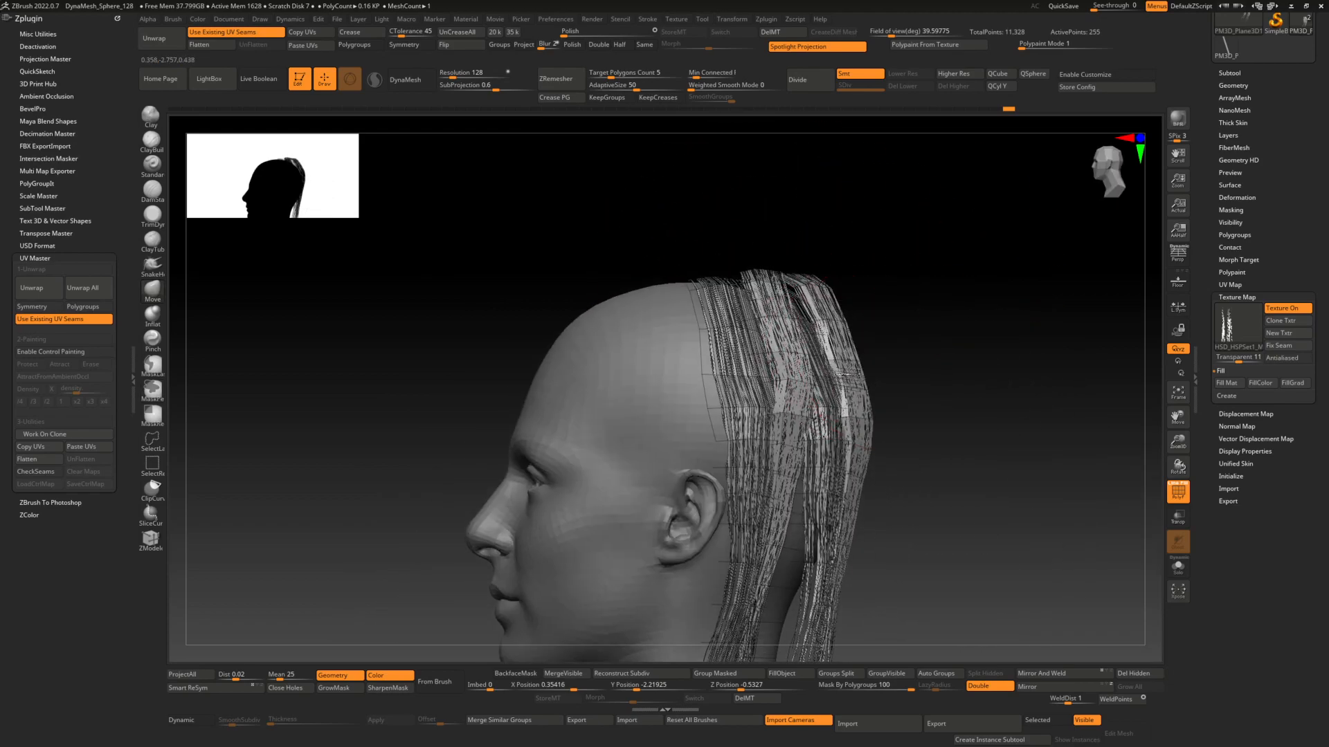
pyautogui.moveTo(796, 282); pyautogui.dragTo(848, 325, button='right')
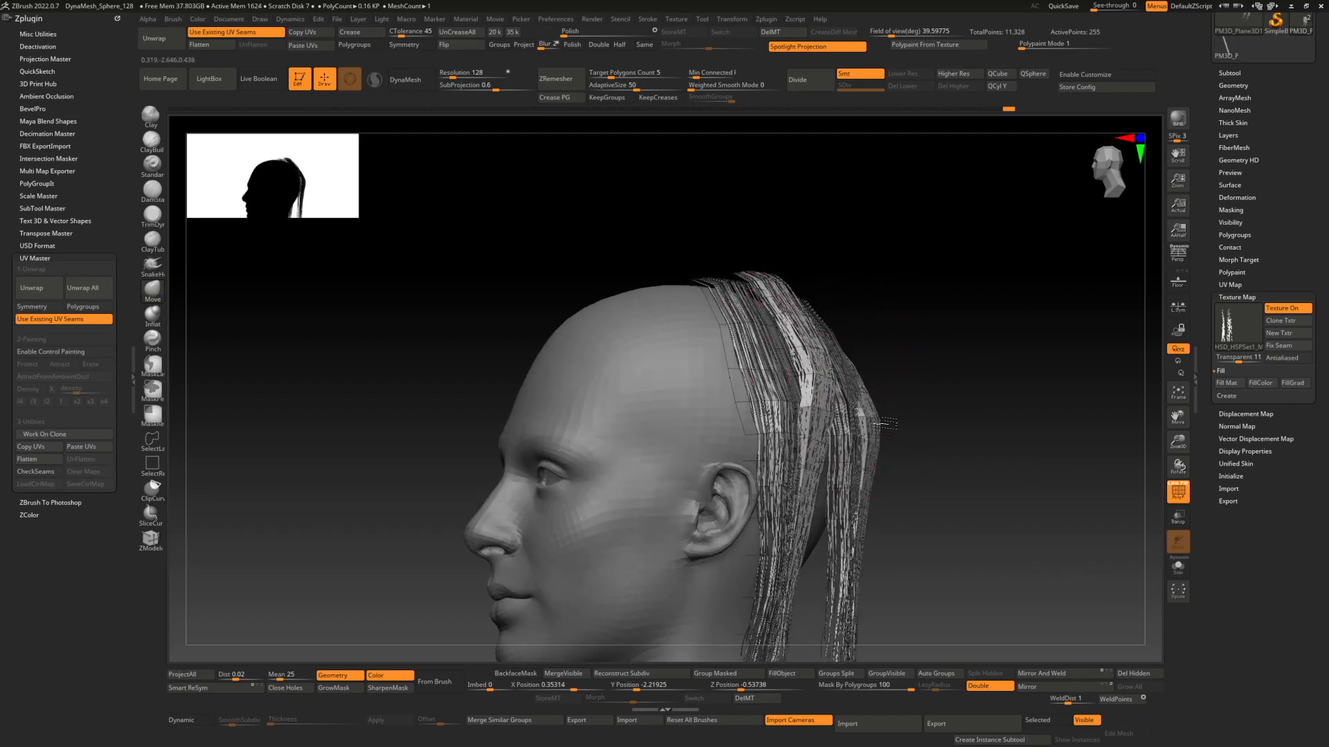
pyautogui.moveTo(881, 415); pyautogui.dragTo(871, 326, button='right')
pyautogui.moveTo(793, 306); pyautogui.dragTo(836, 310, button='right')
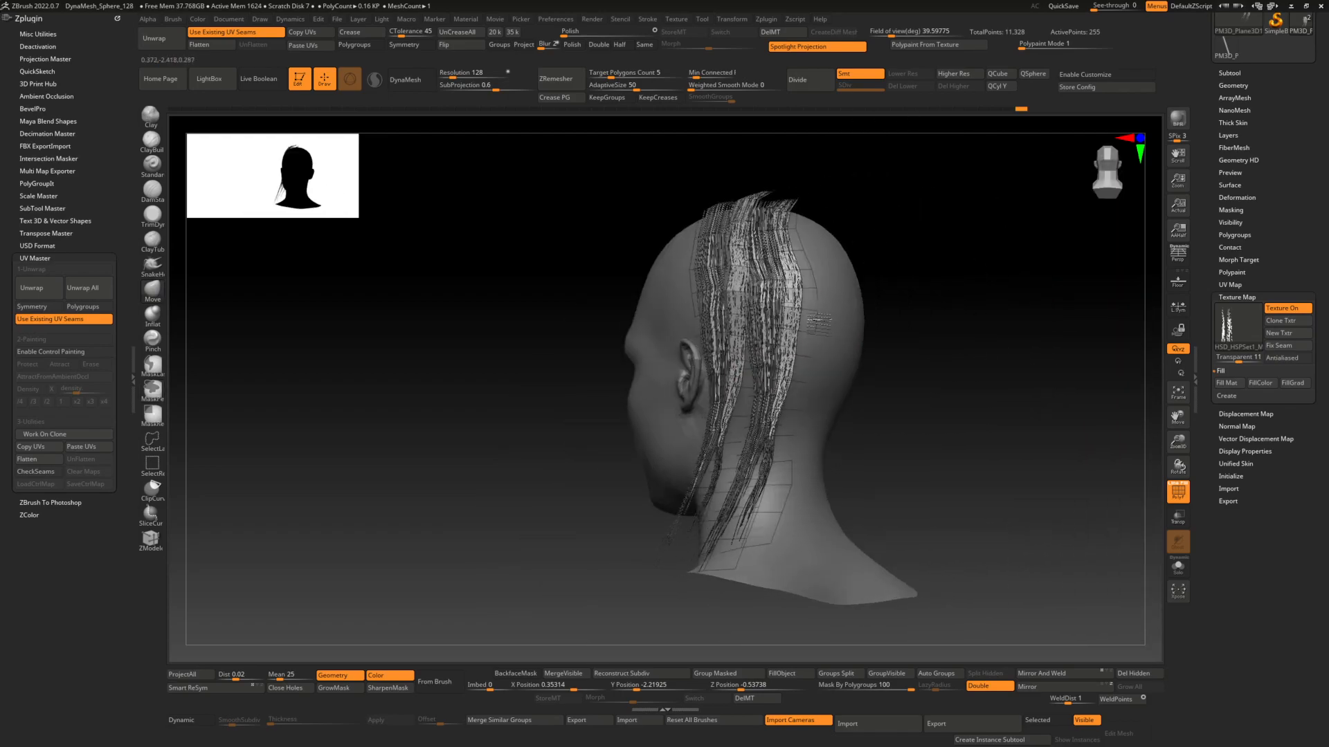
pyautogui.moveTo(808, 315); pyautogui.dragTo(815, 317)
pyautogui.moveTo(765, 313)
pyautogui.mouseDown(button='right')
pyautogui.moveTo(802, 301)
pyautogui.moveTo(789, 305)
pyautogui.mouseUp(button='right')
pyautogui.moveTo(781, 415)
pyautogui.mouseDown()
pyautogui.moveTo(759, 411)
pyautogui.moveTo(775, 410)
pyautogui.moveTo(775, 454)
pyautogui.mouseUp()
# Split the polygrouped strips into separate subtools, accept the non-undoable operation, and show the subtool list.
pyautogui.click(836, 673)
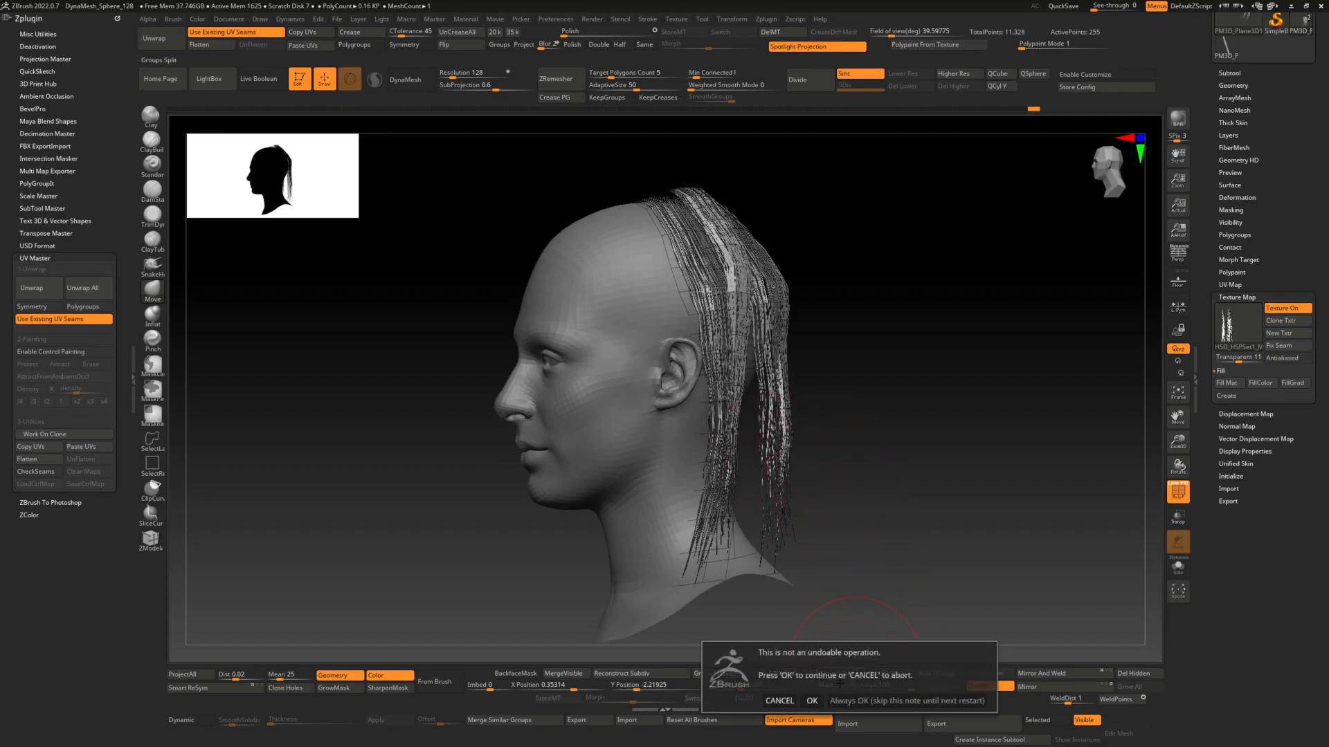
pyautogui.click(830, 656)
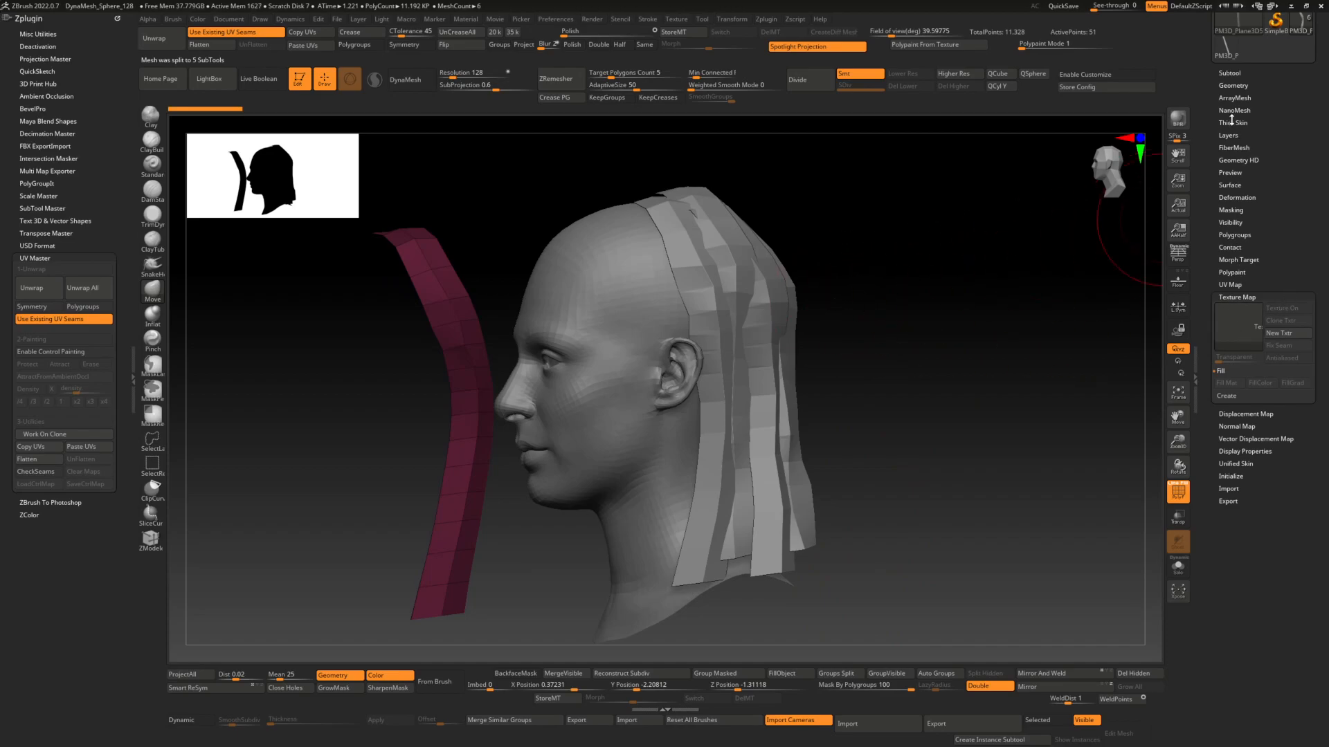
pyautogui.click(1230, 72)
pyautogui.moveTo(950, 408)
pyautogui.mouseDown()
pyautogui.moveTo(990, 427)
pyautogui.moveTo(999, 413)
pyautogui.moveTo(947, 375)
pyautogui.moveTo(932, 450)
pyautogui.moveTo(943, 394)
pyautogui.moveTo(1012, 384)
pyautogui.moveTo(943, 297)
pyautogui.moveTo(999, 308)
pyautogui.moveTo(1000, 404)
pyautogui.moveTo(970, 371)
pyautogui.moveTo(911, 356)
pyautogui.moveTo(940, 386)
pyautogui.mouseUp()
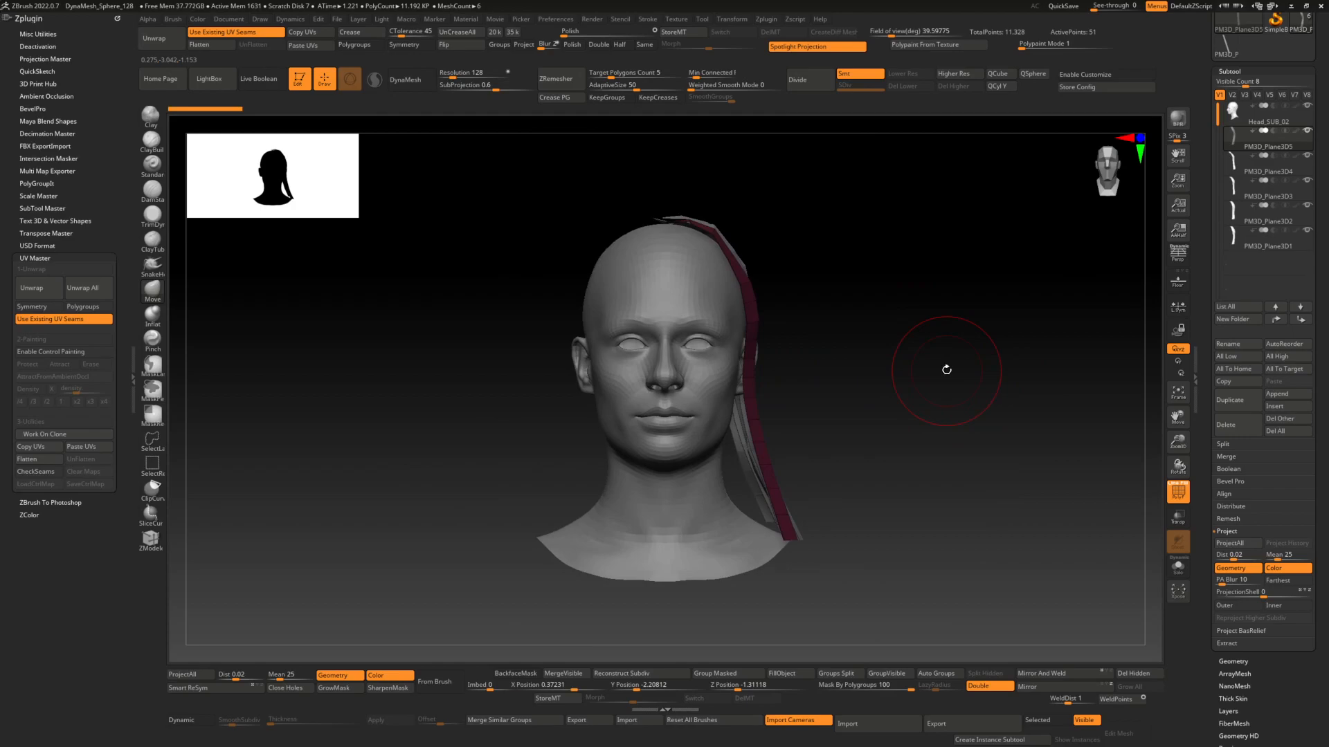
pyautogui.moveTo(955, 376)
pyautogui.mouseDown()
pyautogui.moveTo(898, 395)
pyautogui.moveTo(951, 383)
pyautogui.mouseUp()
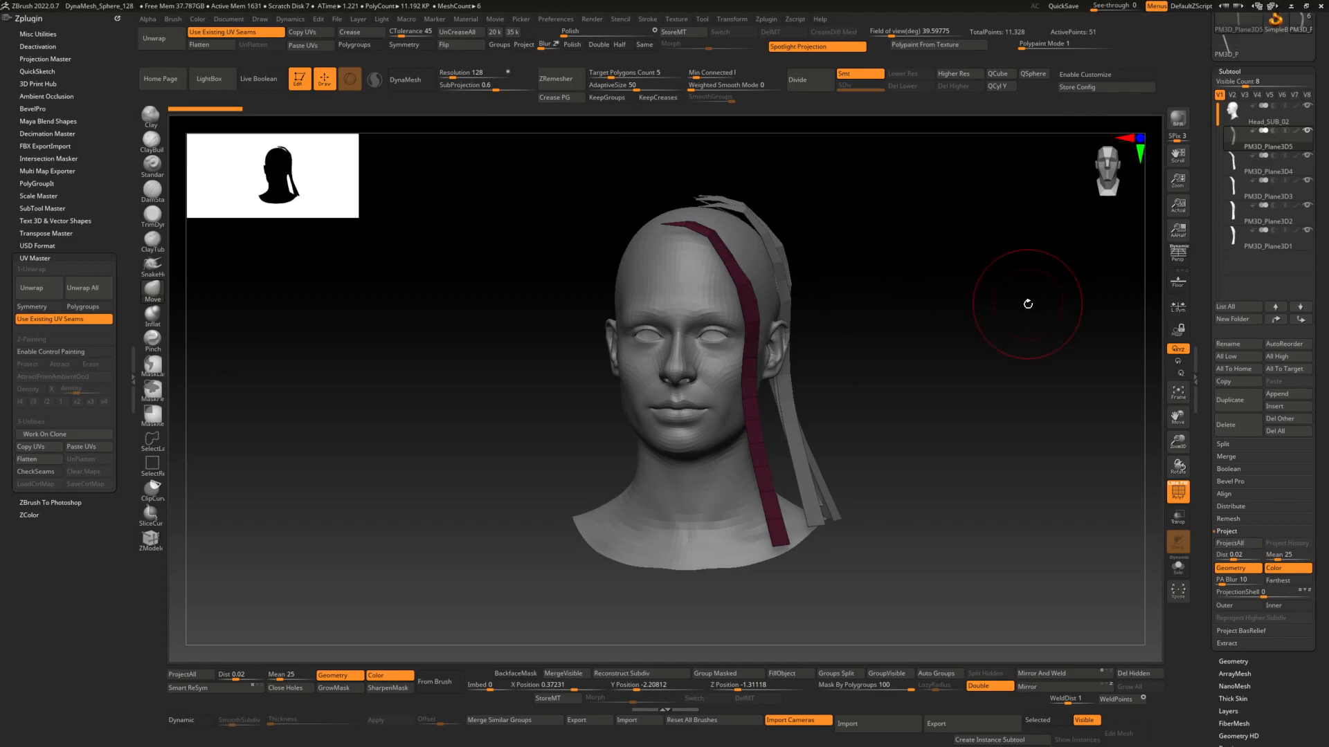
pyautogui.press('super')
pyautogui.click(597, 737)
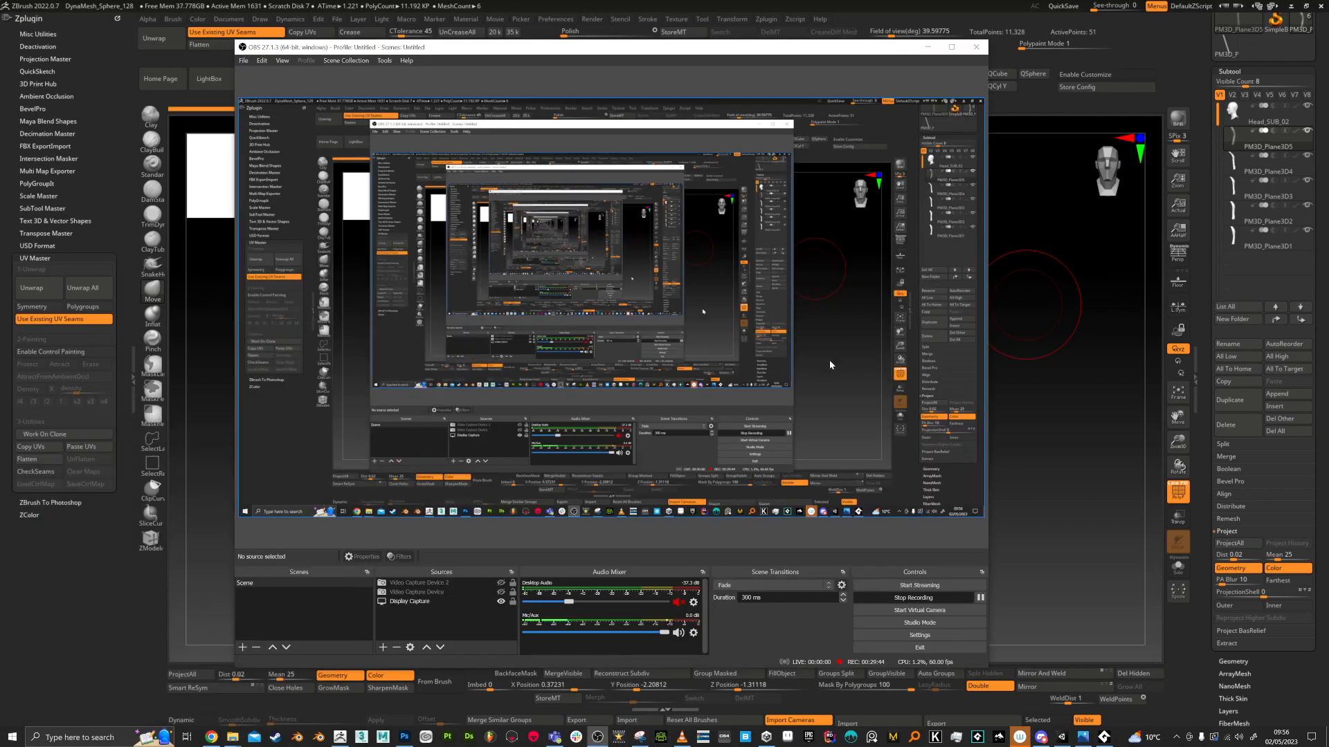